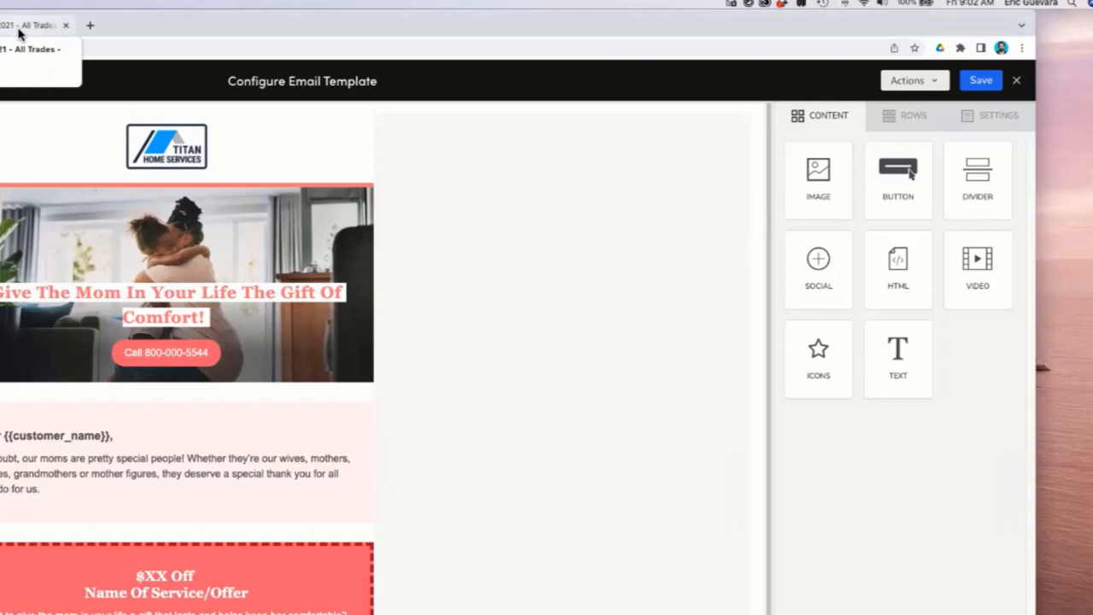
Set the email template's content area width to 650px.
click(19, 33)
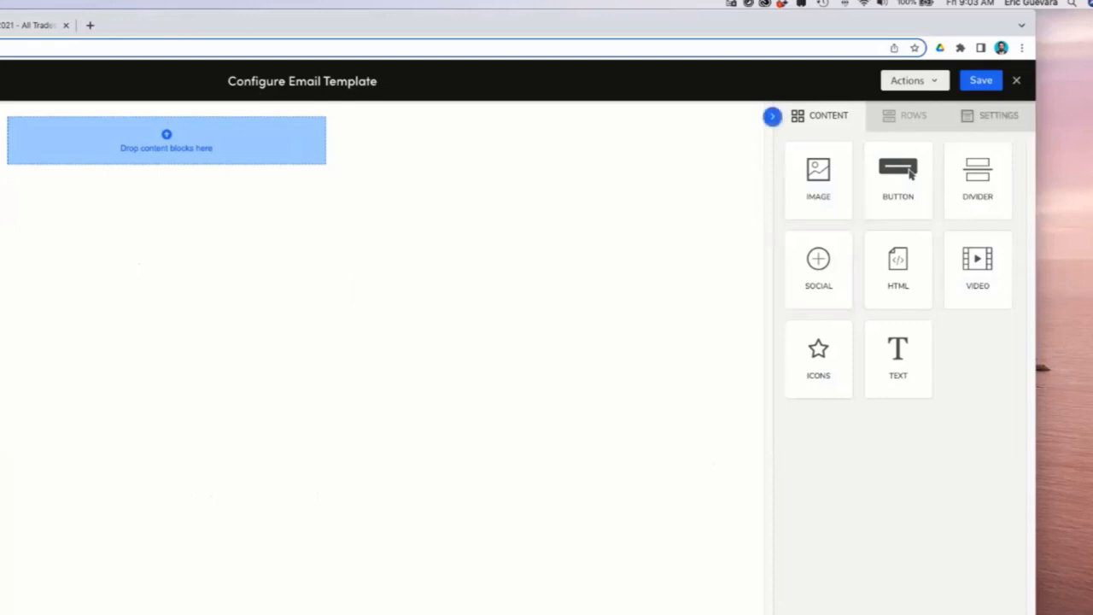
click(989, 115)
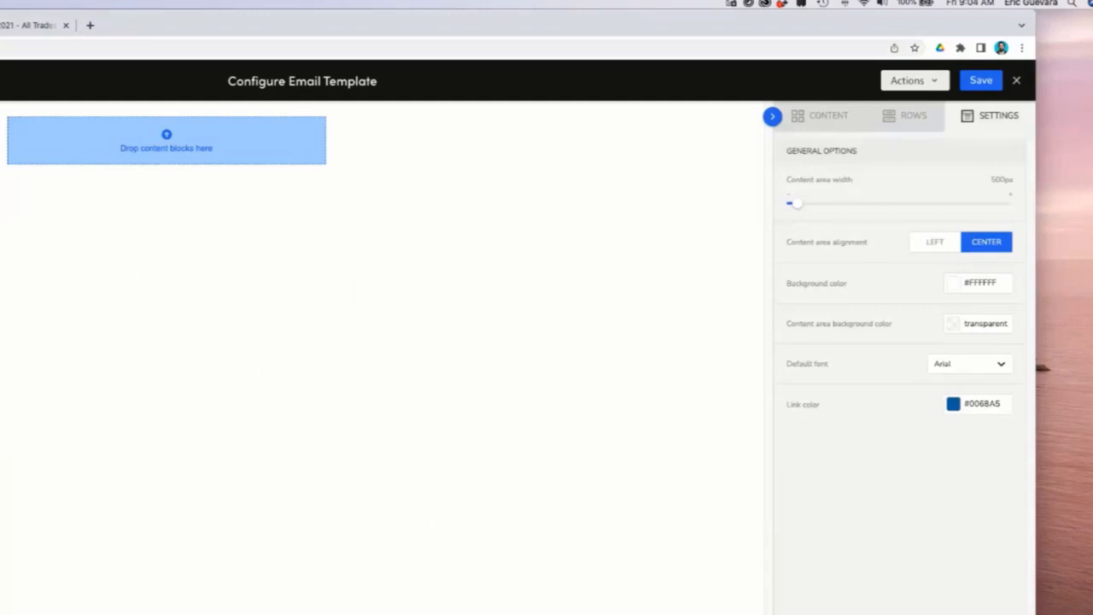
drag(794, 204, 887, 203)
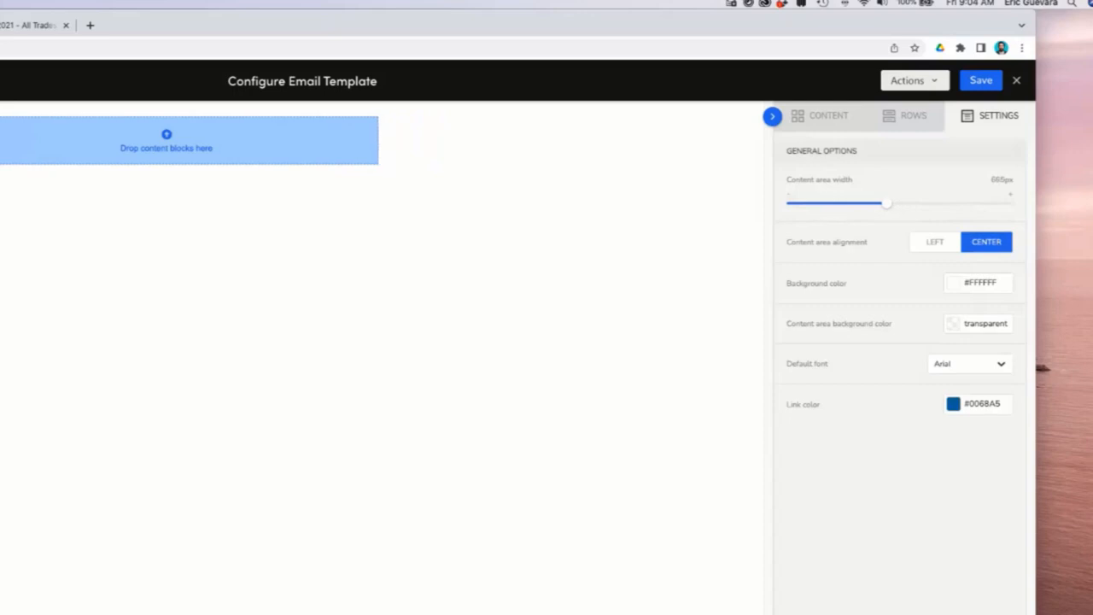
mouse_move(886, 203)
mouse_down()
mouse_move(837, 204)
mouse_move(903, 203)
mouse_up()
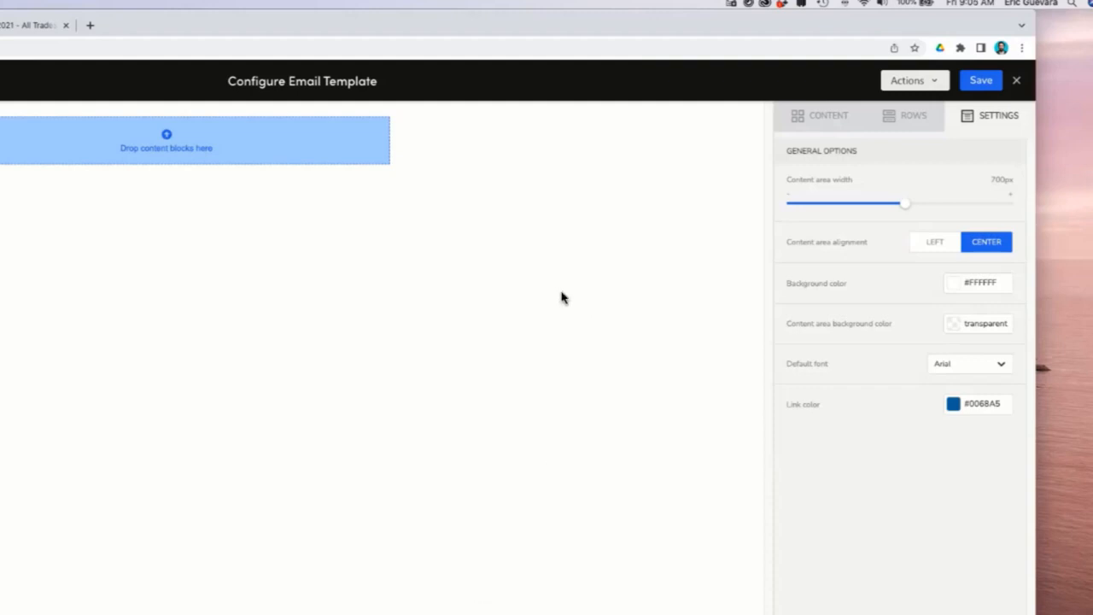
drag(905, 204, 878, 203)
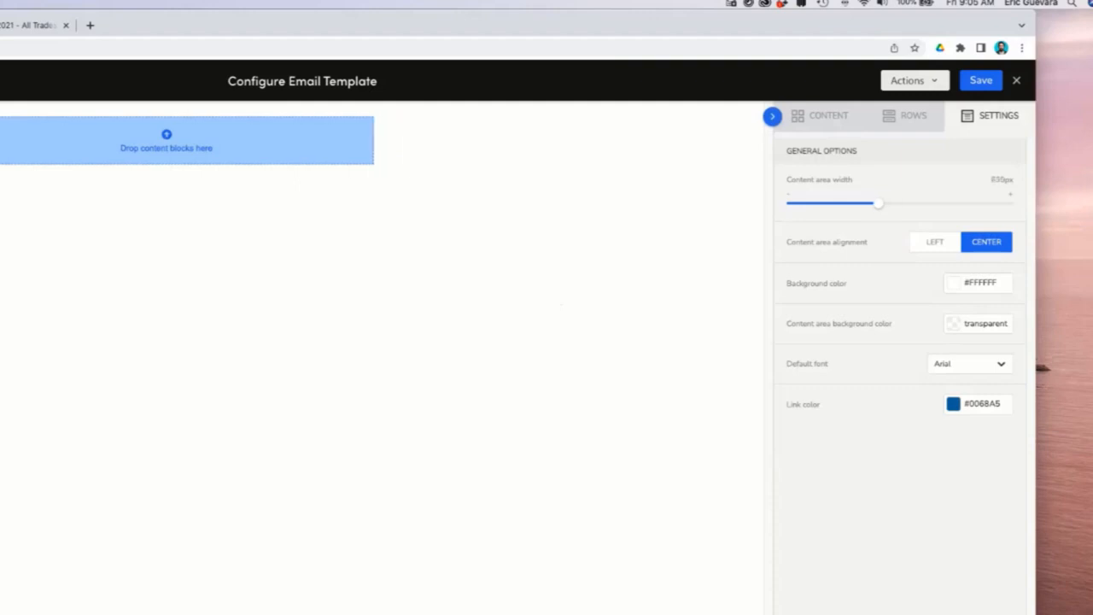
Set the template's background color to the light gray #efefef.
click(503, 146)
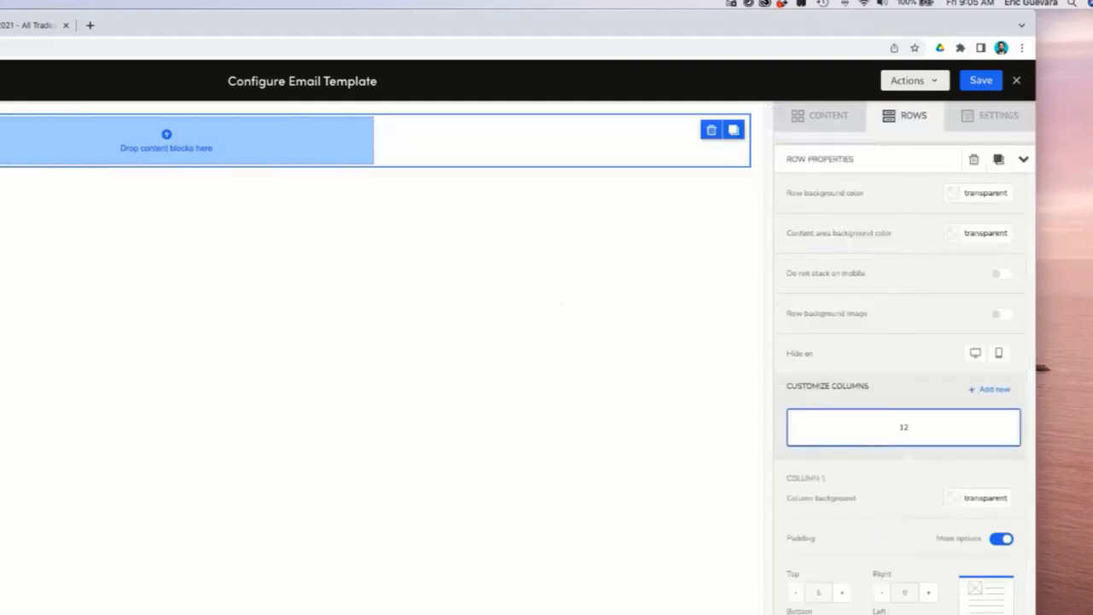
click(991, 116)
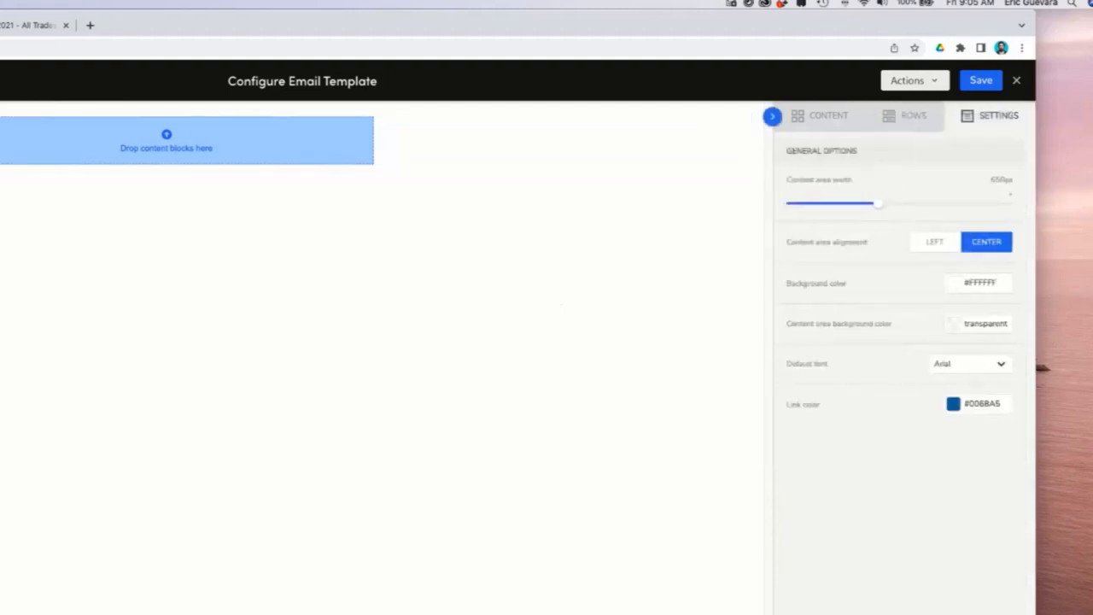
click(979, 281)
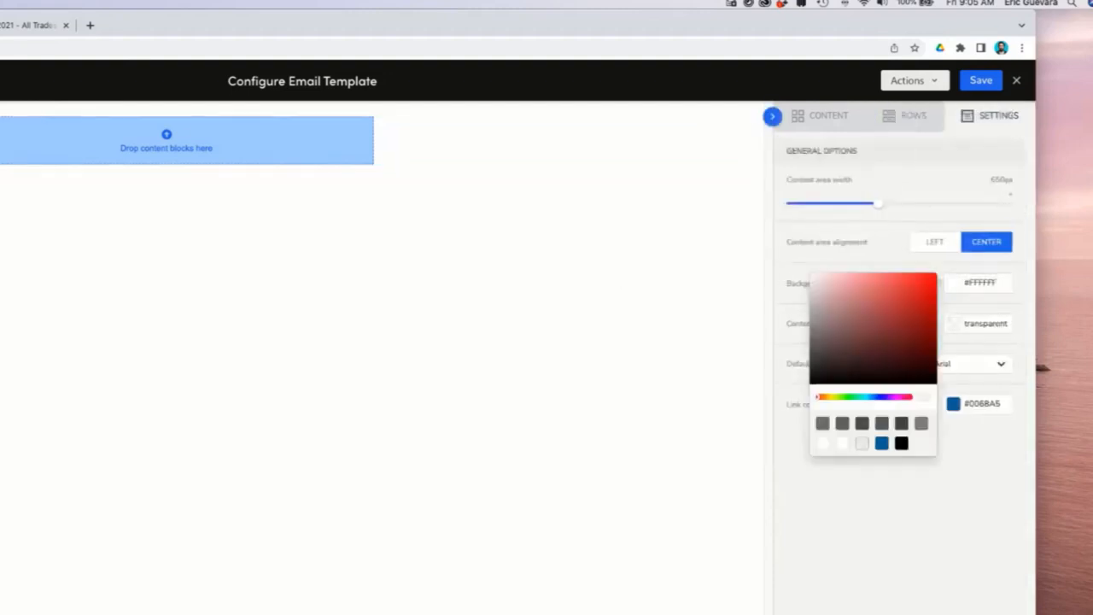
click(812, 286)
click(811, 280)
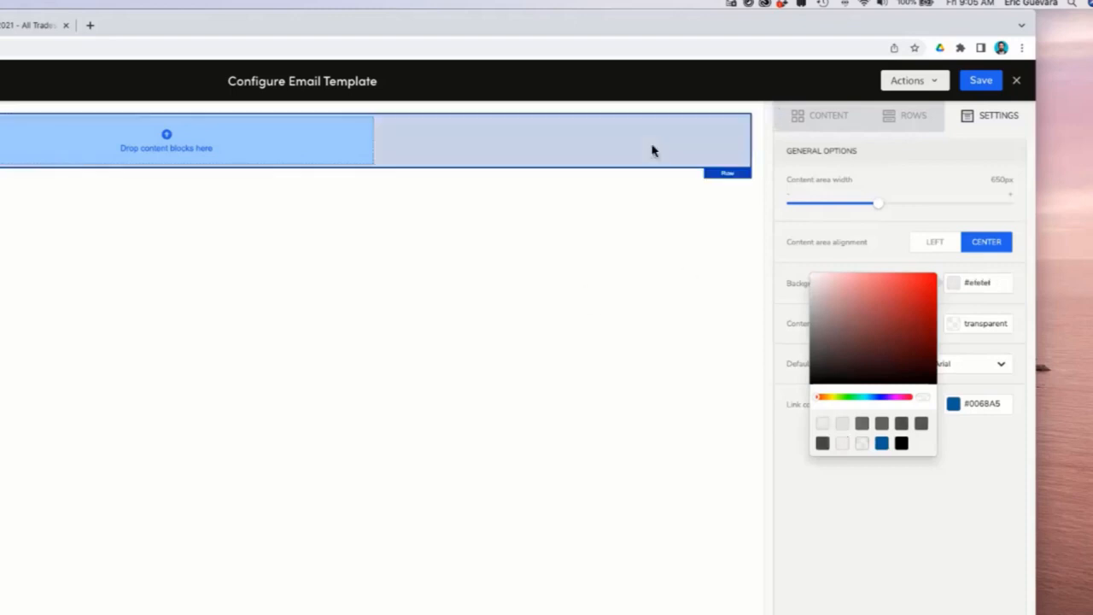
click(705, 281)
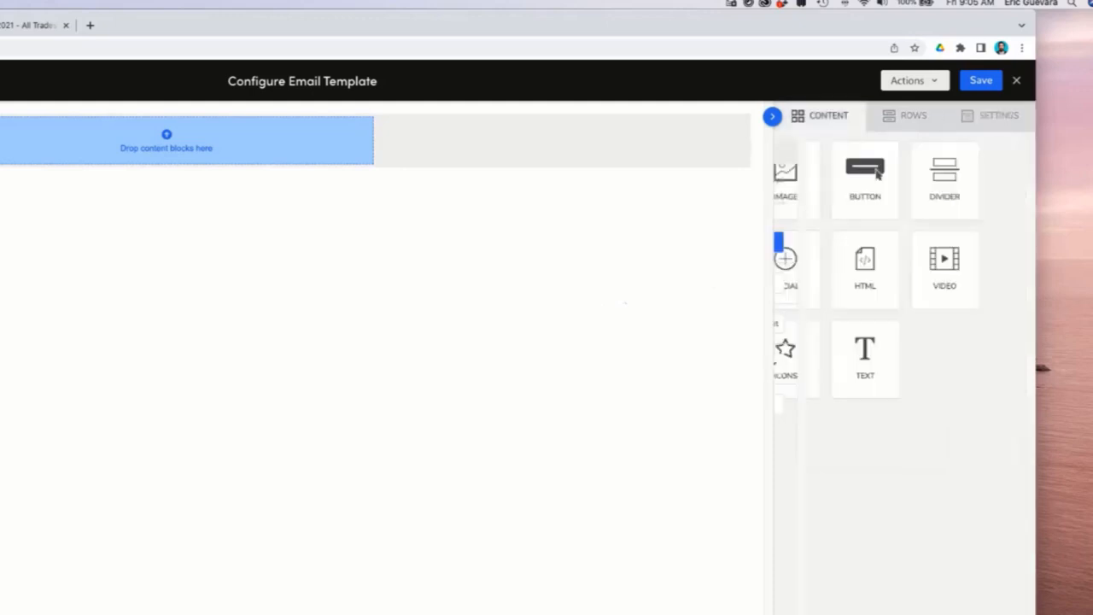
Add an image block to the empty row and drop the Titan Home Services logo file into it.
click(642, 157)
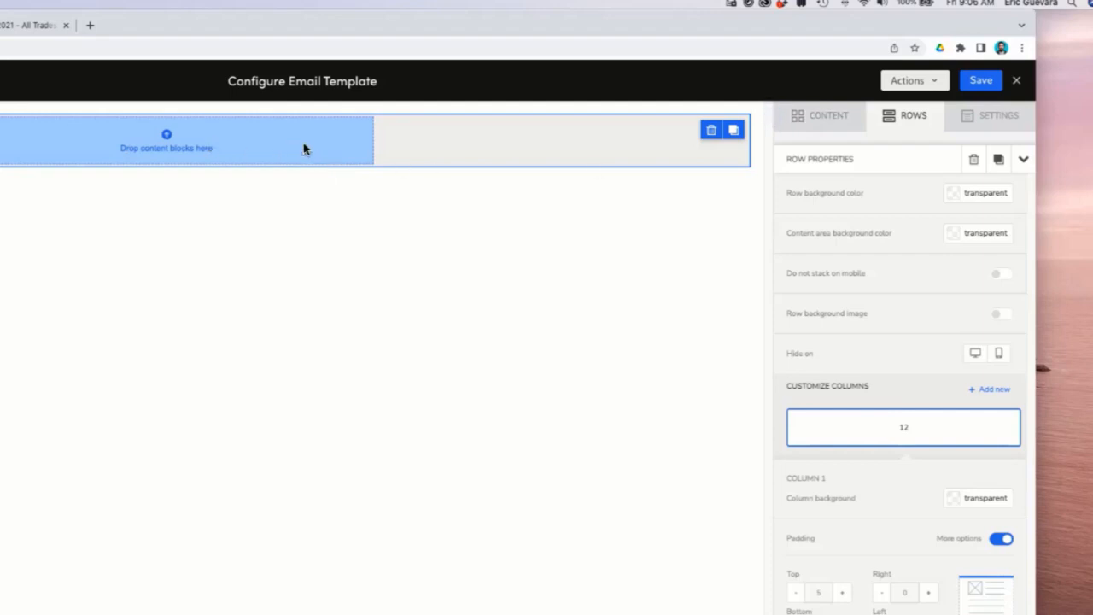
click(820, 115)
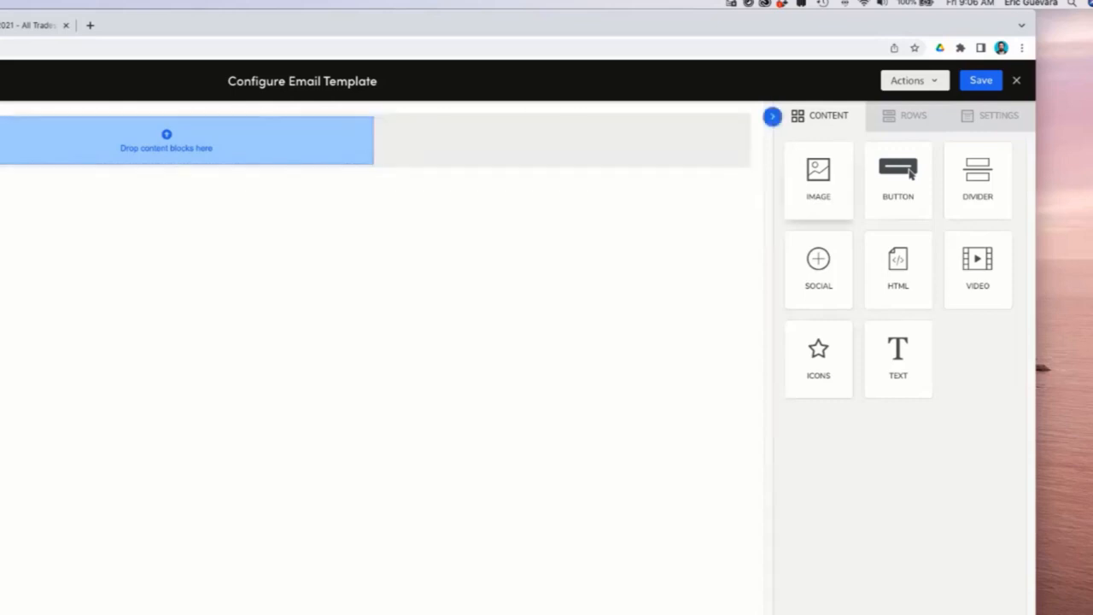
drag(818, 179, 169, 138)
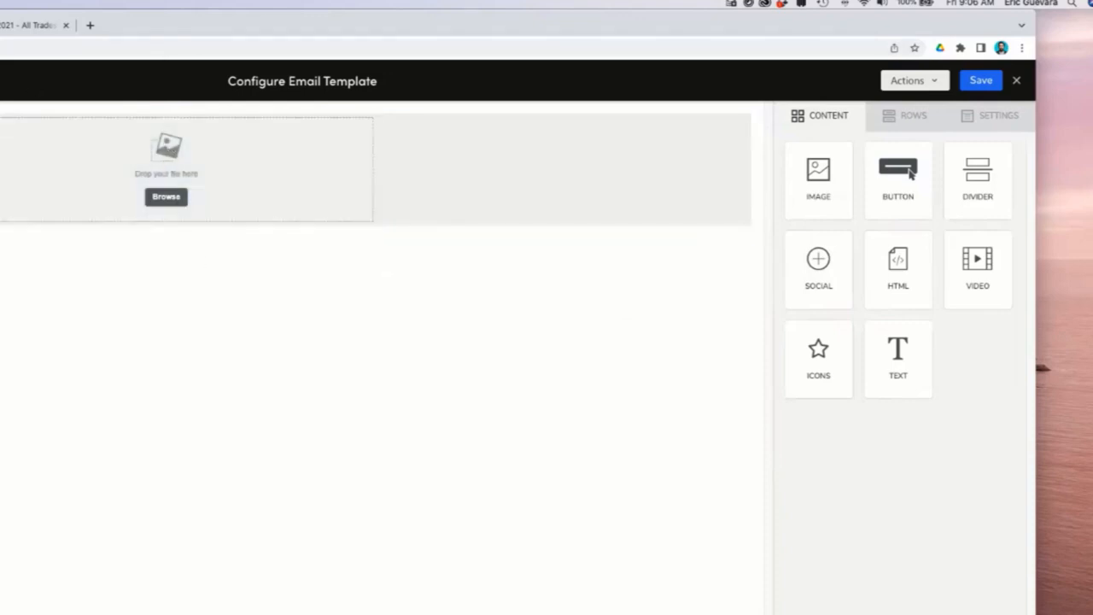
key(ctrl+Up)
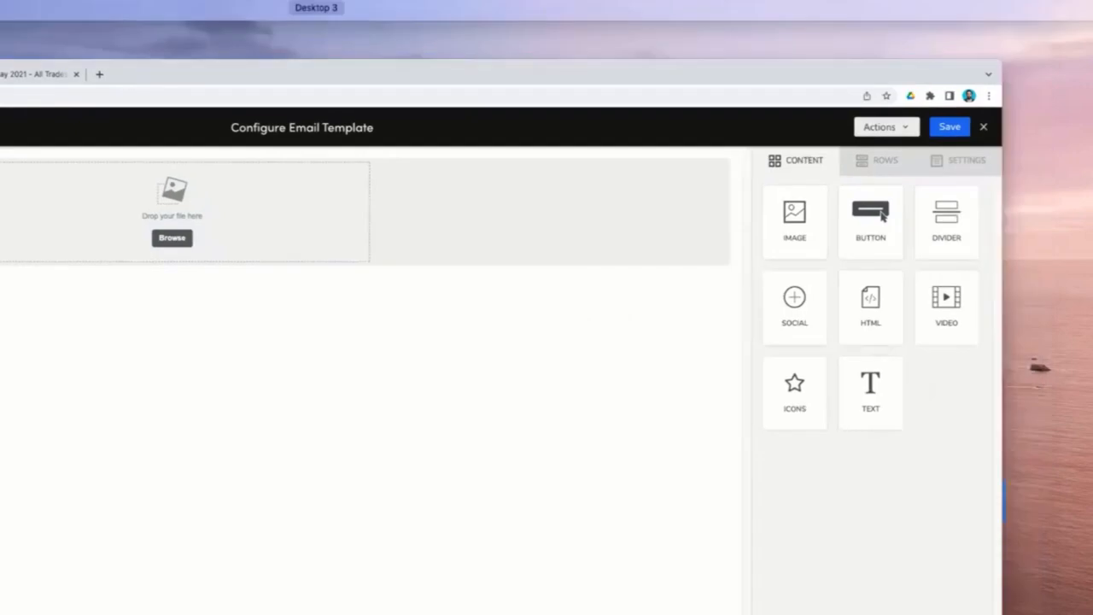
click(882, 216)
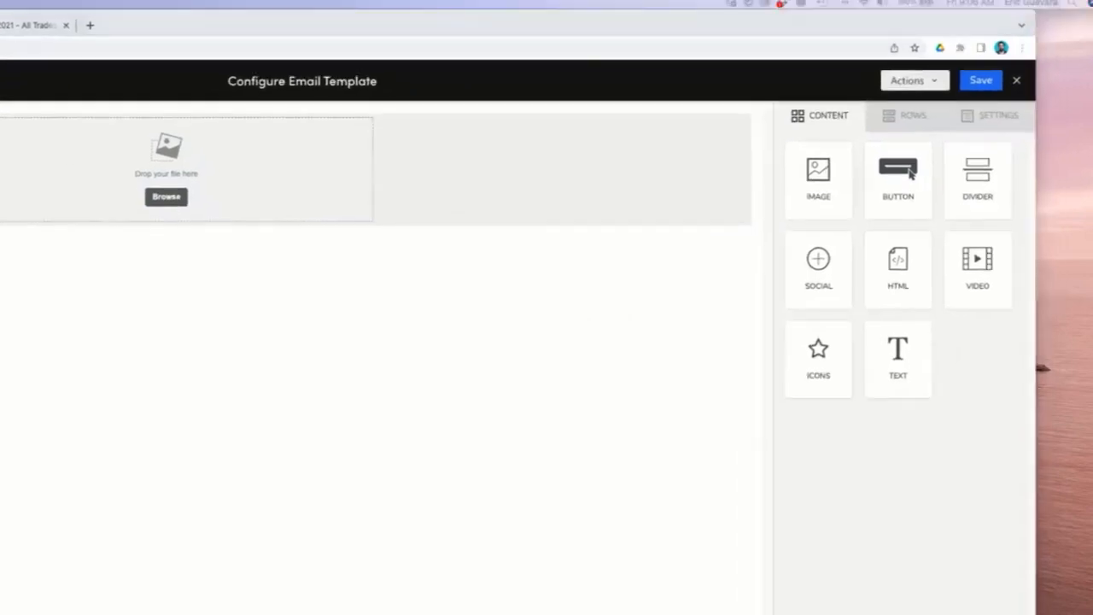
drag(0, 167, 185, 176)
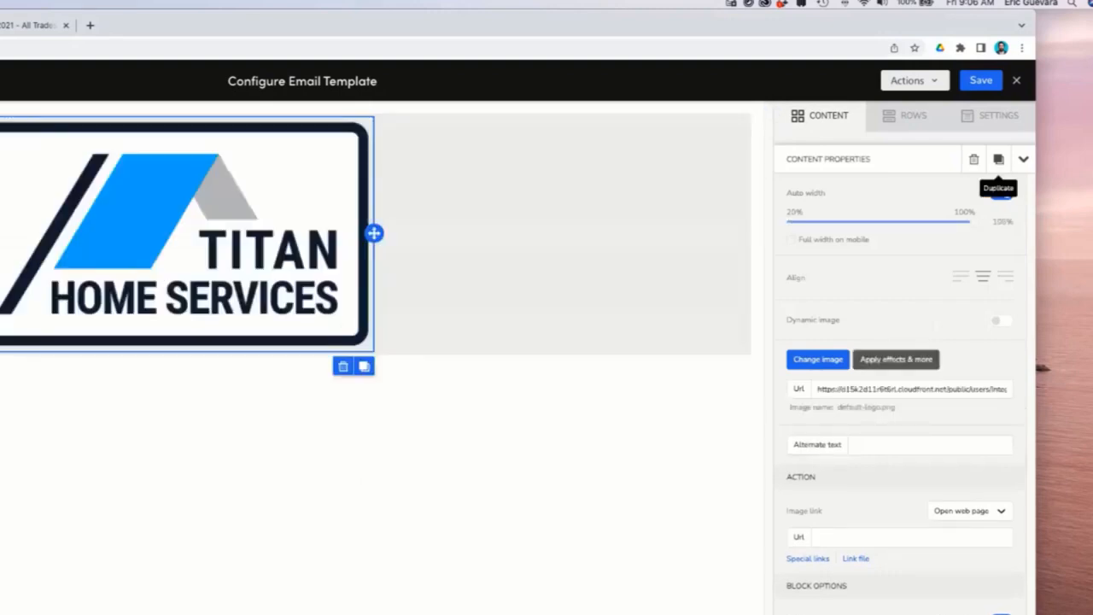
Turn off auto width for the logo image and shrink it to 25% width.
click(1000, 194)
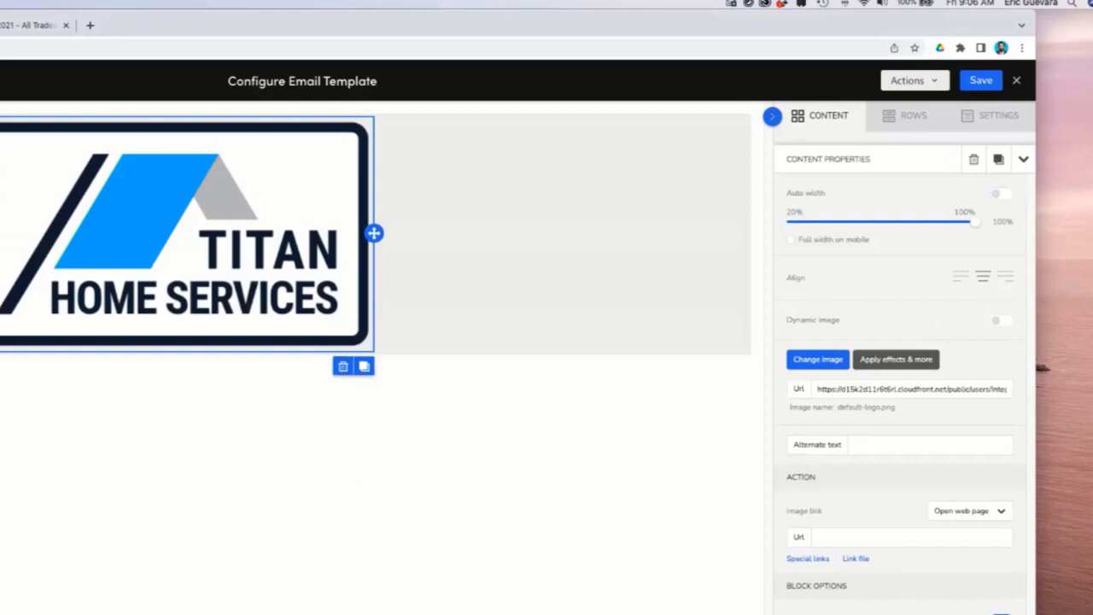
drag(973, 221, 791, 221)
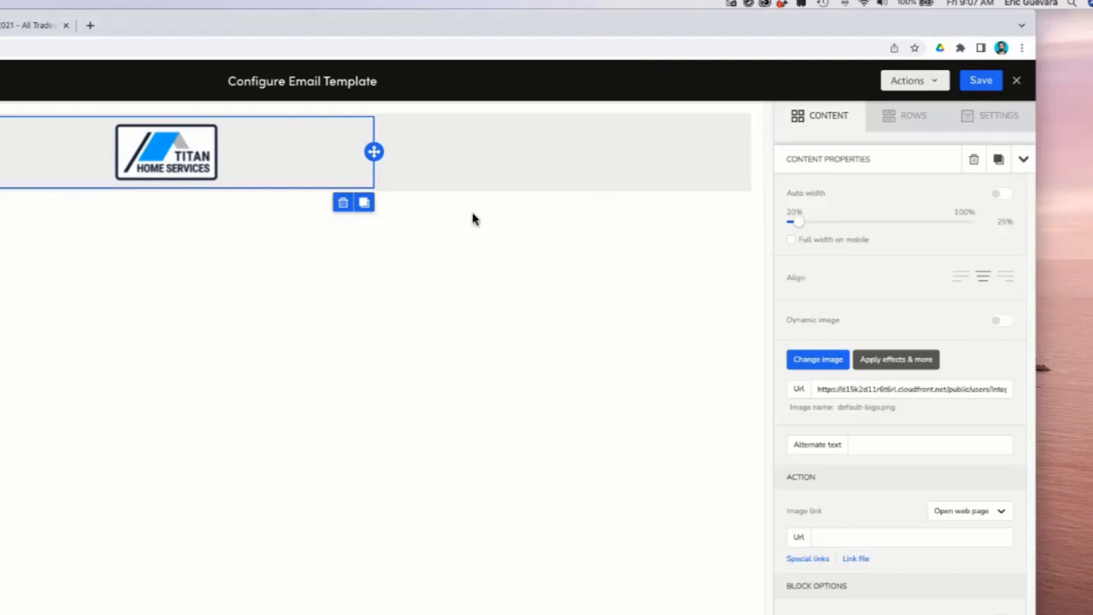
click(478, 171)
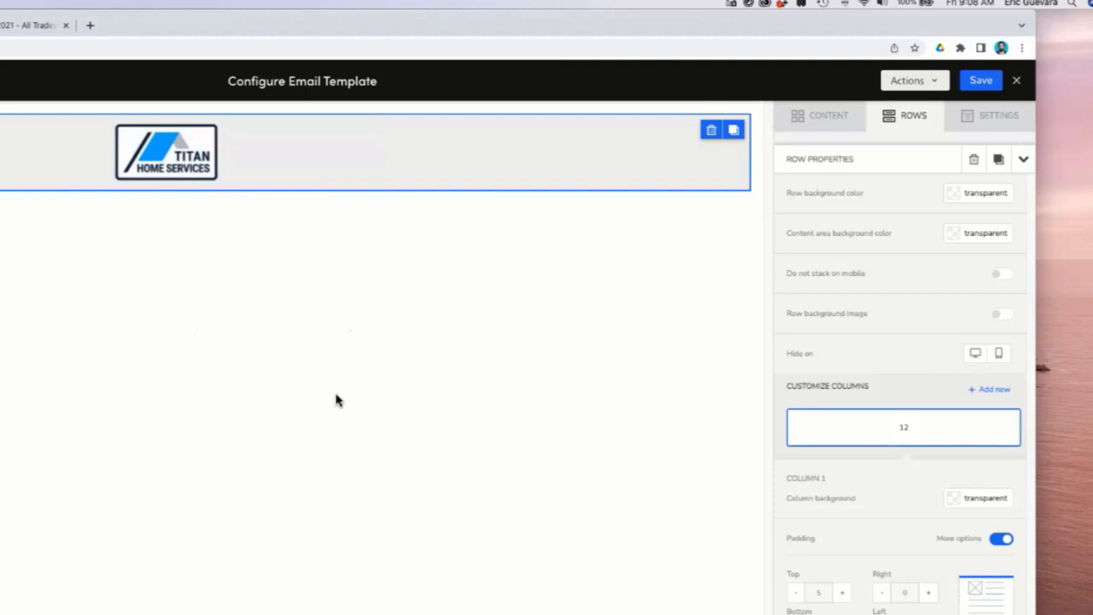
click(316, 152)
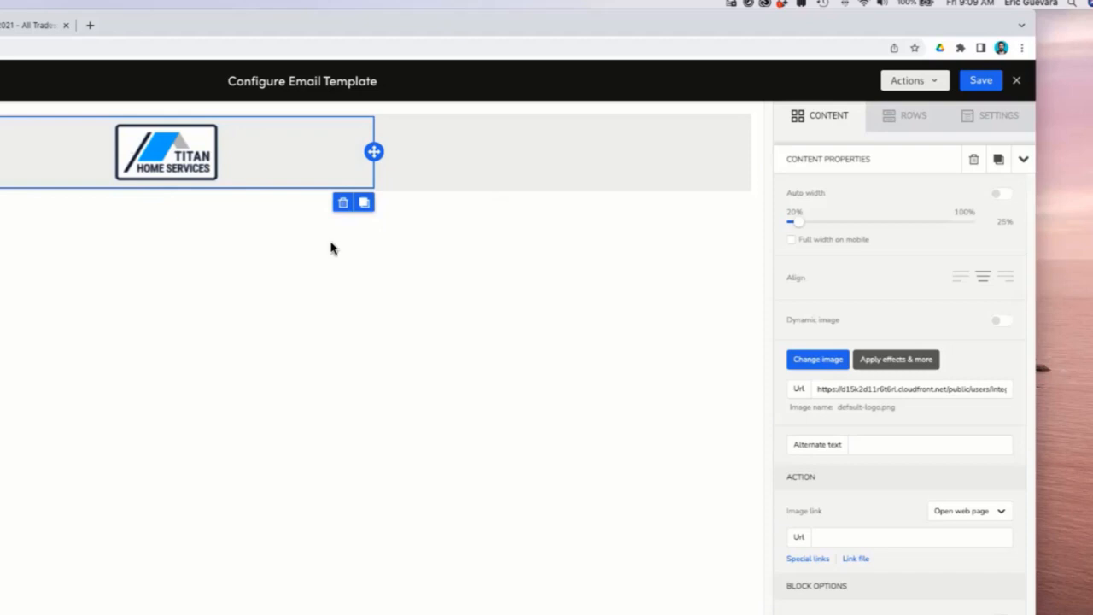
click(428, 471)
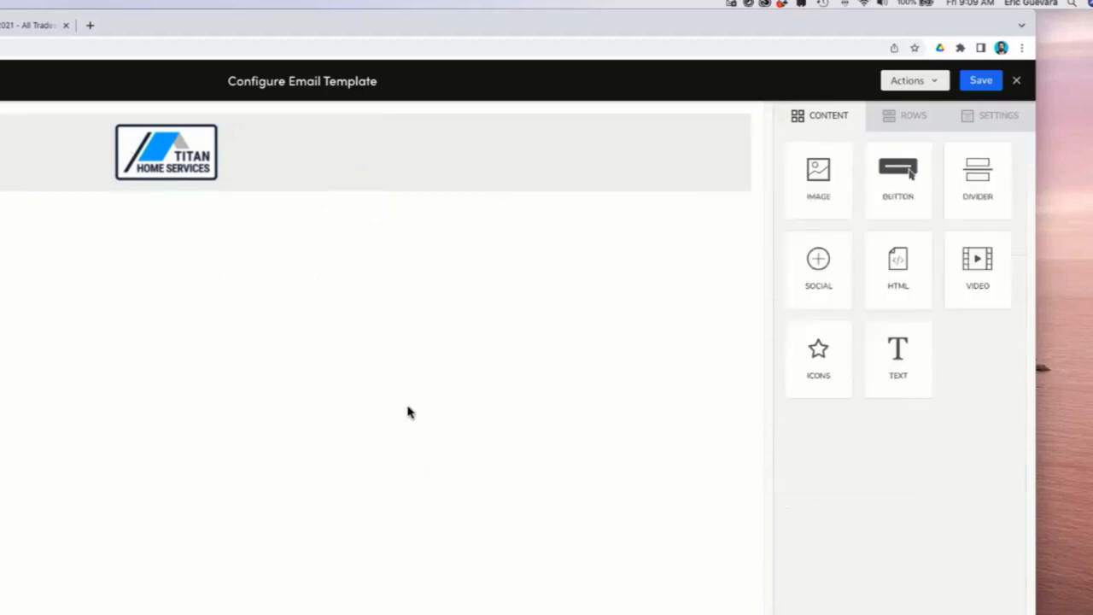
click(441, 166)
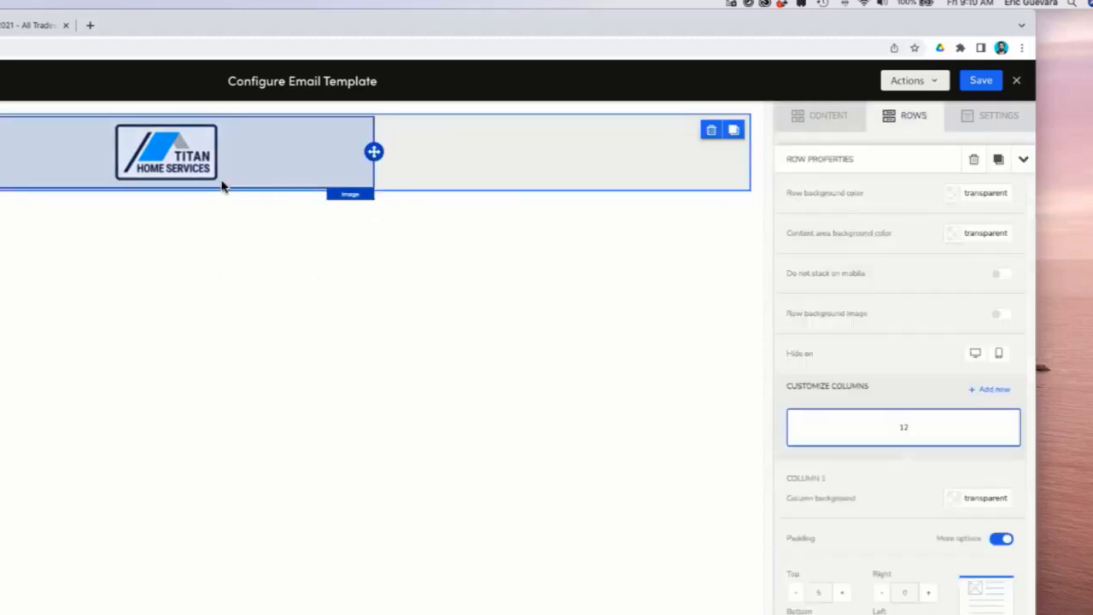
click(313, 168)
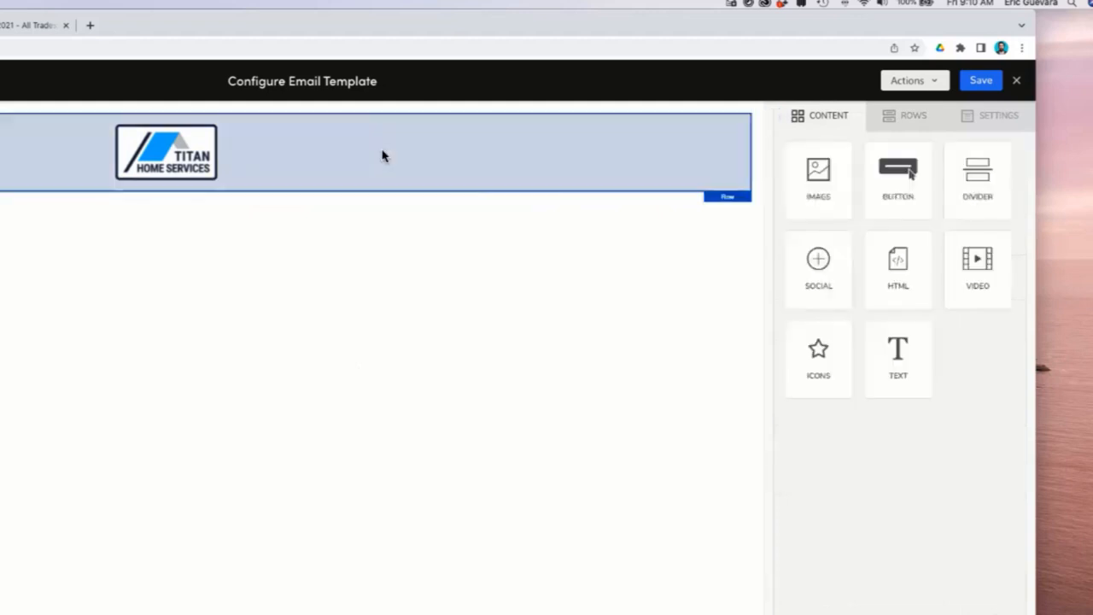
click(469, 164)
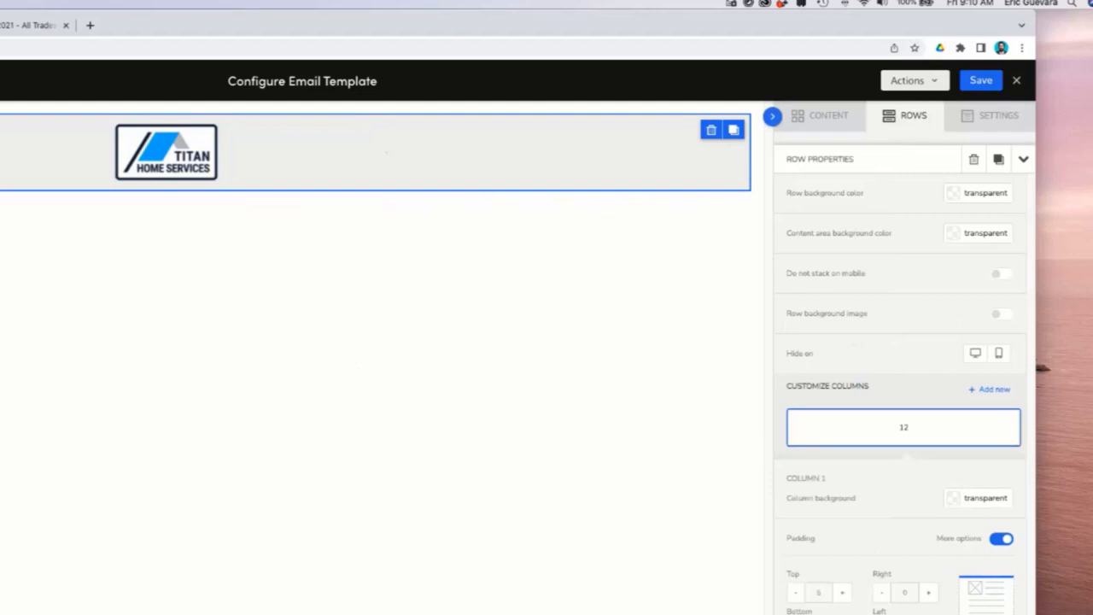
click(982, 192)
click(914, 203)
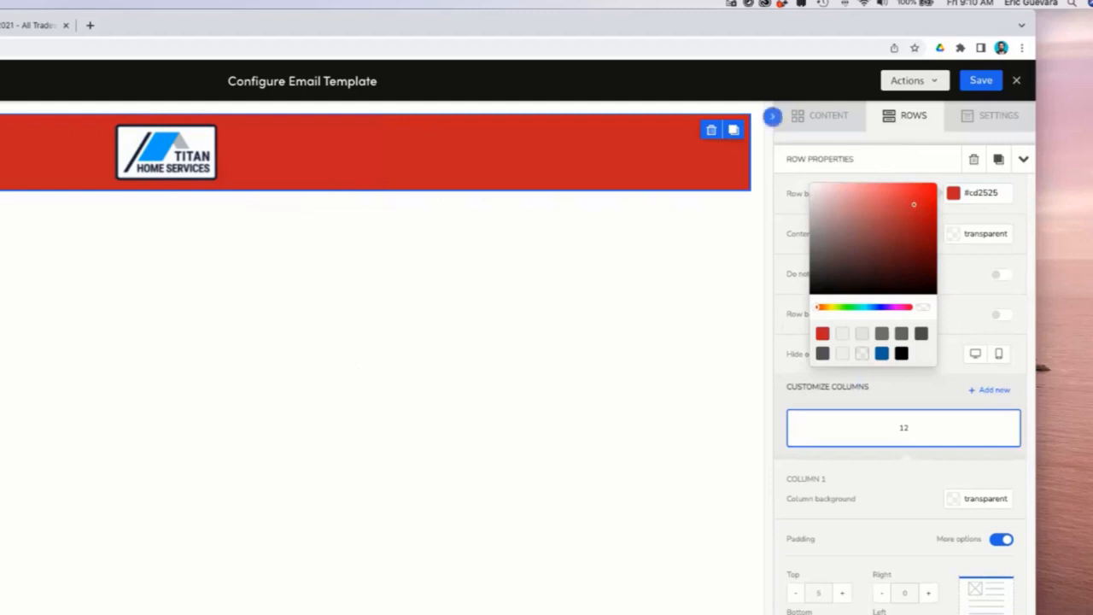
click(923, 307)
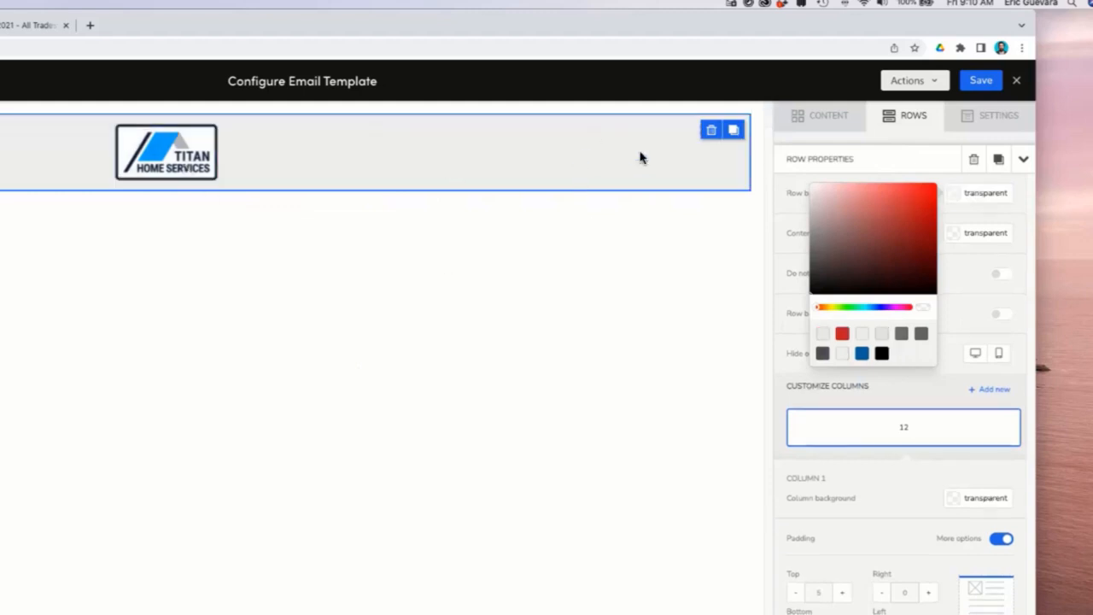
click(990, 115)
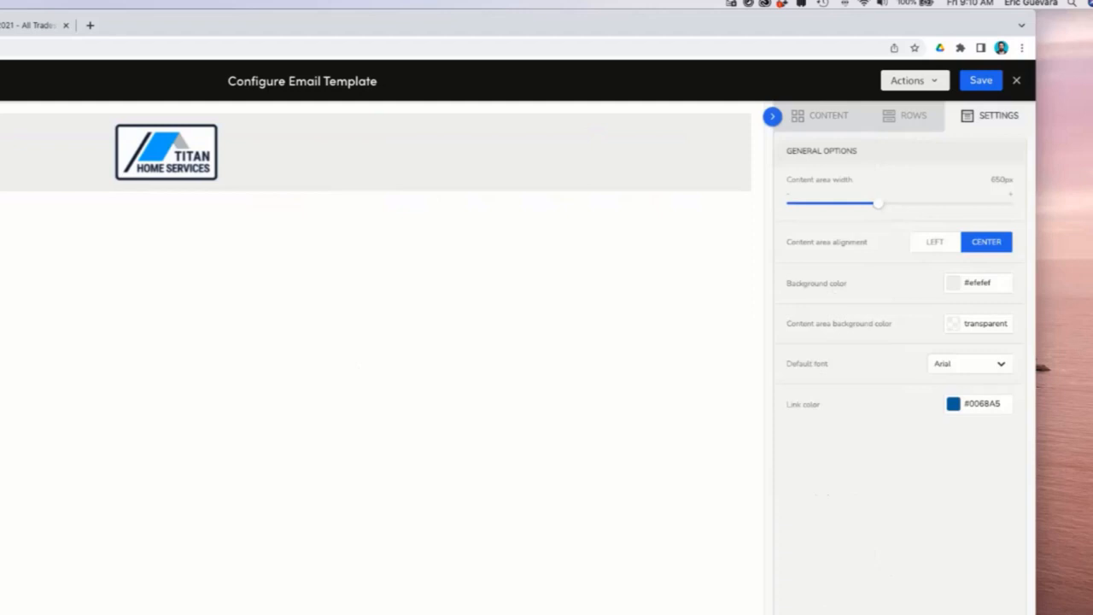
click(909, 116)
click(822, 115)
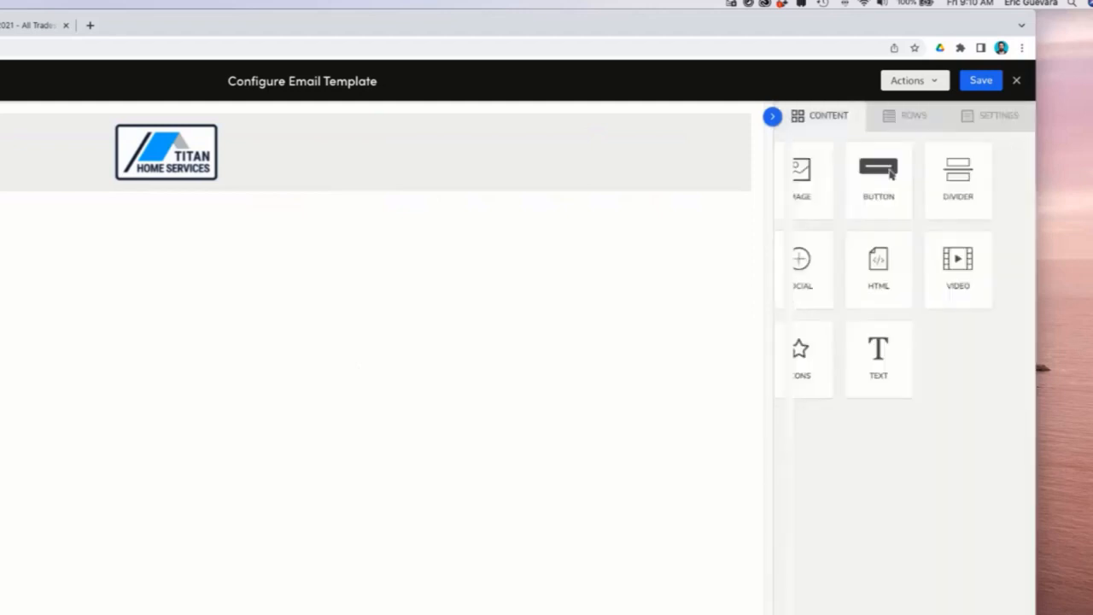
Set the logo row's content area background color to white #ffffff.
click(310, 157)
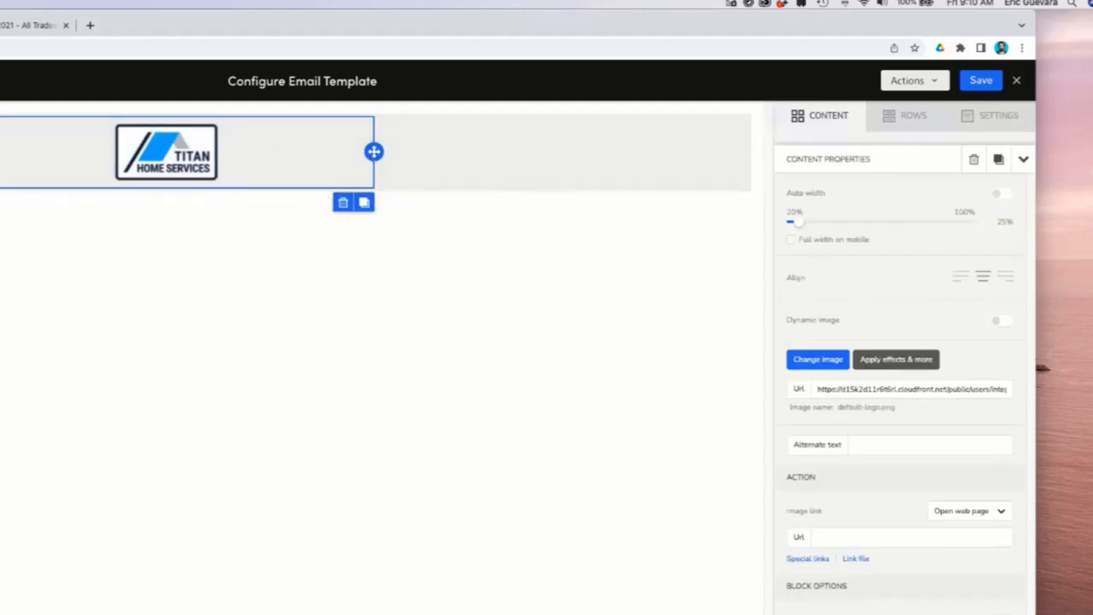
click(676, 163)
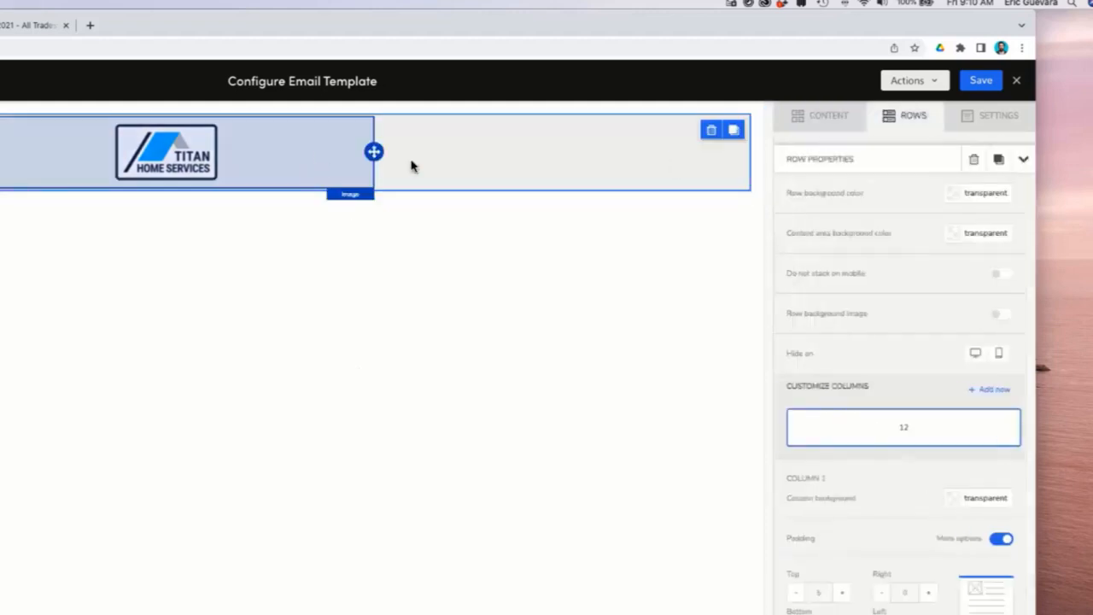
click(324, 166)
click(1023, 159)
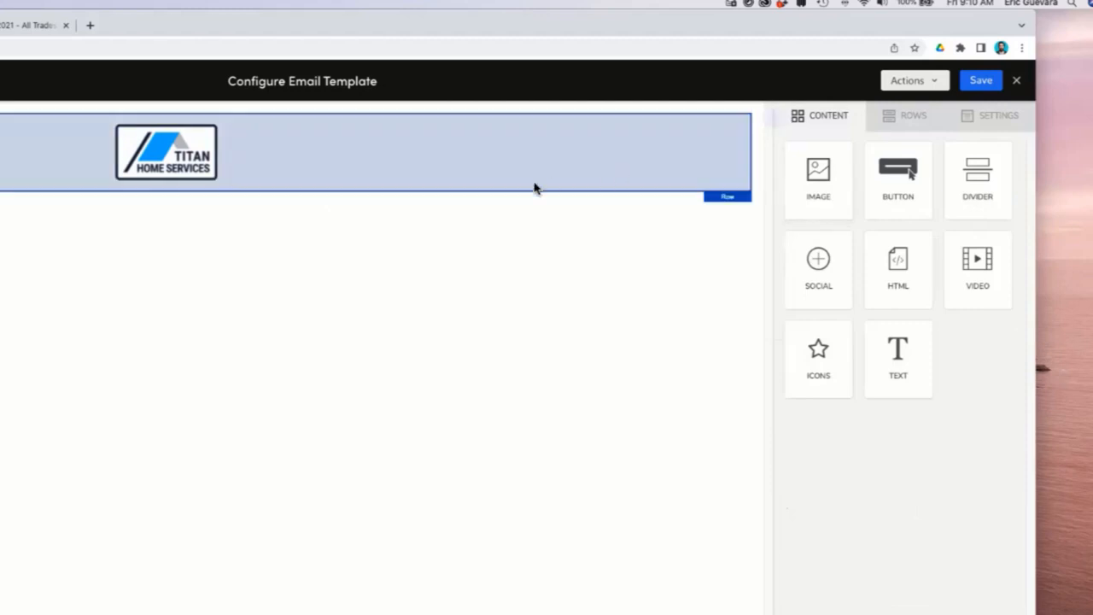
click(276, 180)
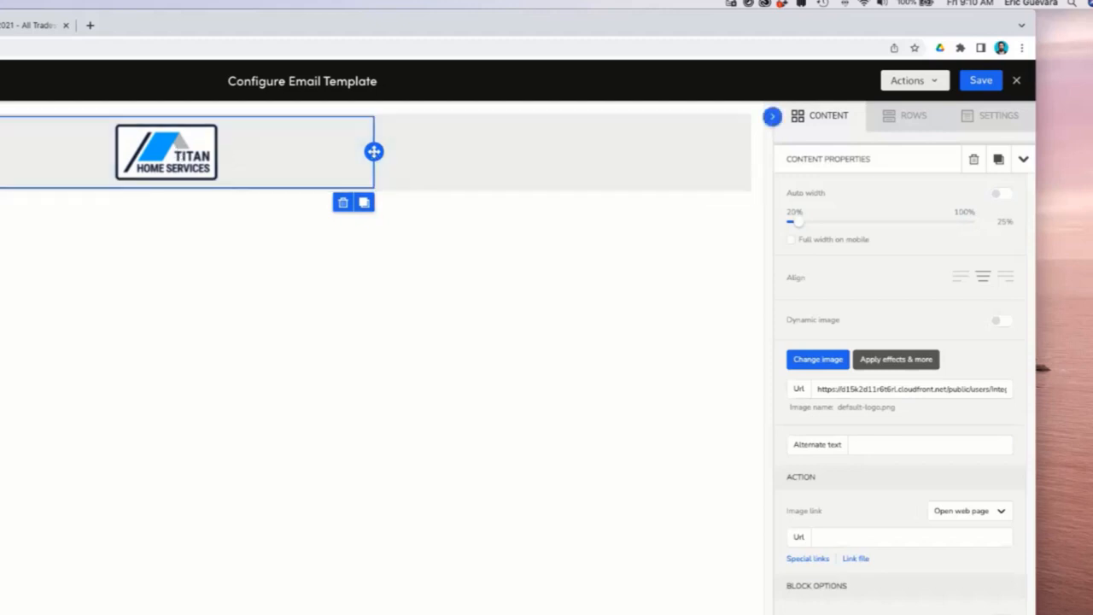
click(260, 171)
click(452, 165)
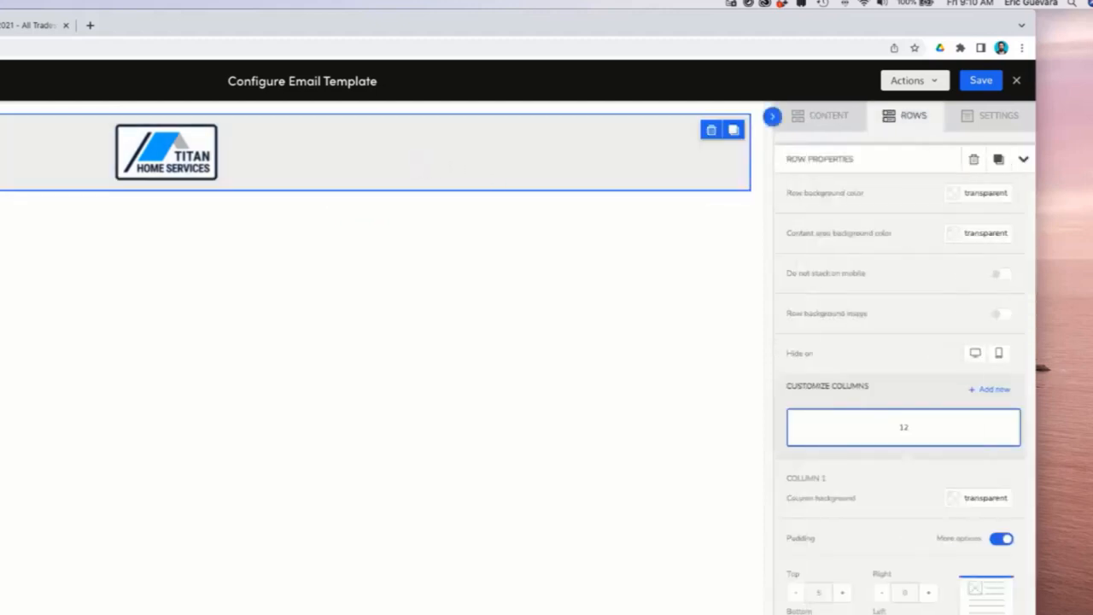
click(978, 232)
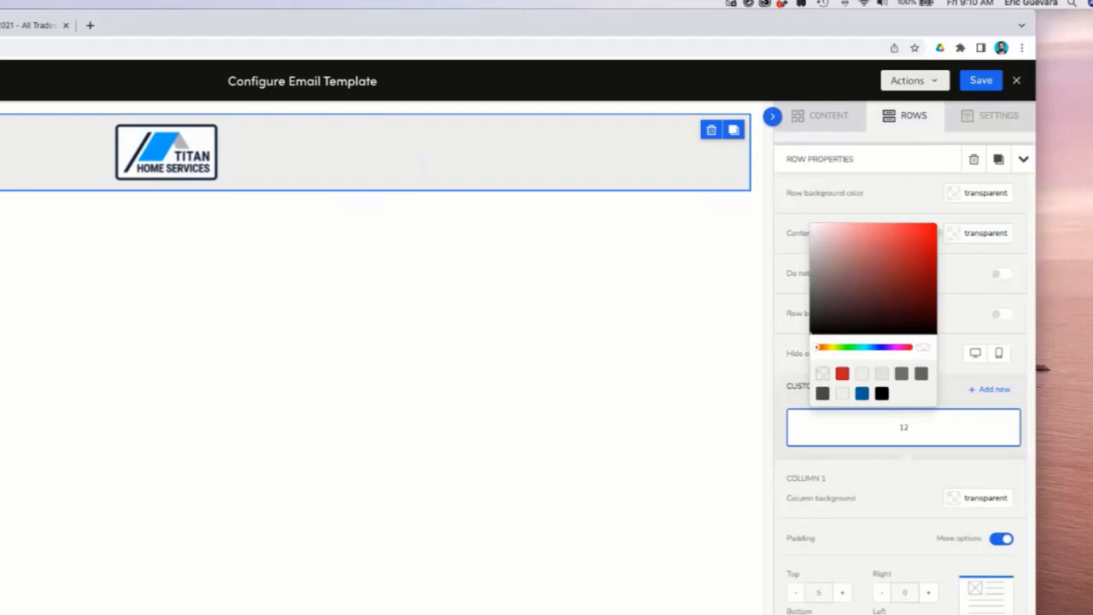
click(811, 225)
click(484, 146)
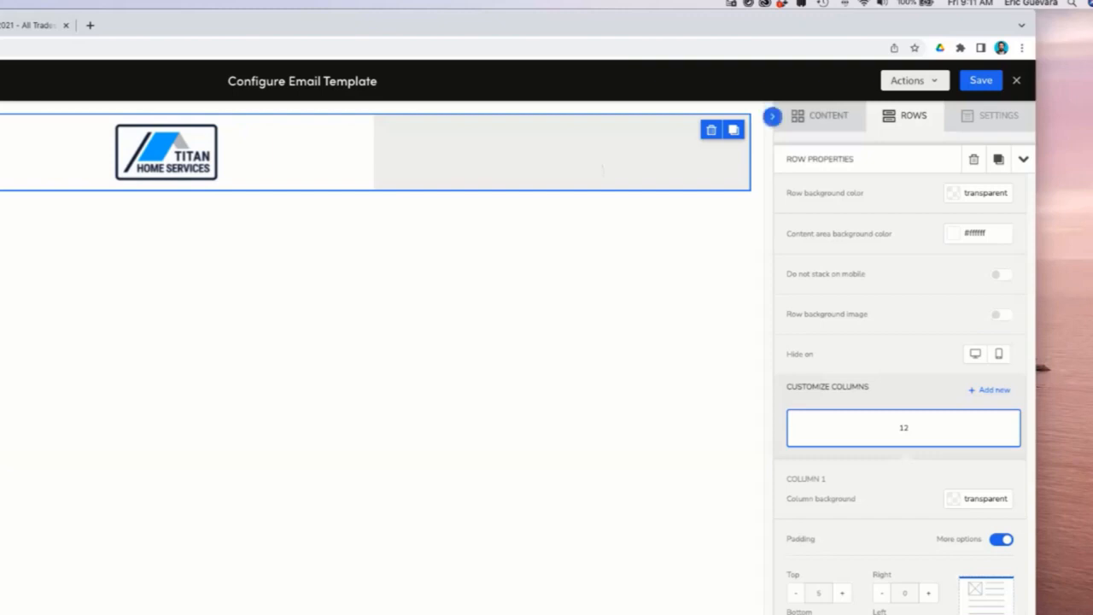
click(820, 116)
click(905, 116)
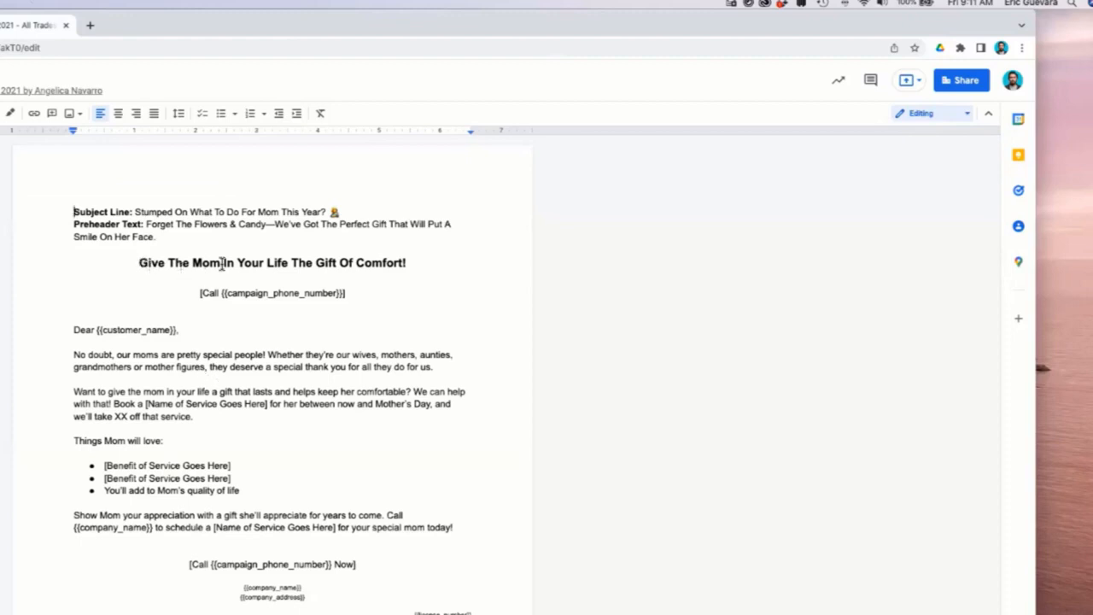
drag(451, 271, 370, 295)
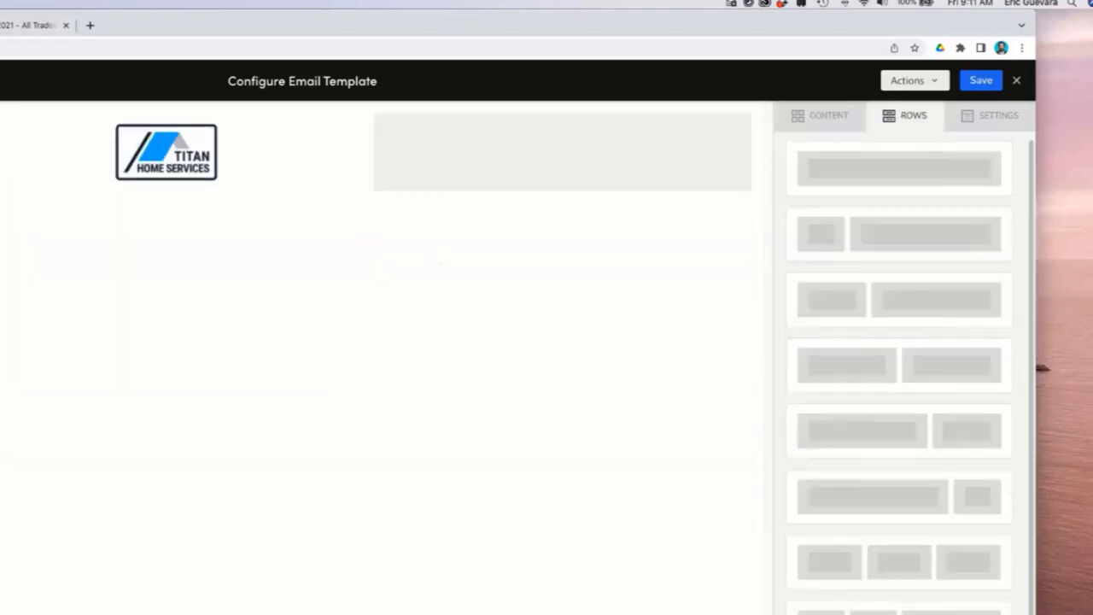
Add a single-column row below the logo row and select it.
drag(898, 170, 149, 194)
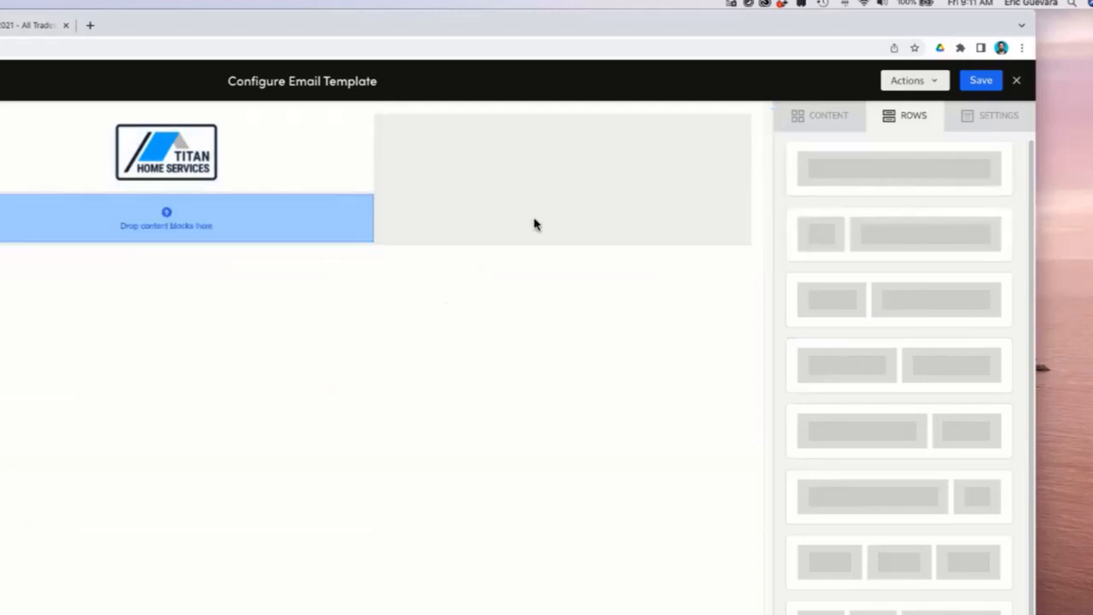
click(603, 176)
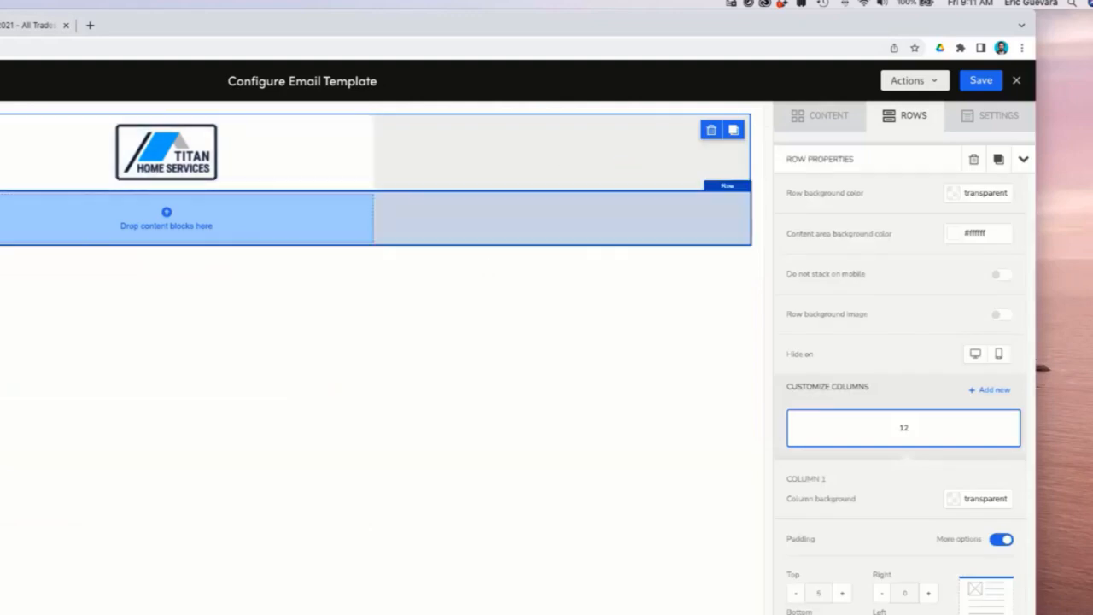
click(541, 236)
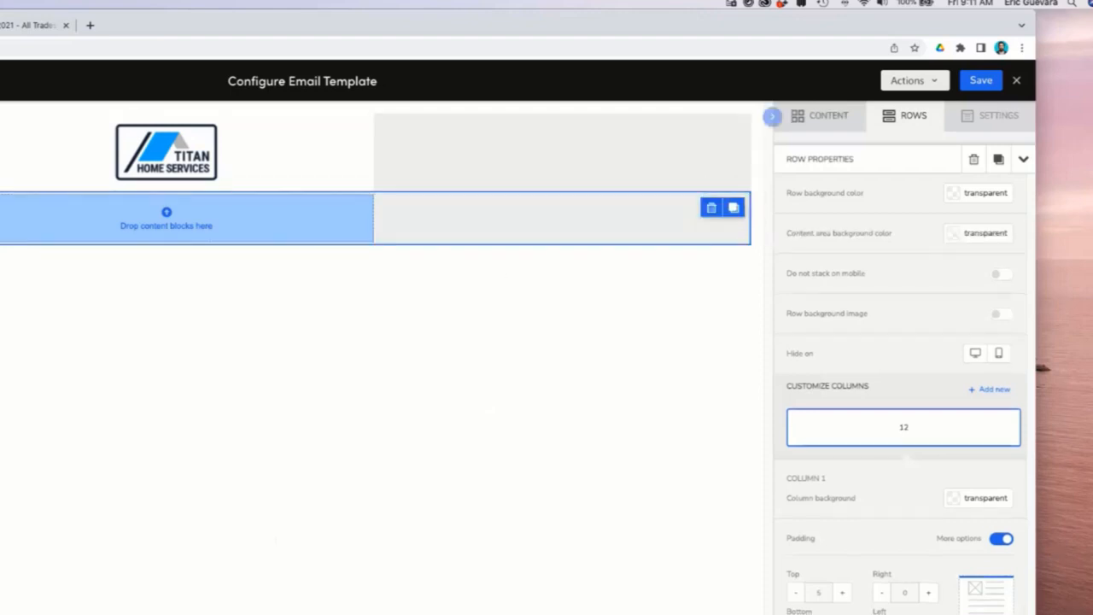
click(475, 366)
click(361, 219)
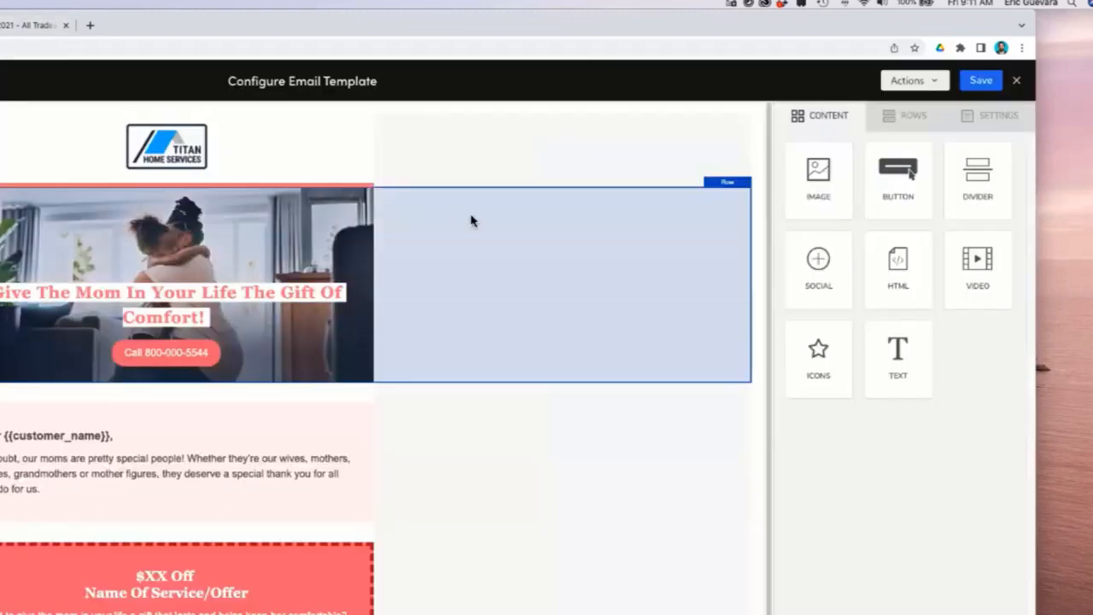
click(470, 221)
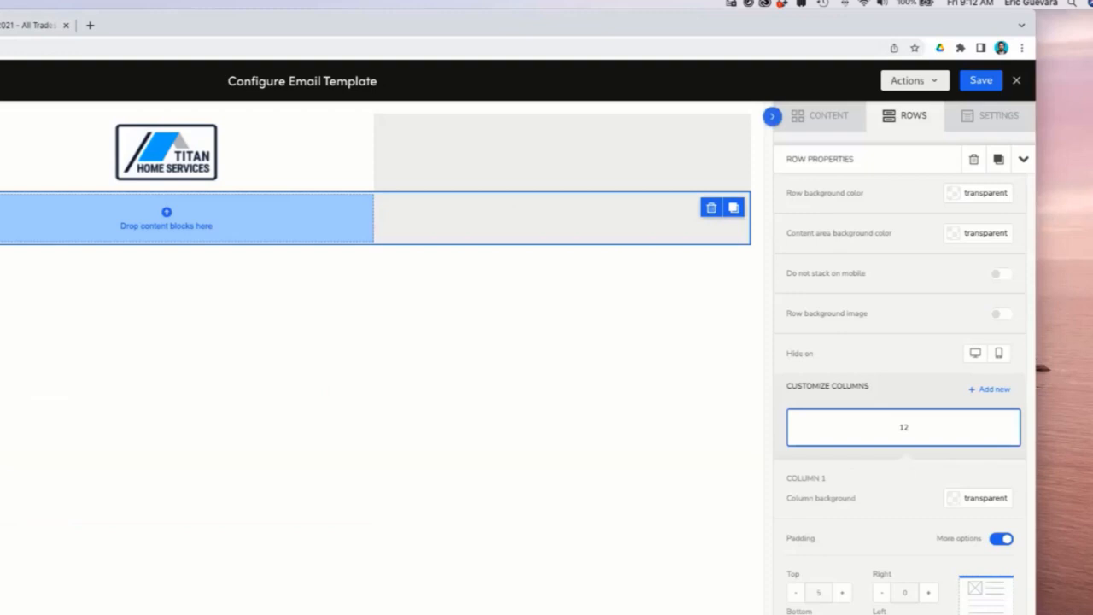
Turn on the new row's background image and insert the mothers day header image file.
click(1001, 314)
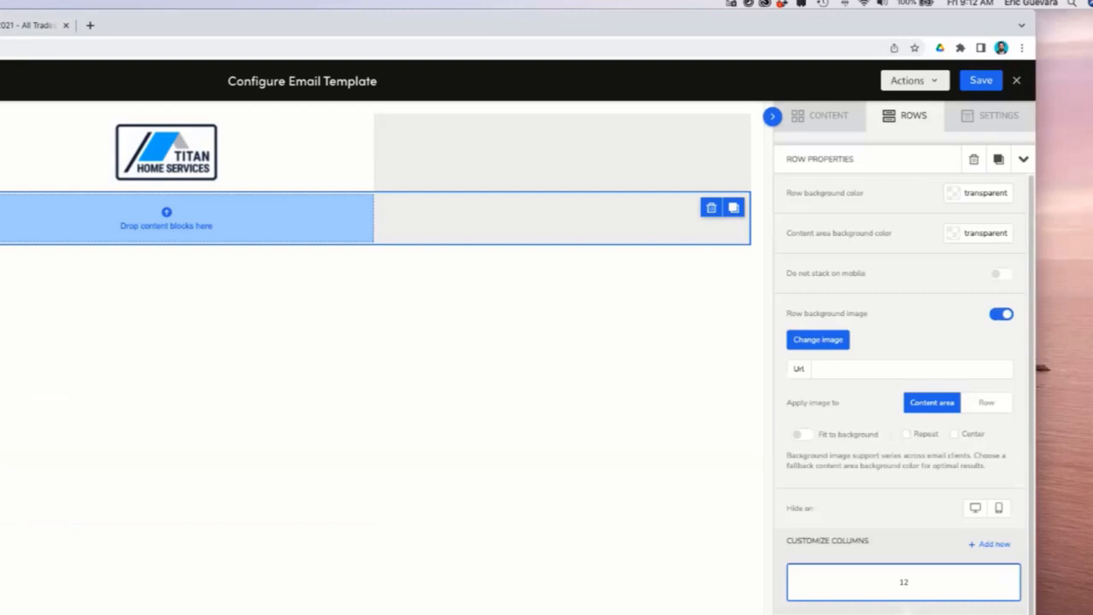
click(817, 339)
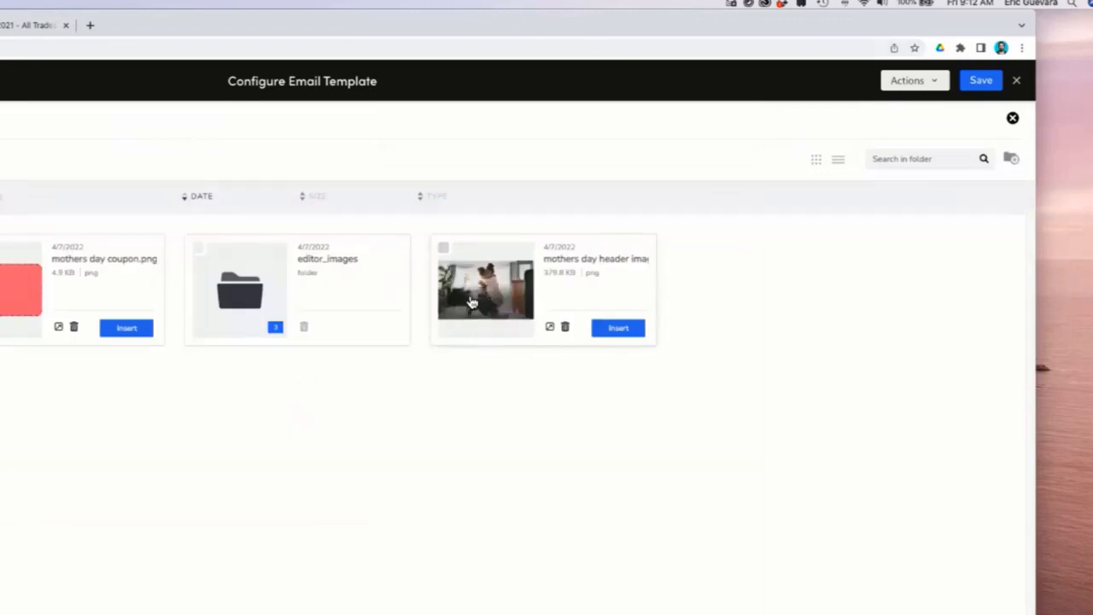
click(482, 334)
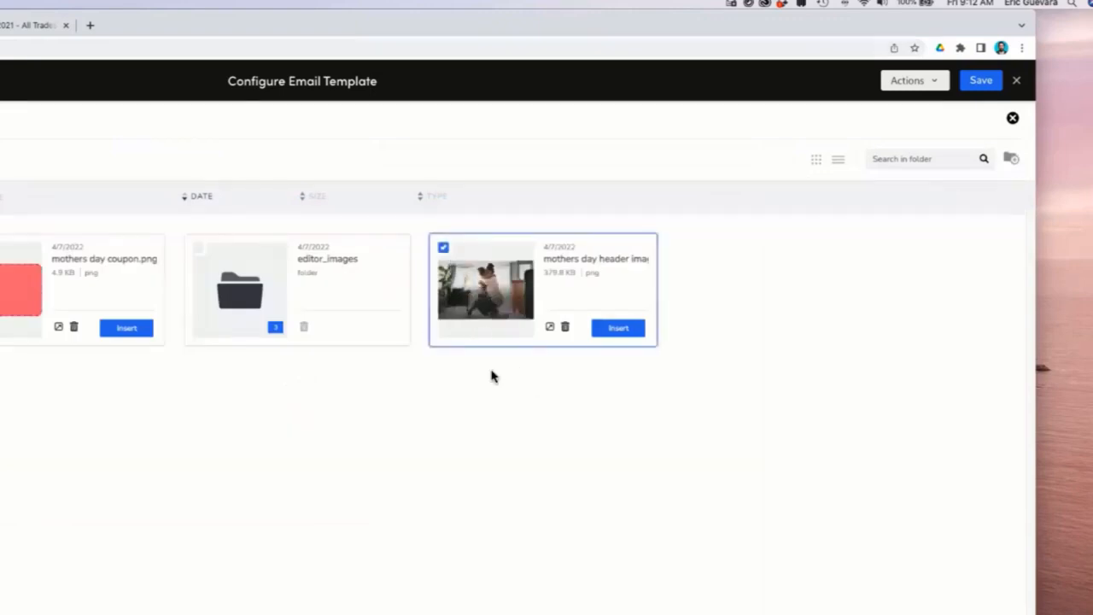
click(618, 329)
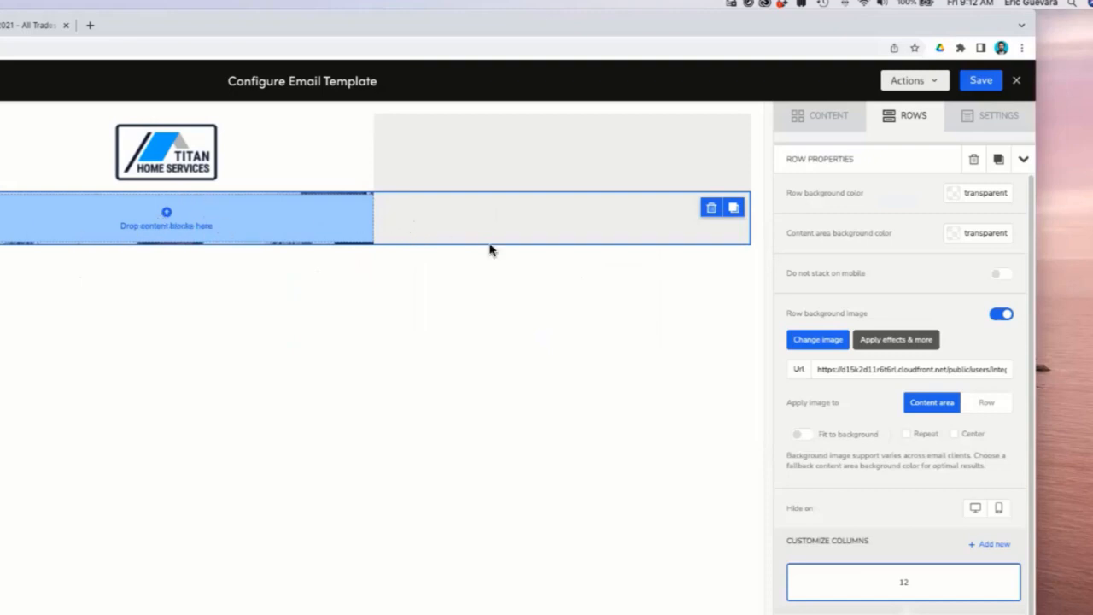
Add a text block into the new hero row and place the cursor in it.
click(818, 116)
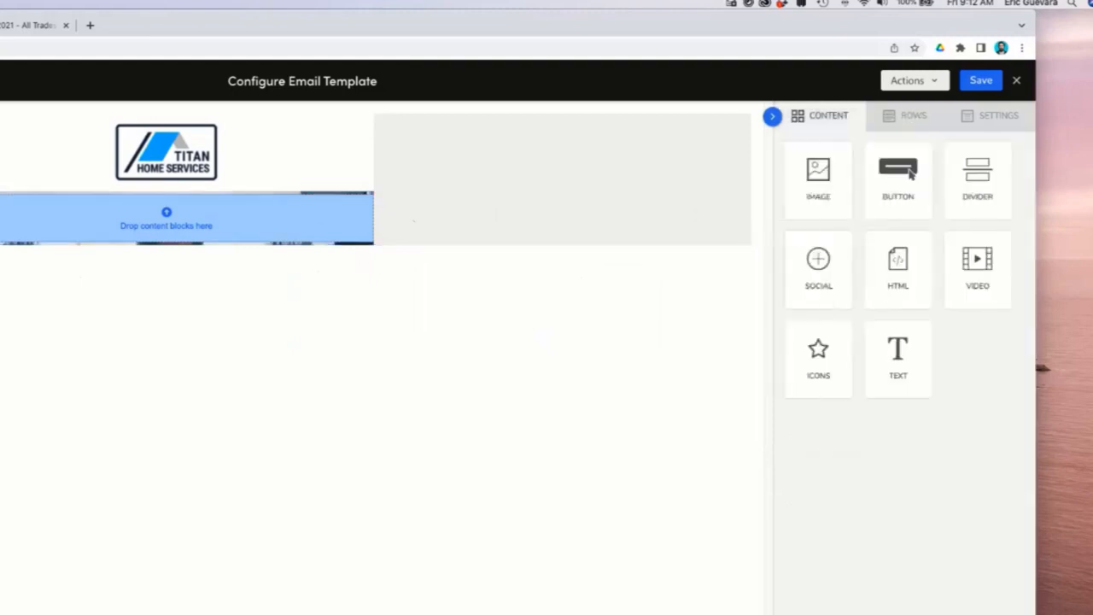
drag(896, 355, 171, 220)
click(141, 206)
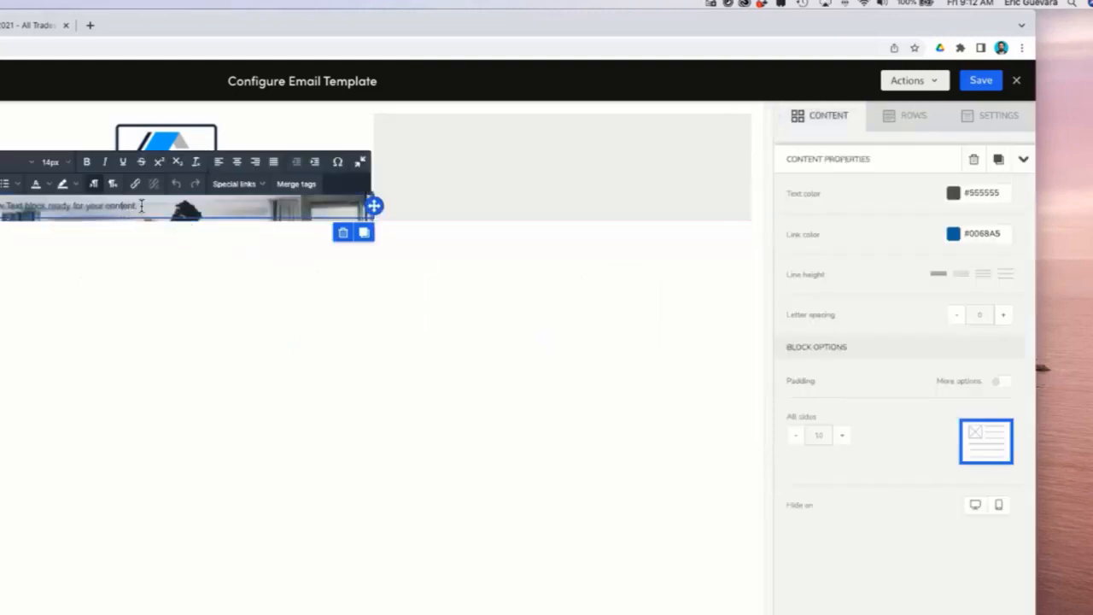
Copy the heading "Give The Mom In Your Life The Gift Of Comfort!" from the document and paste it into the text block.
click(26, 26)
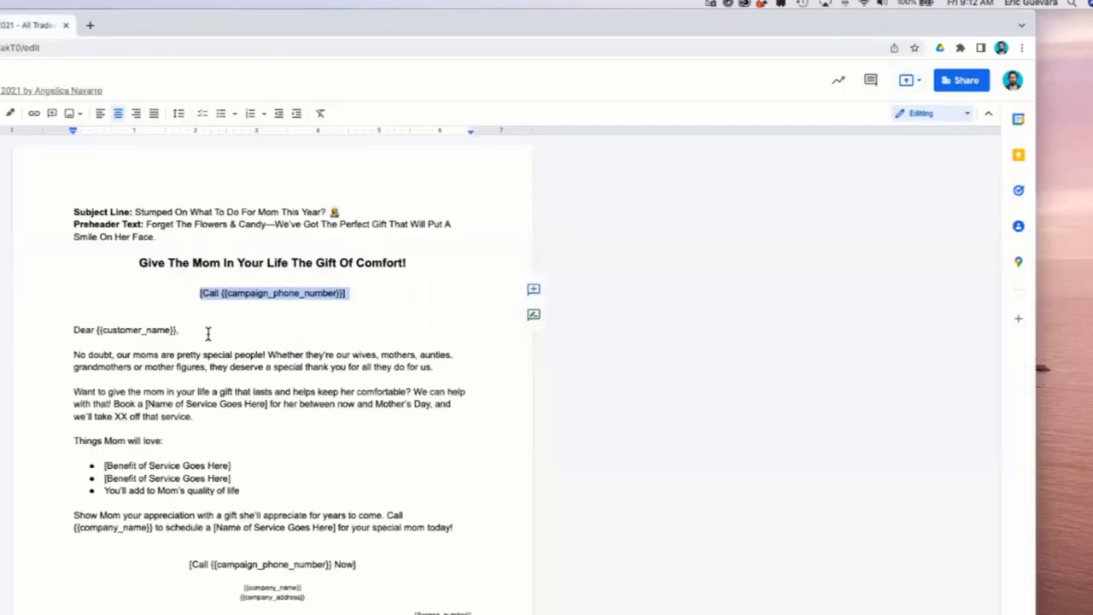
drag(413, 262, 117, 261)
key(ctrl+c)
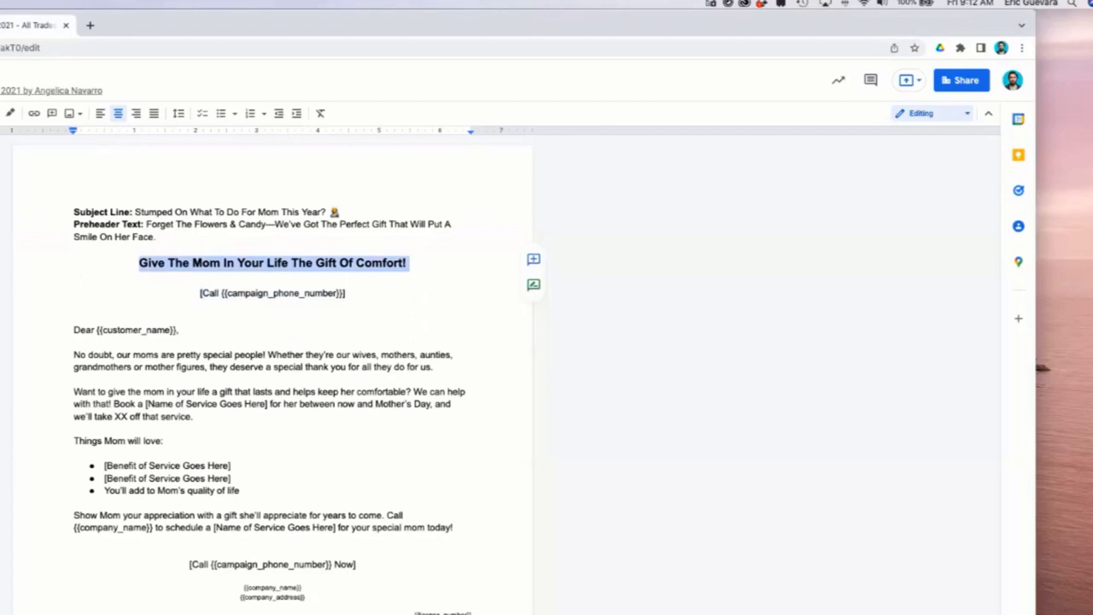
click(2, 25)
triple_click(119, 210)
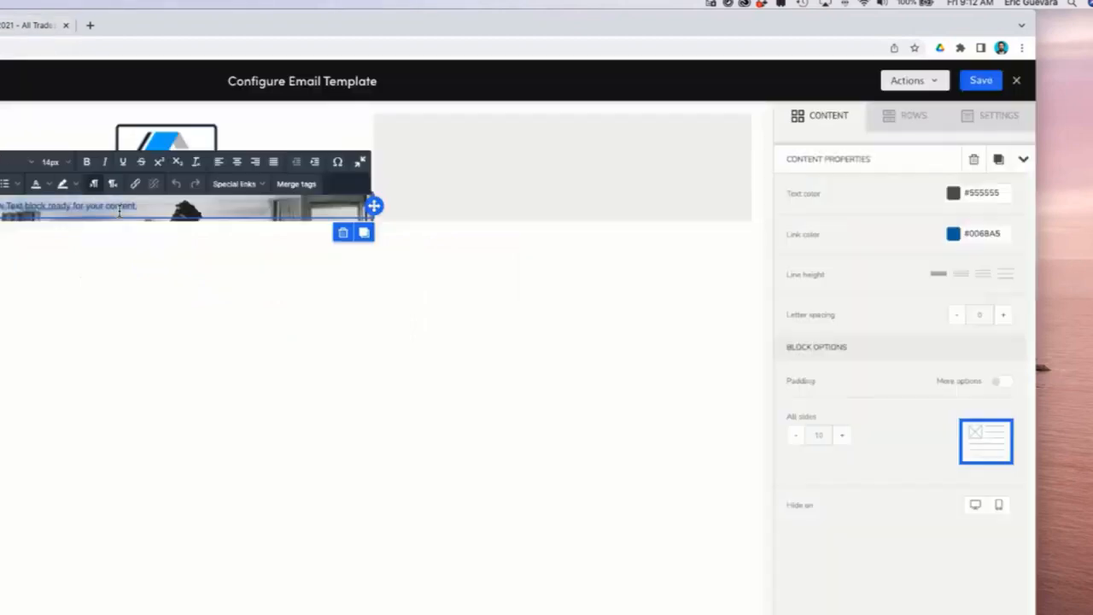
key(ctrl+v)
Select the pasted heading text and set its text color to white #ffffff.
drag(193, 206, 2, 210)
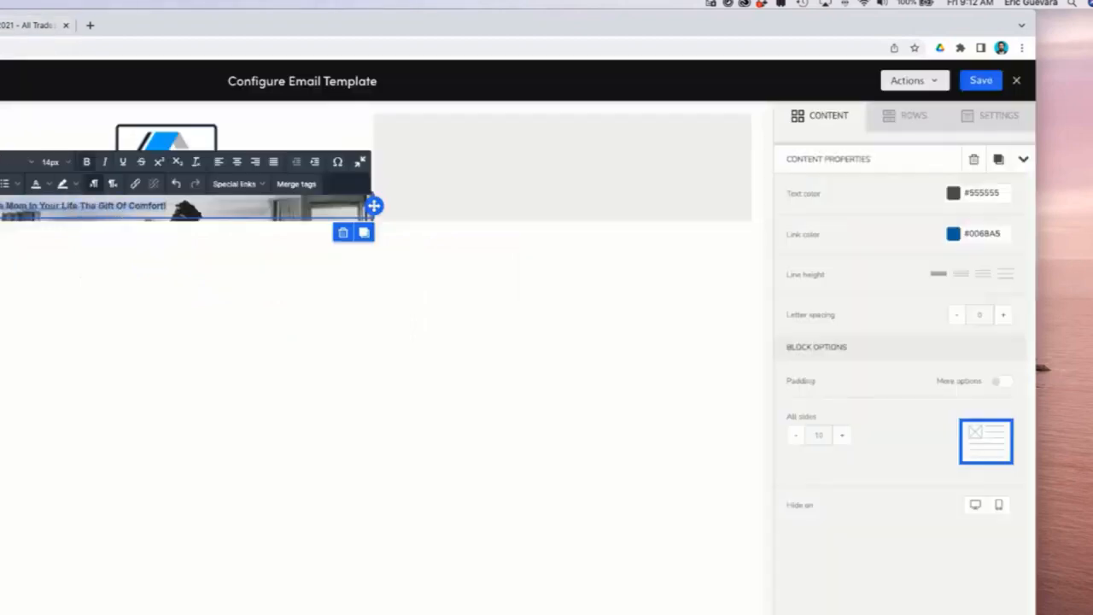
click(180, 210)
drag(185, 209, 2, 210)
click(181, 210)
drag(186, 210, 2, 210)
click(246, 238)
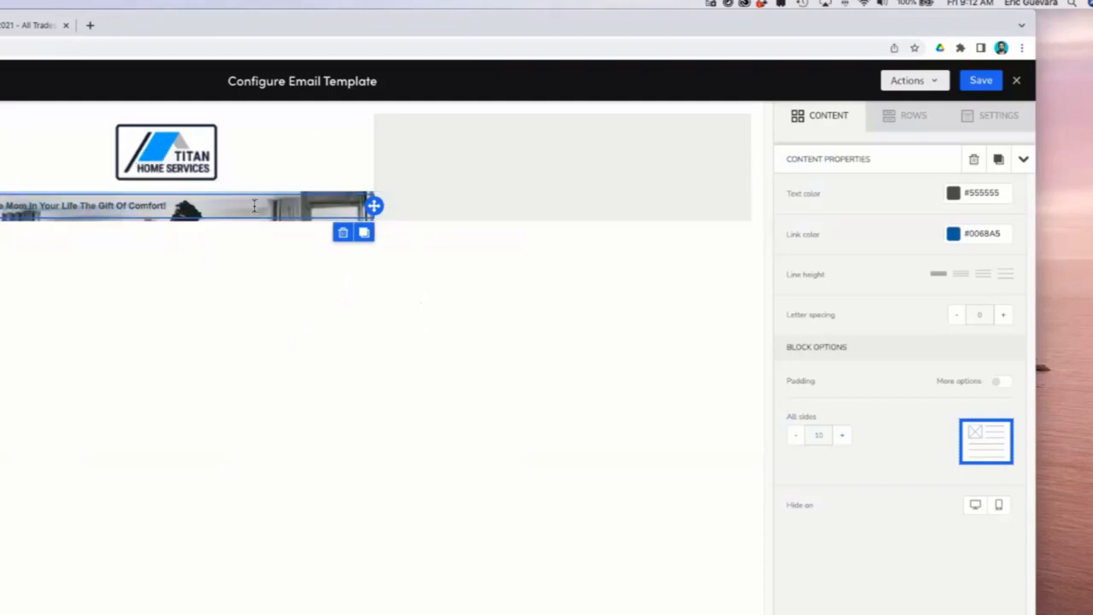
click(454, 212)
click(207, 205)
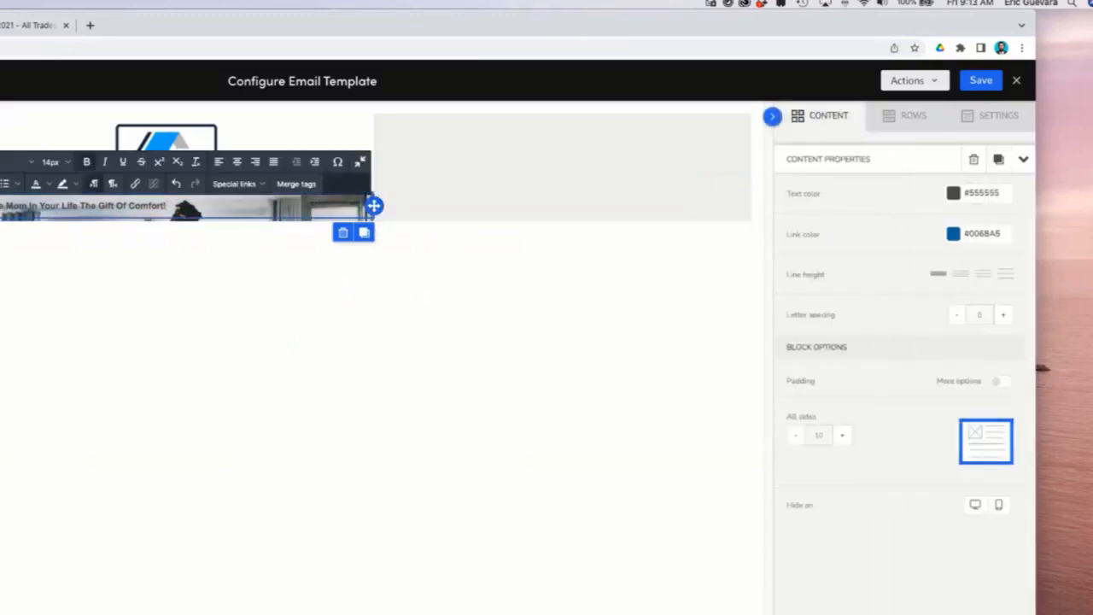
click(955, 193)
click(822, 333)
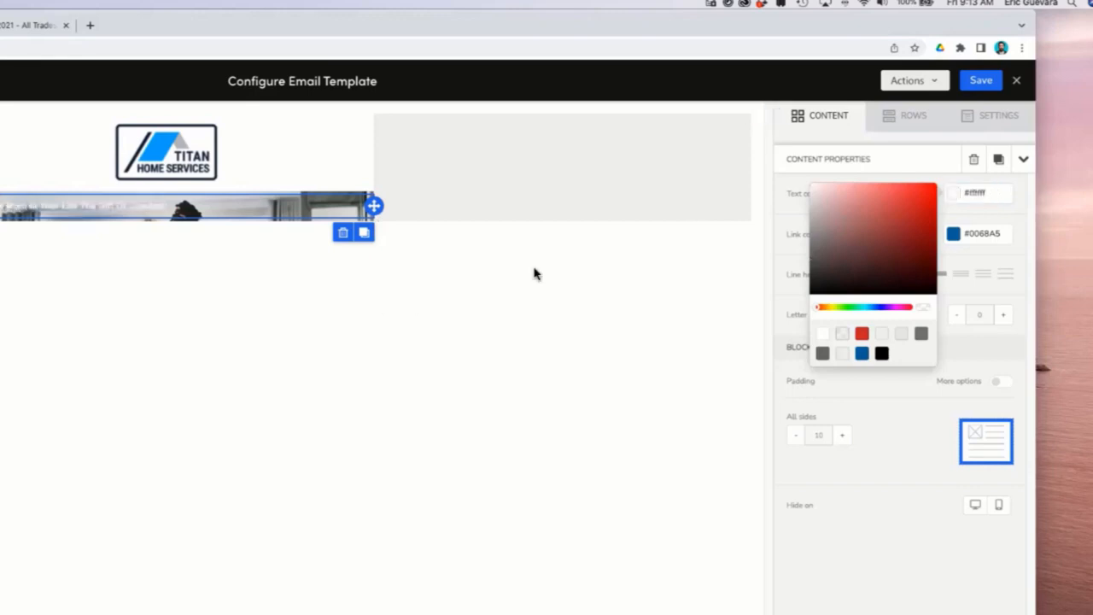
click(534, 273)
Center the heading text and set its font size to 22px.
click(182, 213)
drag(186, 208, 17, 210)
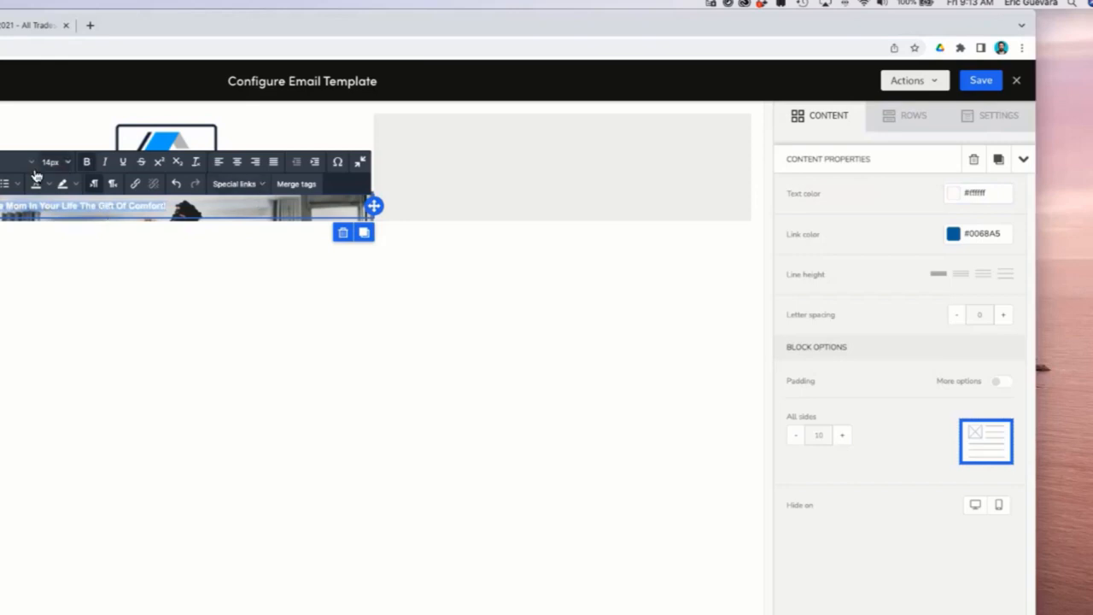
click(238, 168)
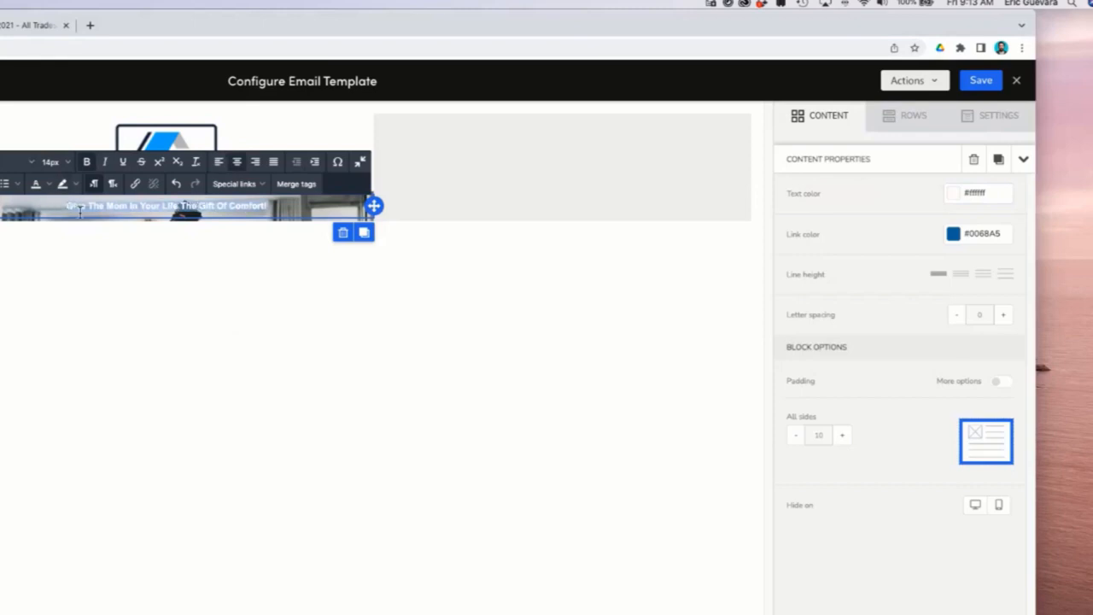
click(270, 224)
click(73, 167)
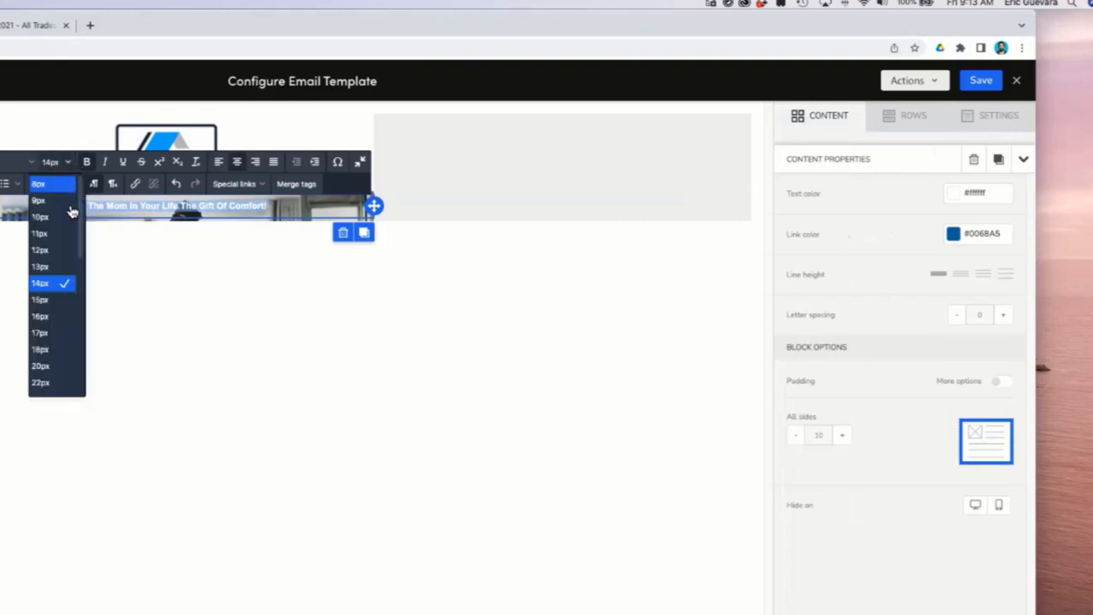
click(51, 374)
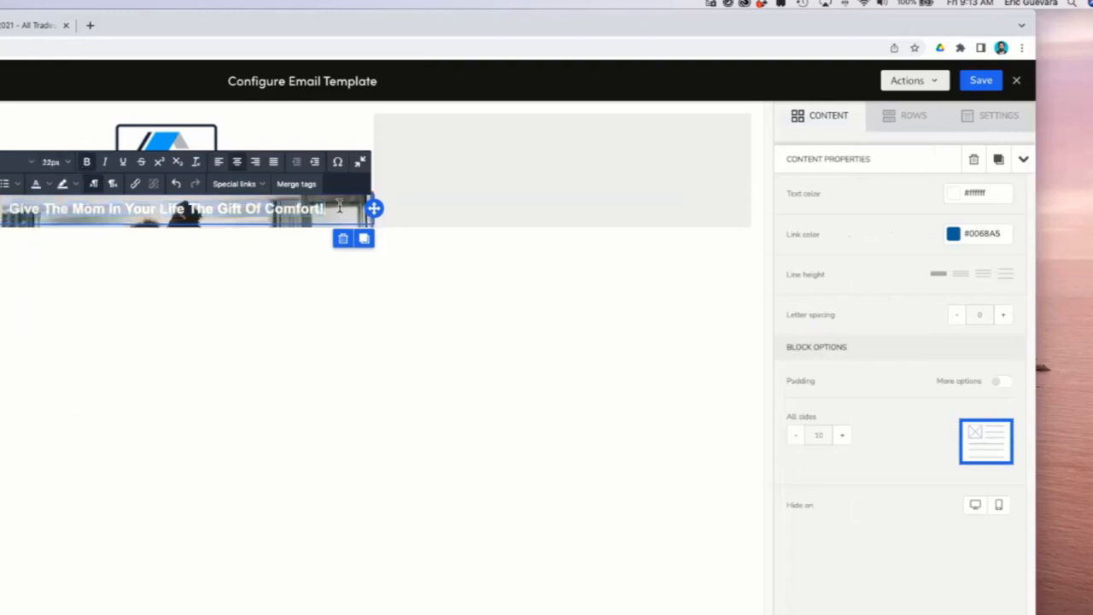
click(429, 201)
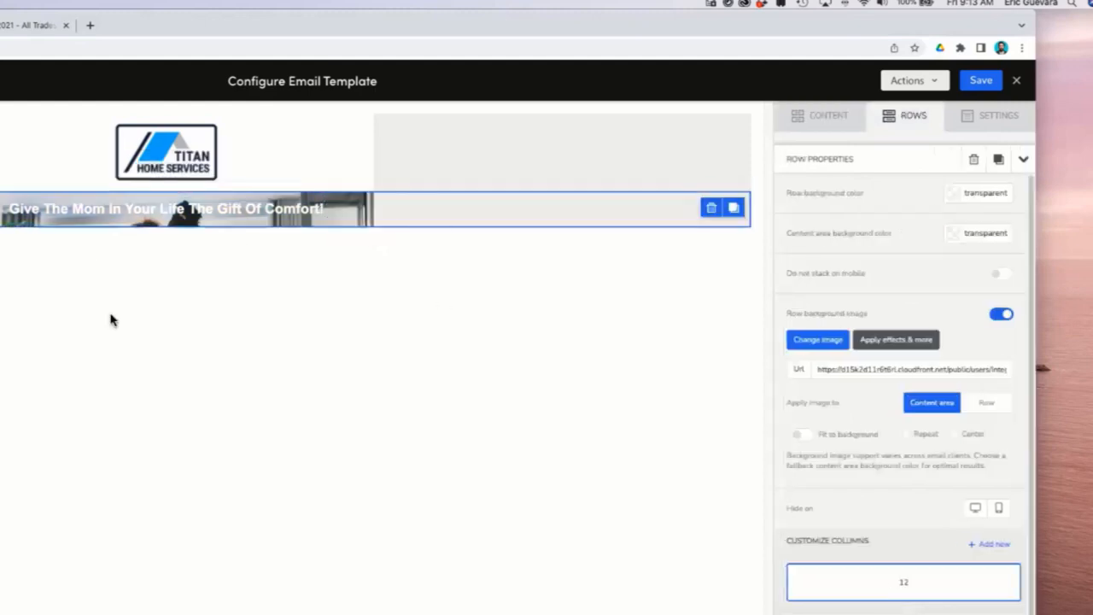
Add a button block below the heading in the hero row.
click(331, 217)
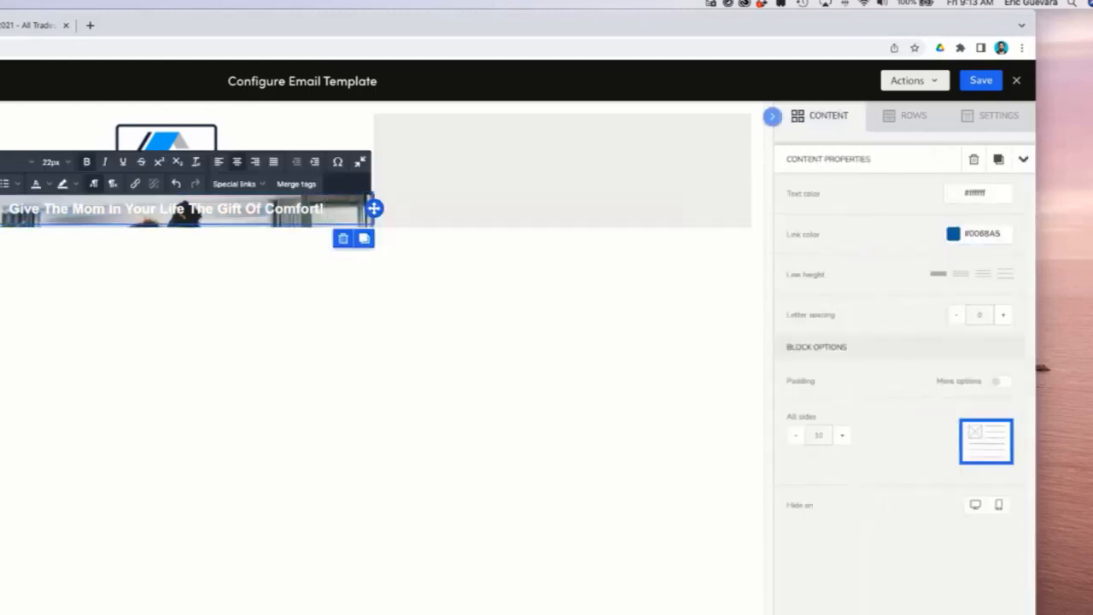
click(772, 115)
drag(897, 170, 339, 212)
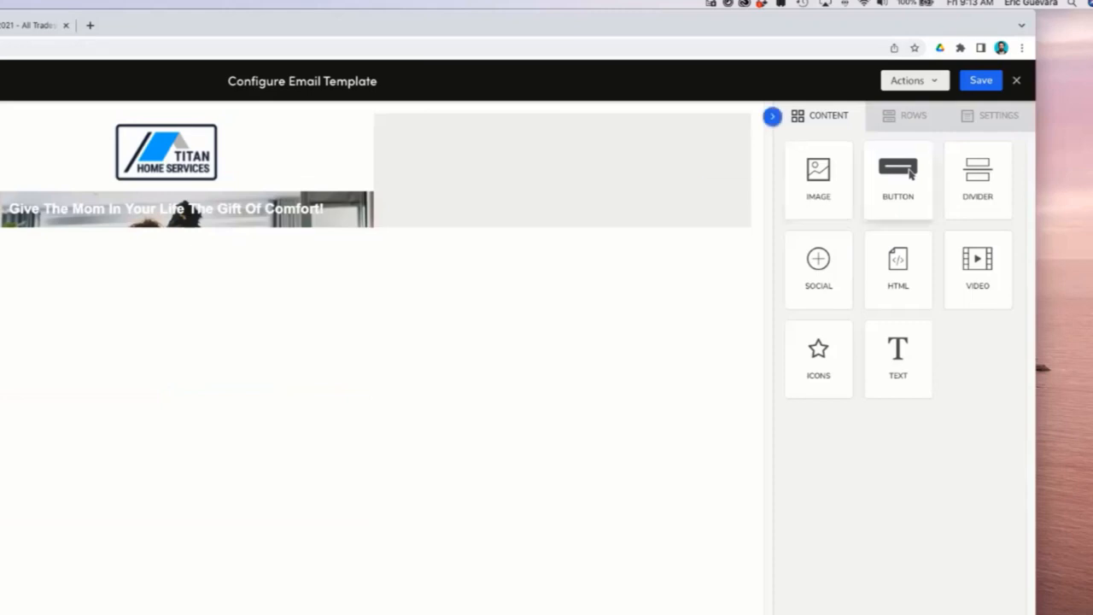
drag(910, 173, 178, 226)
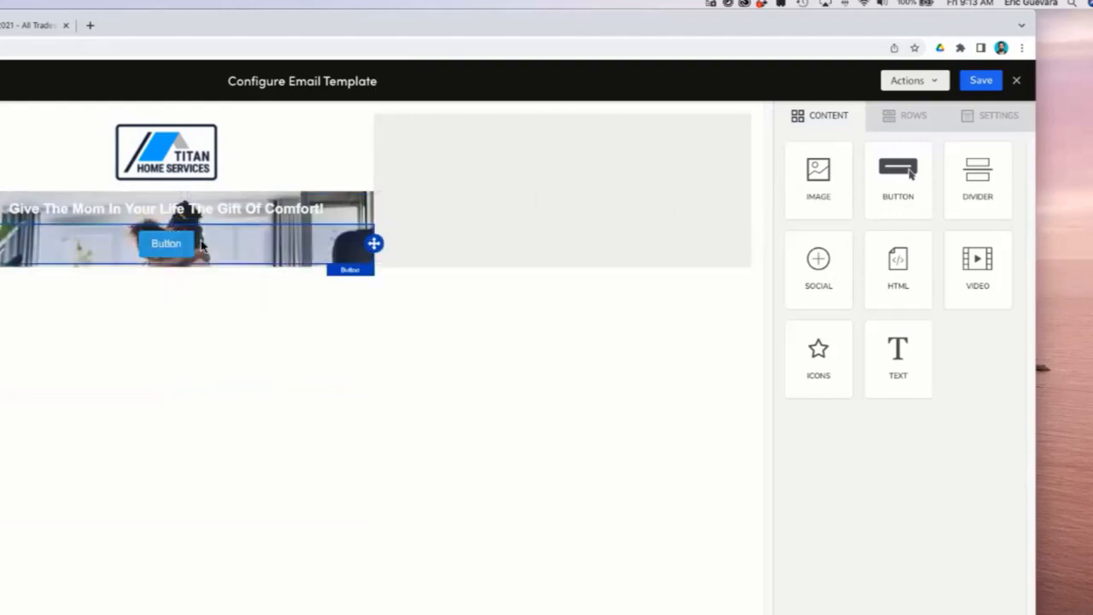
click(506, 221)
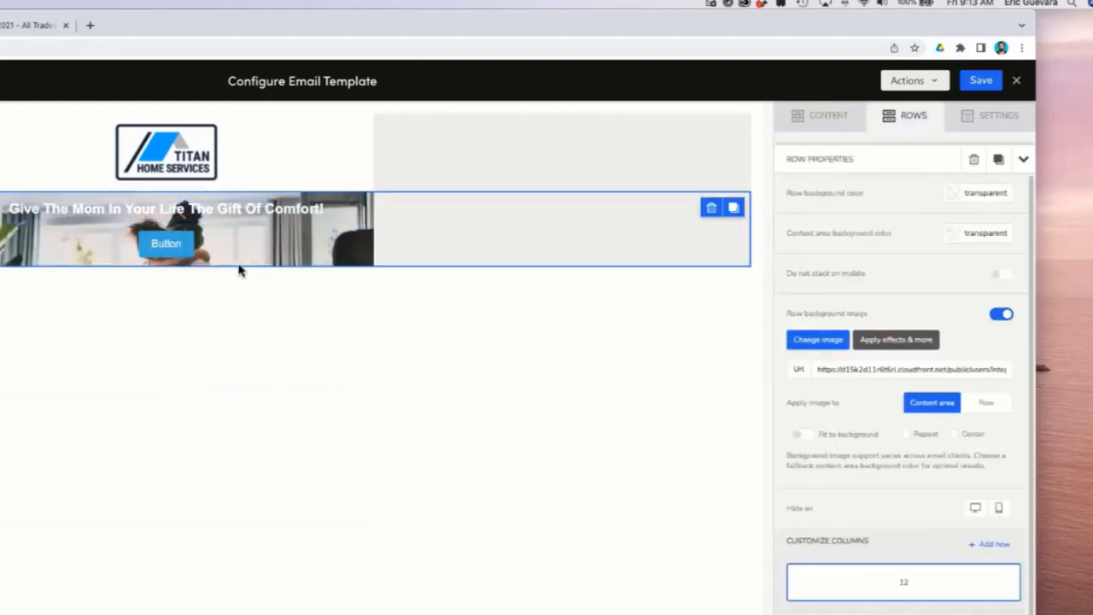
Examine the reference template's hero section and button styling, then reselect the new button.
click(220, 244)
click(2, 26)
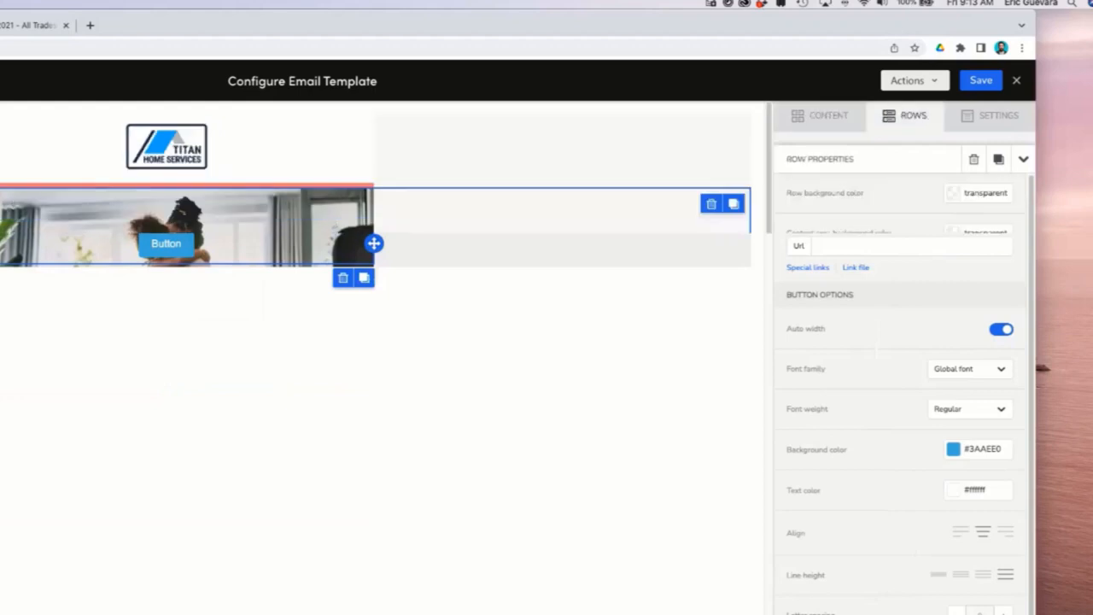
scroll(515, 581, down, 1)
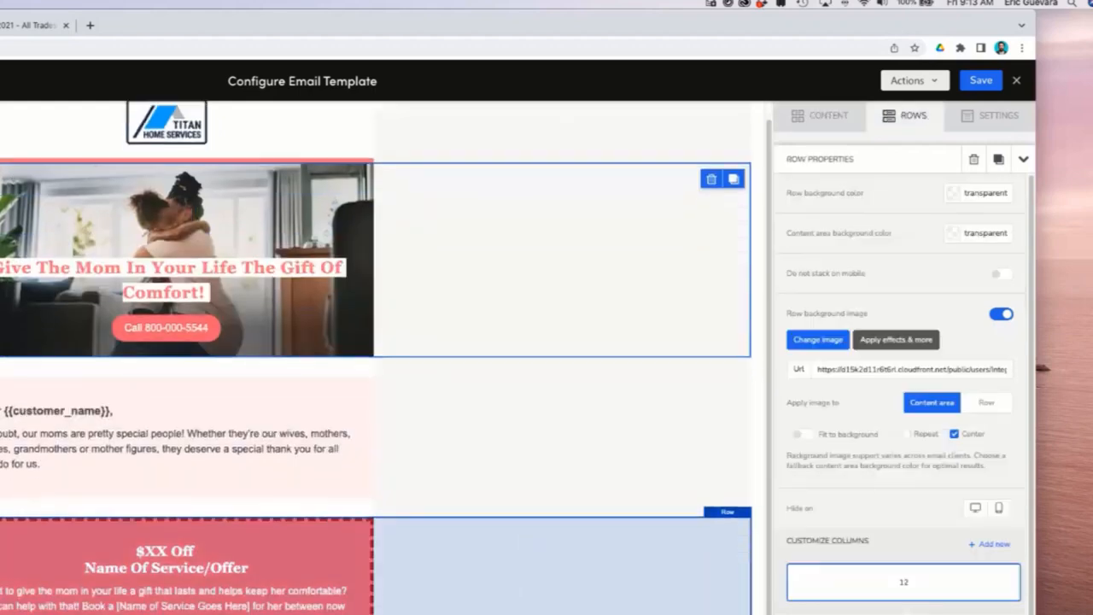
scroll(515, 581, up, 1)
click(2, 26)
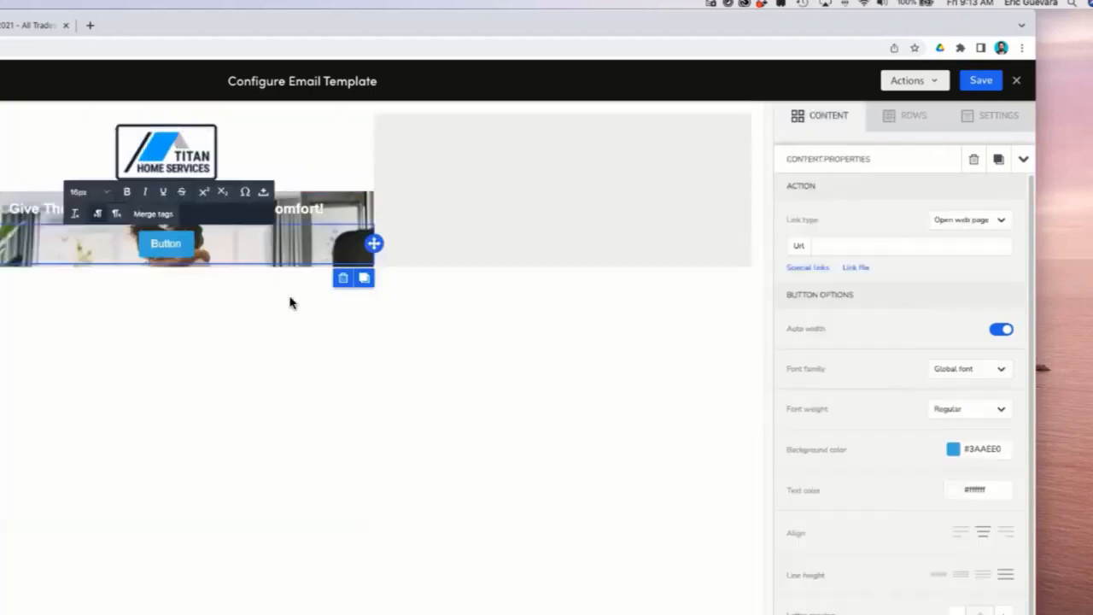
click(508, 209)
click(213, 246)
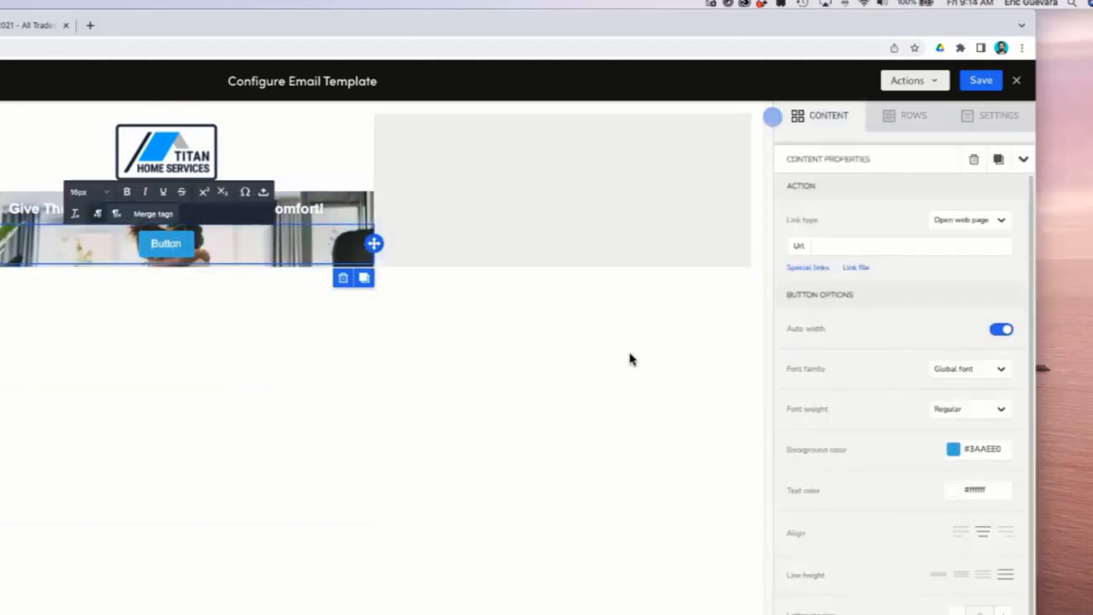
click(179, 262)
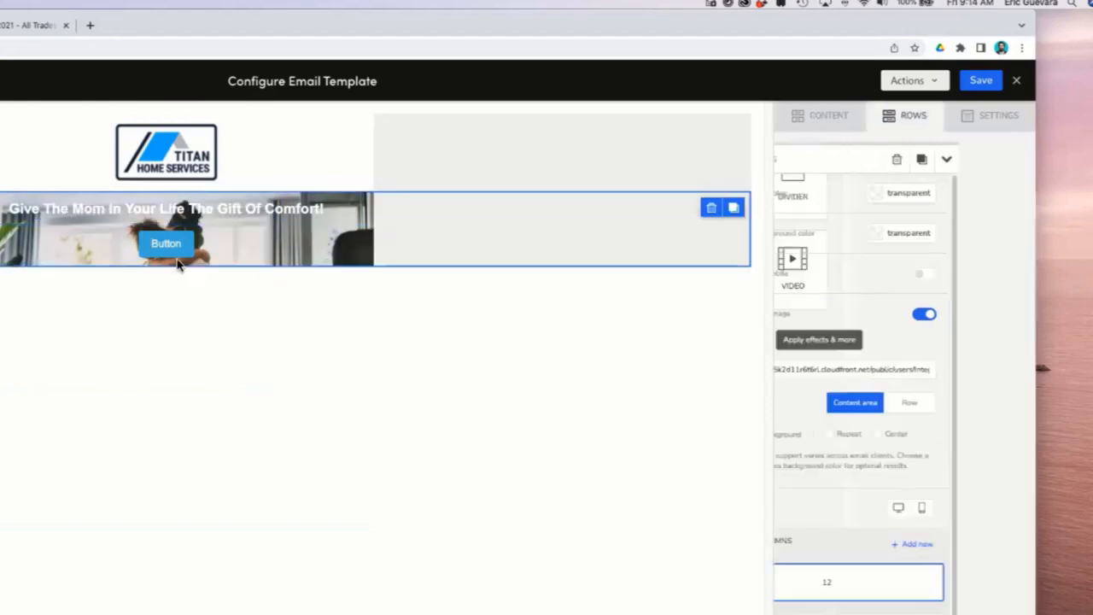
click(232, 254)
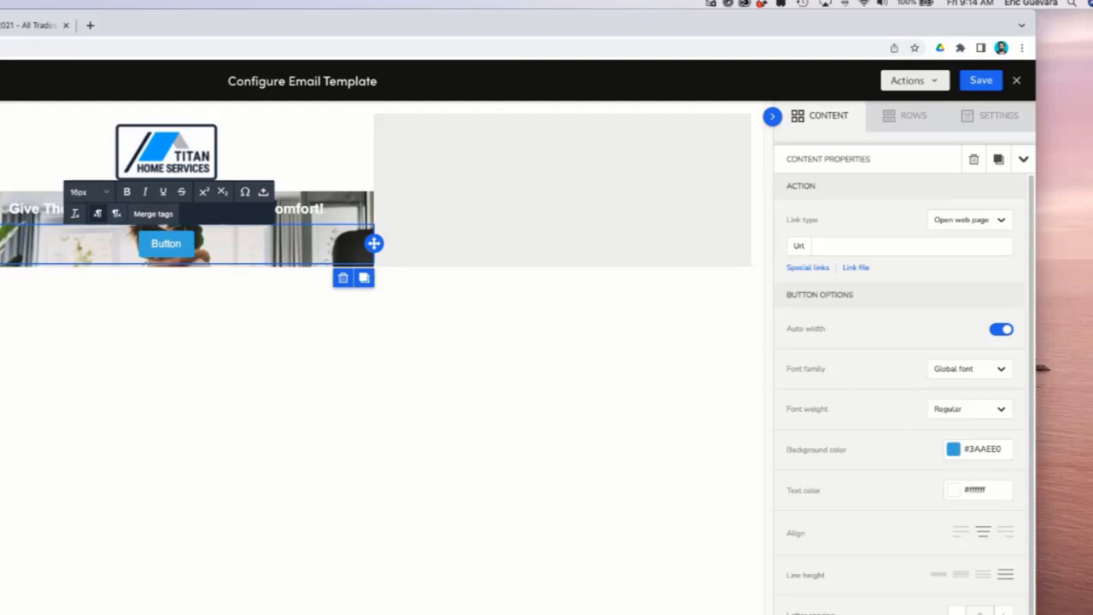
Set the call button's background color to the salmon shade #eb7171.
click(954, 449)
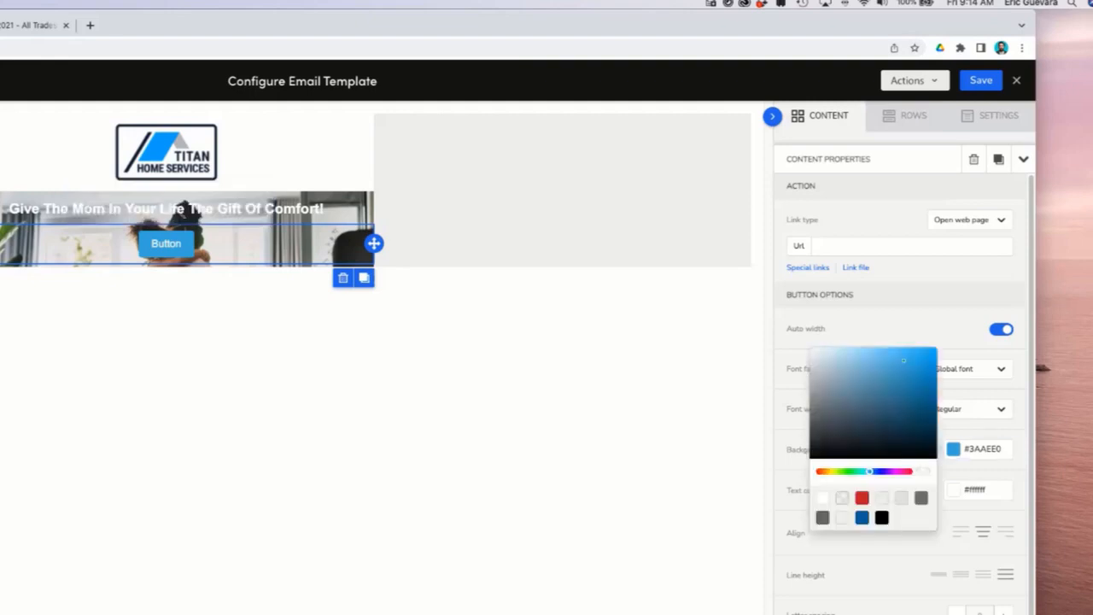
drag(869, 471, 816, 472)
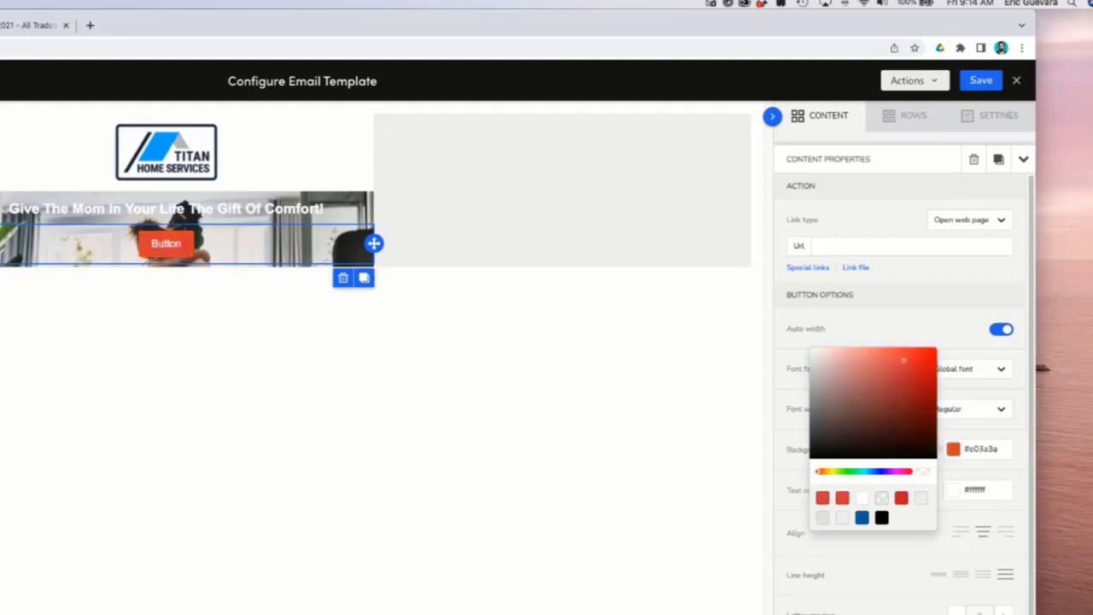
drag(904, 359, 876, 356)
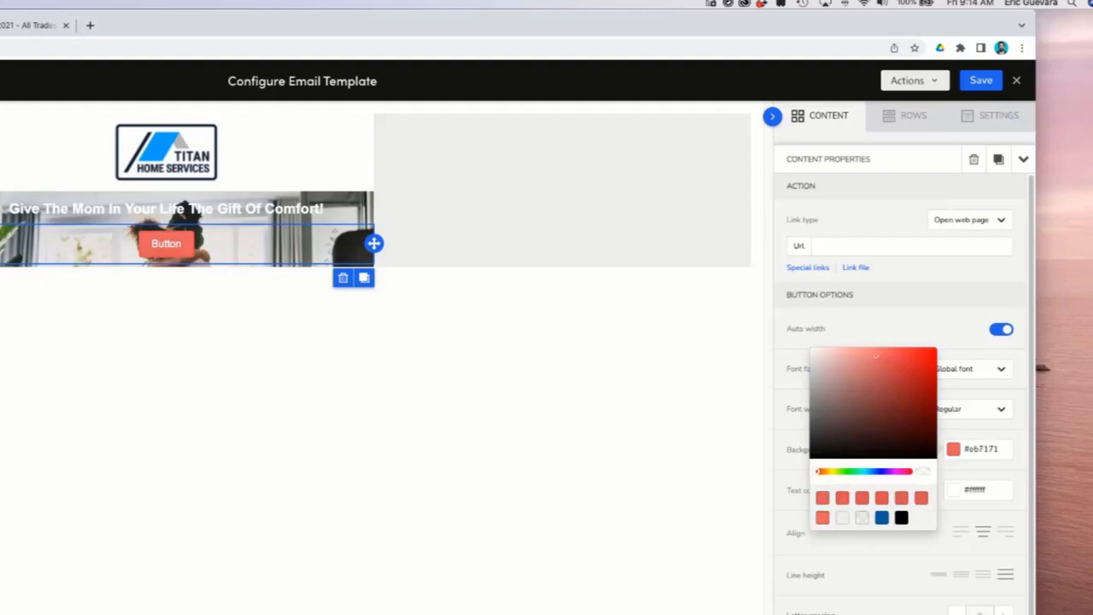
click(532, 212)
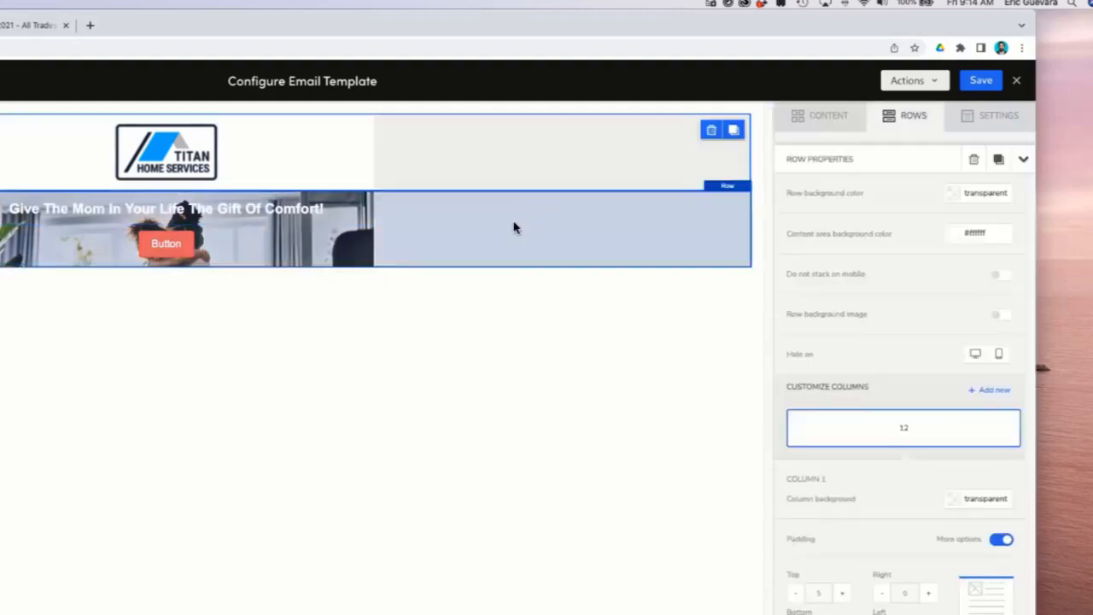
Change the button label to "Call" followed by the business phone number.
click(167, 243)
click(447, 210)
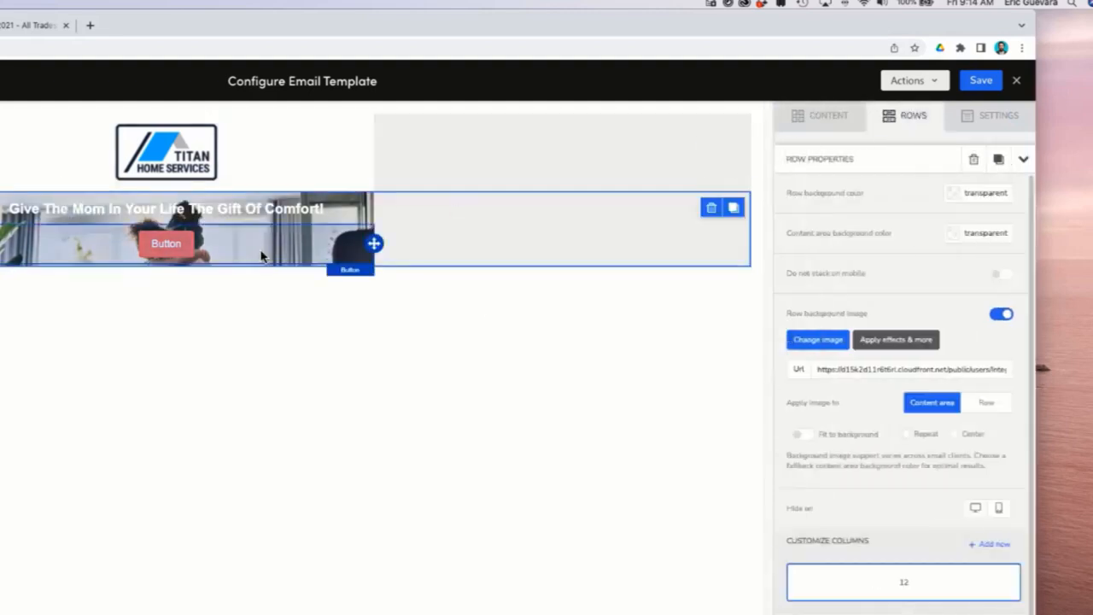
click(187, 244)
double_click(179, 245)
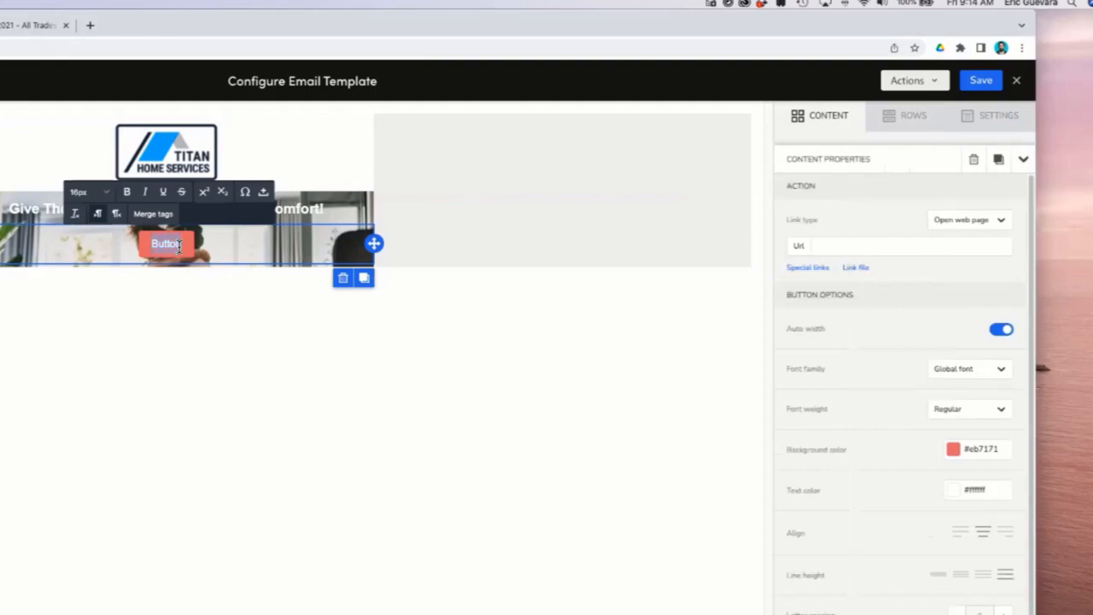
text(Call 800-000-5555)
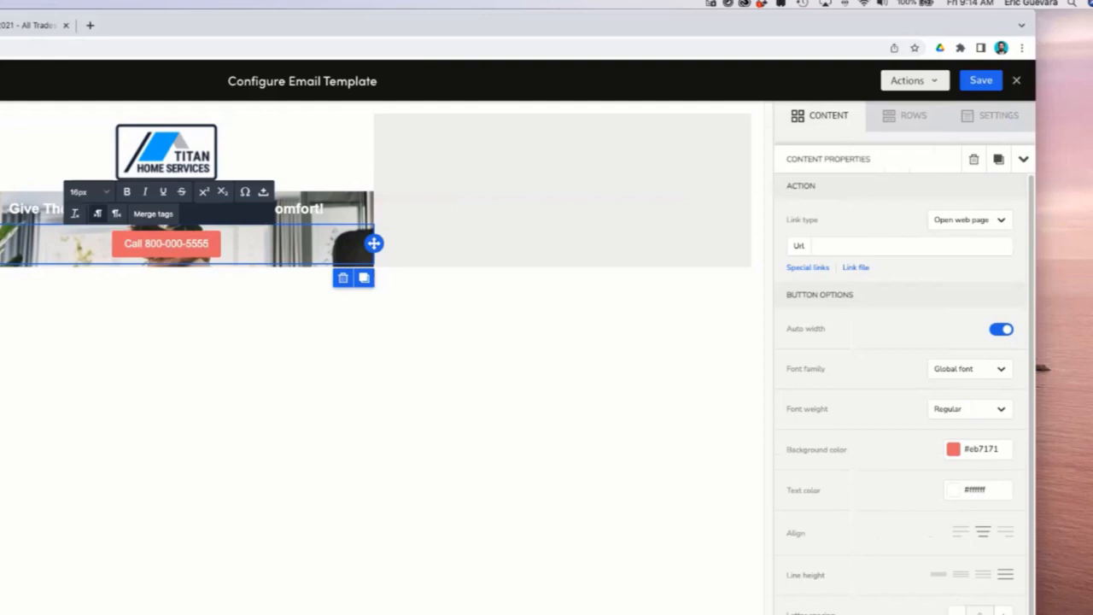
Set the button's link type to Make call.
click(370, 356)
click(469, 239)
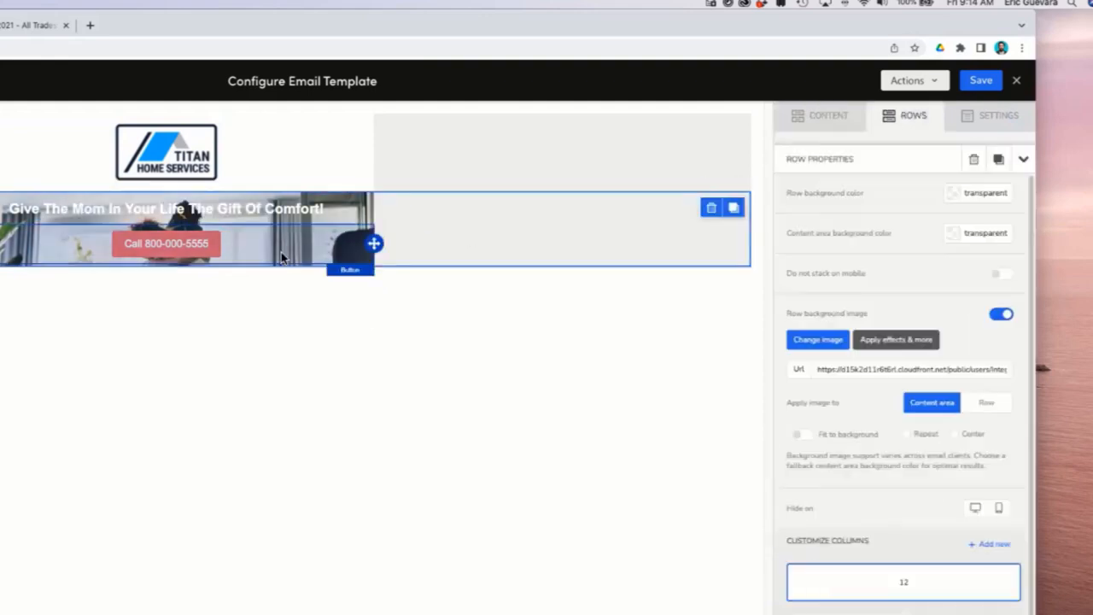
click(164, 248)
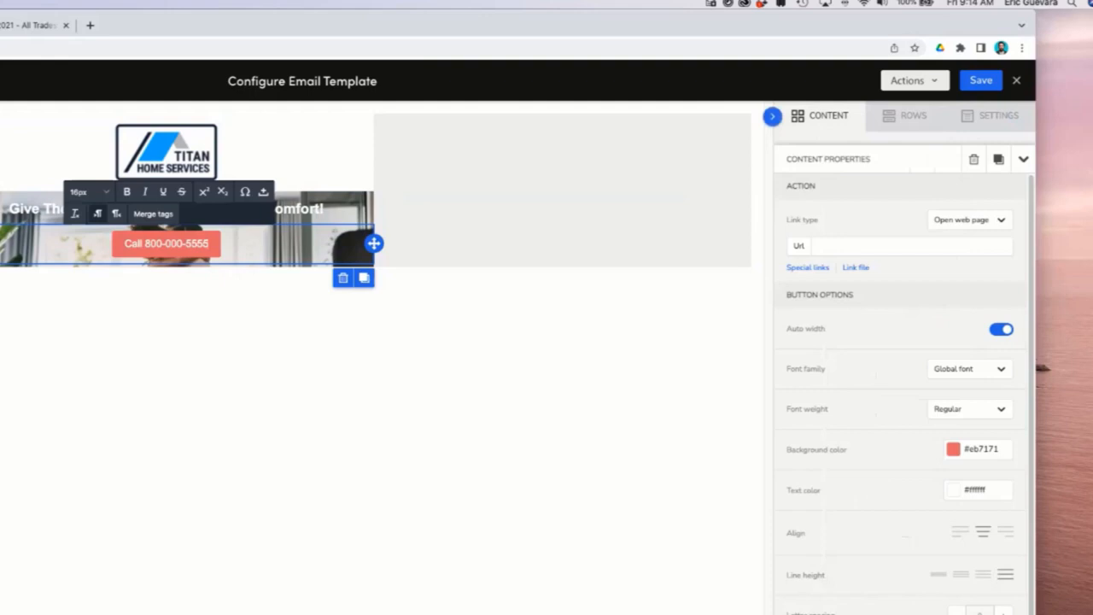
click(969, 220)
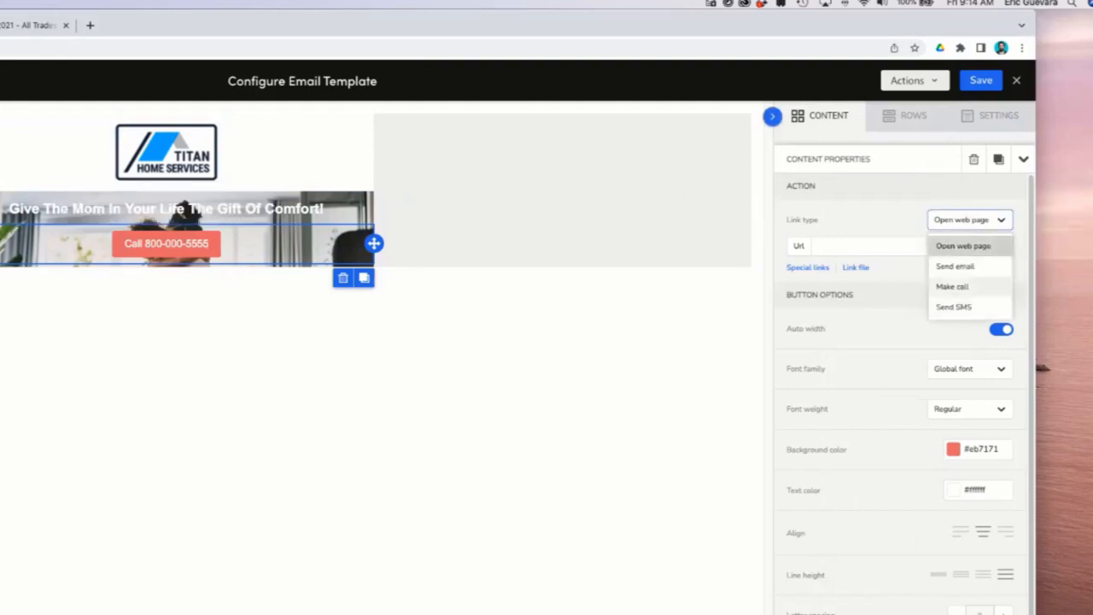
click(951, 286)
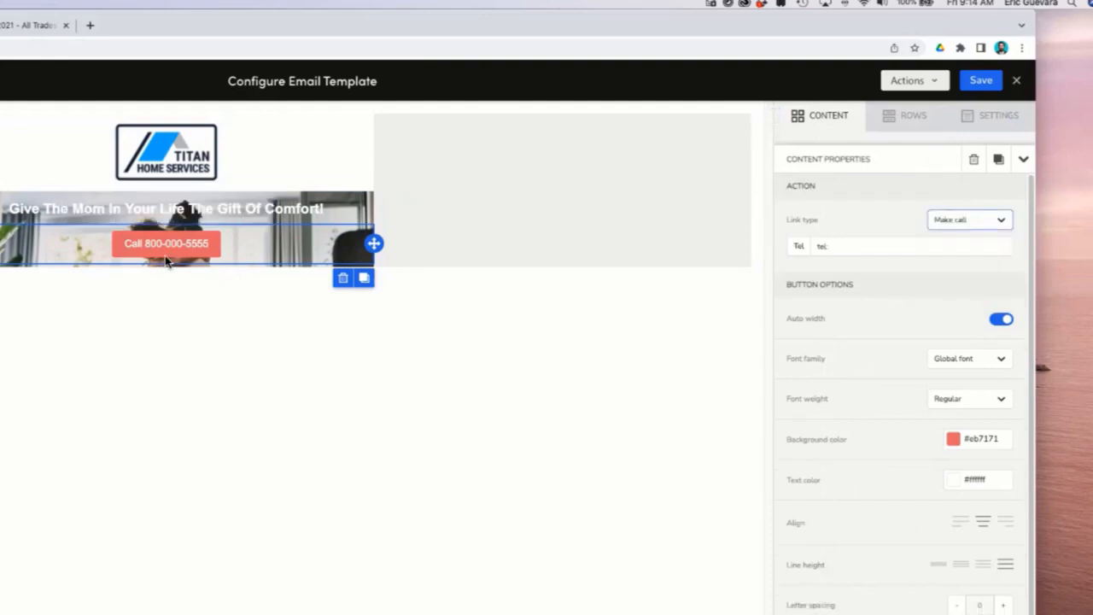
click(969, 219)
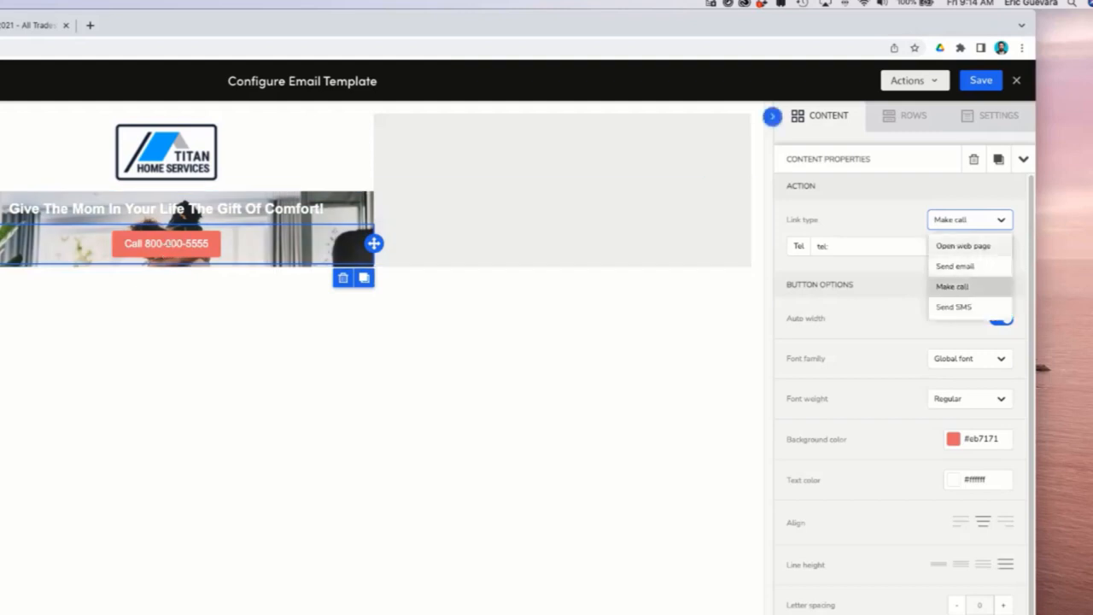
click(962, 246)
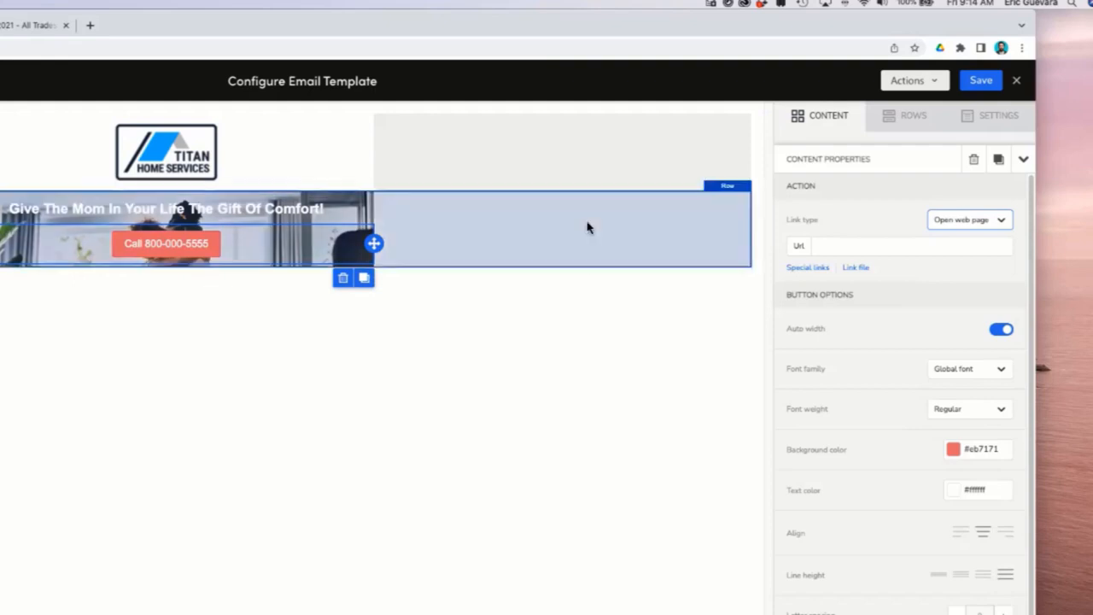
click(207, 246)
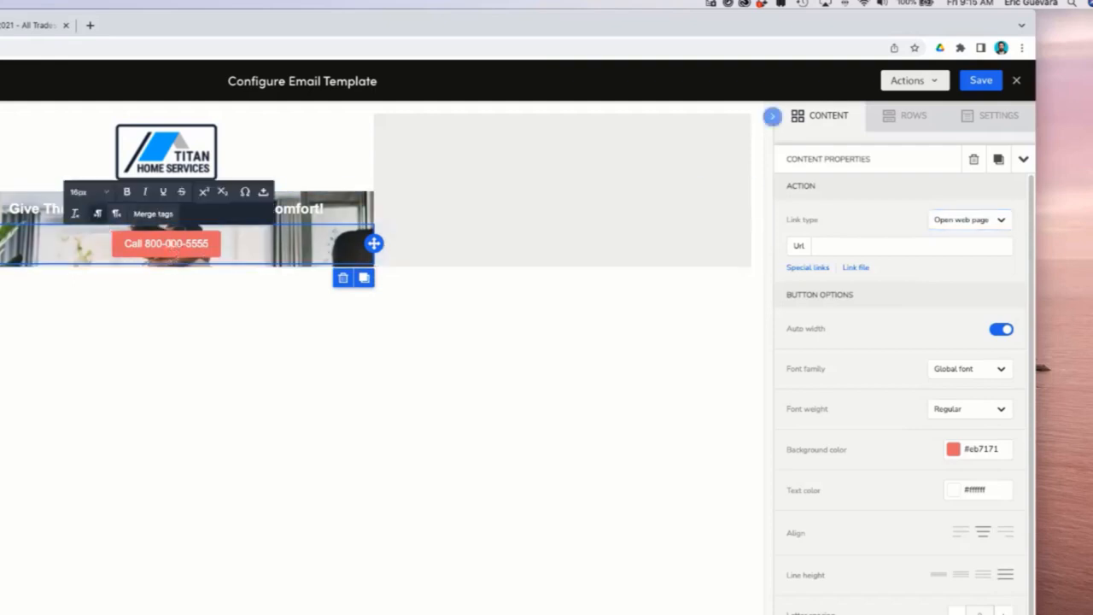
click(969, 220)
click(956, 287)
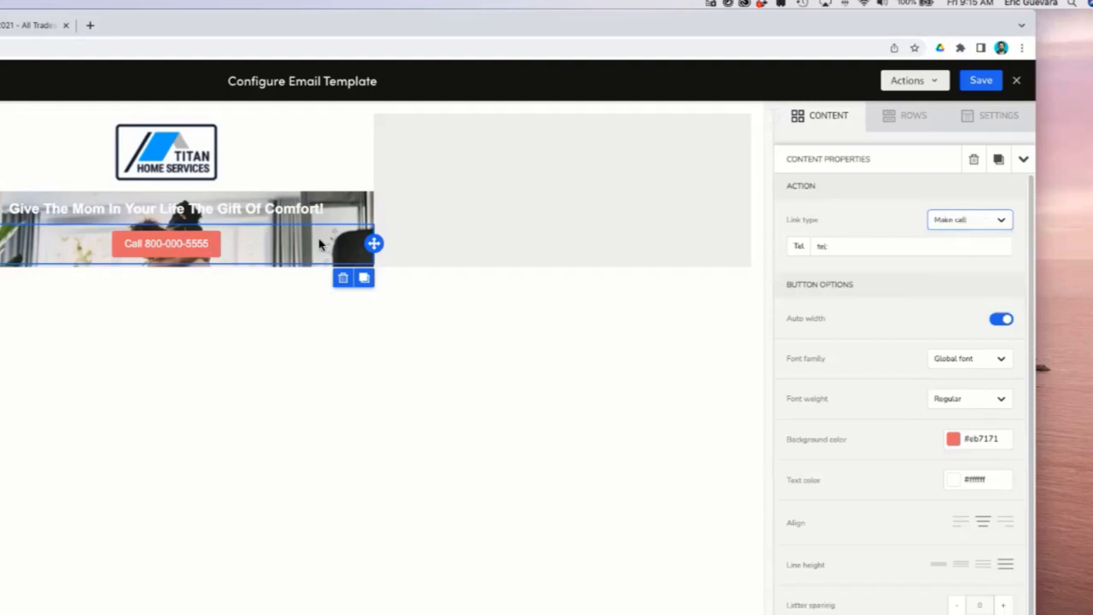
Inspect the hero row, the general email settings and the button's link settings.
click(483, 205)
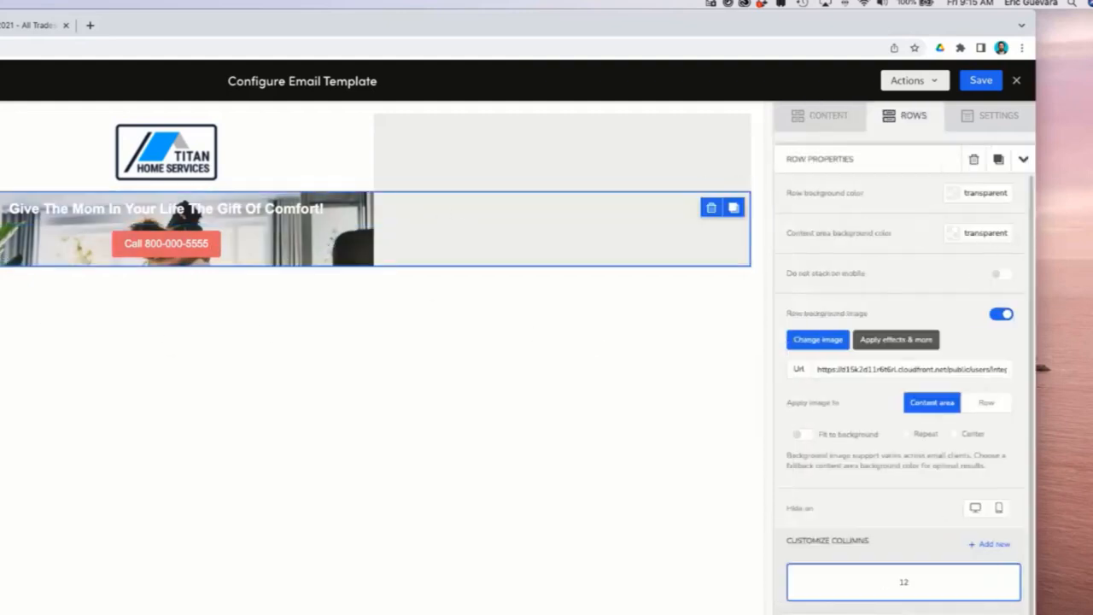
click(61, 522)
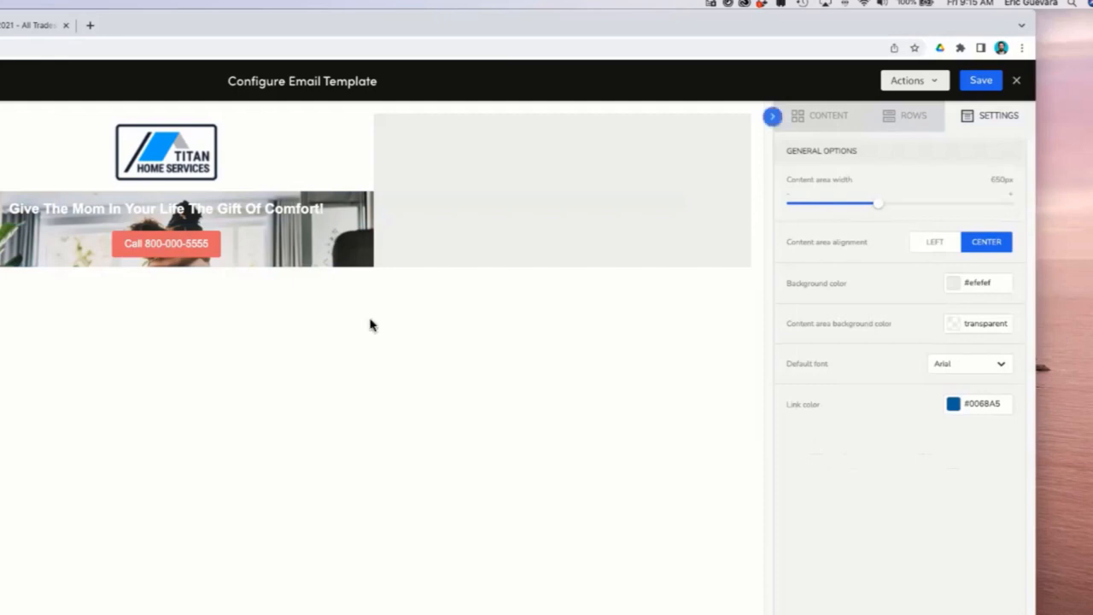
click(576, 226)
click(181, 245)
click(595, 245)
click(178, 244)
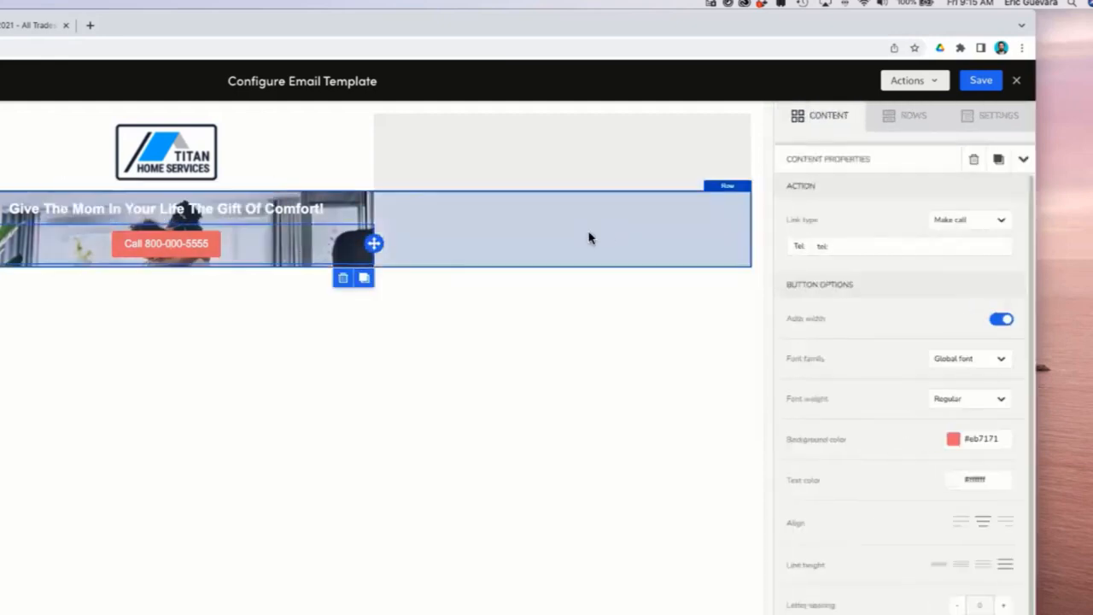
click(581, 232)
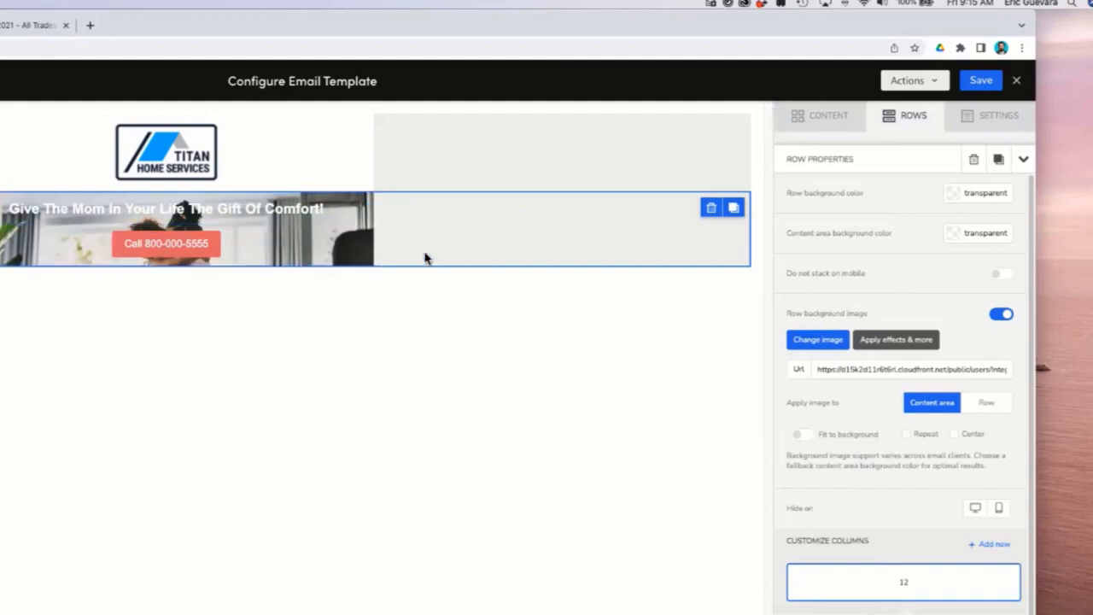
Add a Divider block at the top of the hero row, above the heading.
click(826, 116)
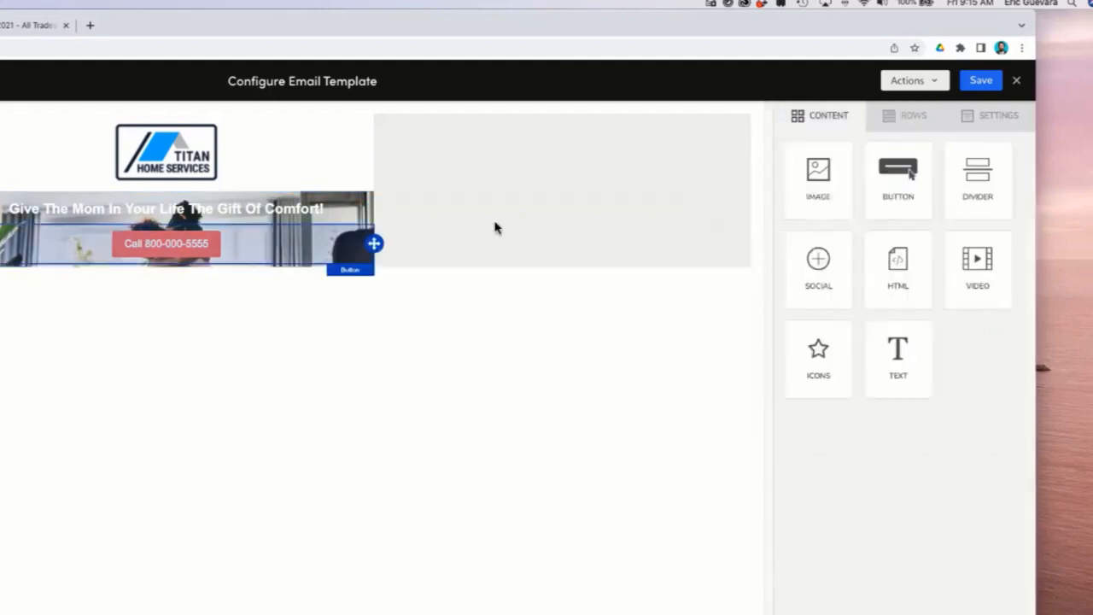
drag(978, 175, 177, 200)
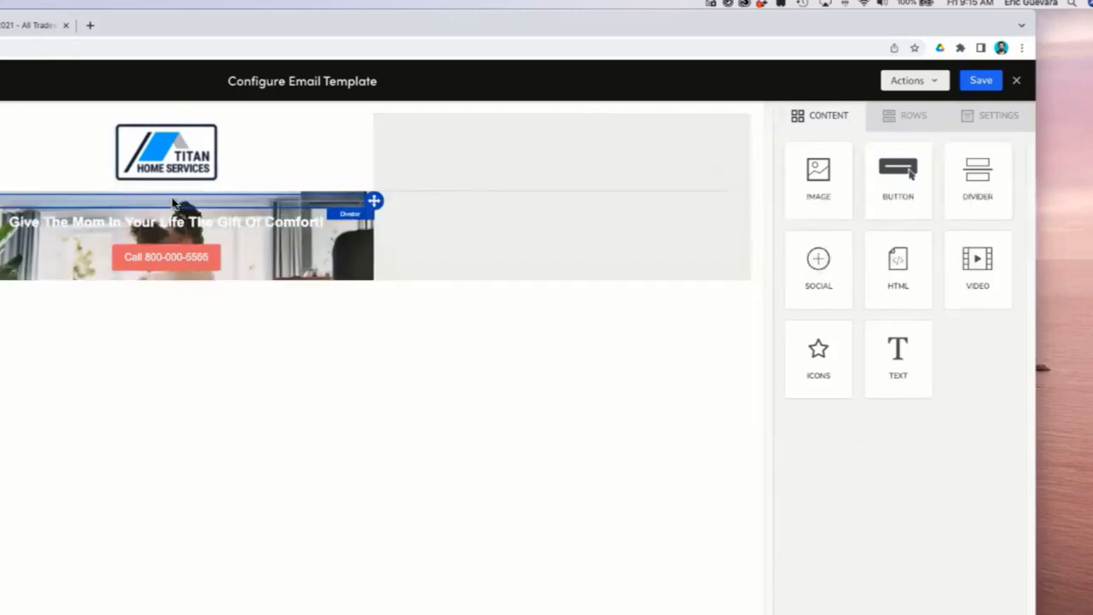
click(238, 199)
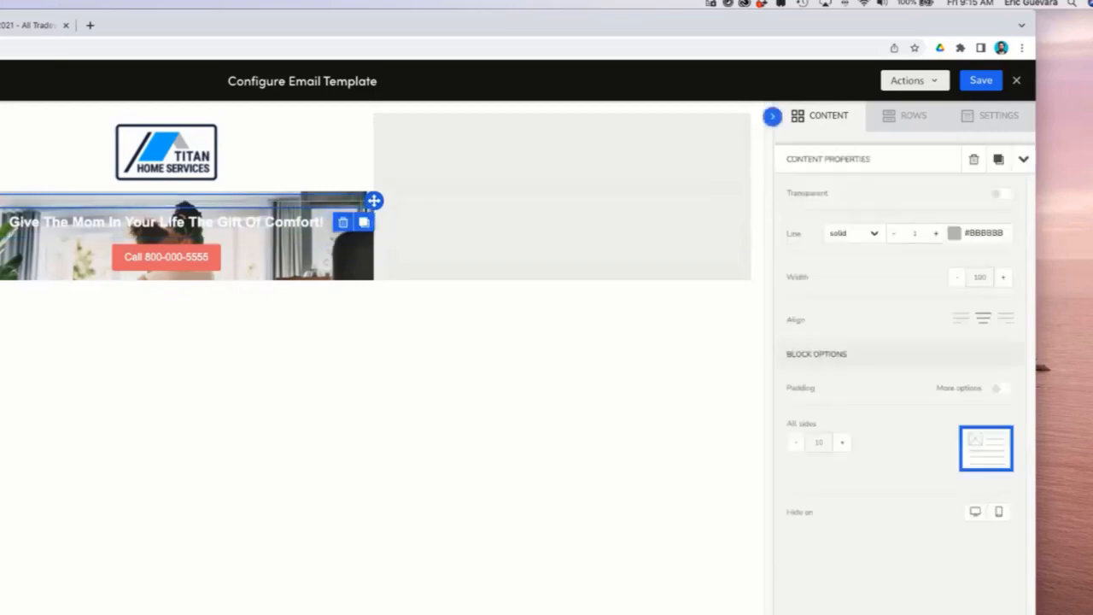
Make the divider transparent and raise its height to 105.
click(954, 232)
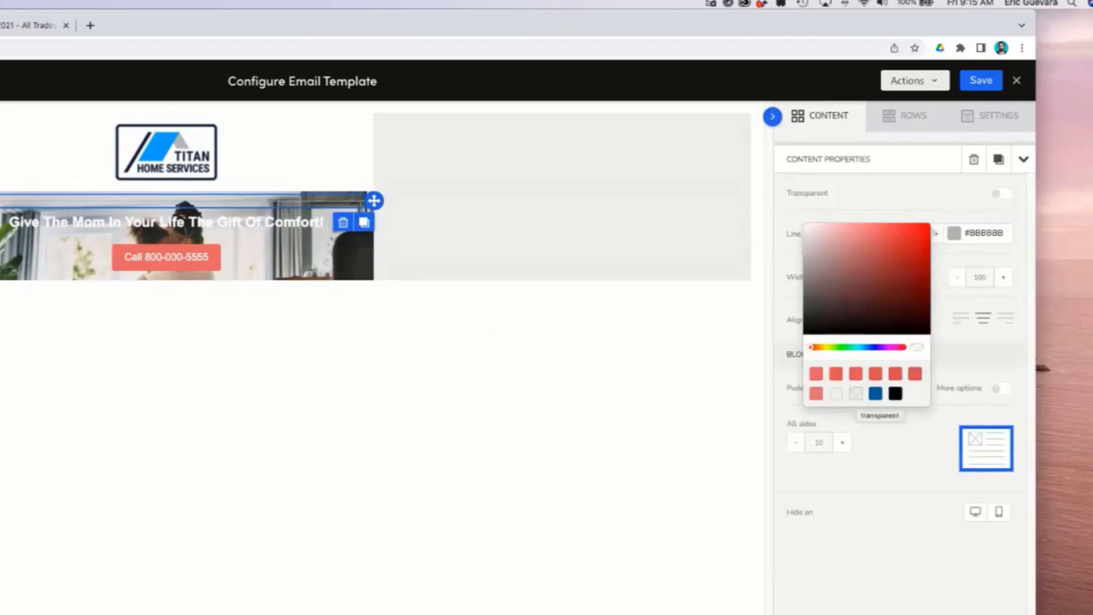
click(855, 392)
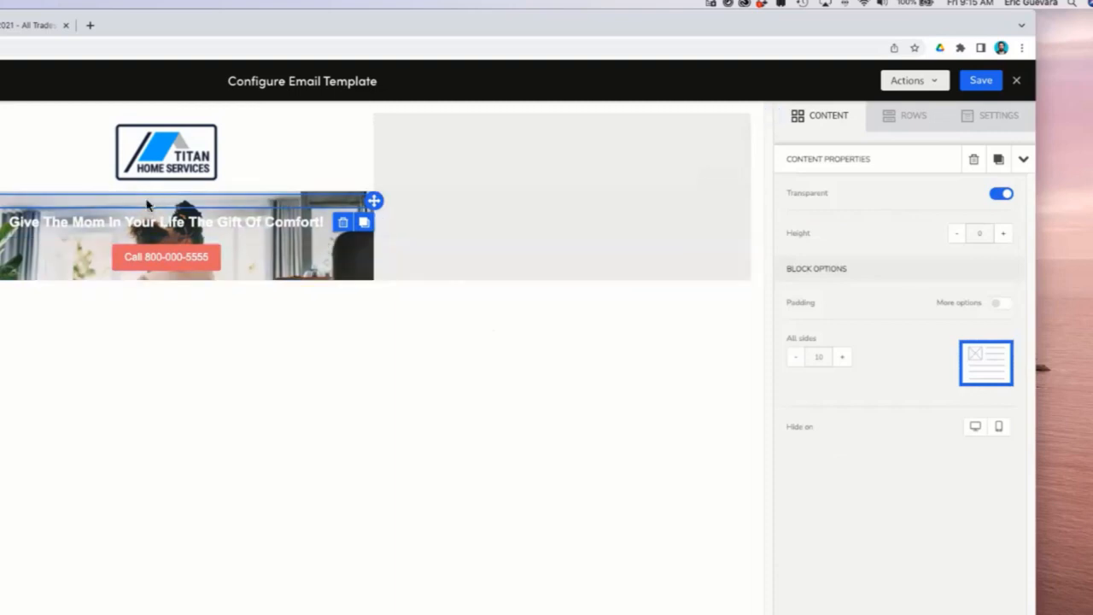
click(1003, 233)
click(1004, 233)
click(1003, 233)
click(1003, 233)
click(1003, 233)
click(1003, 233)
click(1003, 233)
click(1003, 233)
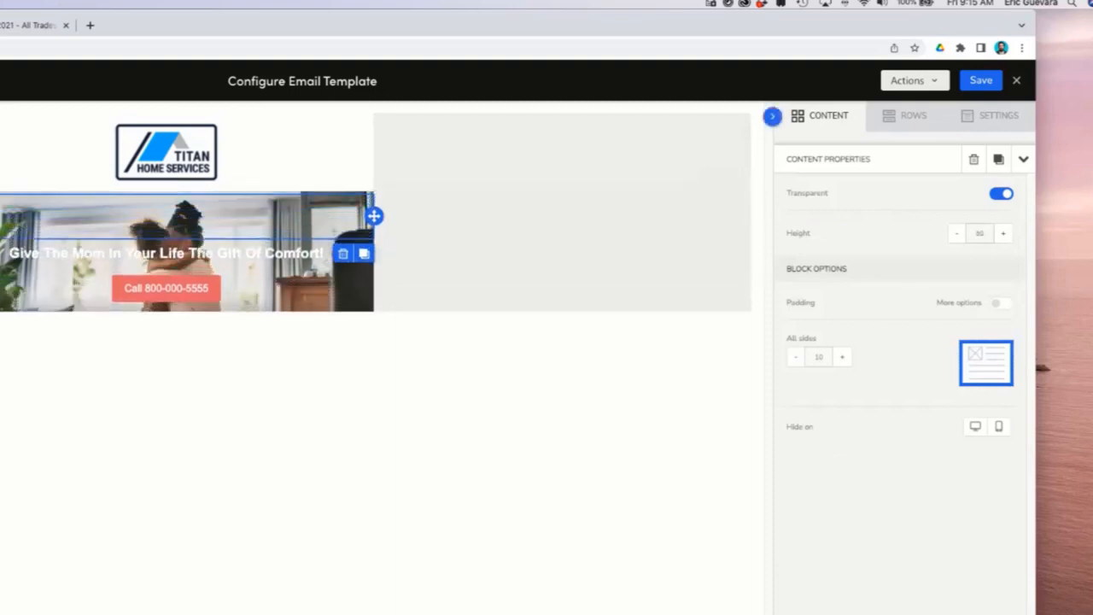
click(1003, 233)
click(1003, 233)
click(1004, 233)
click(1003, 233)
click(1003, 233)
click(1003, 233)
click(1003, 233)
click(1003, 233)
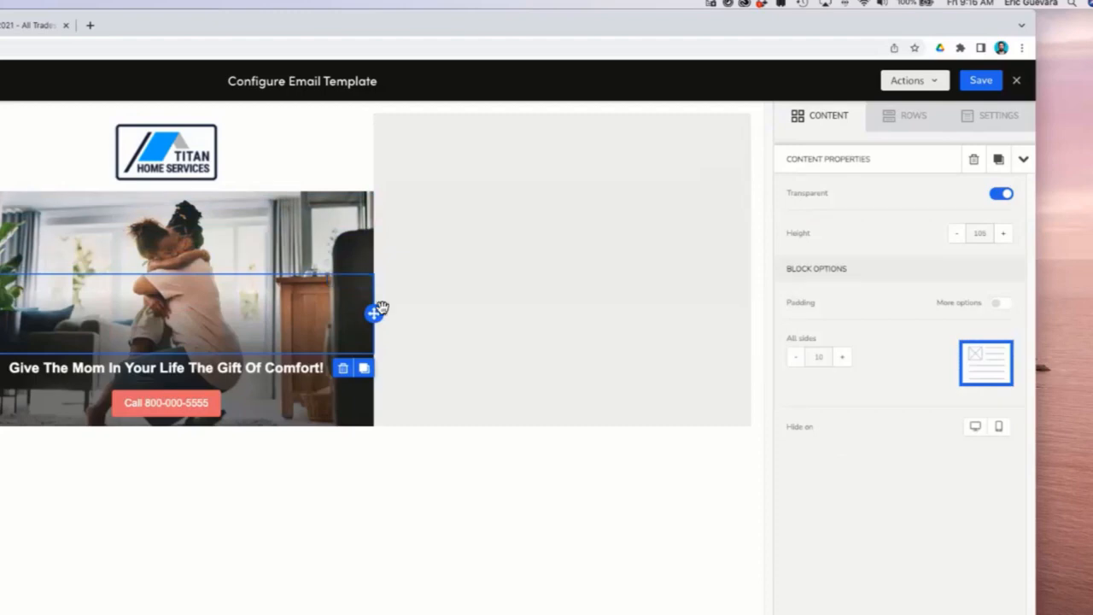
Move the transparent divider spacer below the call button in the hero row.
drag(373, 314, 210, 417)
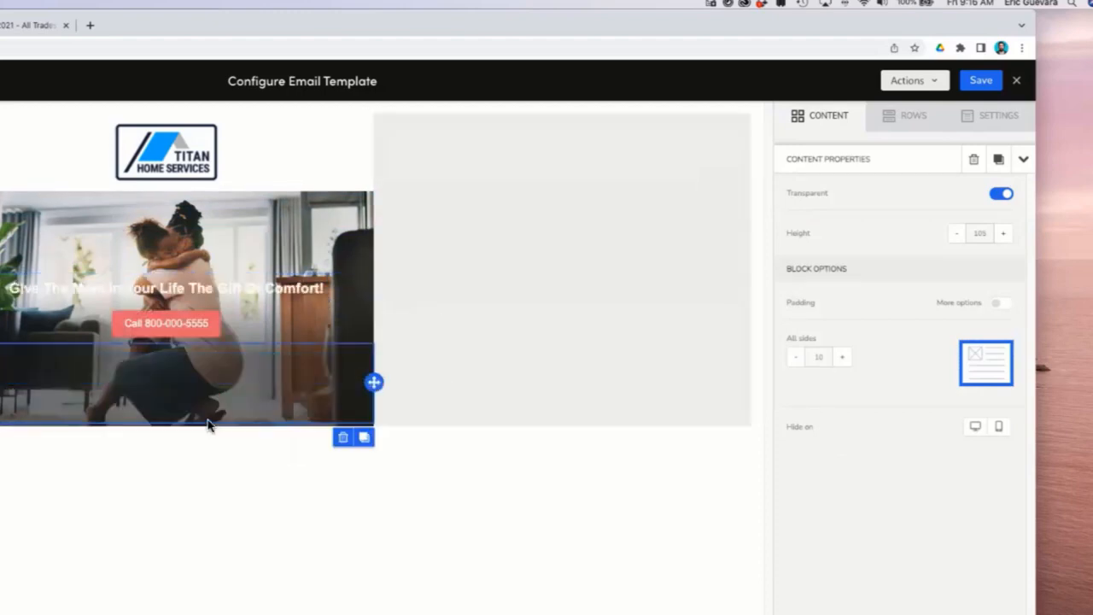
click(613, 333)
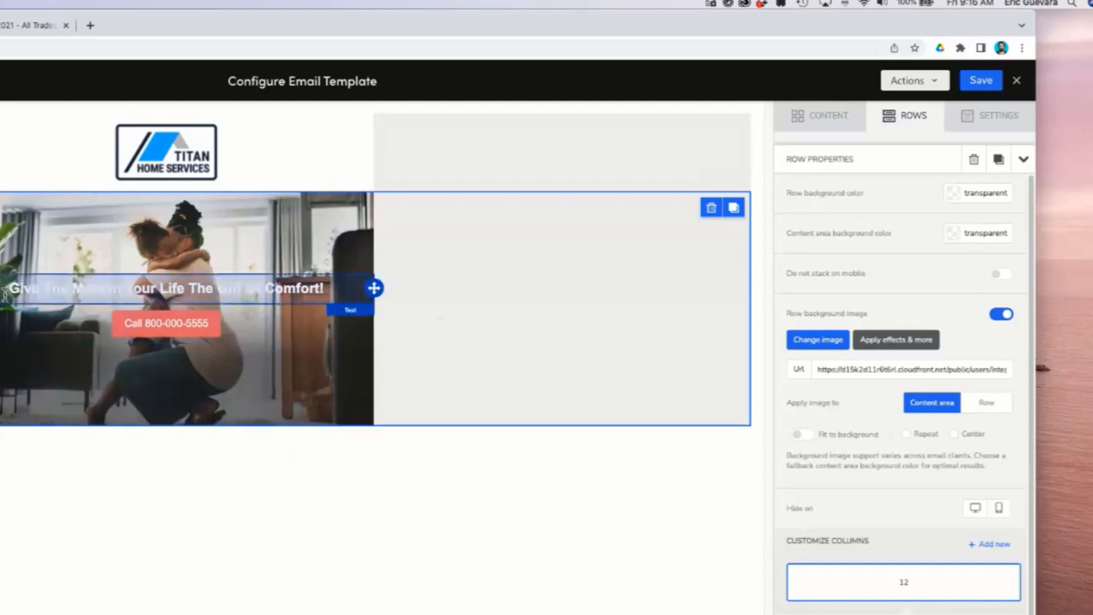
Apply a salmon highlight color to the selected heading text.
click(85, 289)
drag(9, 290, 328, 293)
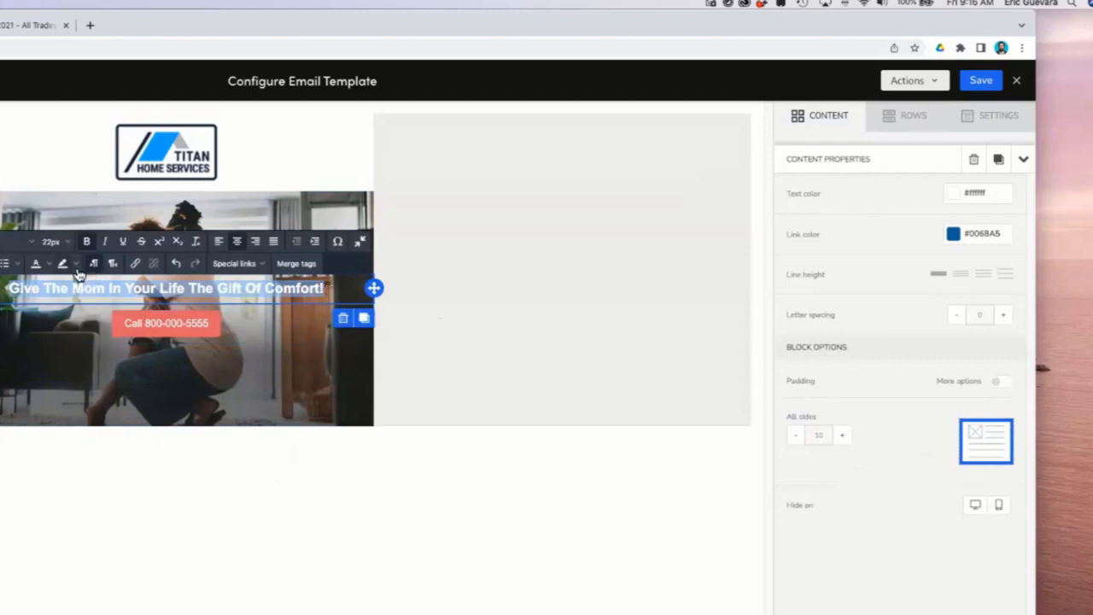
click(277, 296)
drag(328, 291, 25, 290)
click(76, 267)
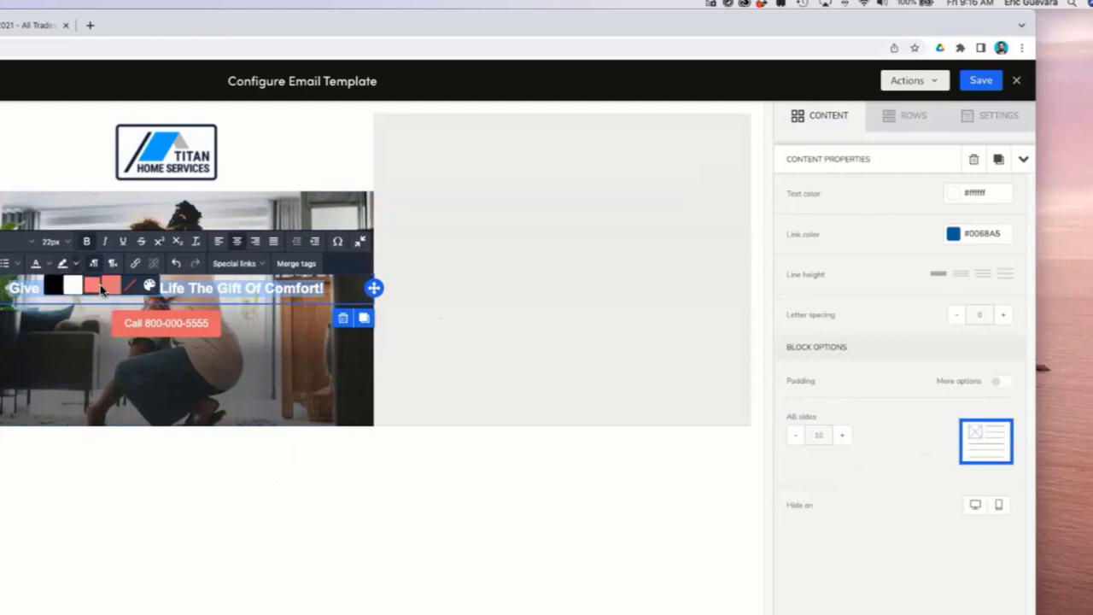
click(109, 288)
click(429, 270)
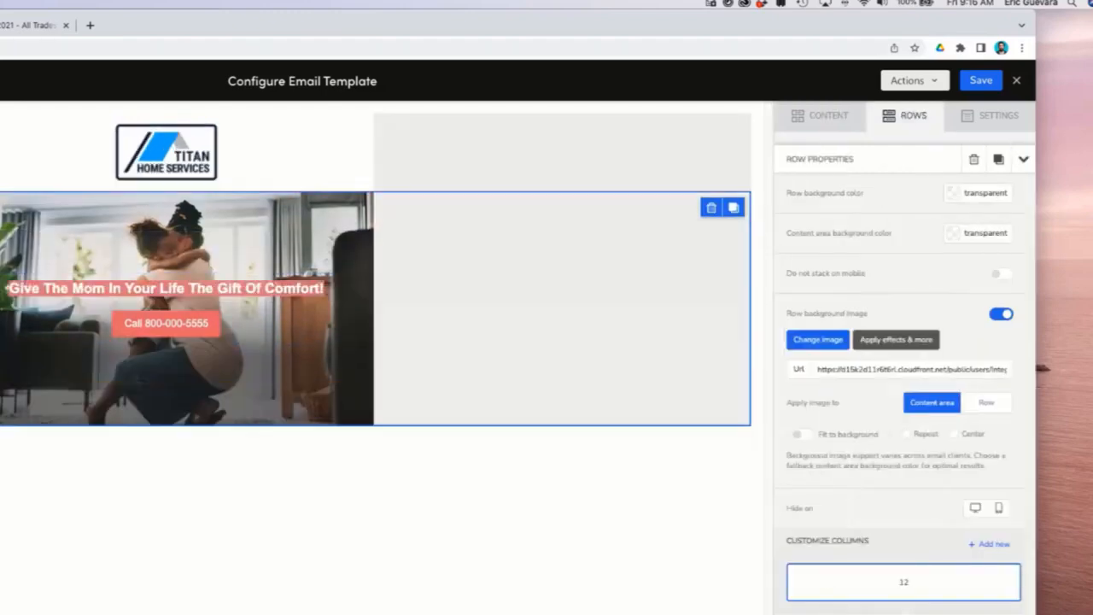
Set the heading's text color to #eb7171.
click(162, 288)
drag(325, 287, 5, 278)
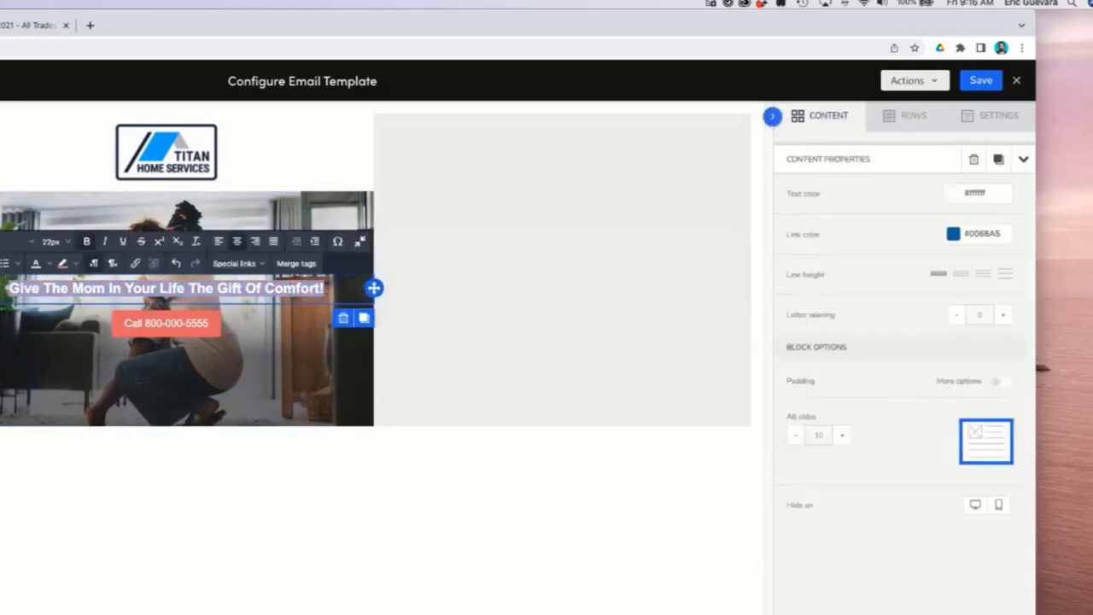
click(977, 192)
click(956, 193)
click(842, 333)
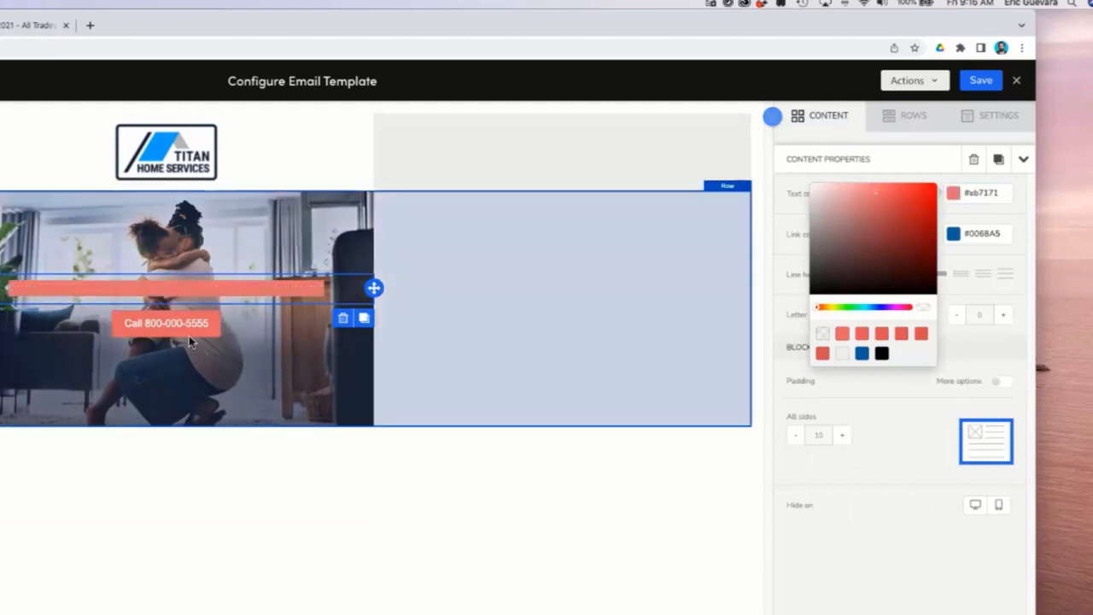
Select the heading text and remove its highlight color.
click(357, 287)
drag(356, 286, 8, 289)
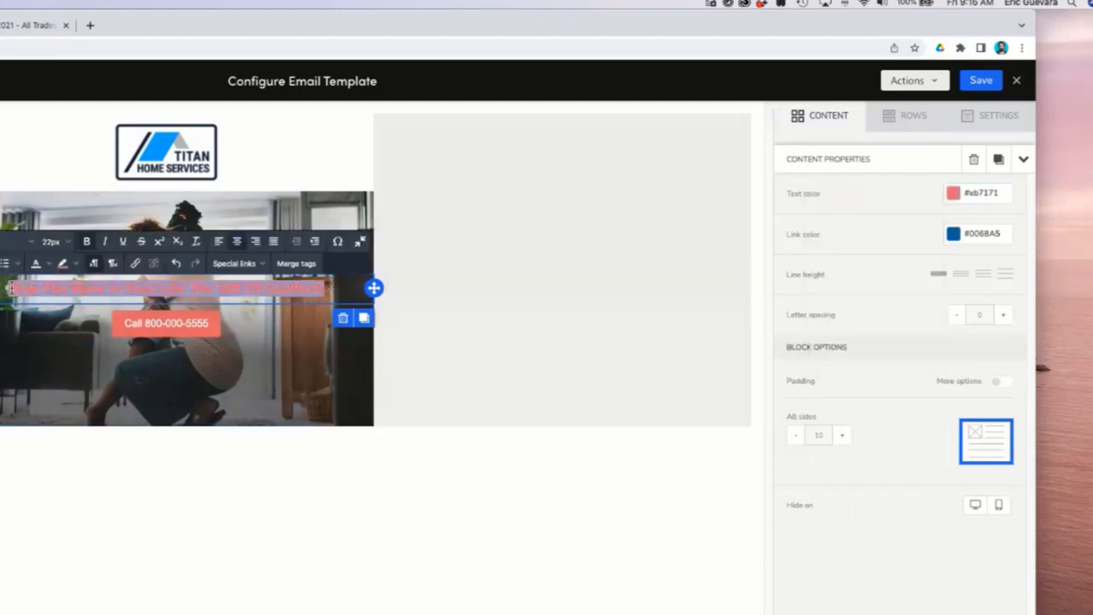
click(75, 263)
click(70, 283)
click(541, 358)
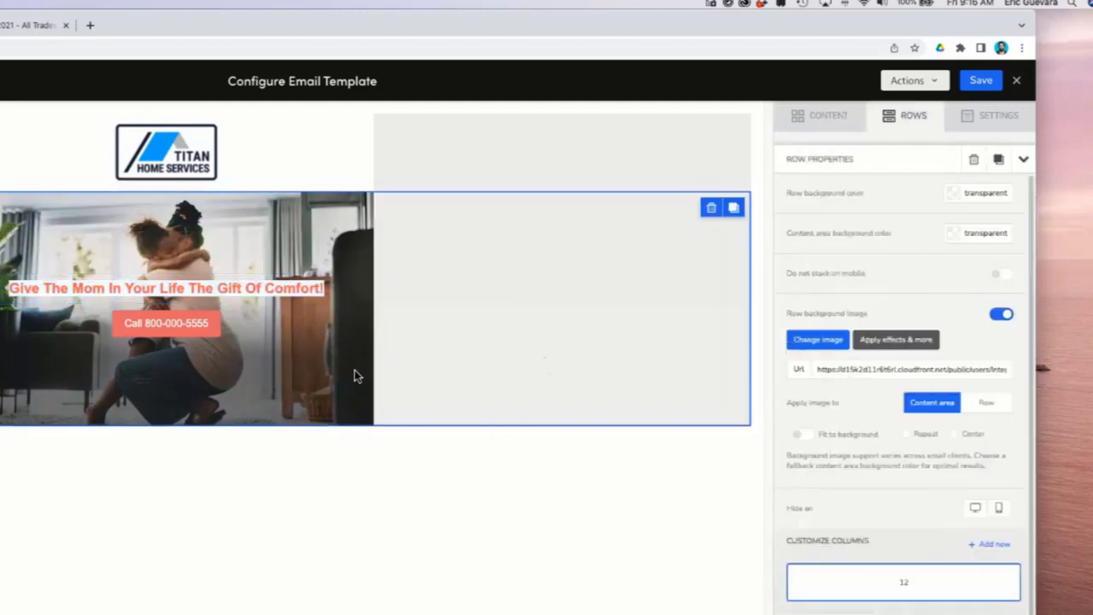
Select the hero heading text and set its font size to 28px.
click(327, 290)
drag(324, 290, 8, 290)
click(57, 242)
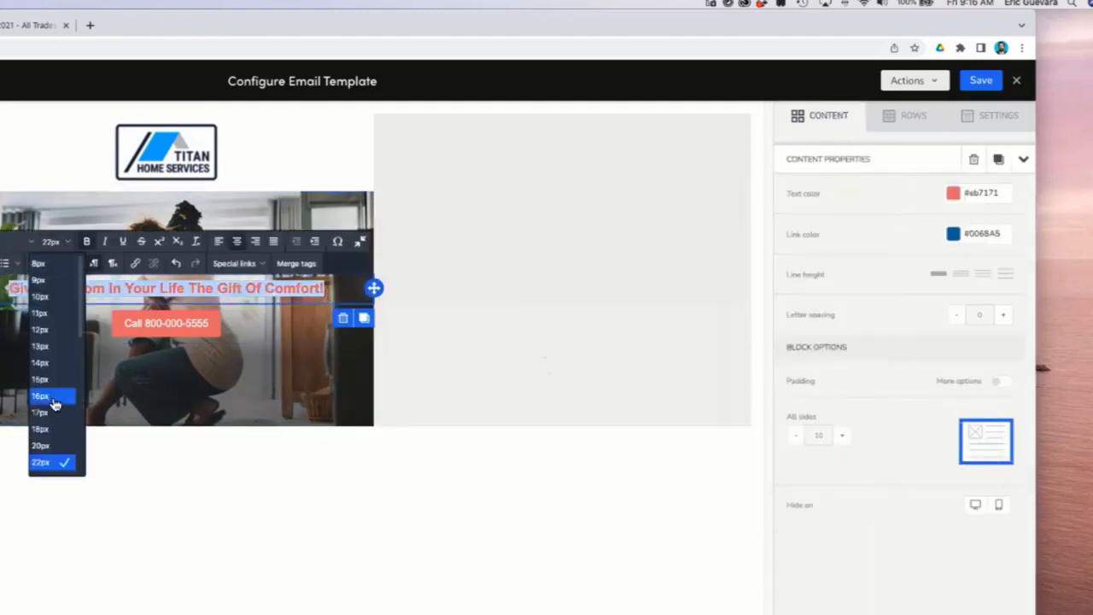
click(53, 447)
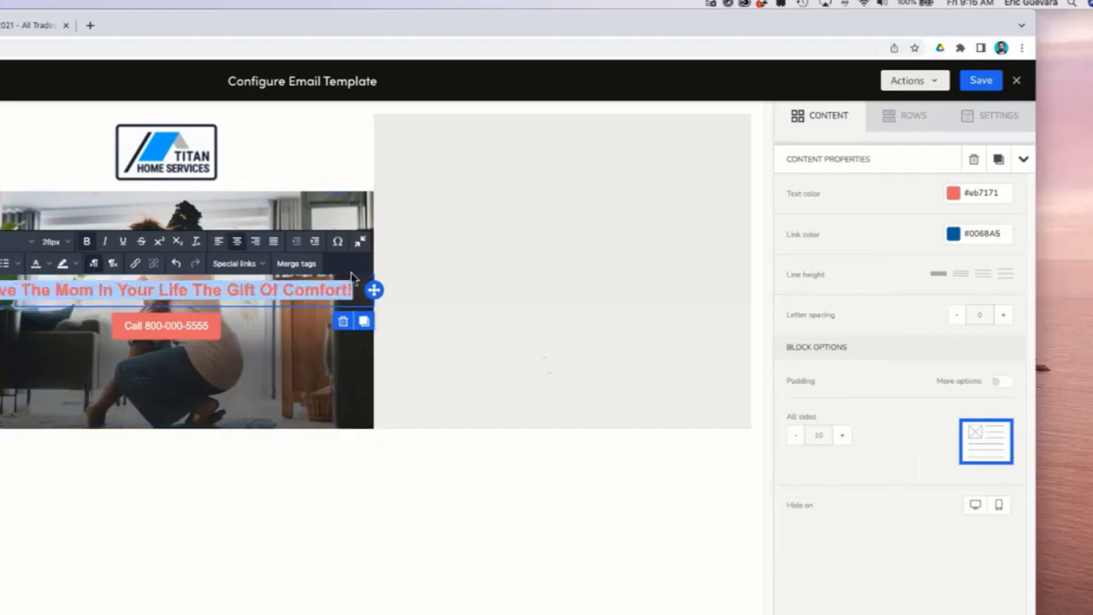
click(530, 381)
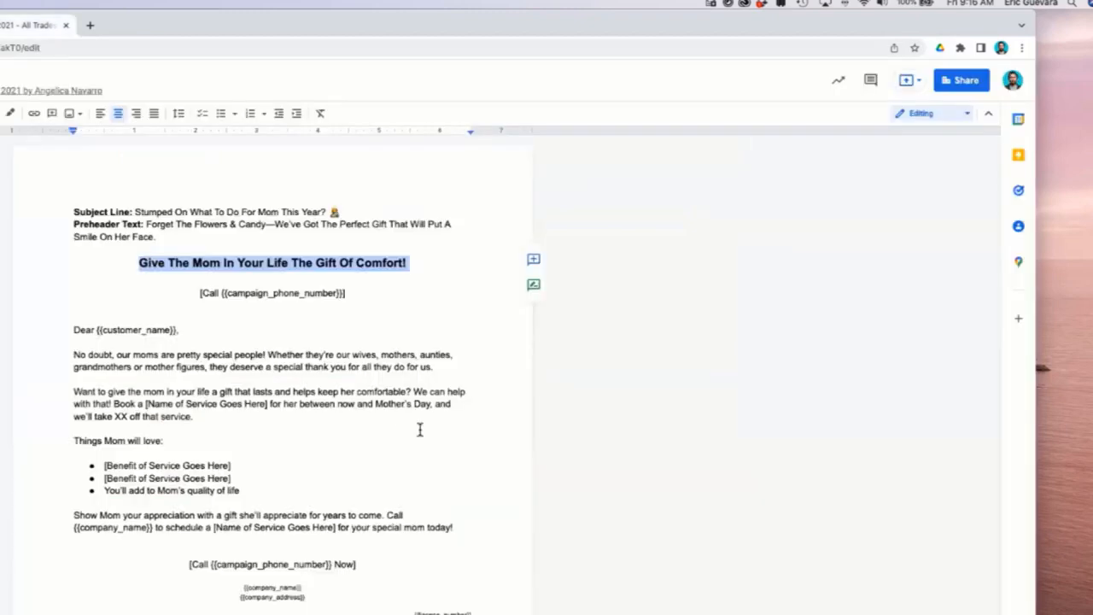
In the Google Doc, select the greeting and first paragraph text for copying.
drag(469, 368, 66, 331)
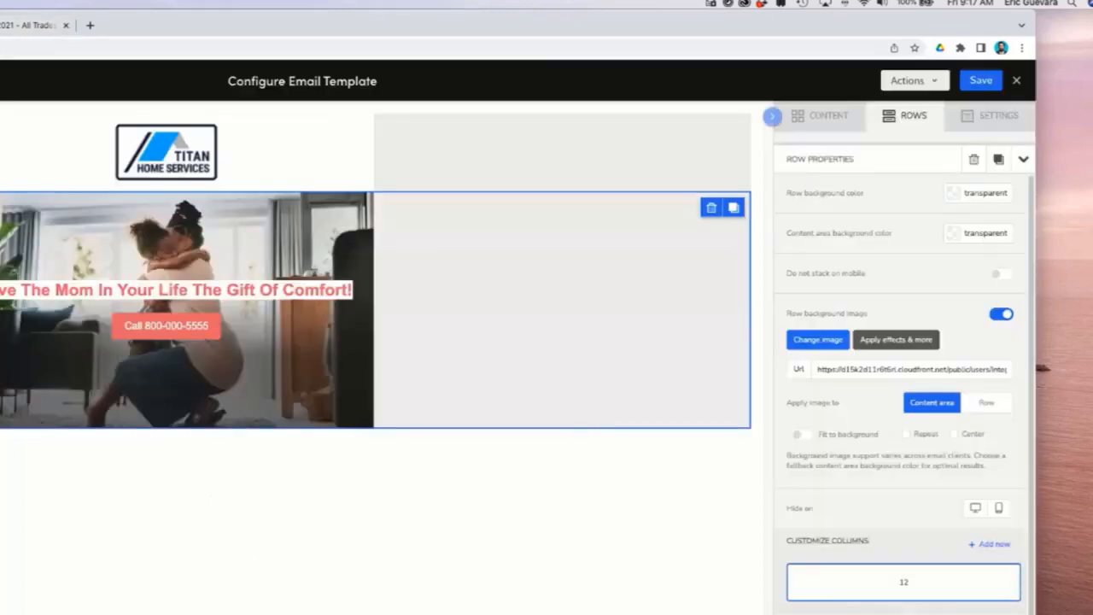
Add a full-width one-column row below the hero row.
click(1022, 159)
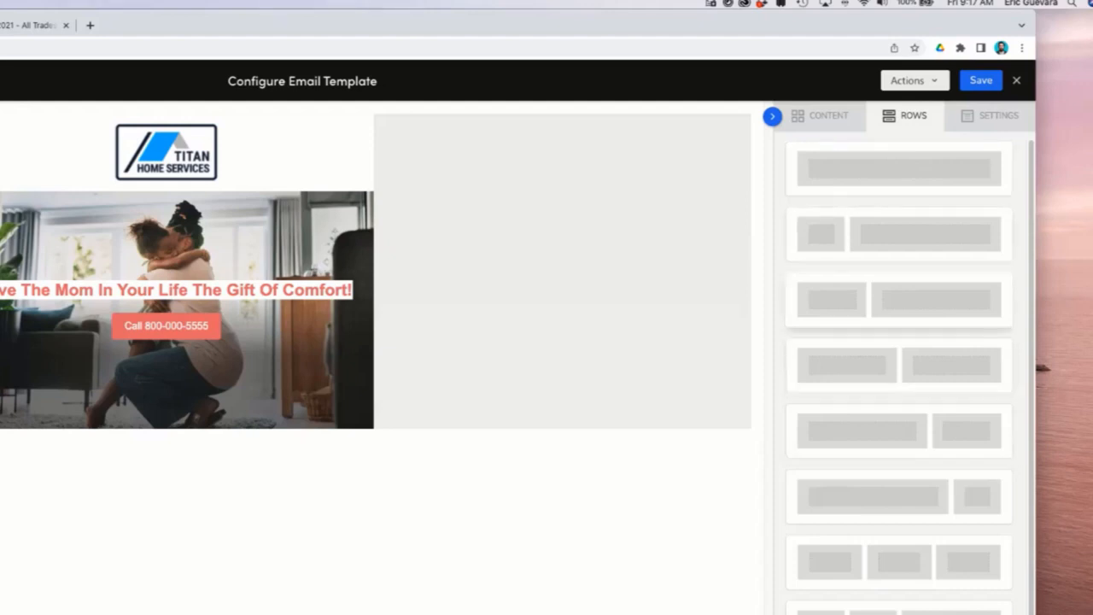
scroll(899, 375, down, 2)
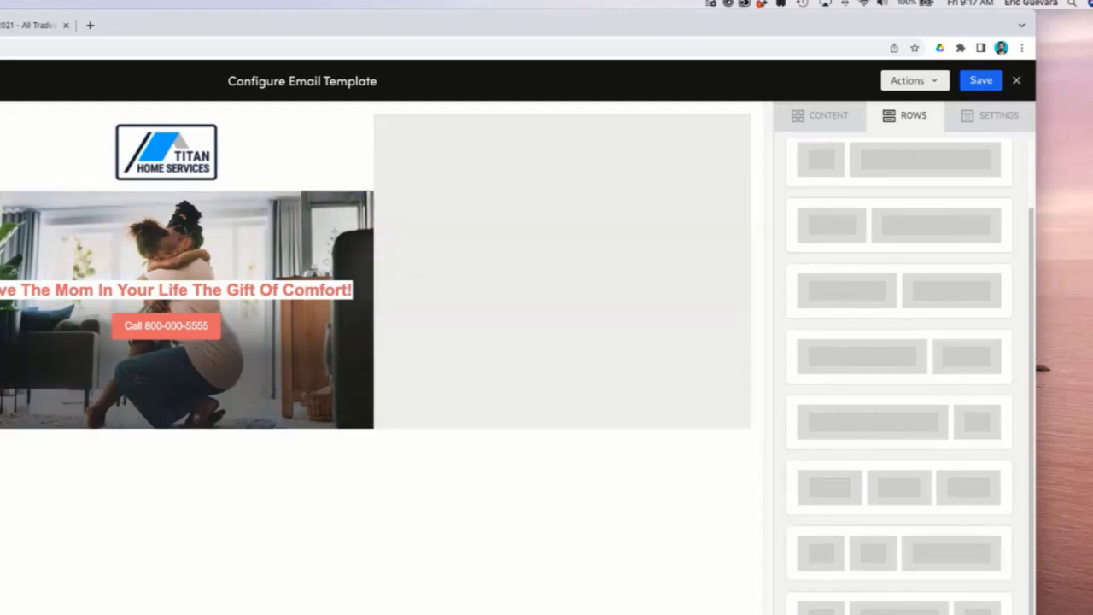
scroll(899, 376, up, 2)
drag(899, 169, 81, 424)
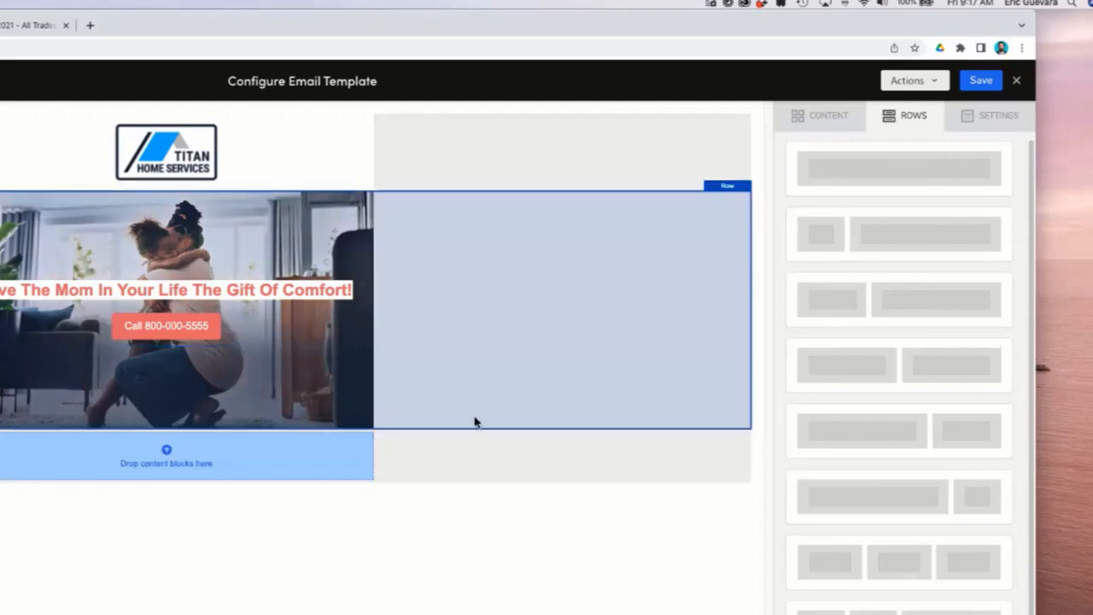
click(478, 466)
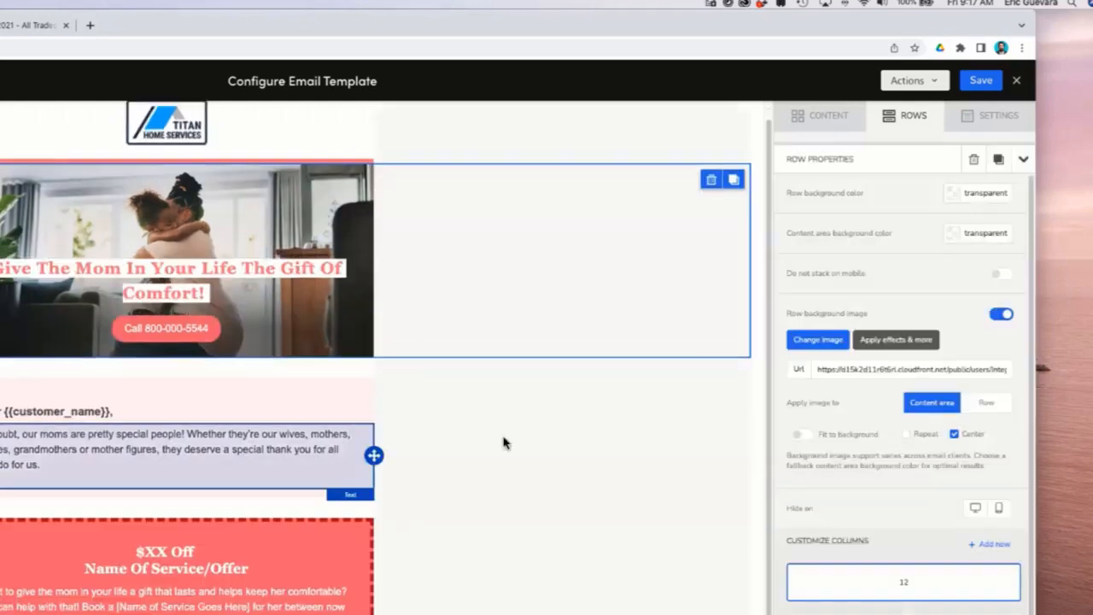
click(505, 441)
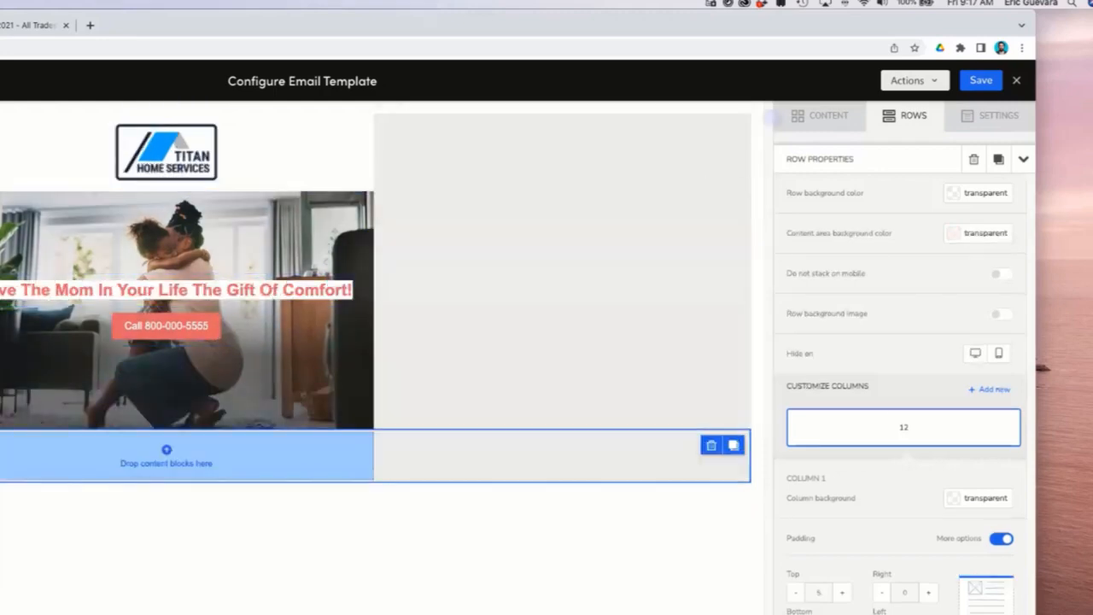
Insert a text block into the new row.
click(819, 115)
drag(897, 359, 169, 450)
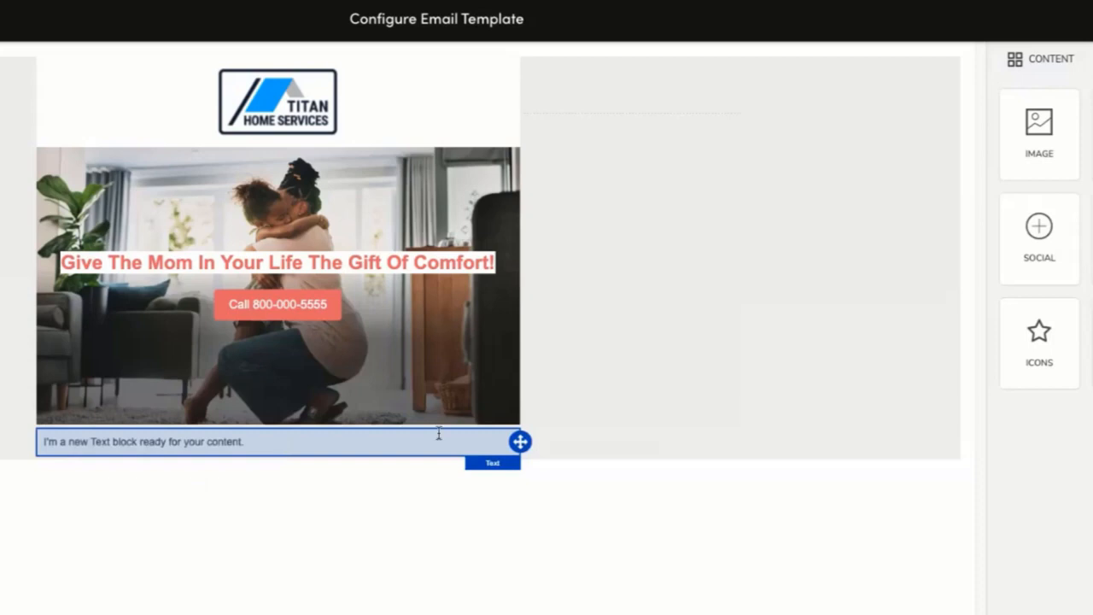
click(592, 429)
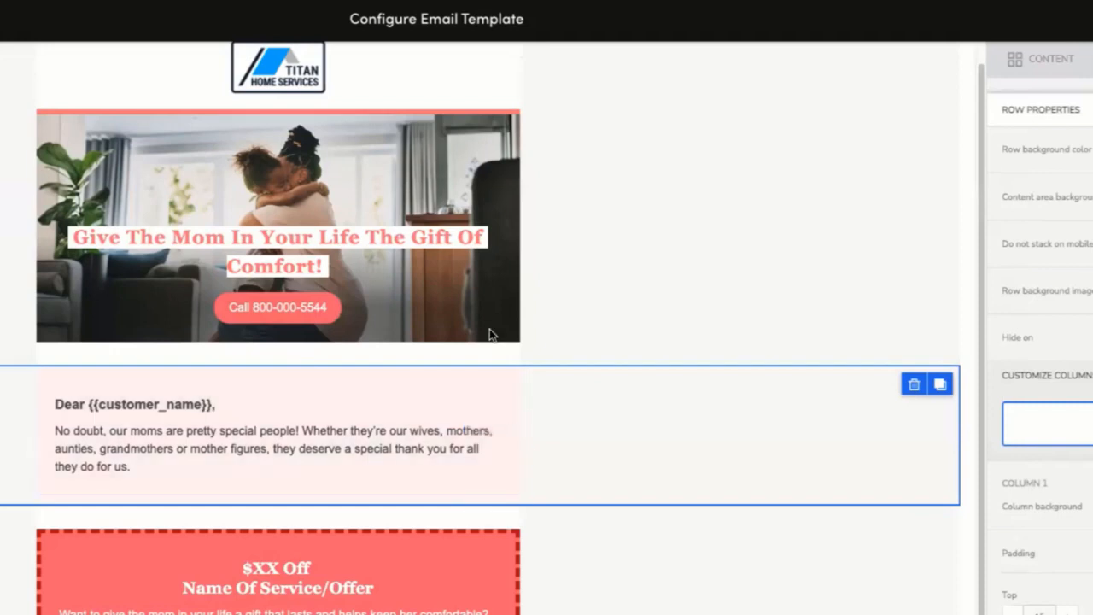
Set the new row's background color to a light pink.
scroll(654, 478, down, 1)
scroll(644, 599, down, 5)
scroll(639, 564, up, 7)
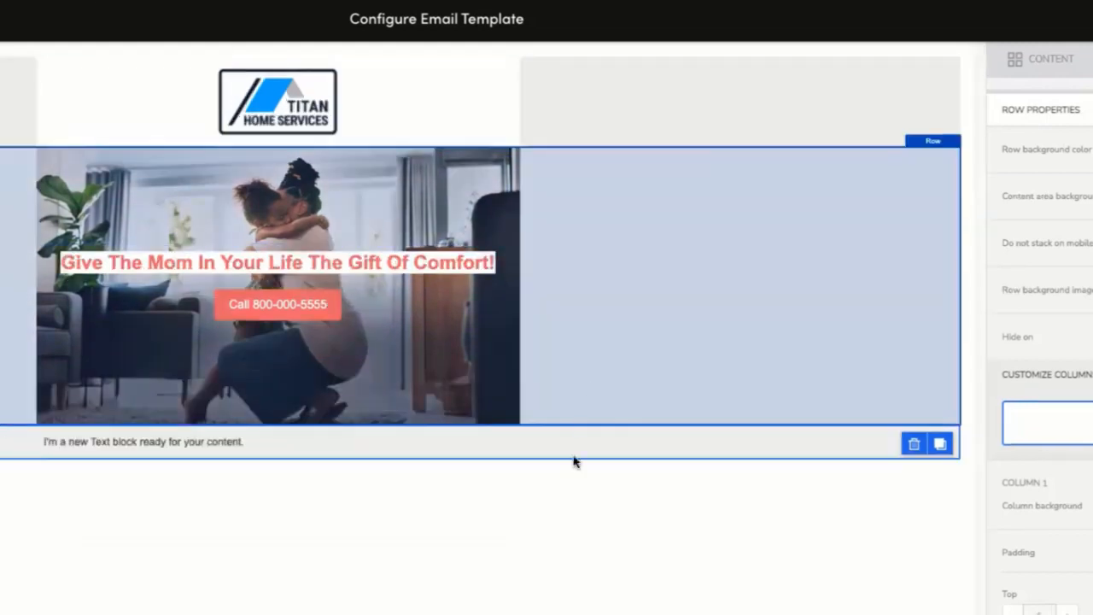
click(429, 447)
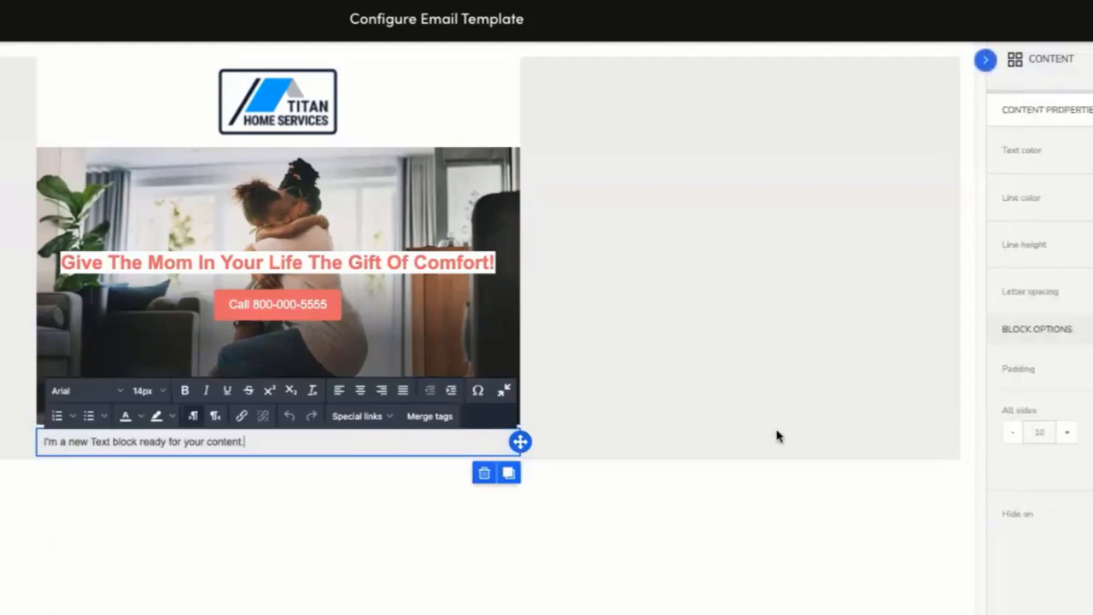
click(634, 454)
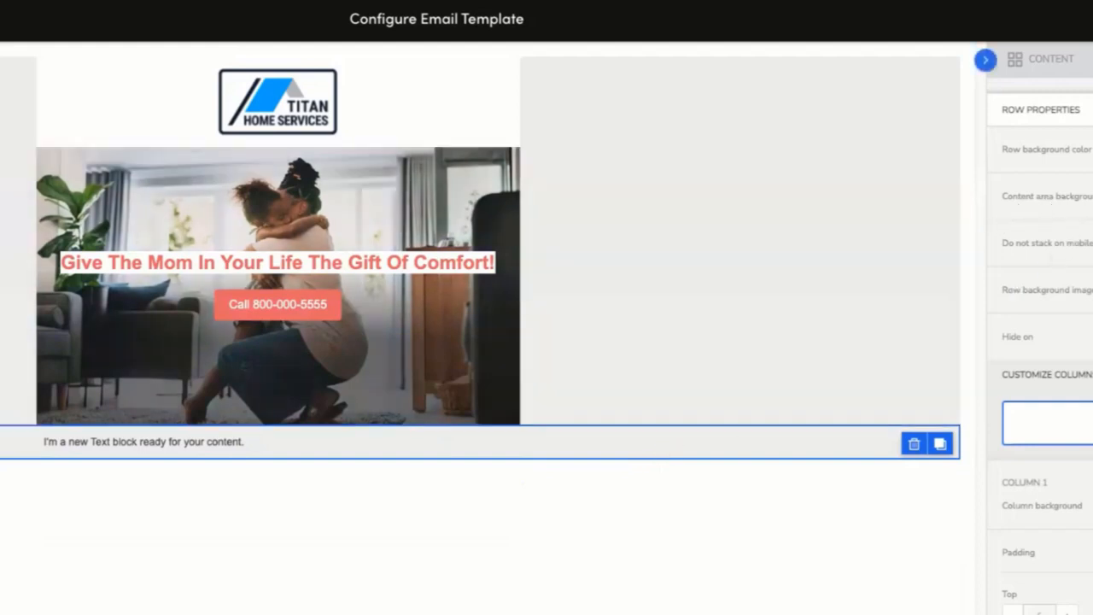
click(1091, 149)
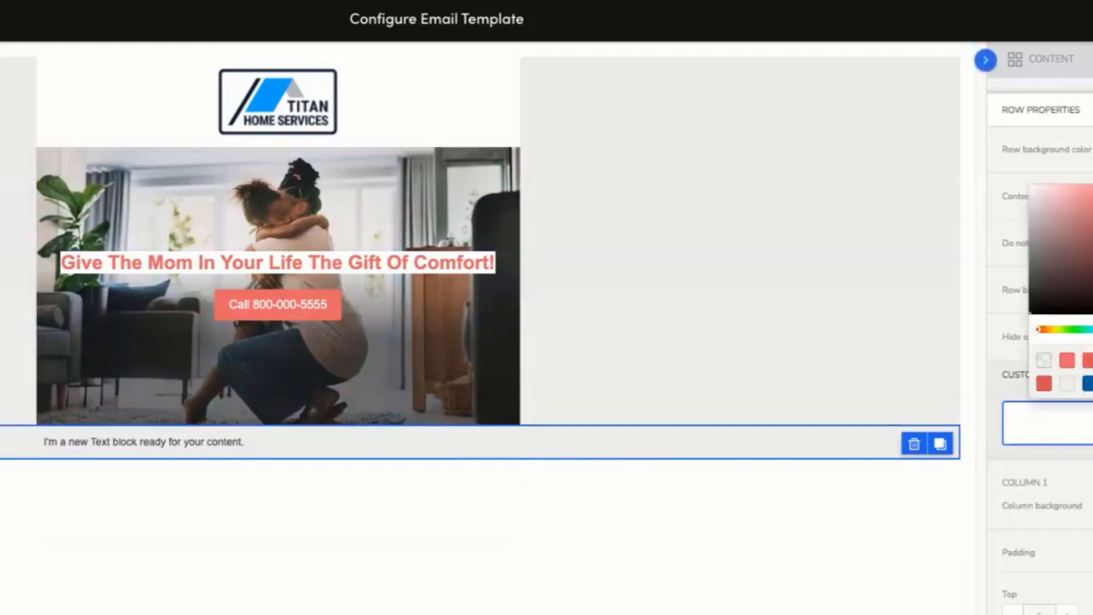
click(1064, 202)
click(1061, 201)
click(1057, 200)
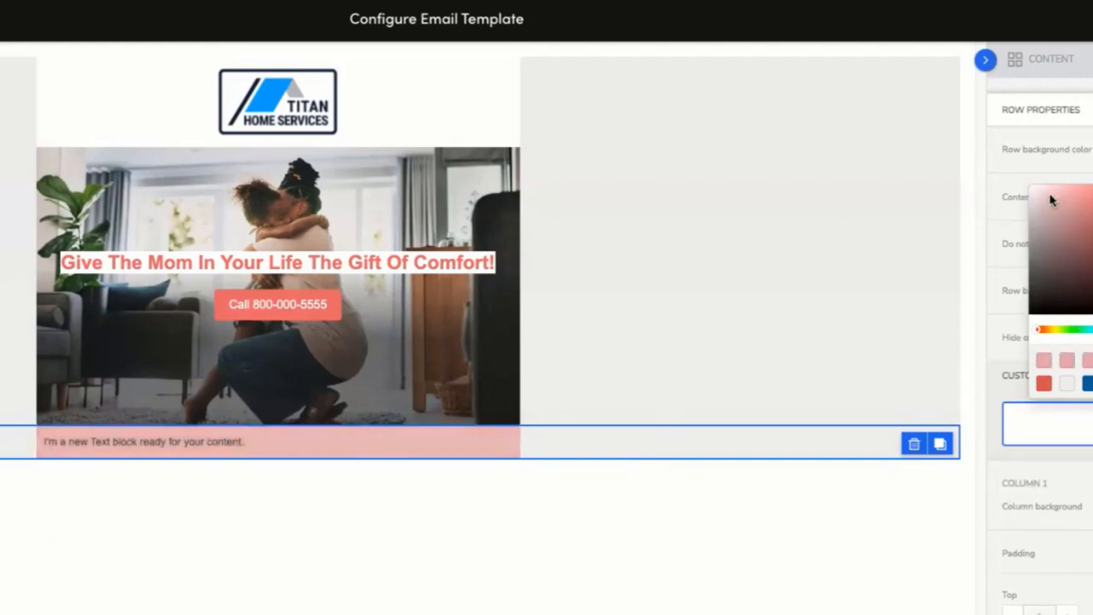
click(1051, 196)
click(1055, 189)
click(1049, 185)
click(1047, 185)
click(427, 376)
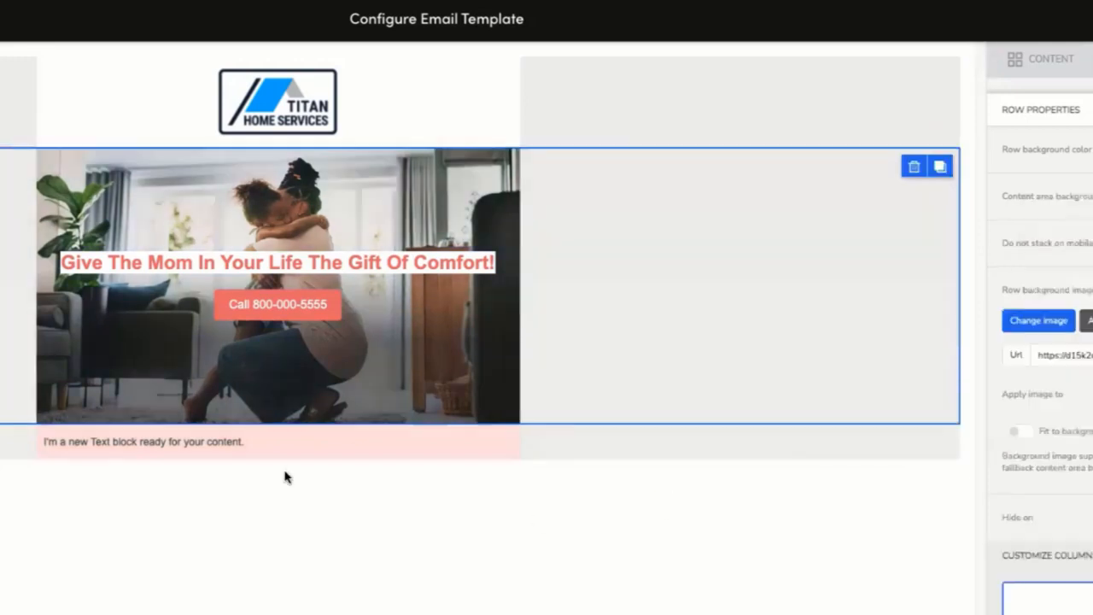
Replace the text block's placeholder with the pasted greeting and opening paragraph.
click(265, 442)
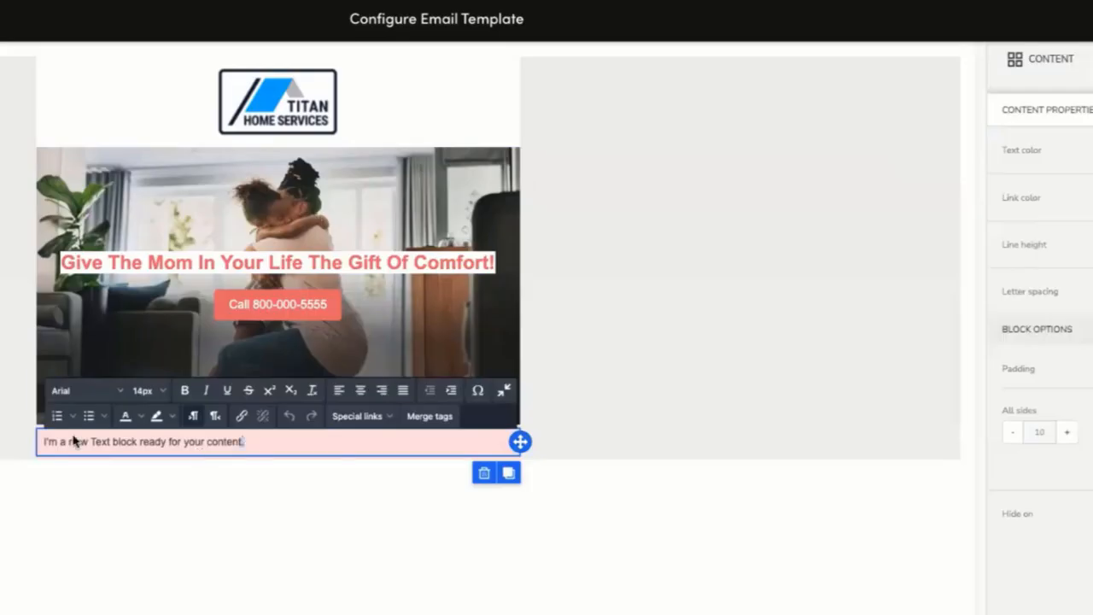
drag(79, 439, 36, 438)
text(Dear {{customer_name}},  No doubt, our moms are pretty special people! Whether they're our wives, mothers, aunties, grandmothers or mother figures, they deserve a special thank you for all they do for us.)
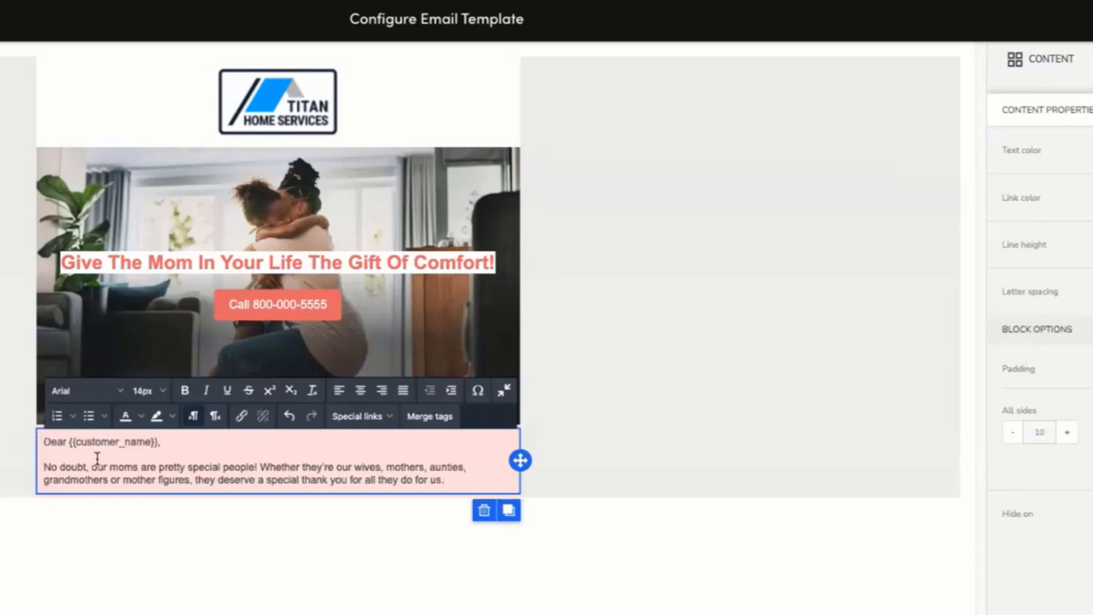
Remove the empty line between the greeting and the paragraph.
drag(456, 480, 36, 439)
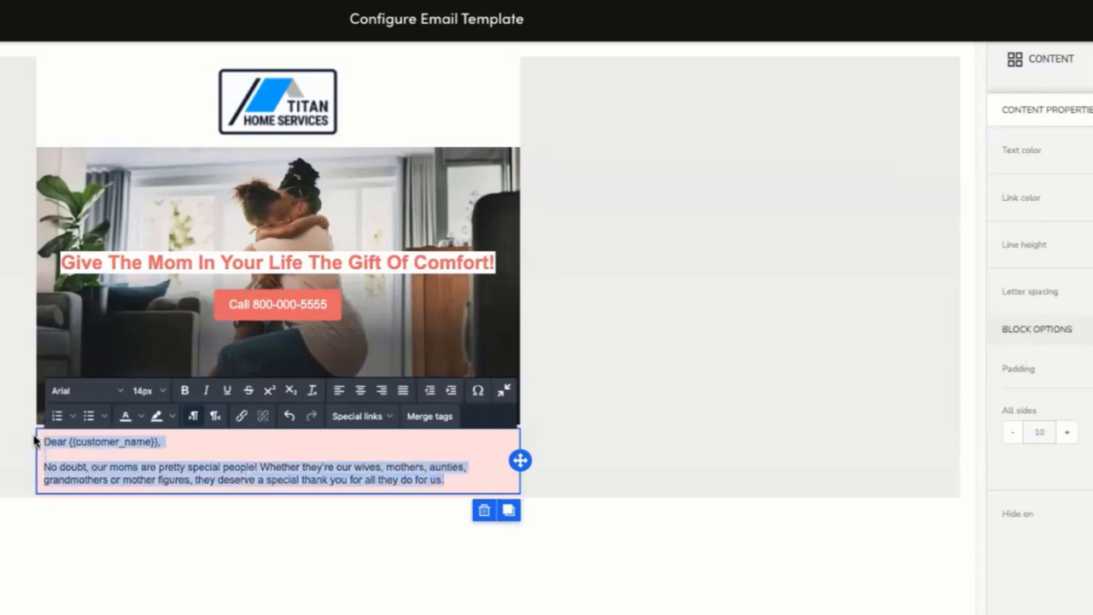
click(659, 514)
drag(470, 484, 42, 441)
click(43, 461)
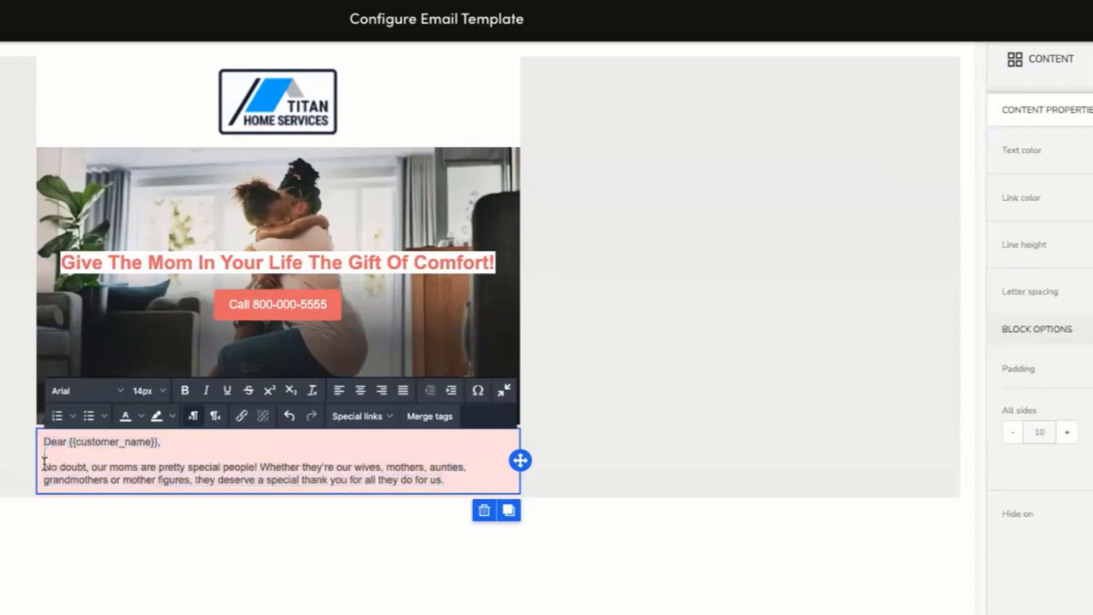
key(BackSpace)
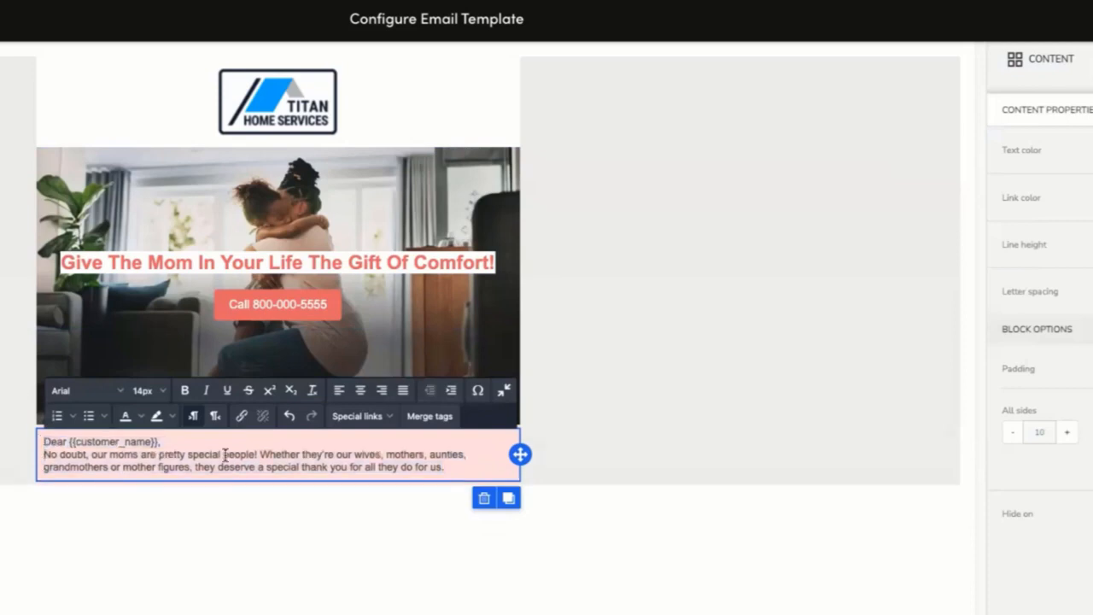
Select all the message text and set its font size to 16px.
drag(468, 474, 43, 428)
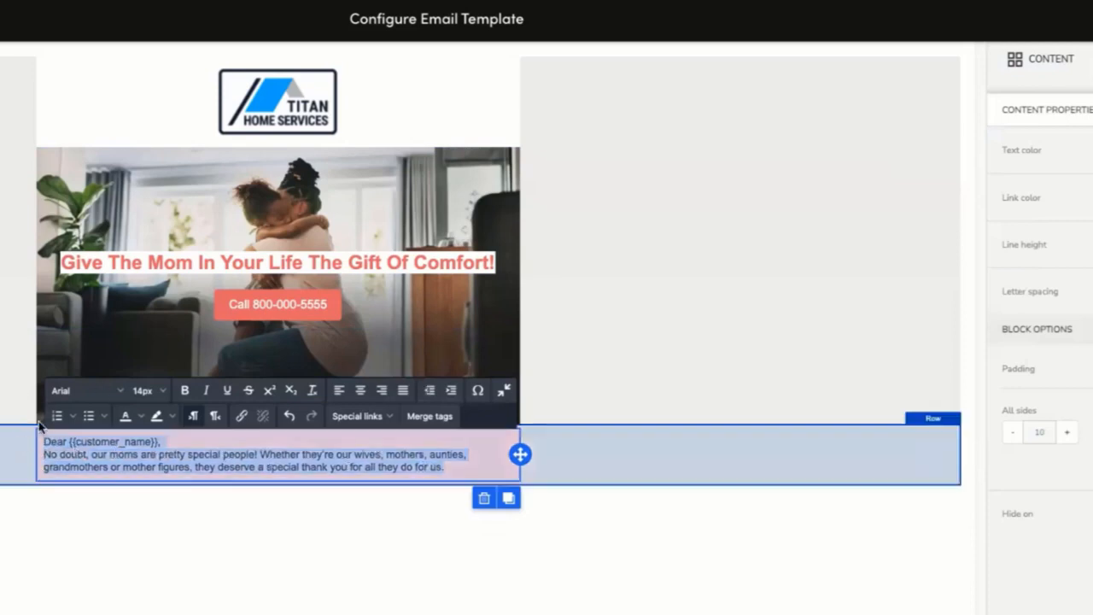
click(162, 391)
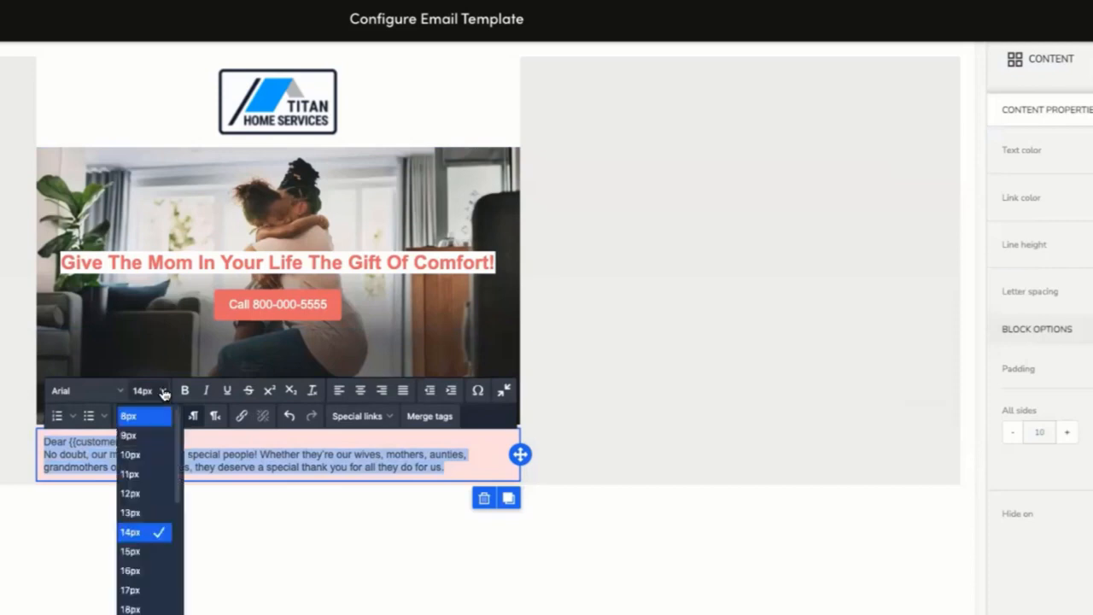
click(128, 571)
click(101, 486)
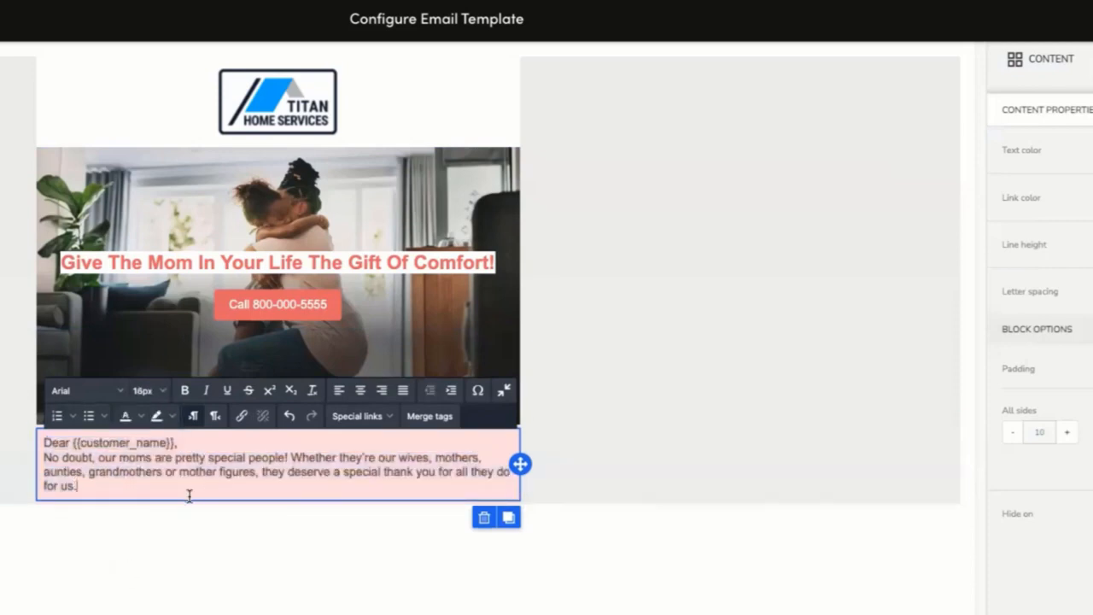
Select the message text and increase its font size to 20px.
click(77, 482)
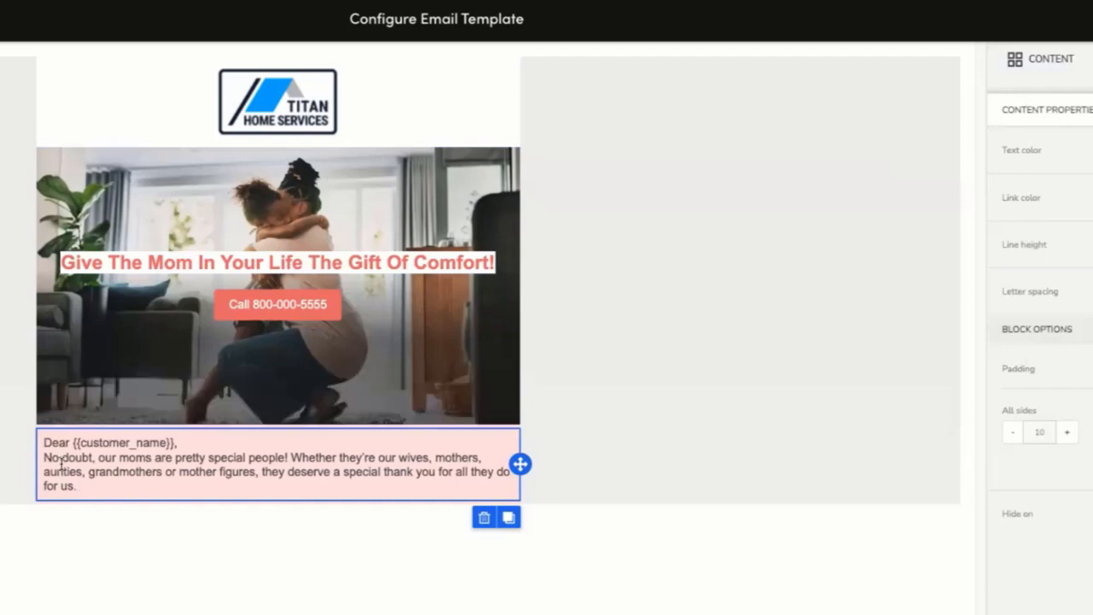
click(75, 484)
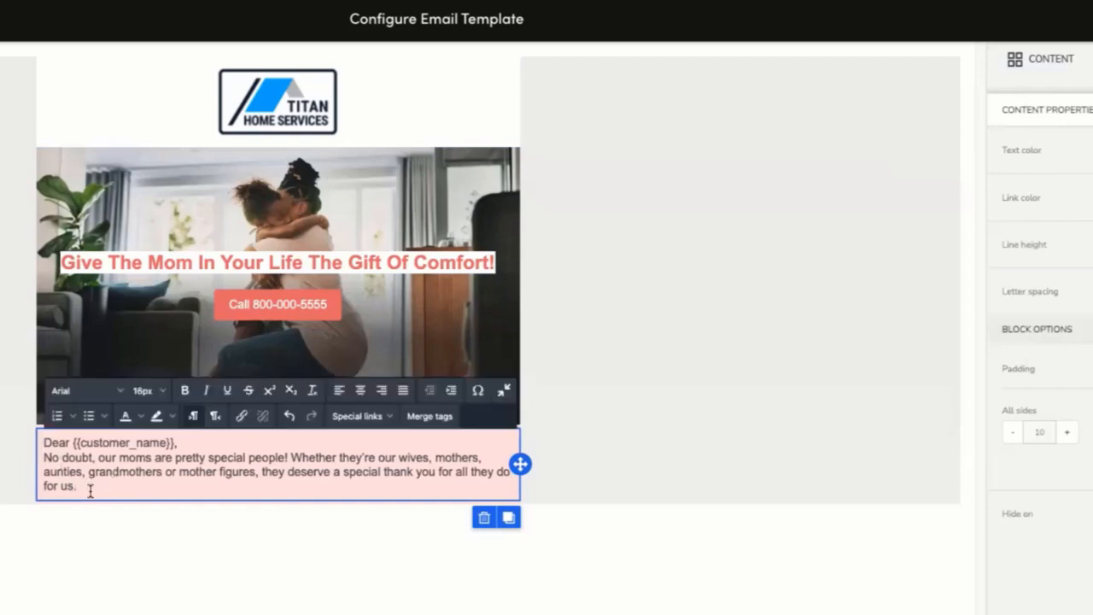
drag(83, 484, 38, 440)
click(147, 390)
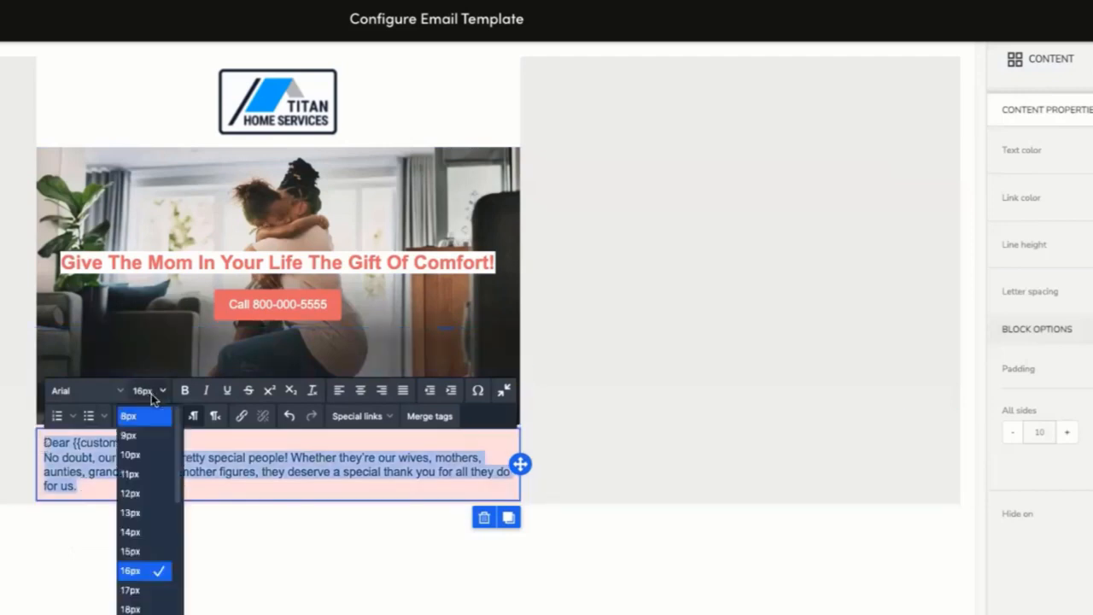
click(132, 613)
click(606, 418)
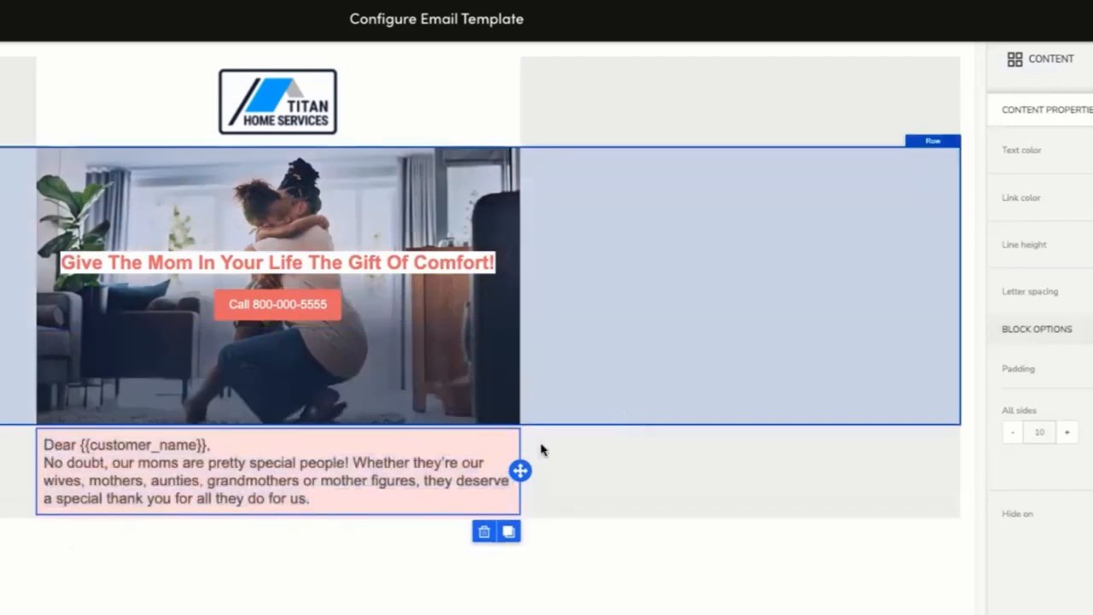
Select the message text and set its font size back to 16px.
drag(316, 498, 38, 442)
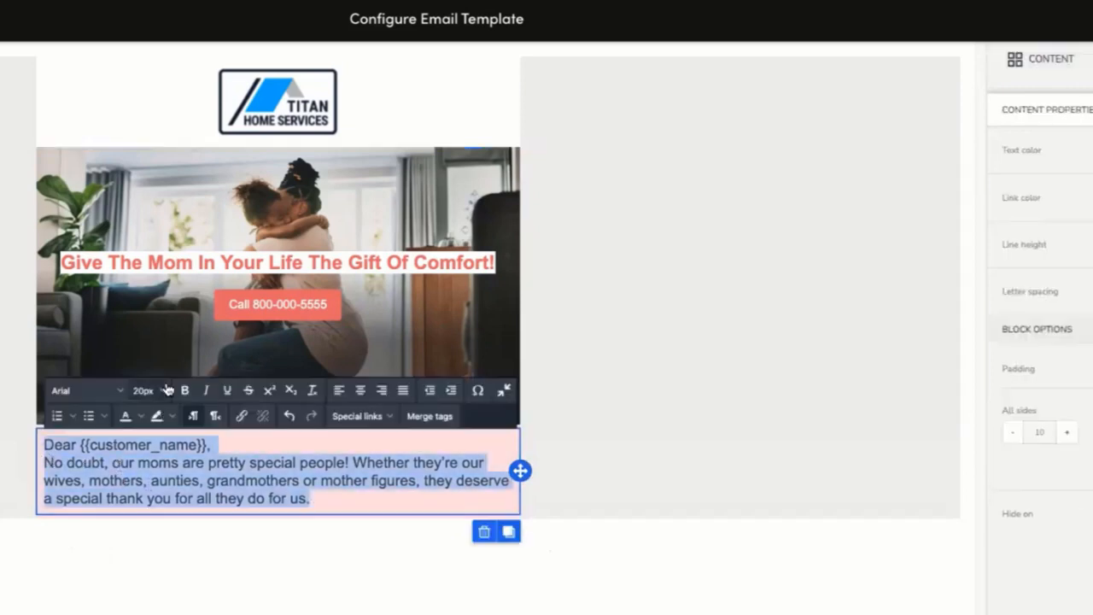
click(145, 390)
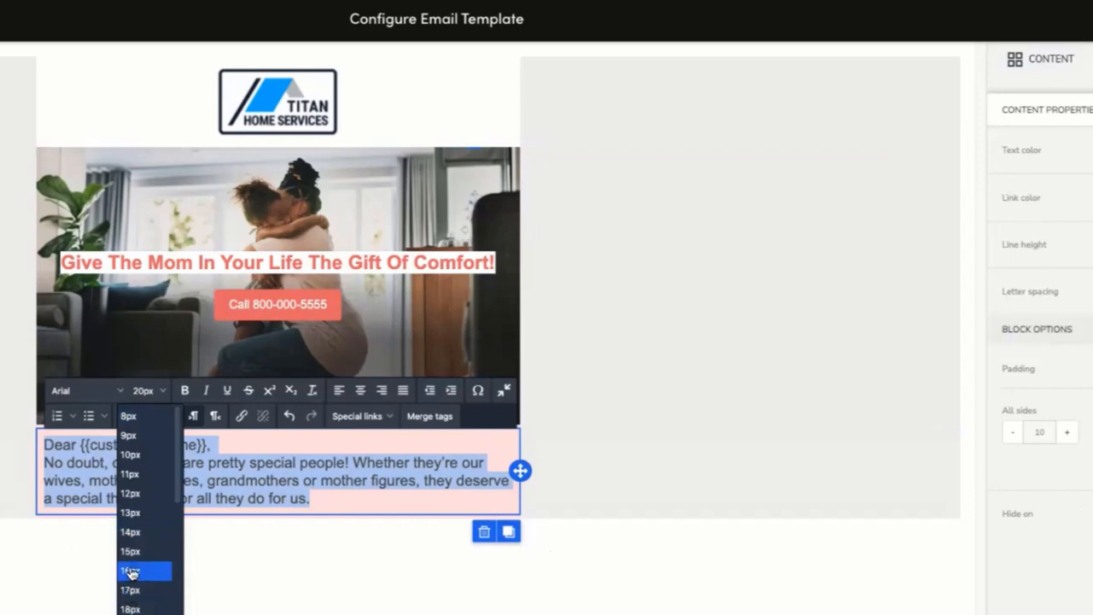
click(131, 570)
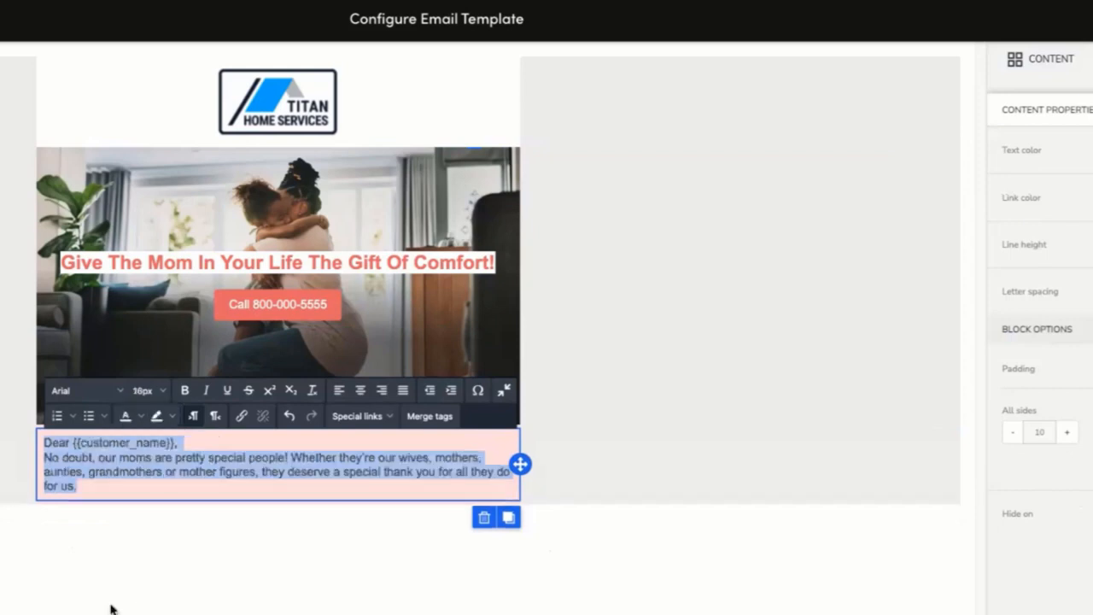
click(104, 491)
drag(79, 486, 43, 442)
click(563, 439)
click(197, 480)
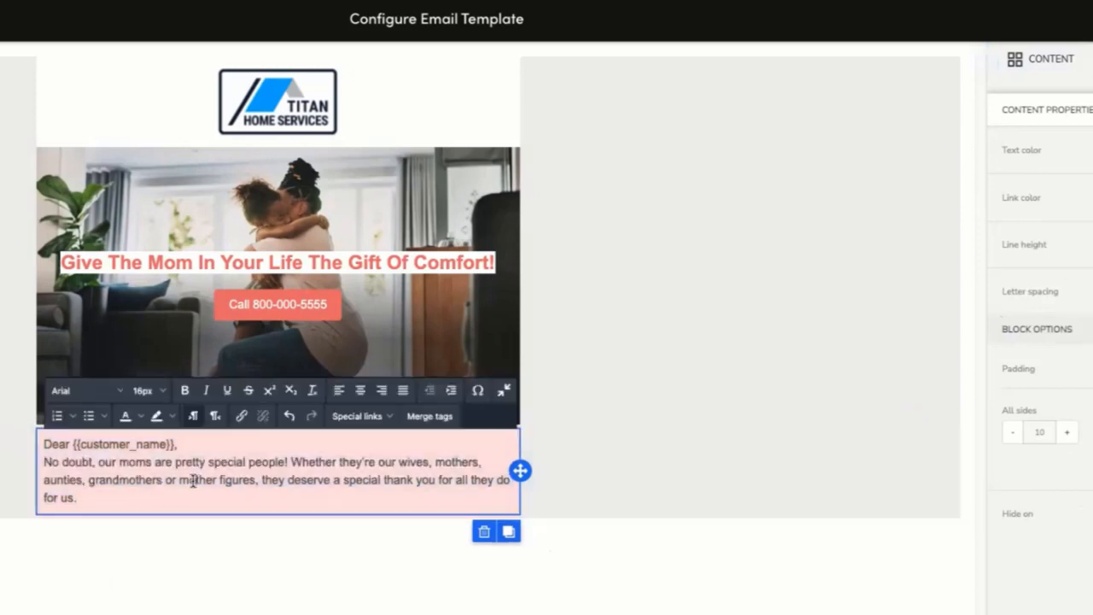
click(80, 497)
click(611, 451)
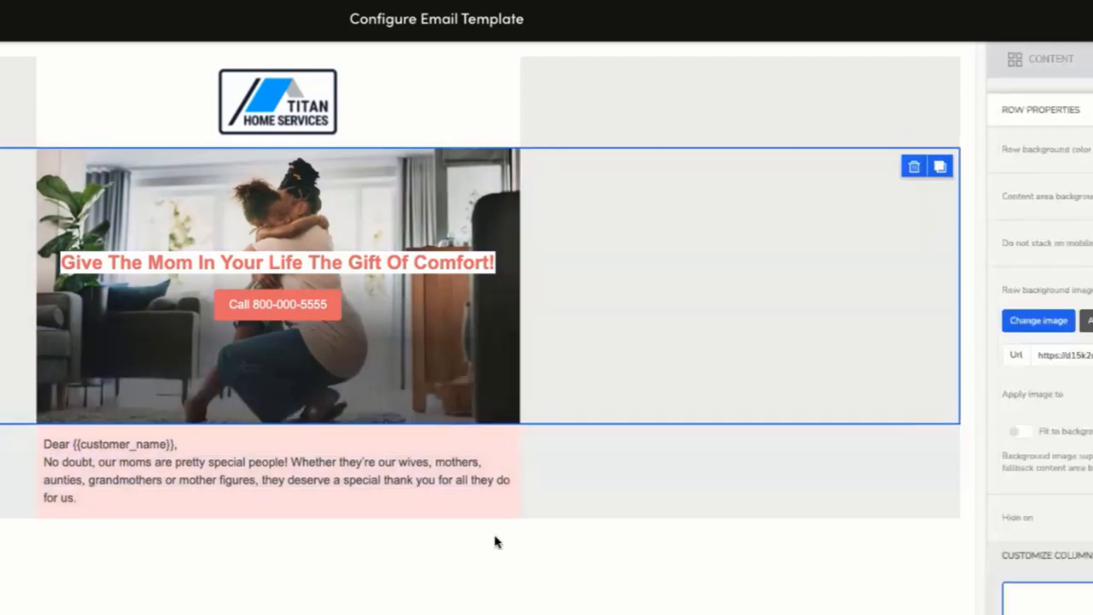
click(206, 507)
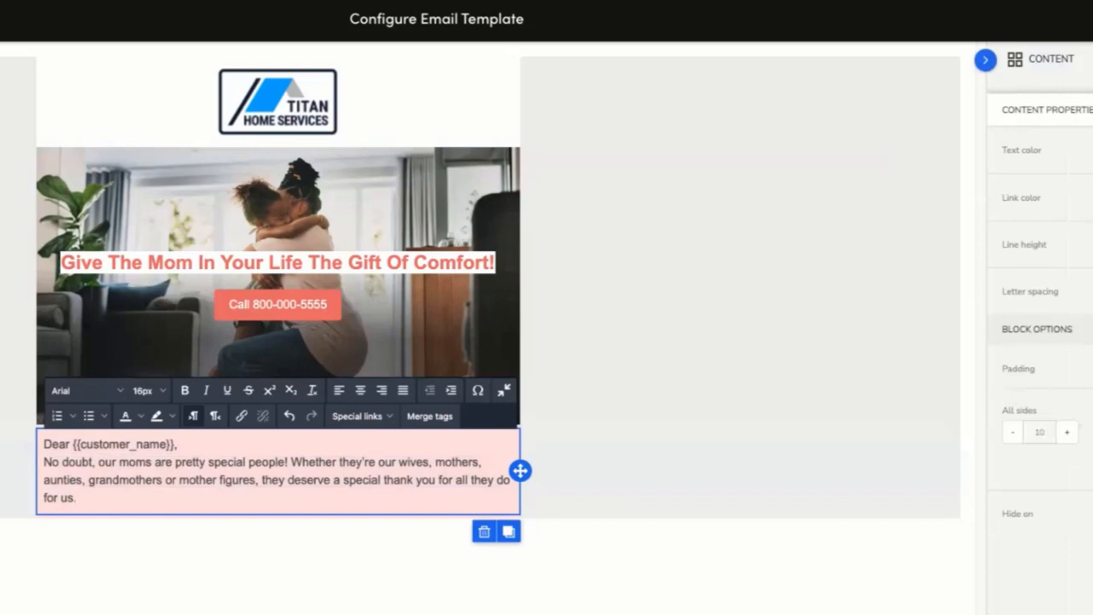
Increase the left and right padding of the greeting text block.
click(1092, 369)
click(1092, 368)
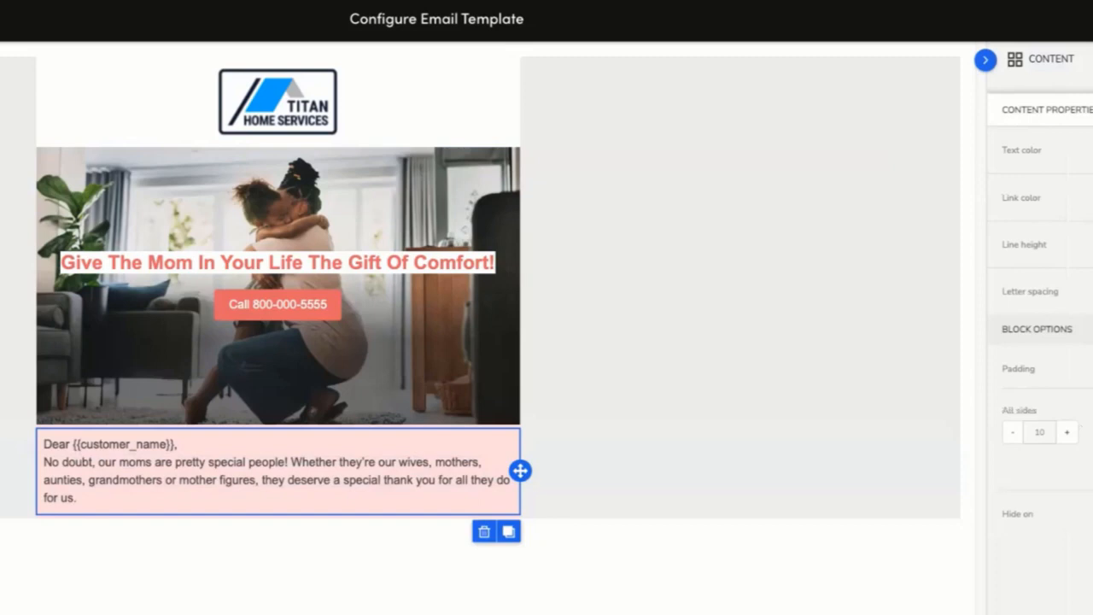
click(1092, 368)
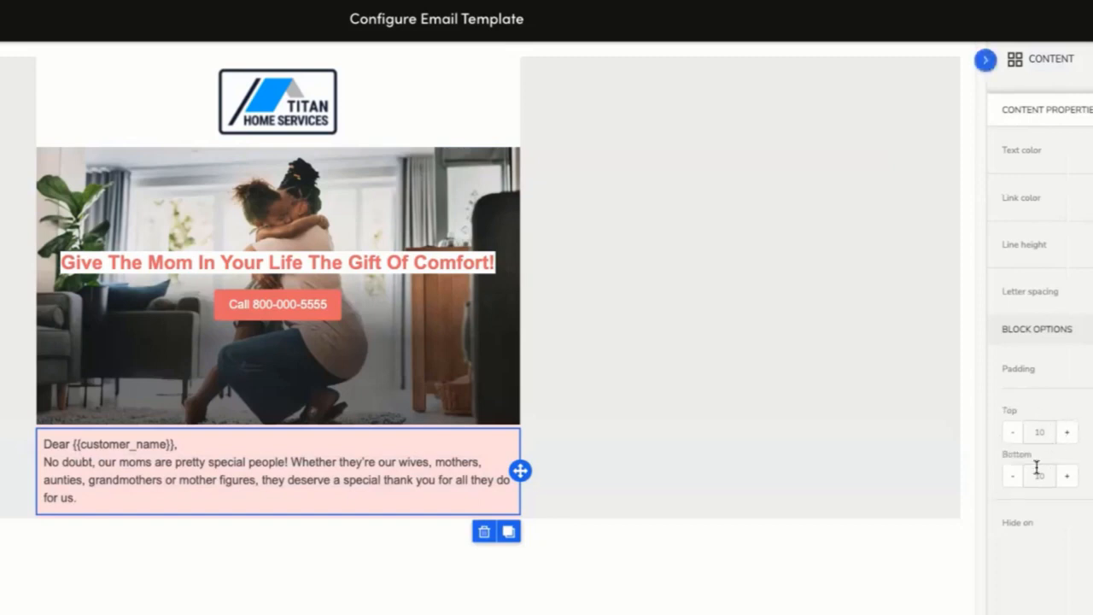
click(1092, 432)
click(1092, 476)
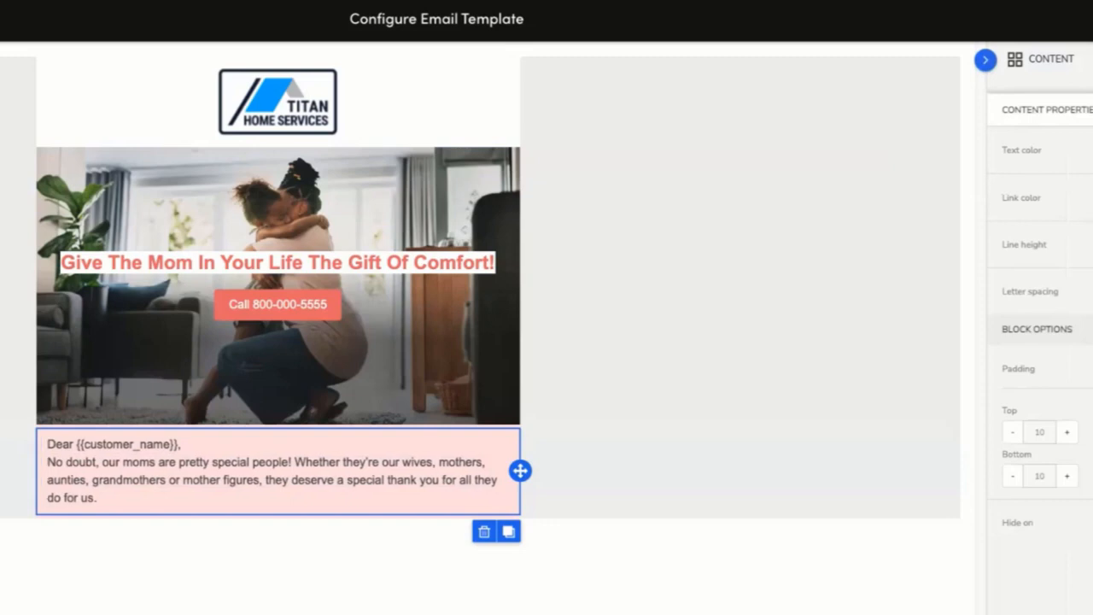
click(1092, 475)
click(1092, 476)
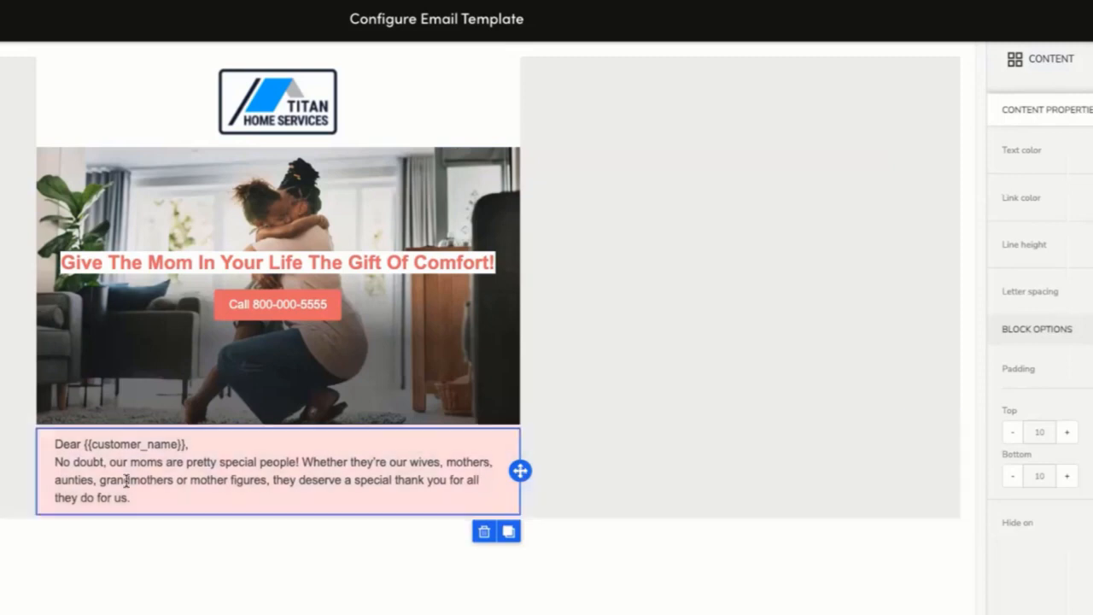
Select the "Dear {{customer_name}}," greeting line and make it bold.
click(681, 329)
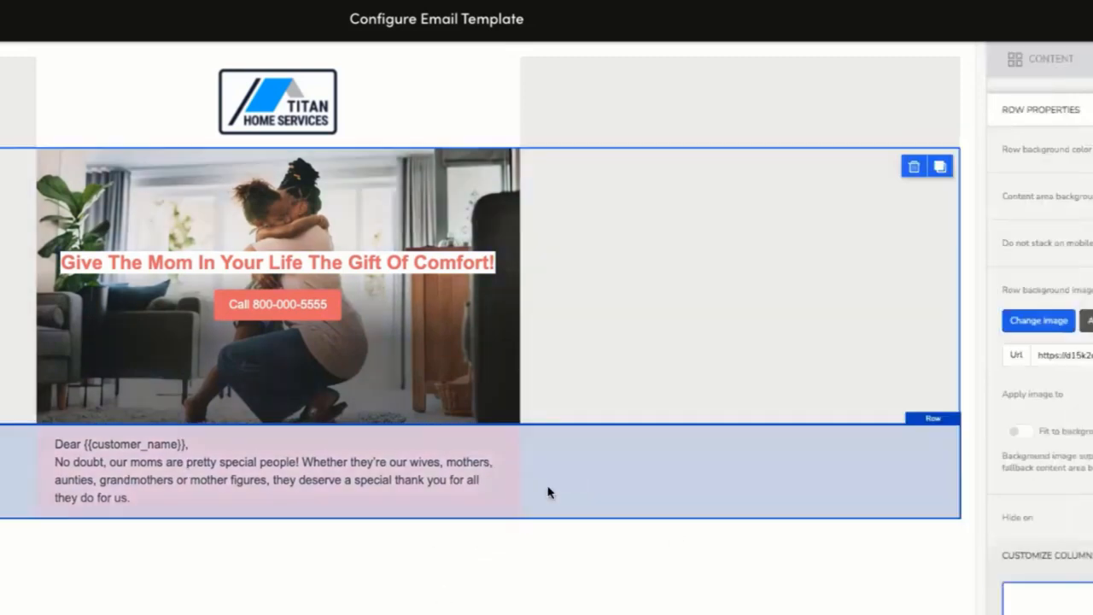
click(549, 490)
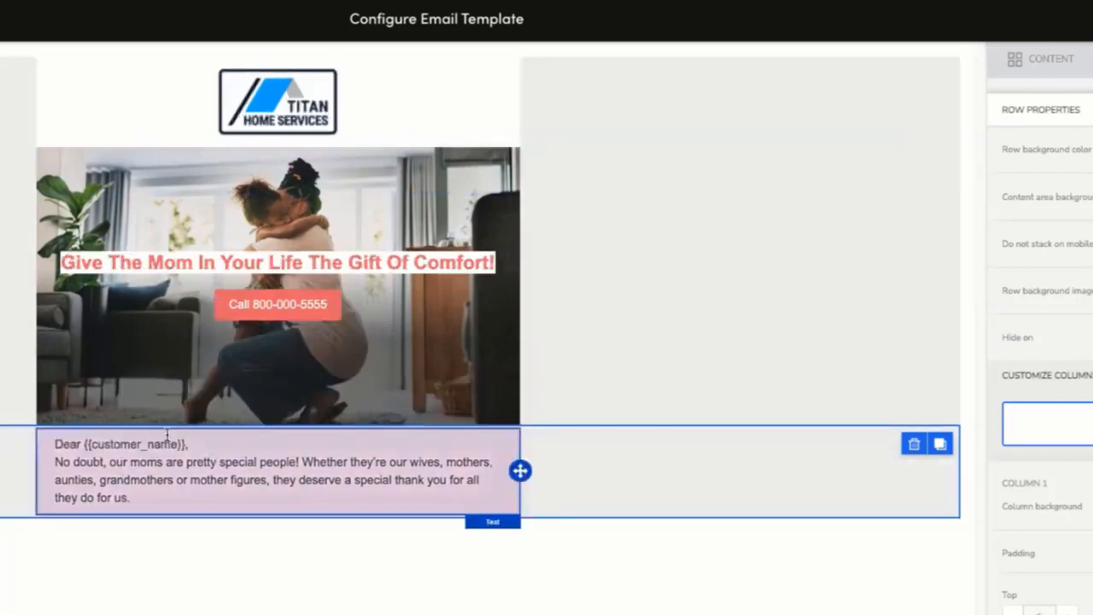
click(173, 441)
drag(191, 444, 40, 440)
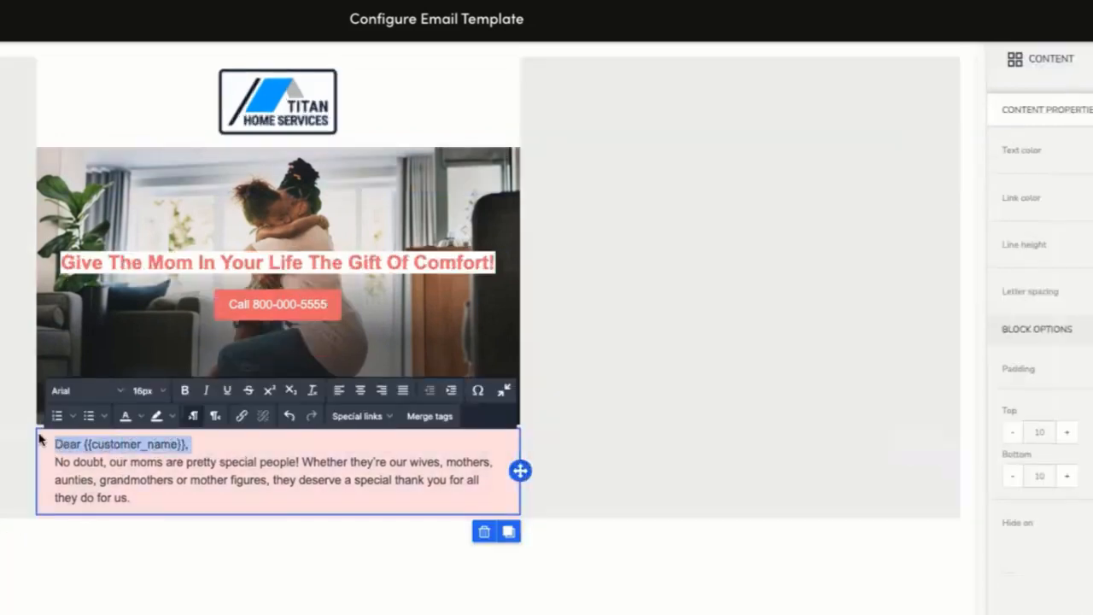
click(184, 390)
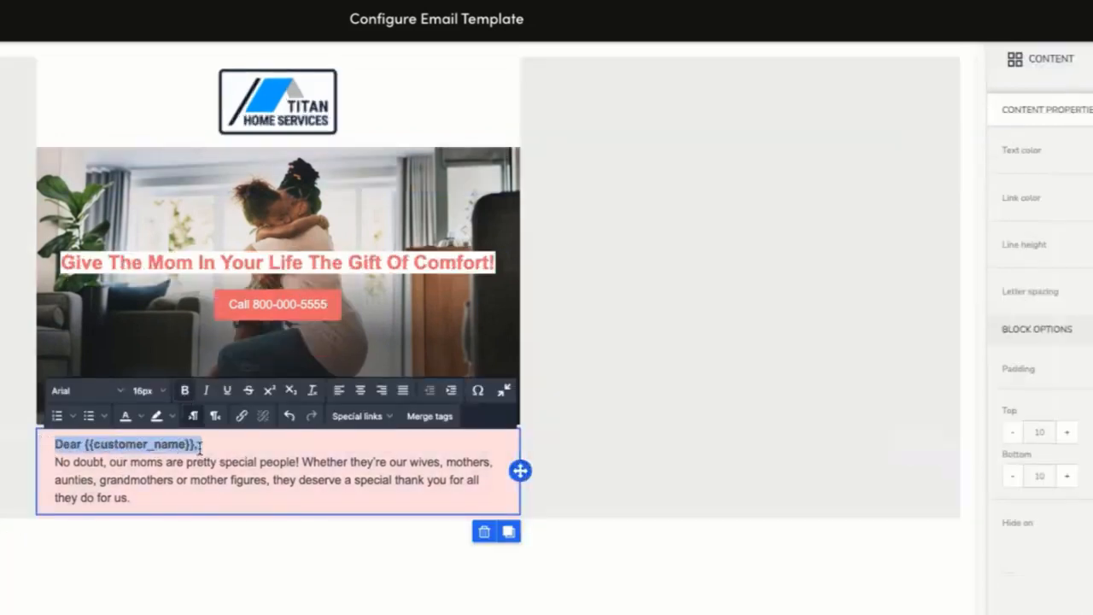
key(Right)
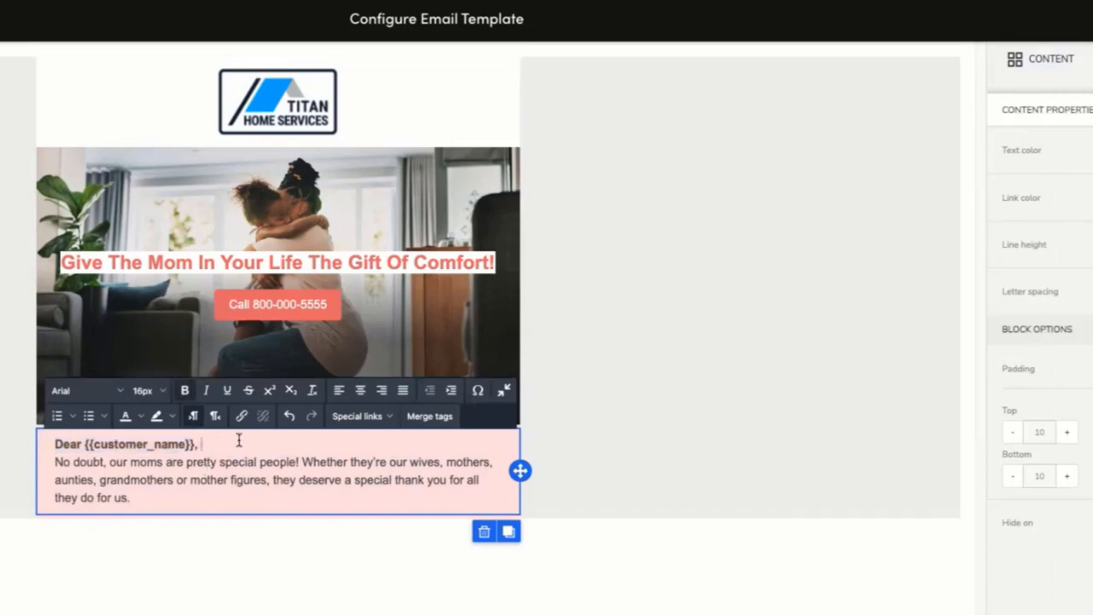
Increase the greeting text block's top and bottom padding.
click(614, 429)
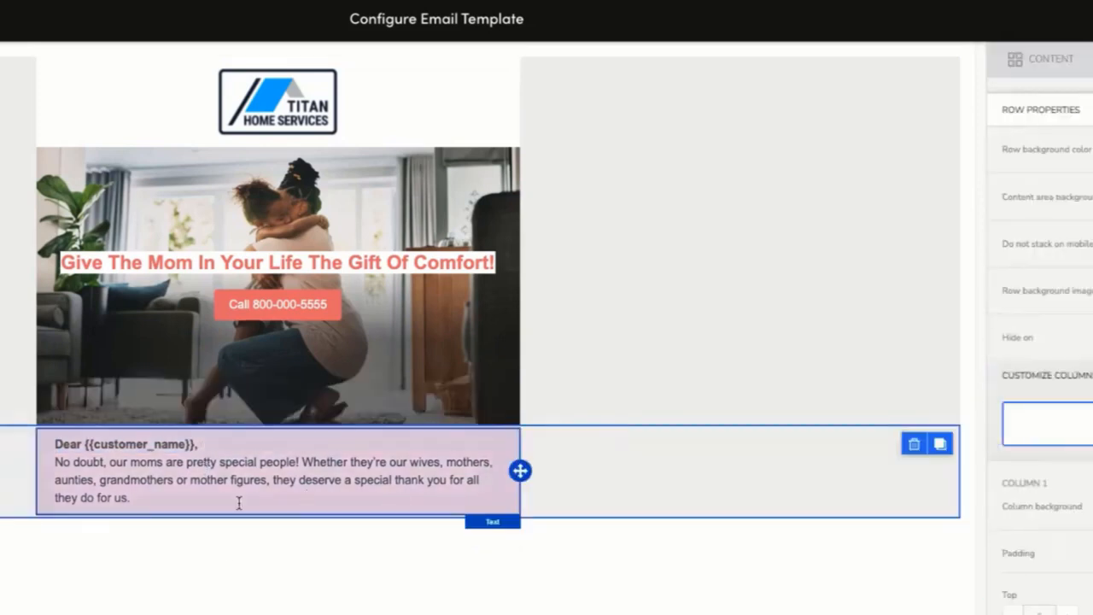
click(227, 473)
click(1065, 434)
click(1066, 434)
click(1065, 434)
click(1065, 477)
click(1065, 476)
click(1065, 476)
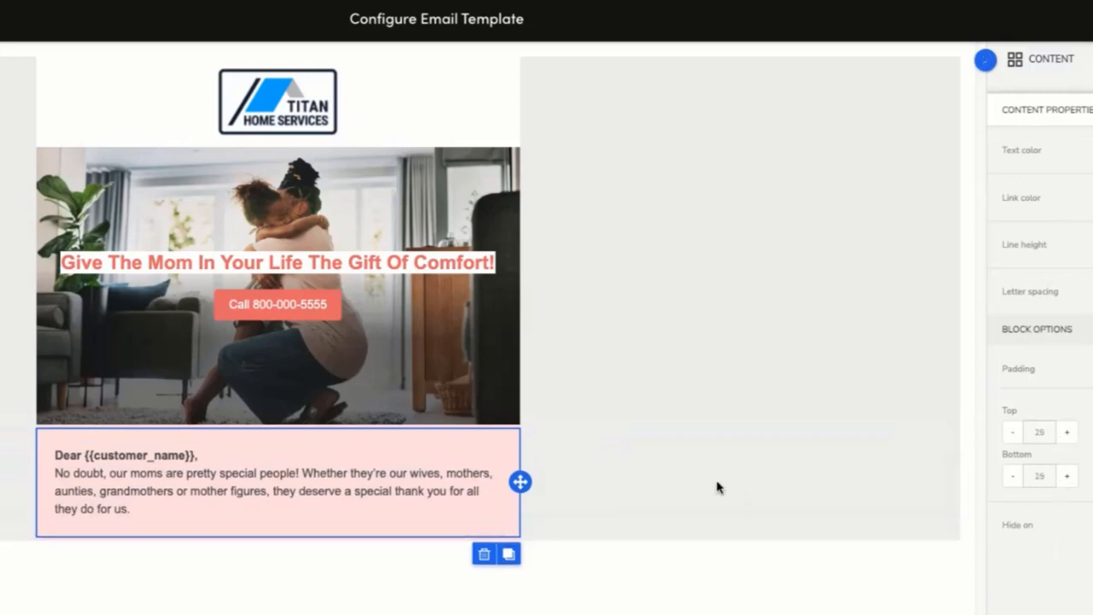
Compare the hero and greeting sections against the finished reference template.
click(747, 500)
click(679, 385)
click(608, 482)
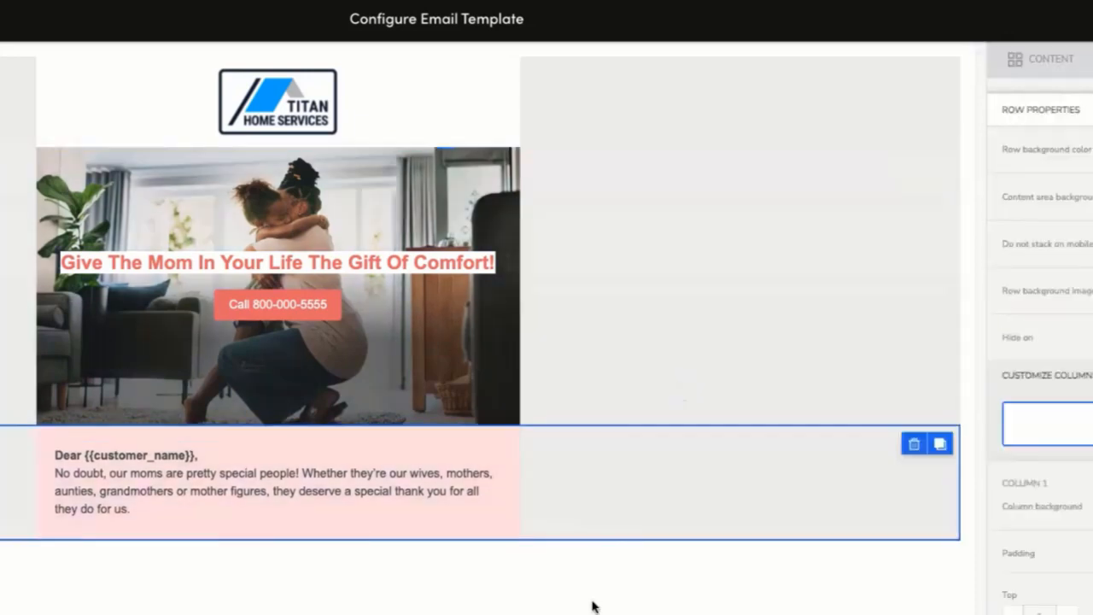
click(617, 317)
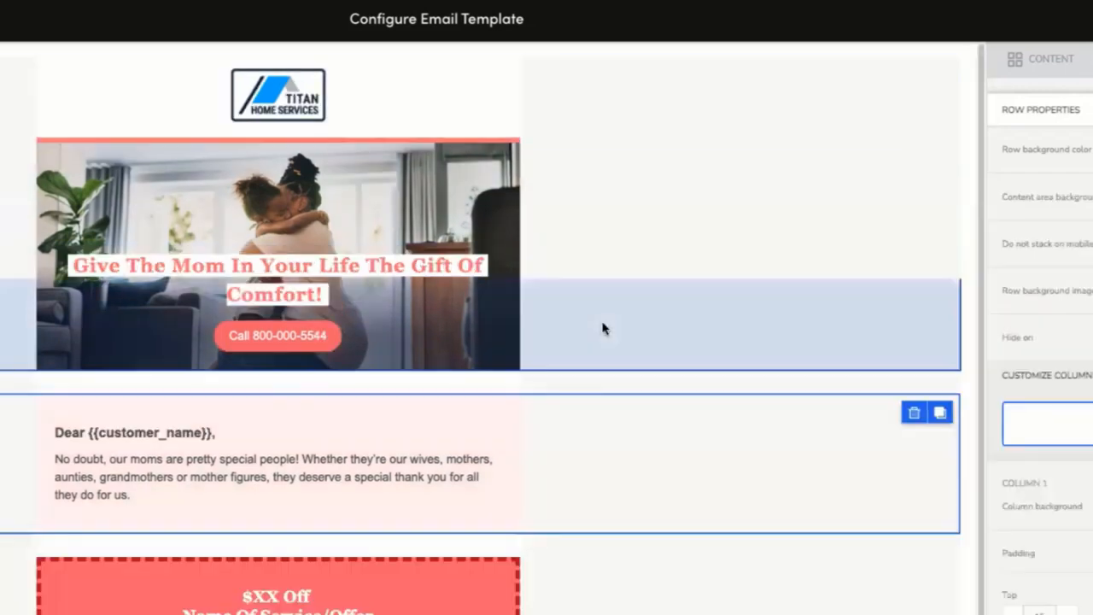
click(641, 347)
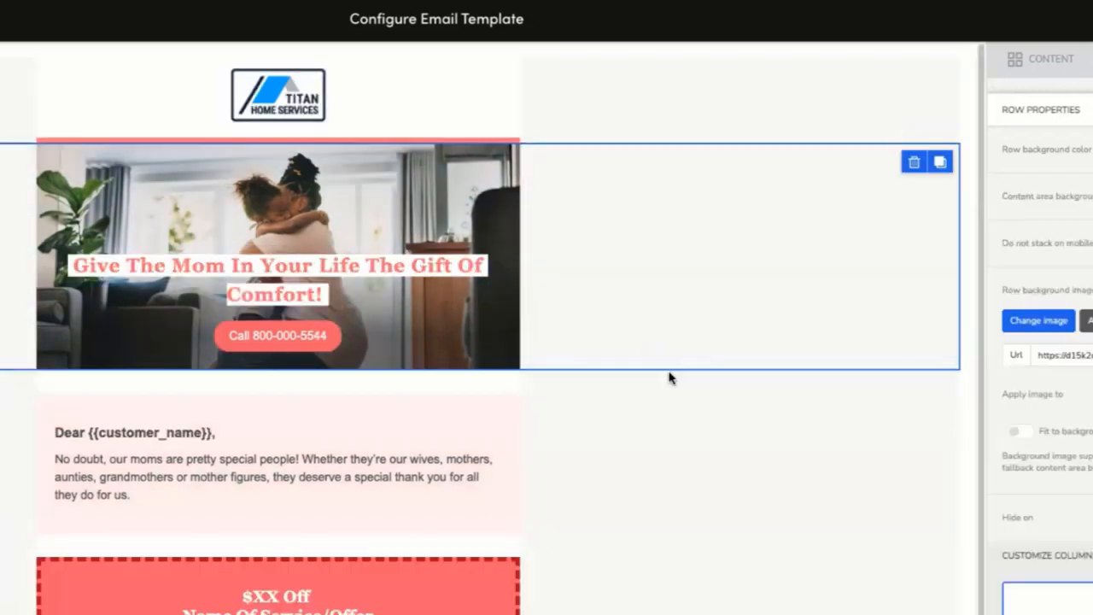
click(581, 547)
click(593, 391)
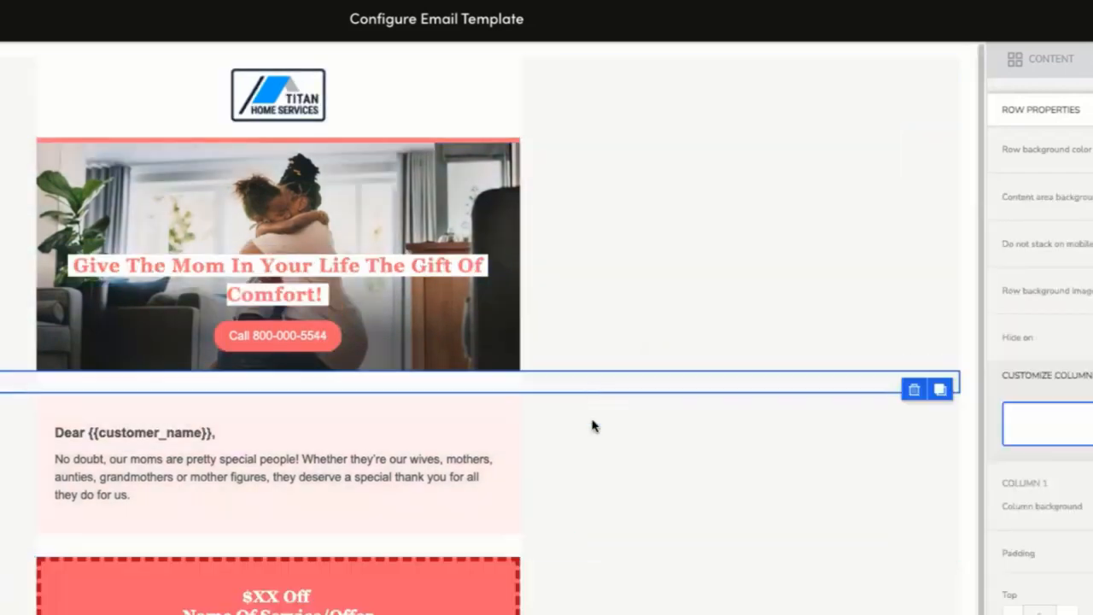
click(590, 553)
click(606, 378)
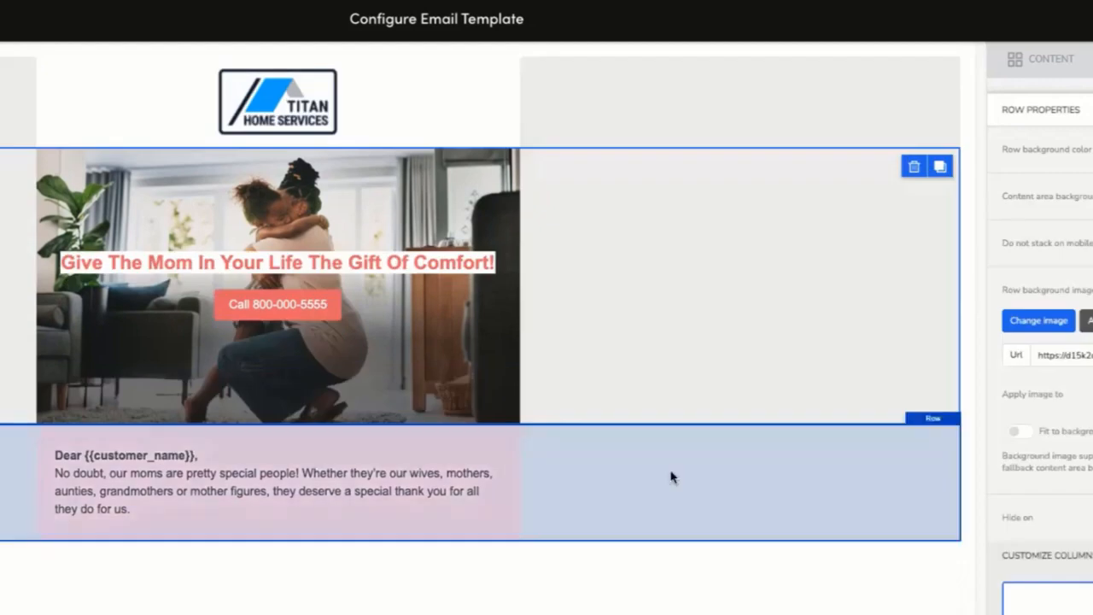
Add two empty one-column rows, one between the hero and the greeting and one below the greeting.
click(1028, 73)
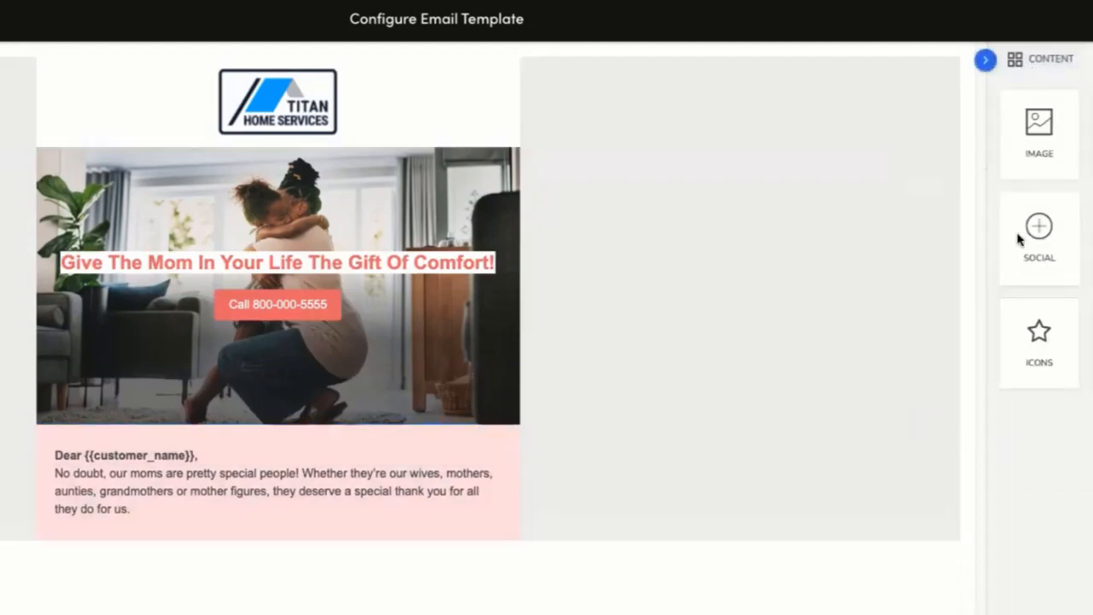
click(1092, 59)
drag(1046, 120, 549, 432)
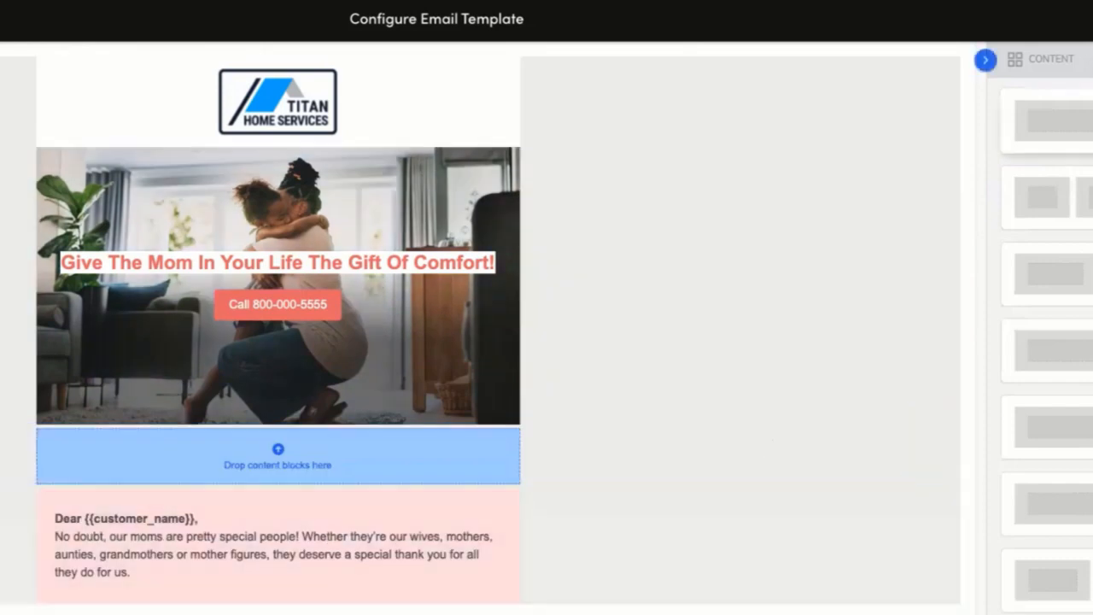
drag(1054, 273, 534, 589)
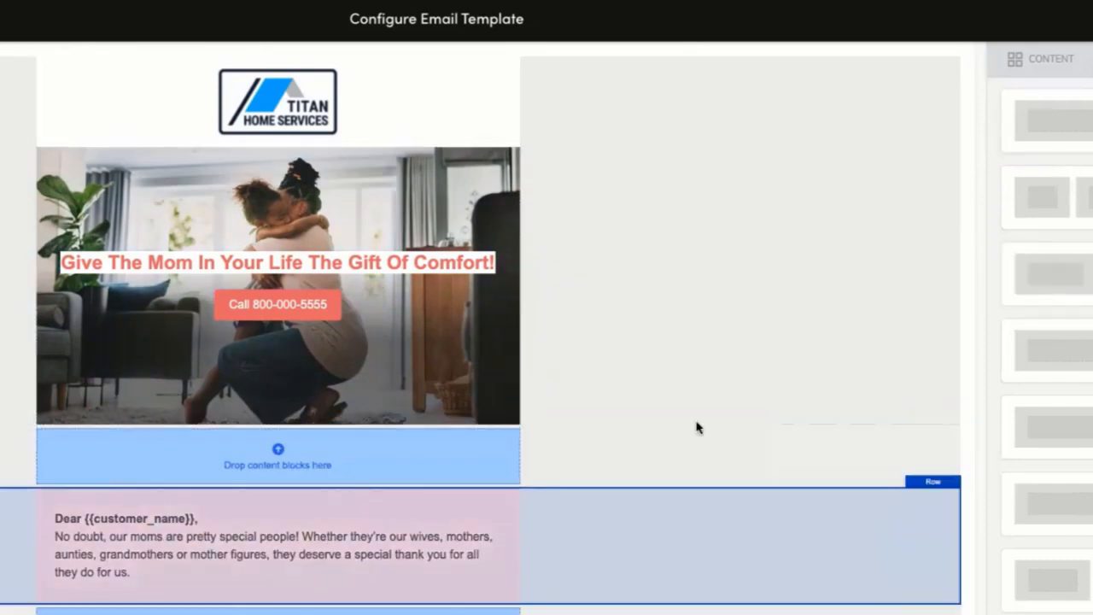
click(734, 457)
Place a divider block in the new row between the hero and the greeting, and open its line color.
click(1050, 62)
drag(1038, 230, 257, 457)
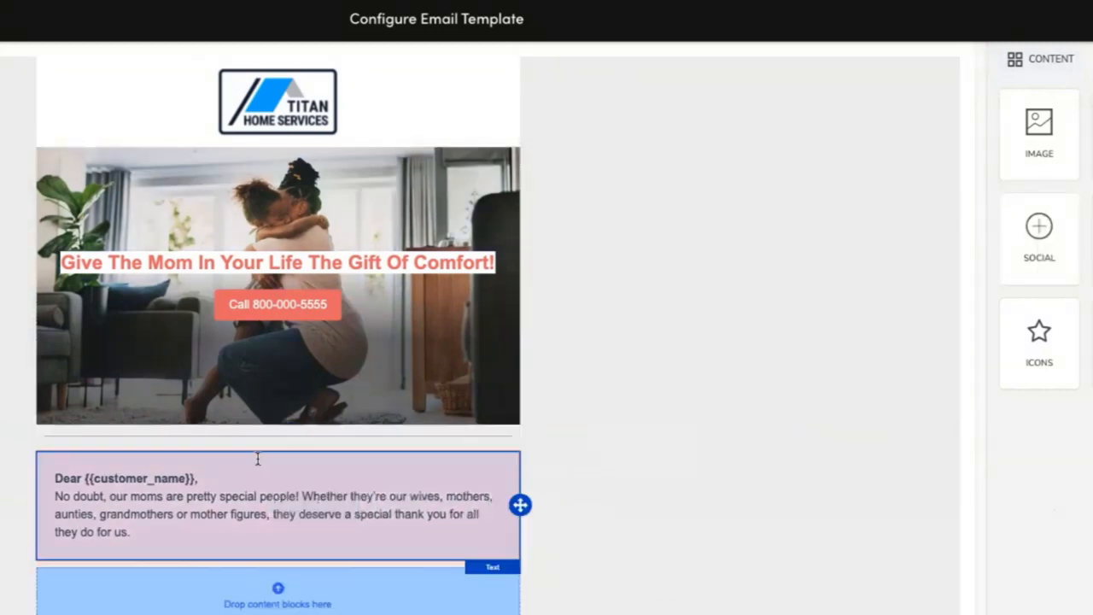
click(333, 436)
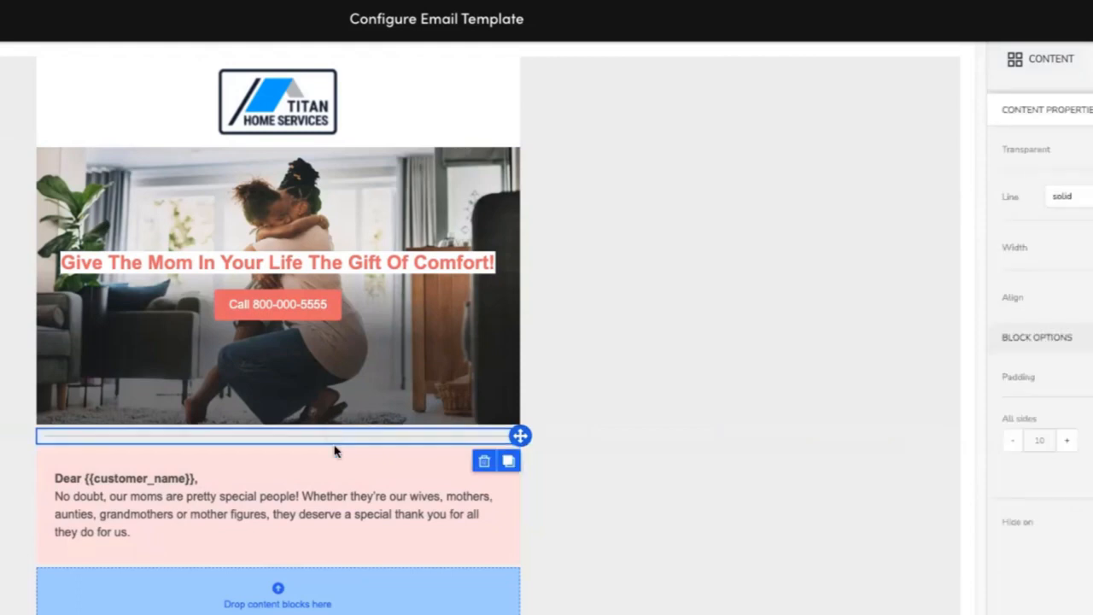
click(1092, 197)
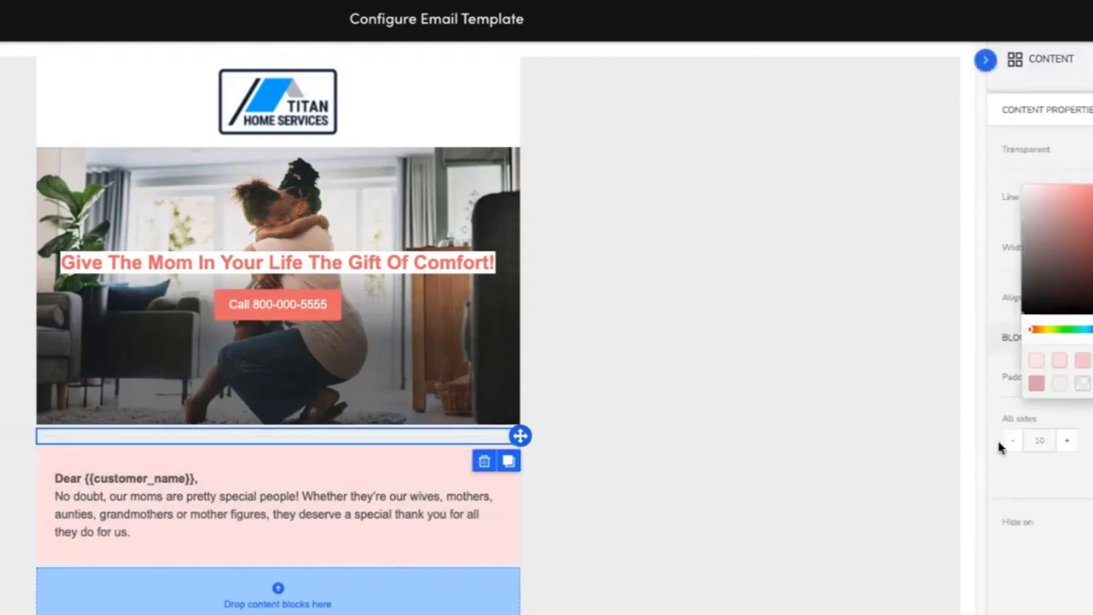
Delete the empty row below the greeting section.
click(730, 559)
click(700, 601)
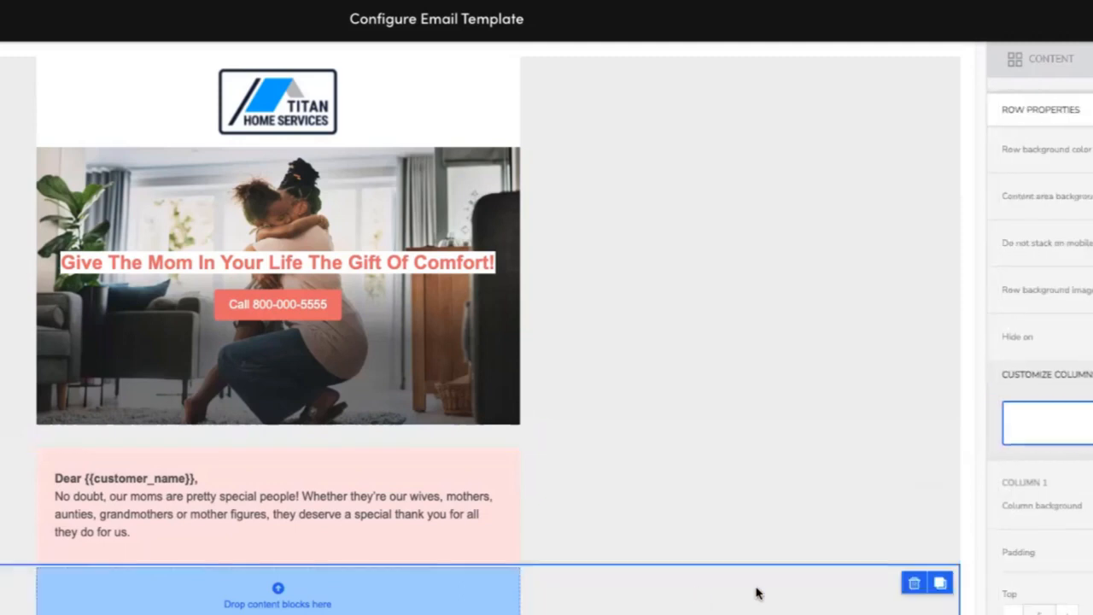
click(914, 584)
click(564, 437)
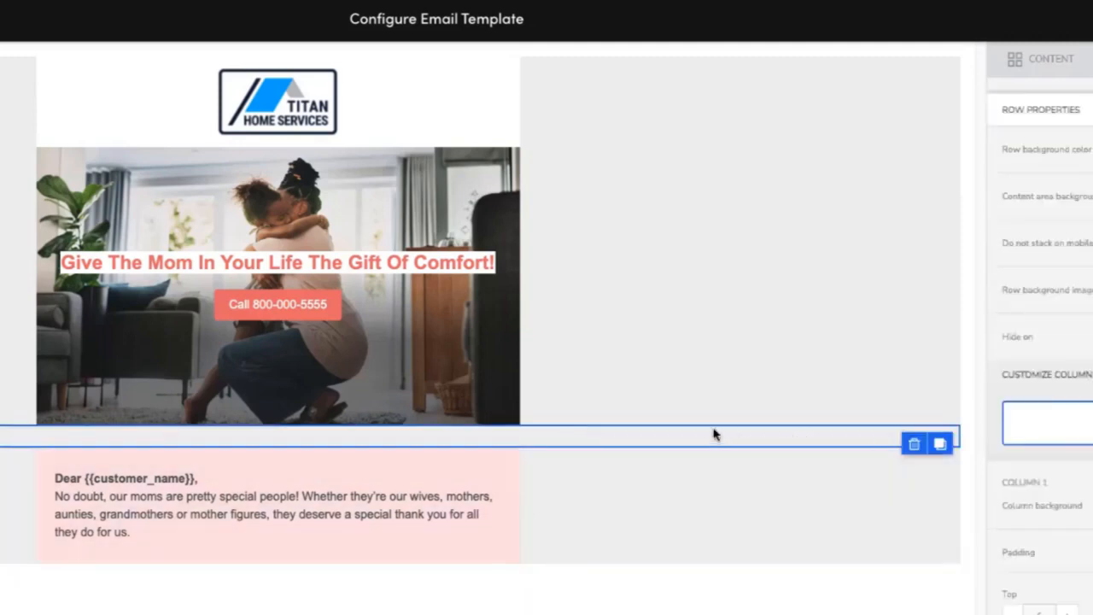
click(939, 444)
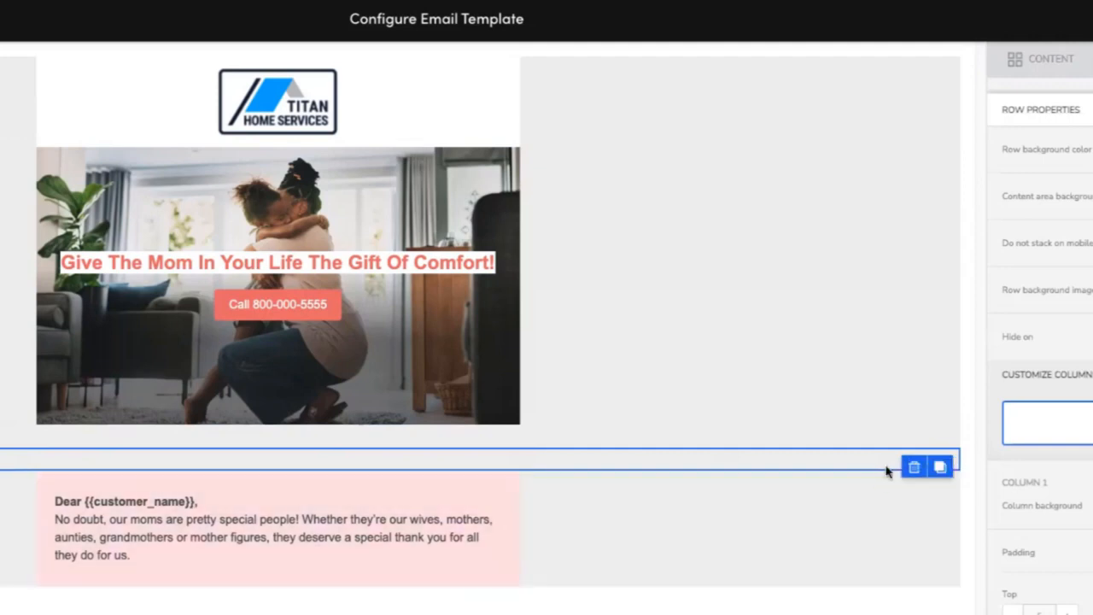
click(940, 467)
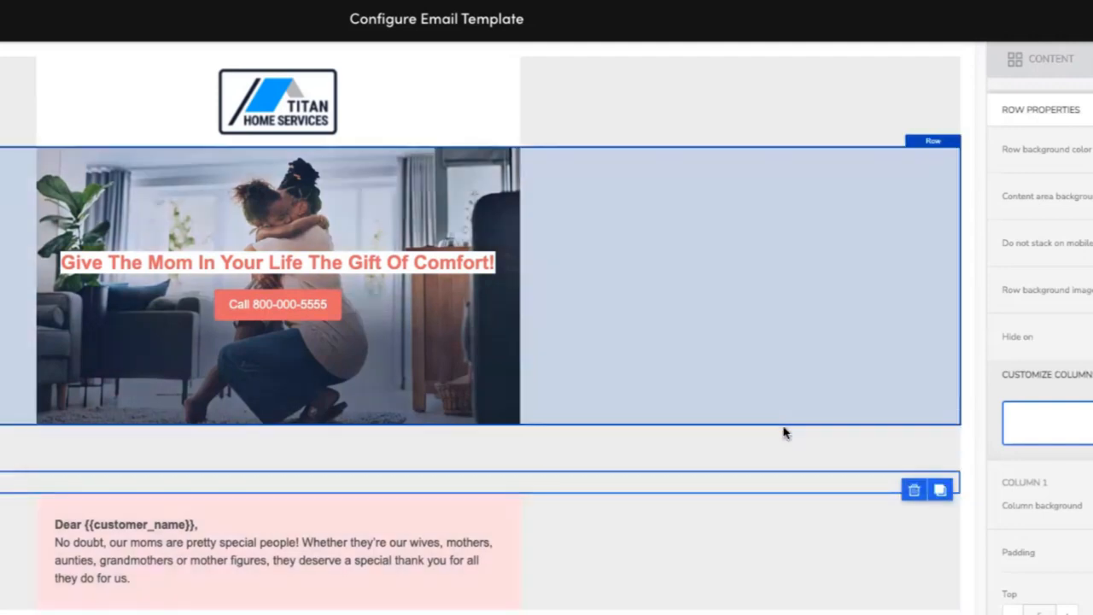
click(824, 435)
click(913, 444)
drag(640, 460, 636, 593)
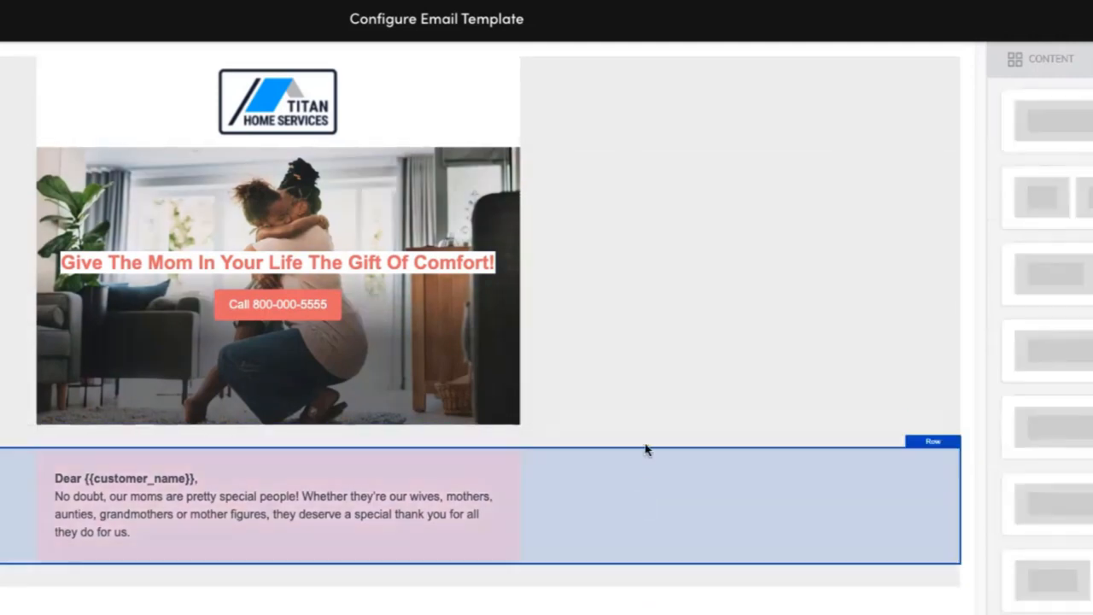
click(646, 447)
Set the divider row's content area background to white.
click(418, 442)
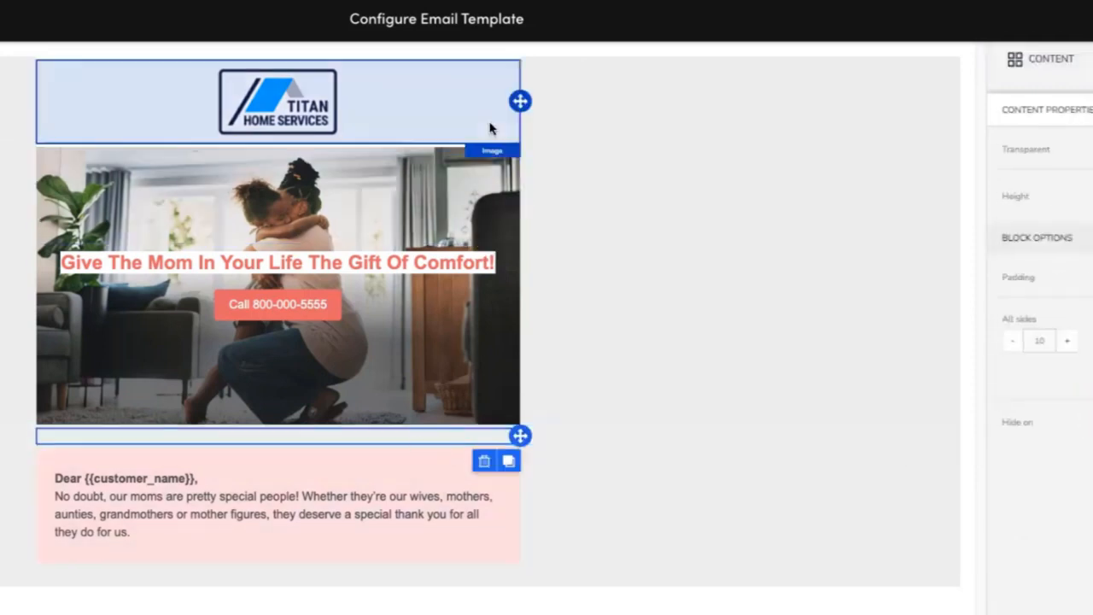
click(688, 437)
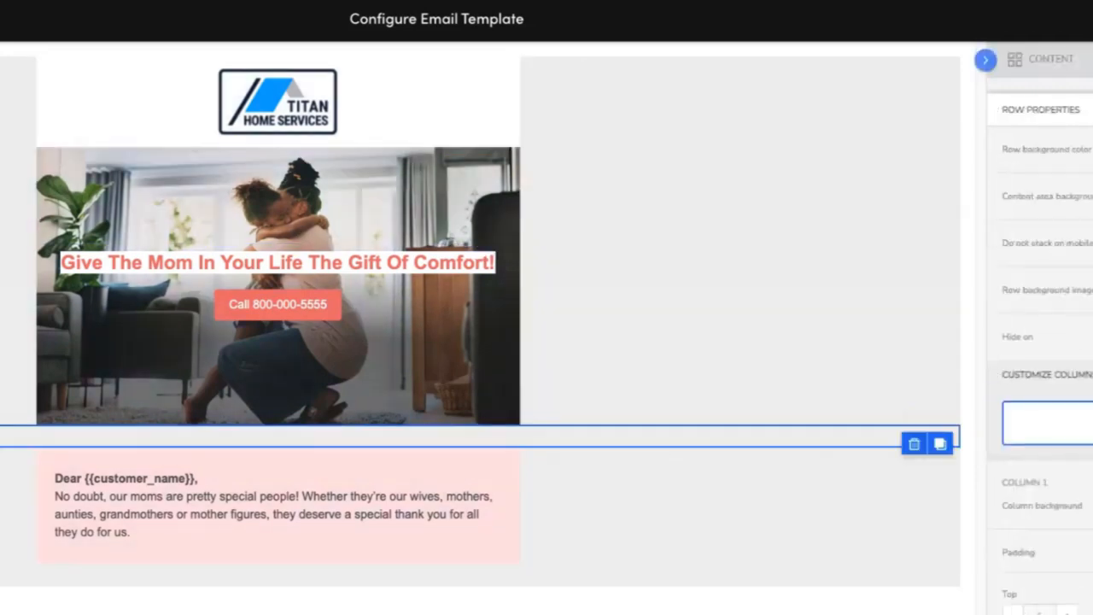
click(1090, 196)
click(1066, 362)
click(1029, 196)
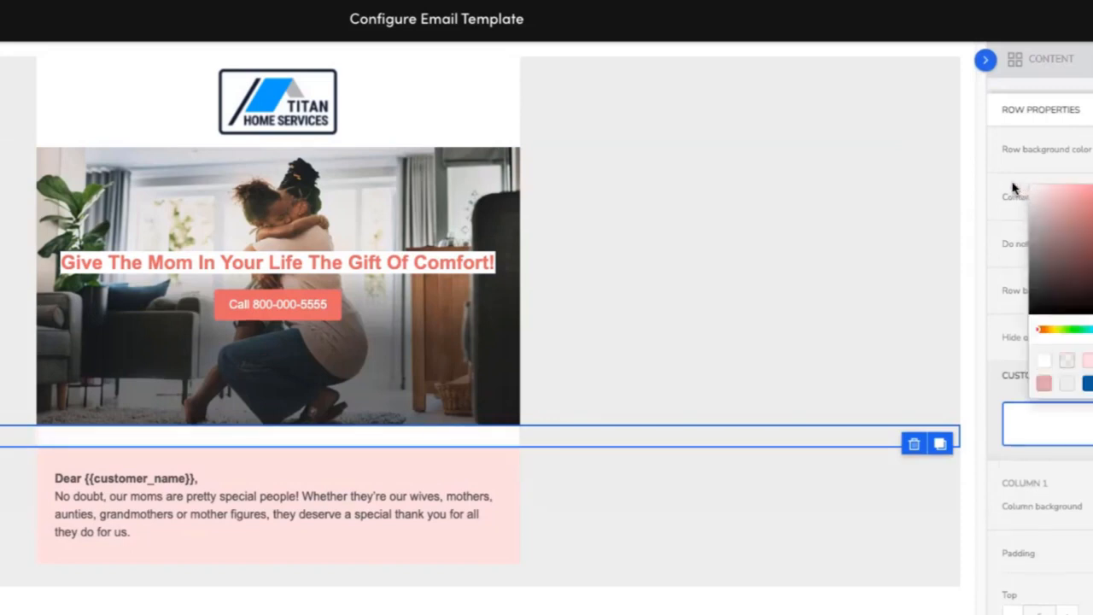
click(756, 406)
Review the greeting row's background settings, the source copy document and the reference template.
click(671, 571)
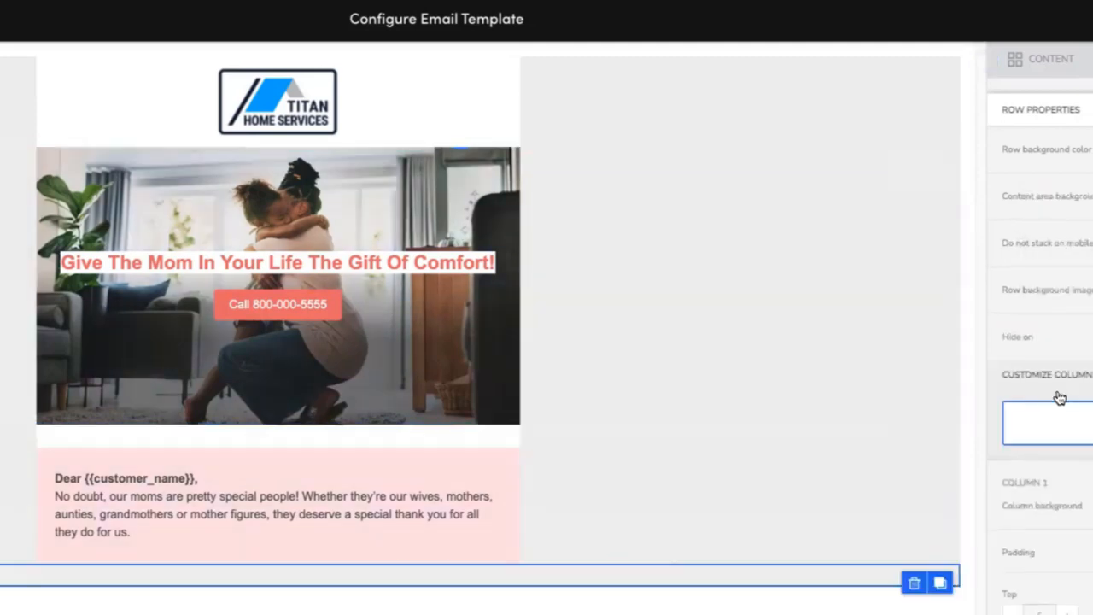
click(1091, 150)
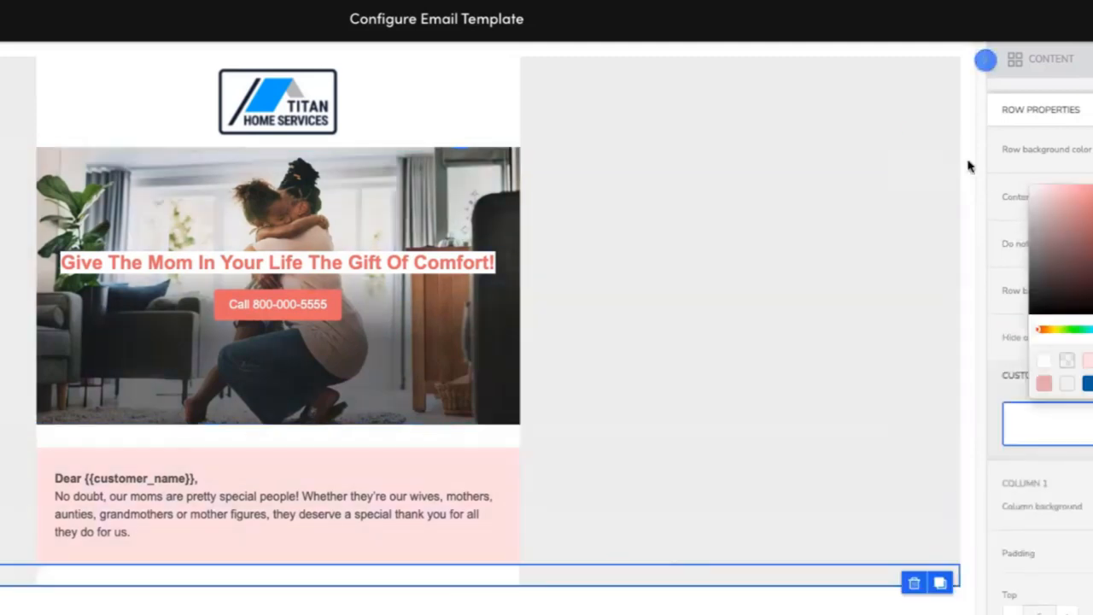
click(725, 259)
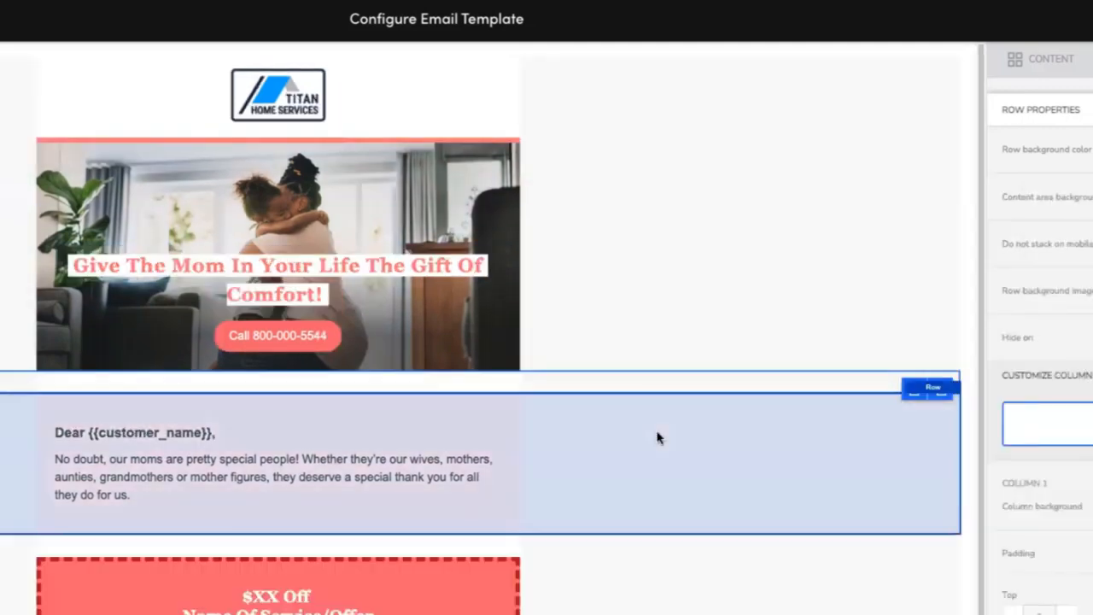
scroll(656, 437, down, 1)
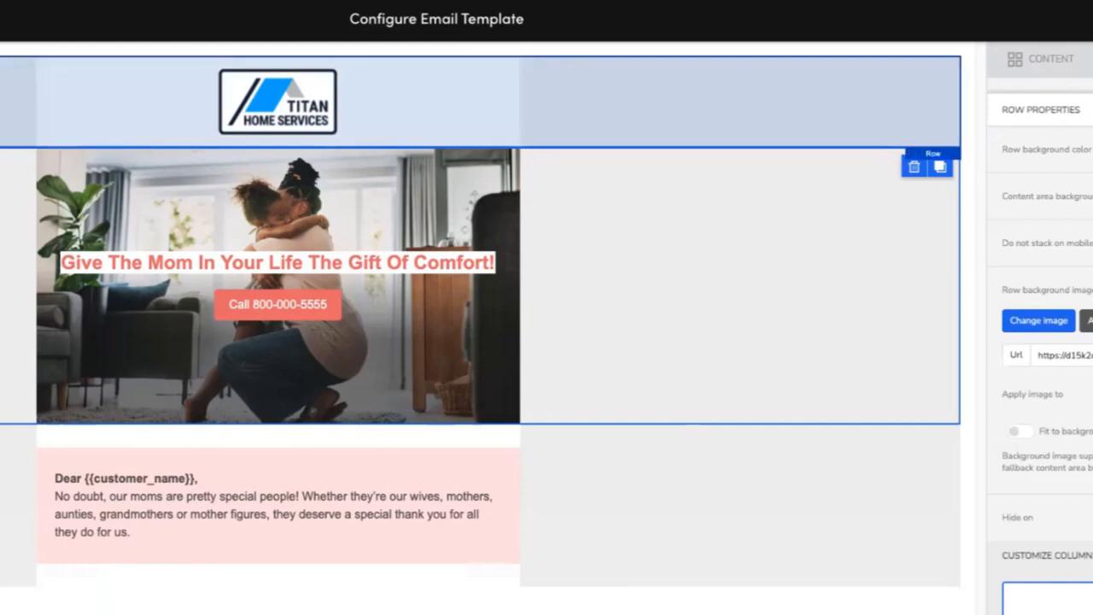
scroll(515, 571, down, 1)
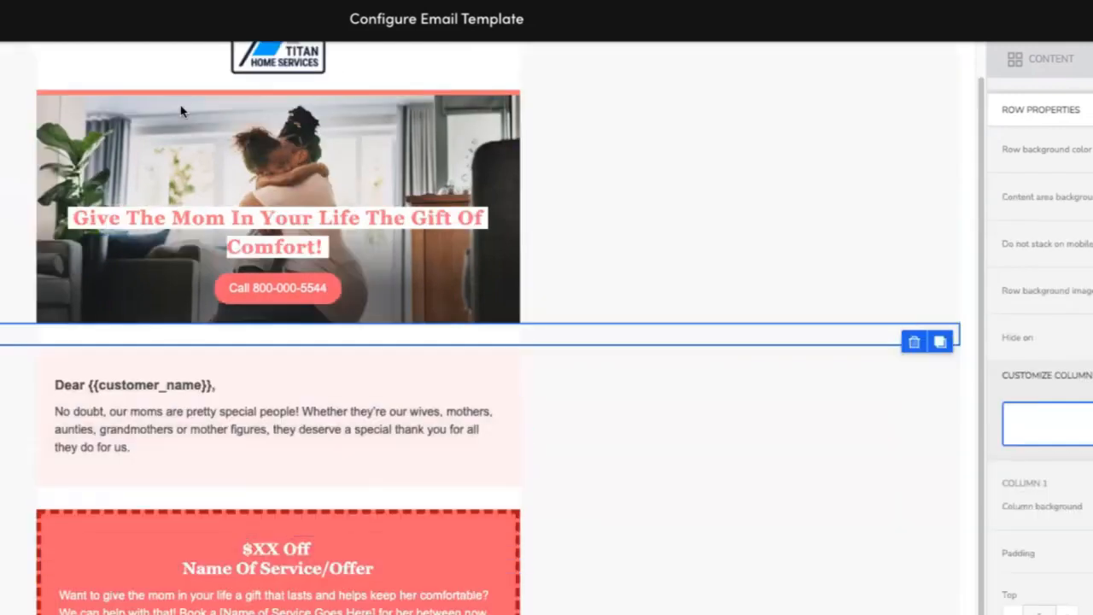
Inspect the offer section below the greeting in the reference template.
click(623, 604)
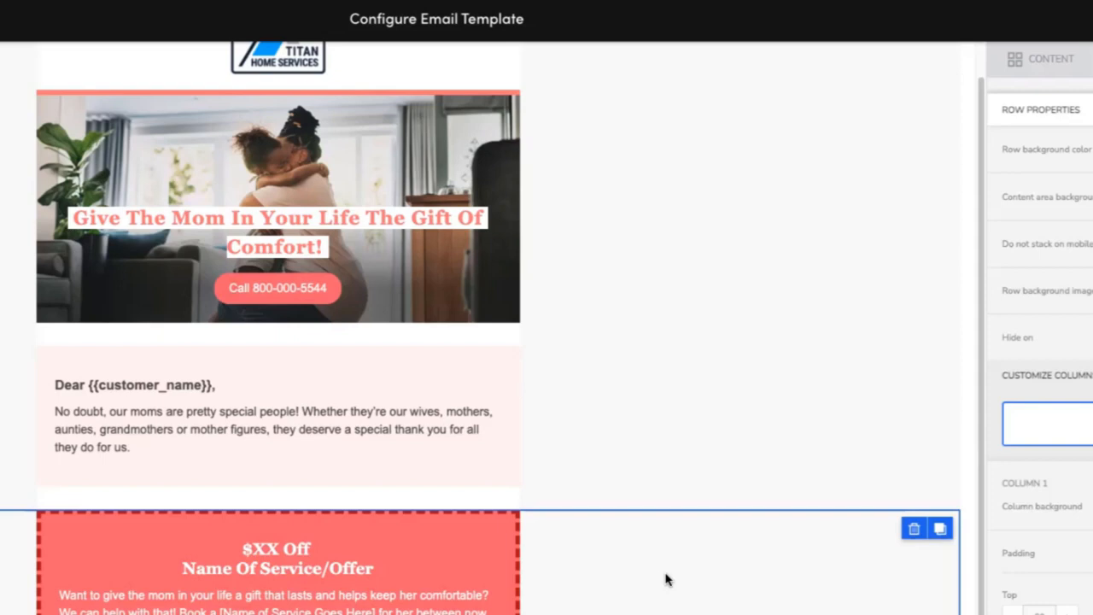
click(378, 609)
click(595, 546)
click(623, 468)
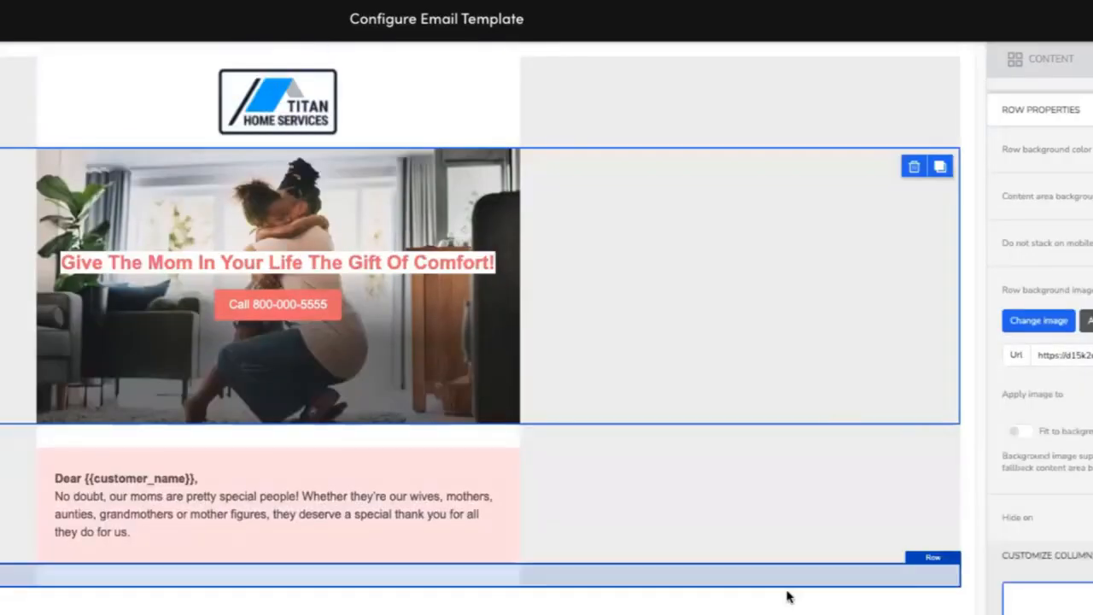
click(788, 580)
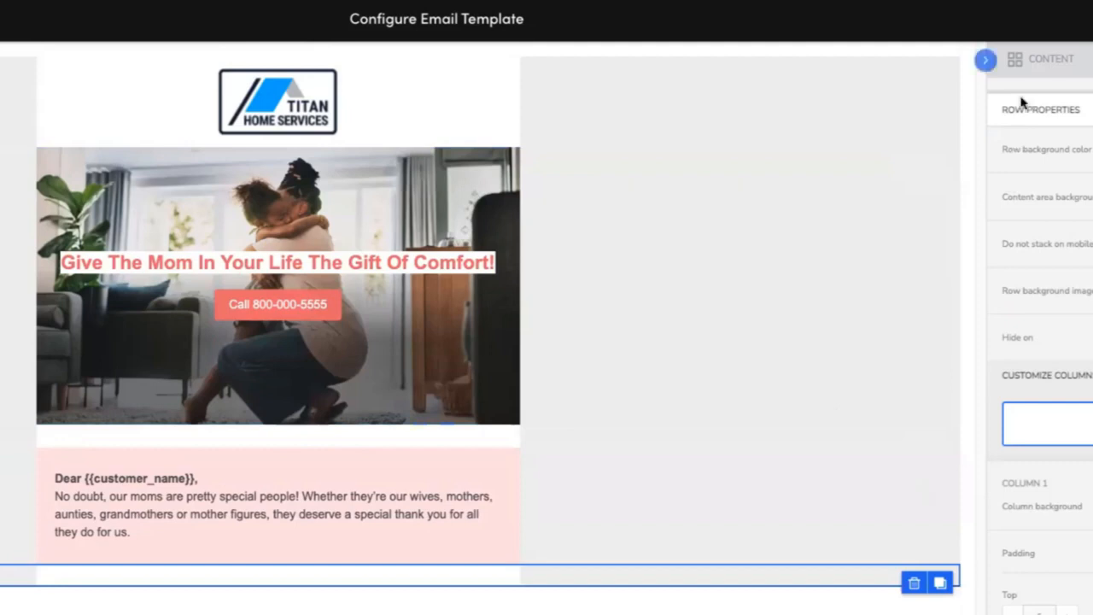
Add a text block to the row below the greeting and paste the offer paragraph from the copy document into it.
click(1042, 59)
click(1092, 59)
drag(1084, 121, 443, 598)
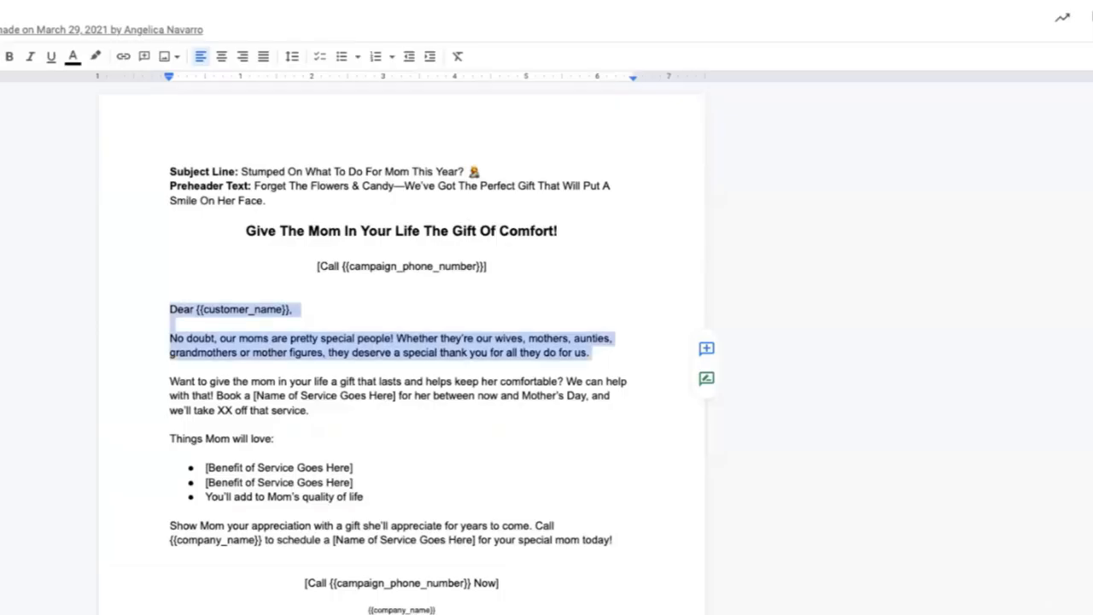
drag(310, 408, 146, 385)
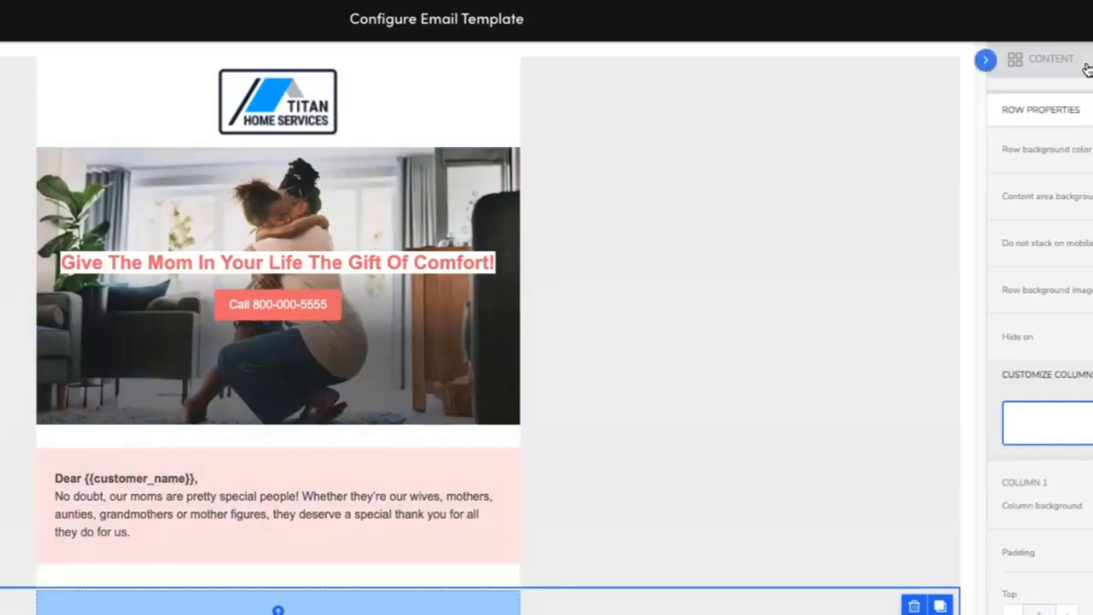
click(1051, 60)
drag(1089, 343, 269, 607)
click(302, 607)
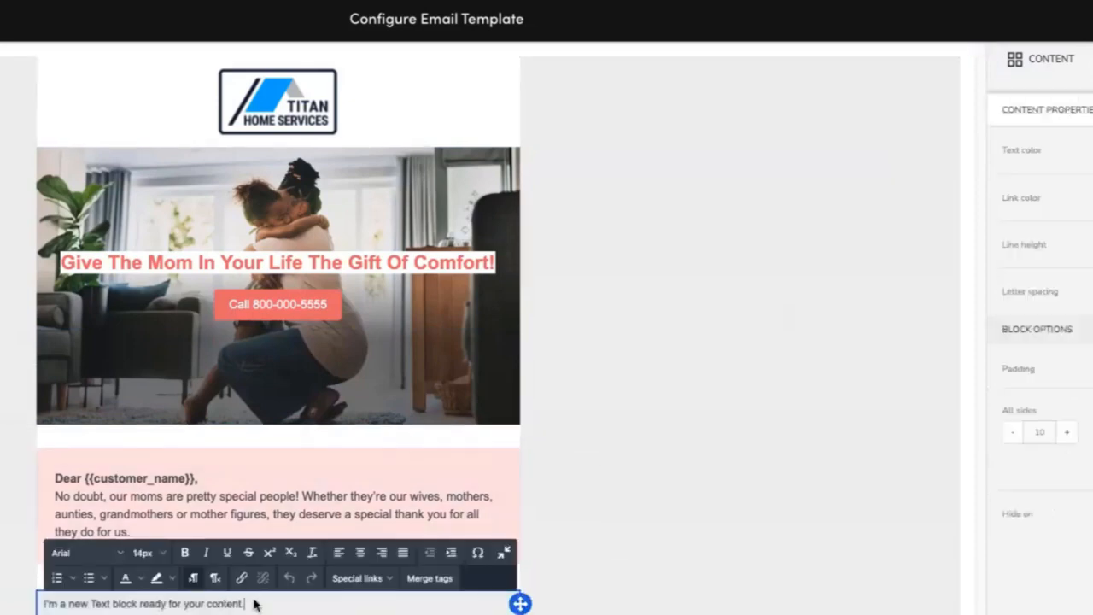
triple_click(273, 602)
key(ctrl+v)
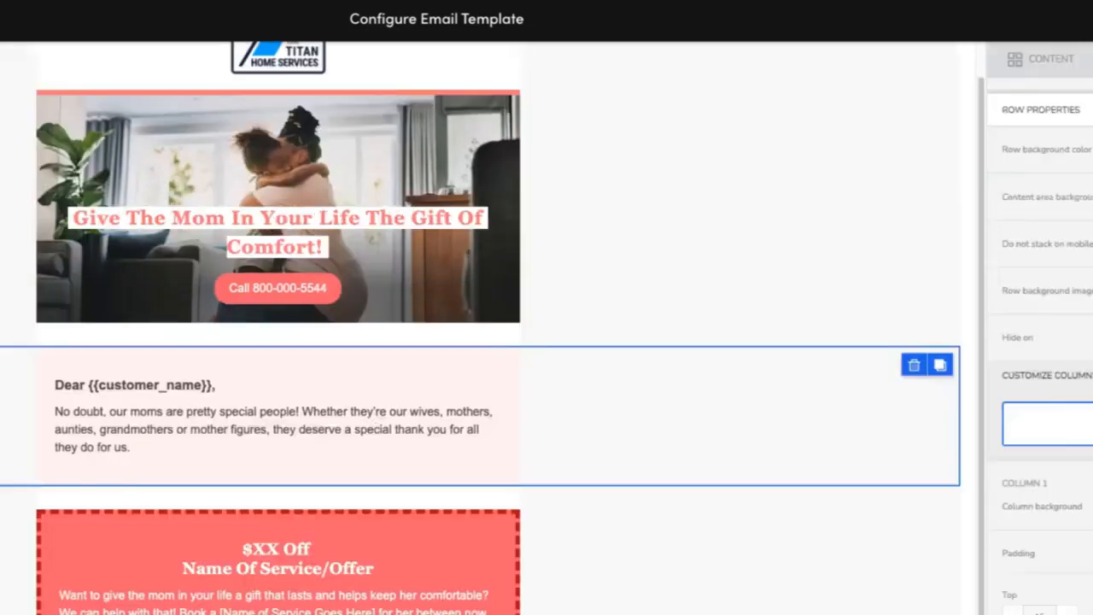
Replace the text block's content with the '$XX Off' and 'Name Of Service/Offer' heading copied from the reference template.
triple_click(211, 547)
key(ctrl+c)
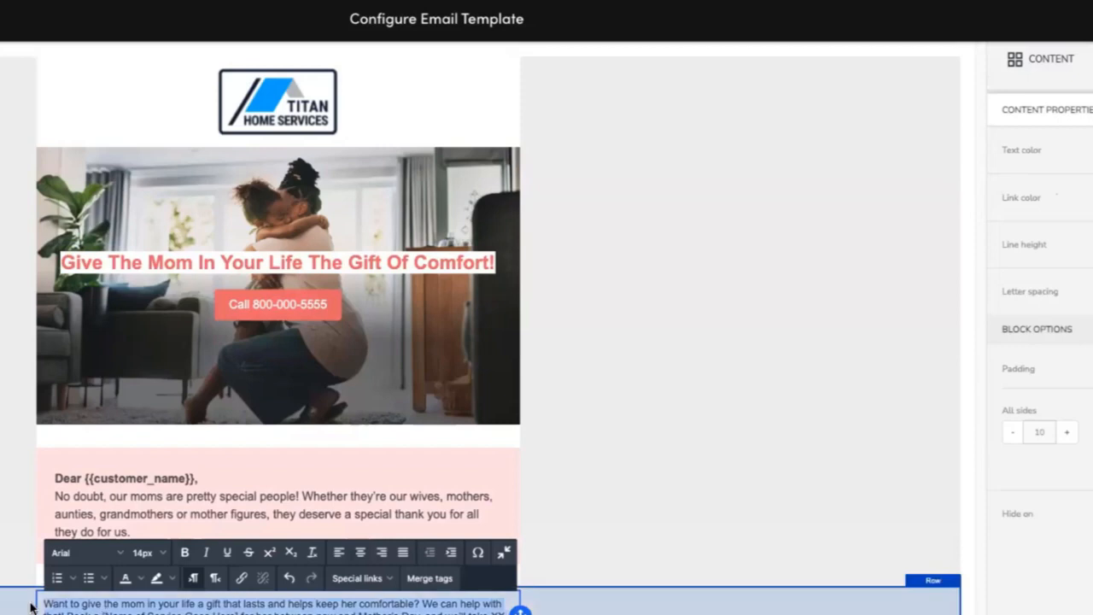
key(BackSpace)
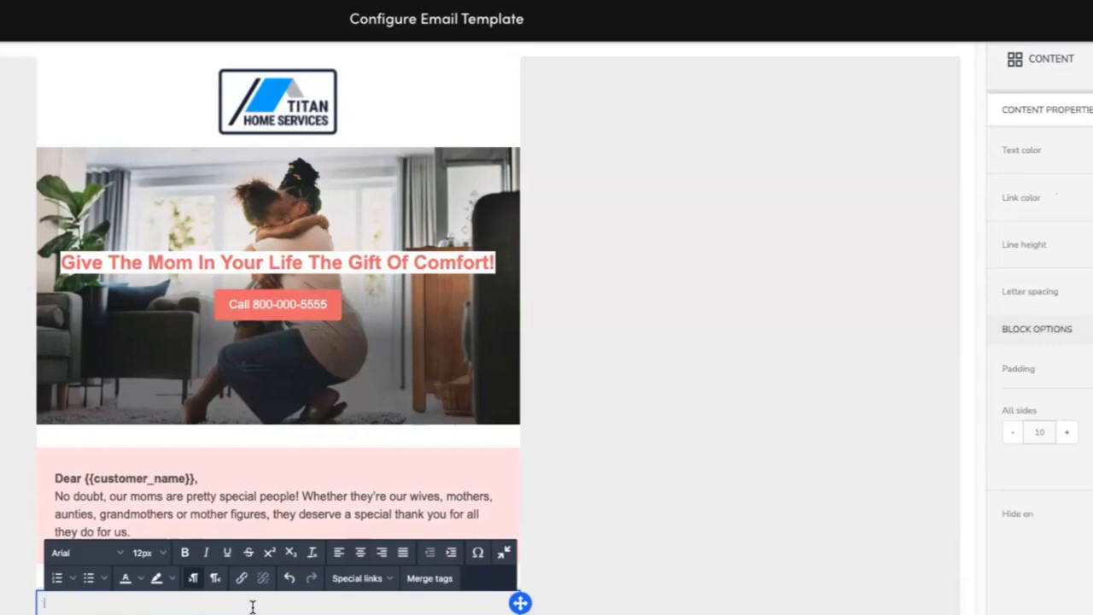
key(ctrl+v)
Center the offer heading text and set its font size to 26px.
drag(150, 612, 62, 596)
click(359, 552)
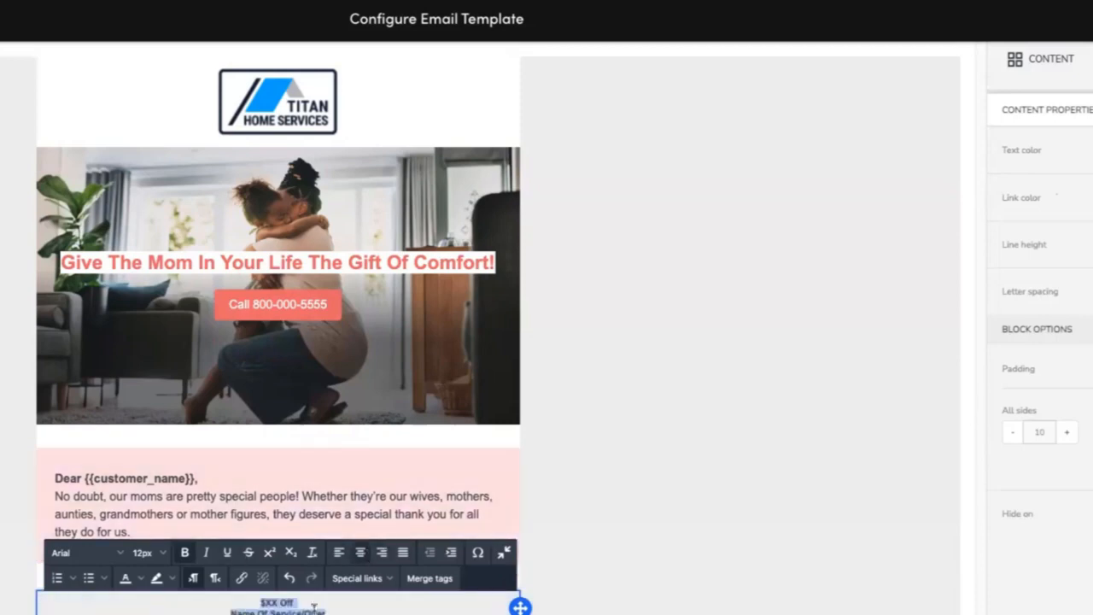
click(357, 612)
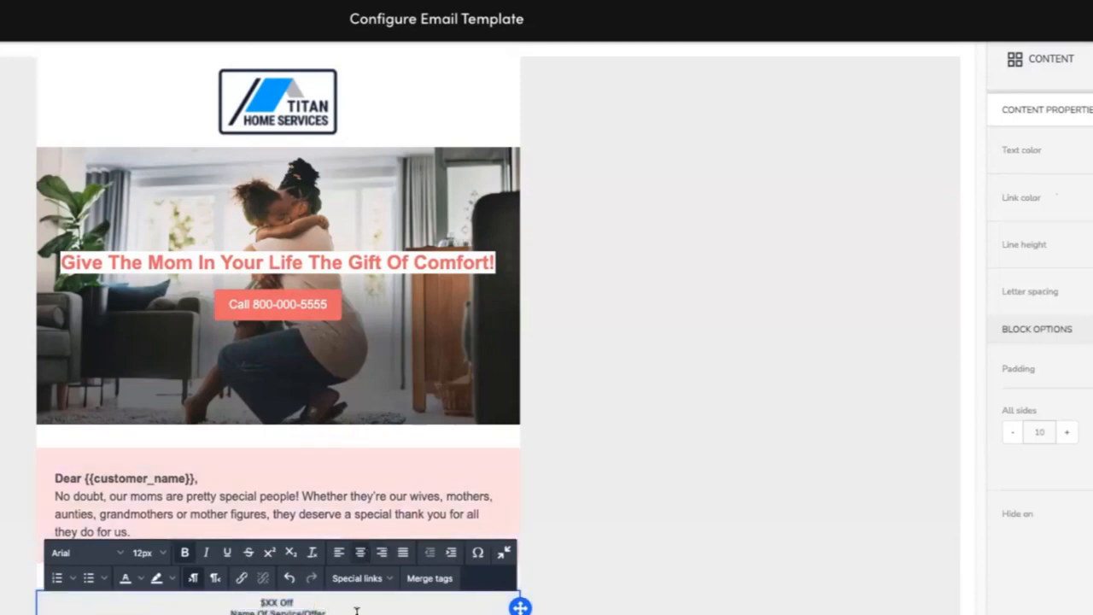
drag(350, 612, 247, 602)
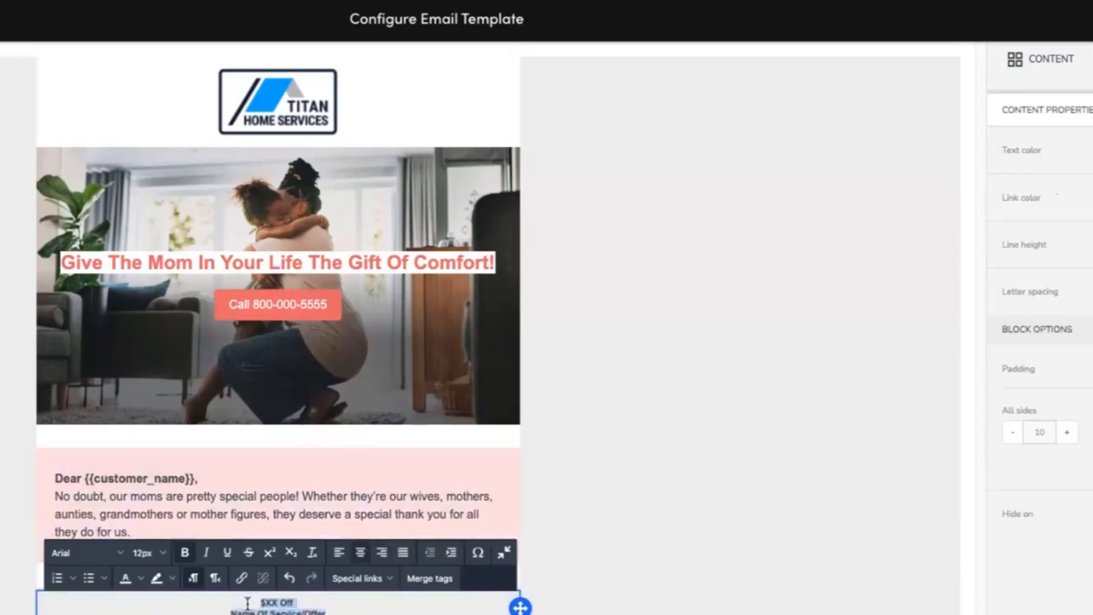
click(150, 552)
scroll(147, 596, down, 1)
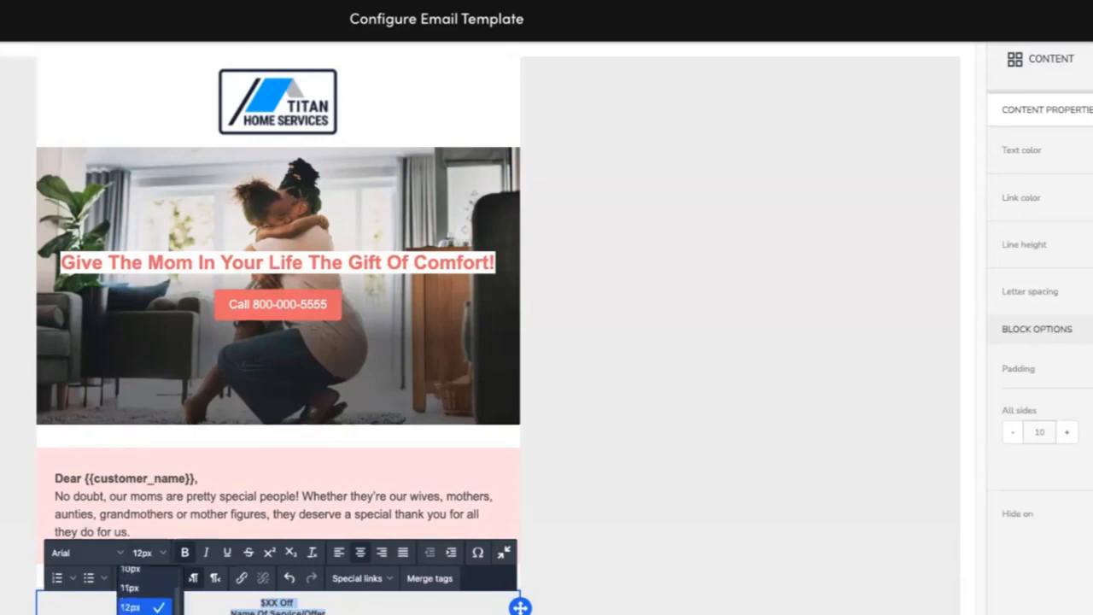
click(137, 612)
click(401, 612)
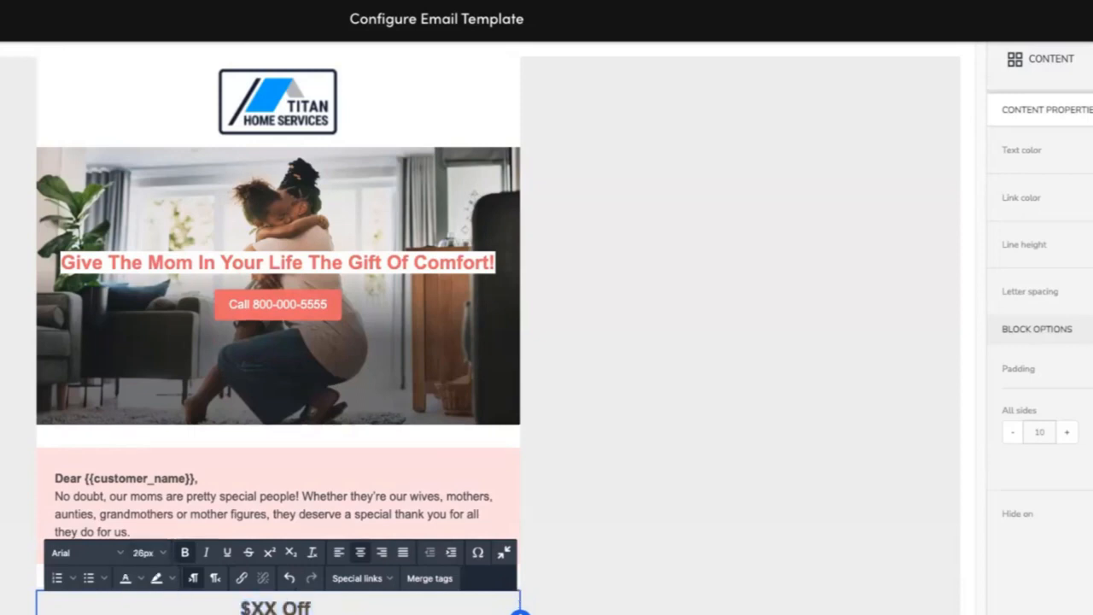
Compare the offer heading block with the offer paragraph in the reference template.
click(589, 601)
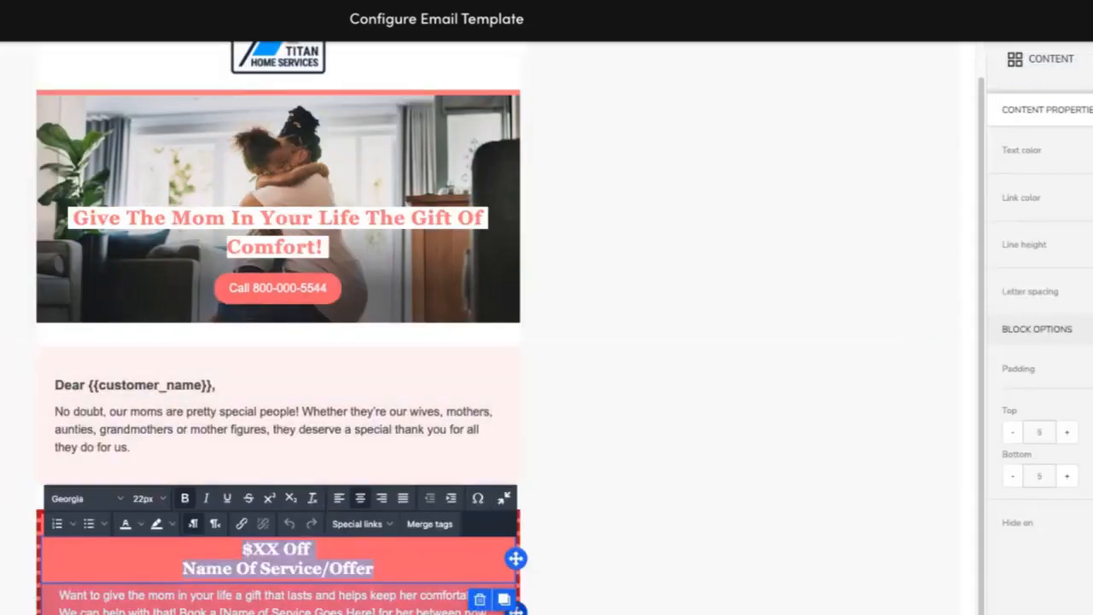
drag(282, 613, 61, 589)
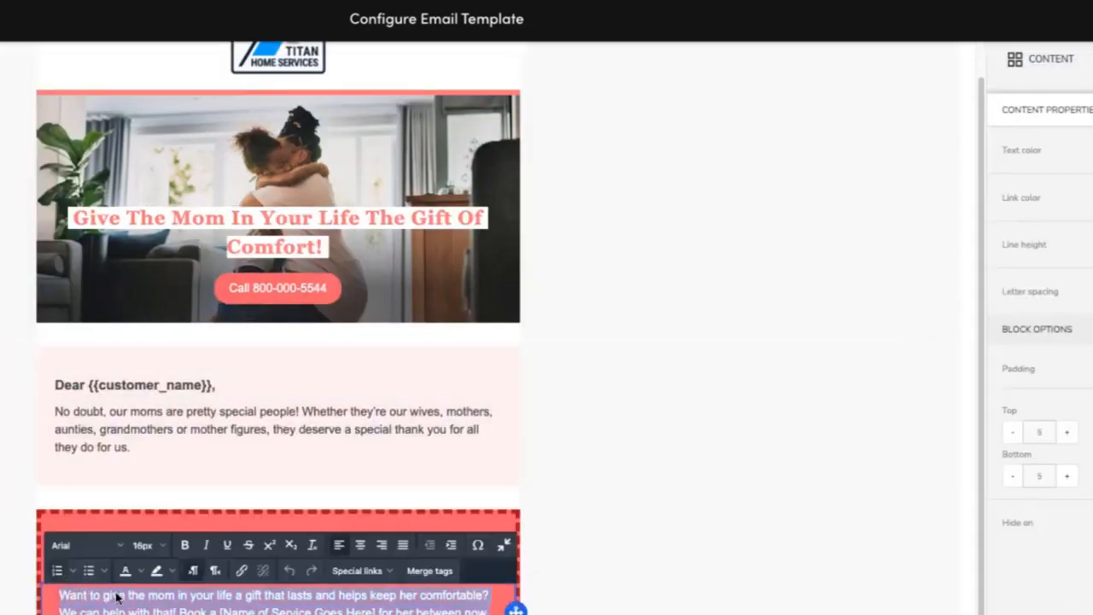
click(722, 482)
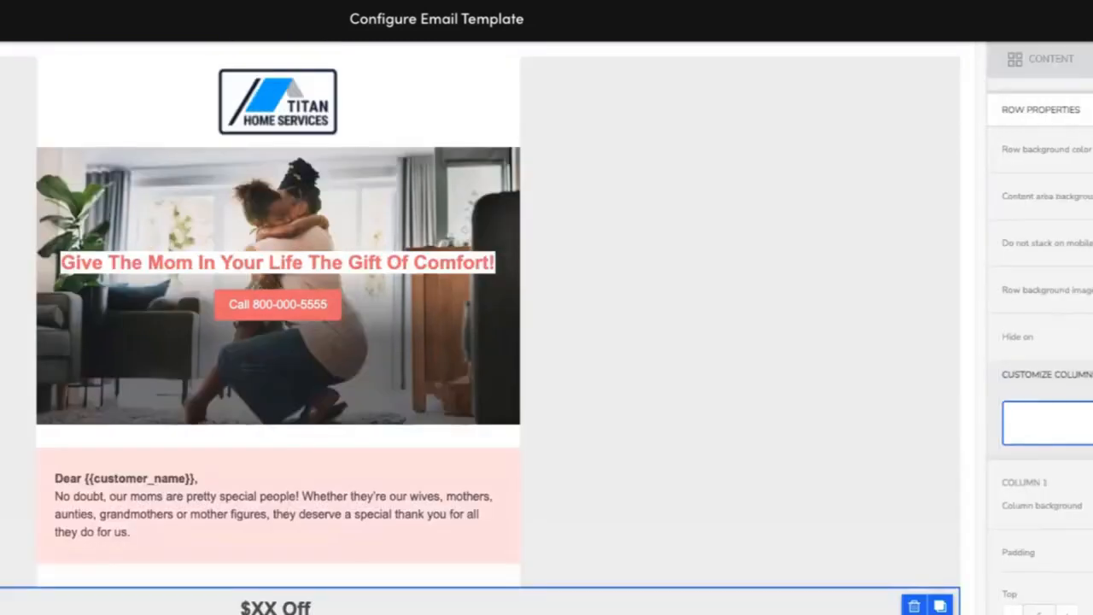
click(274, 607)
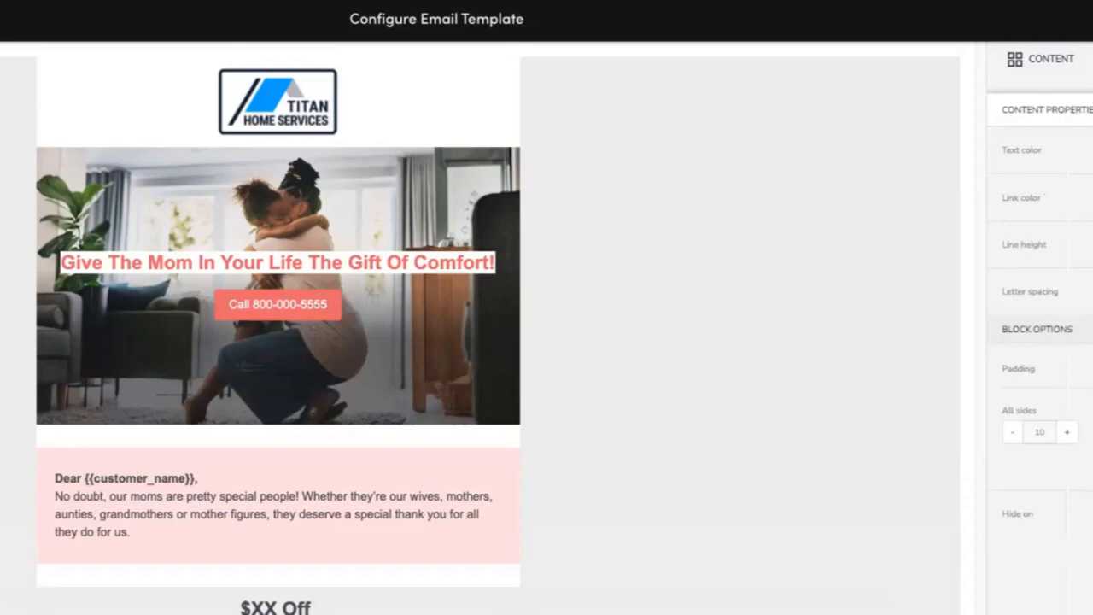
click(275, 608)
key(ctrl+a)
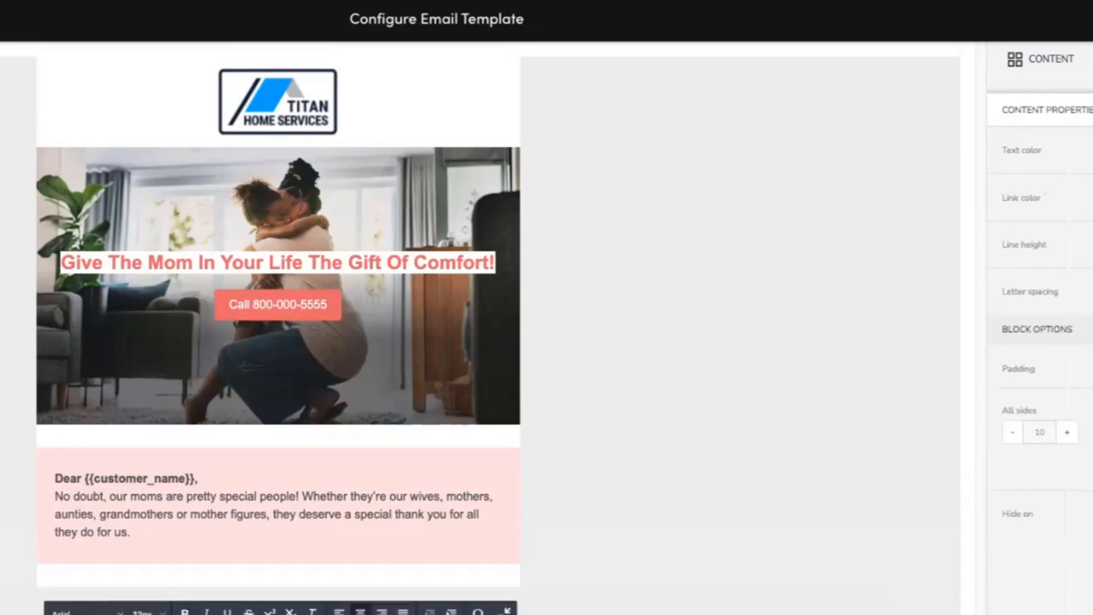
click(626, 596)
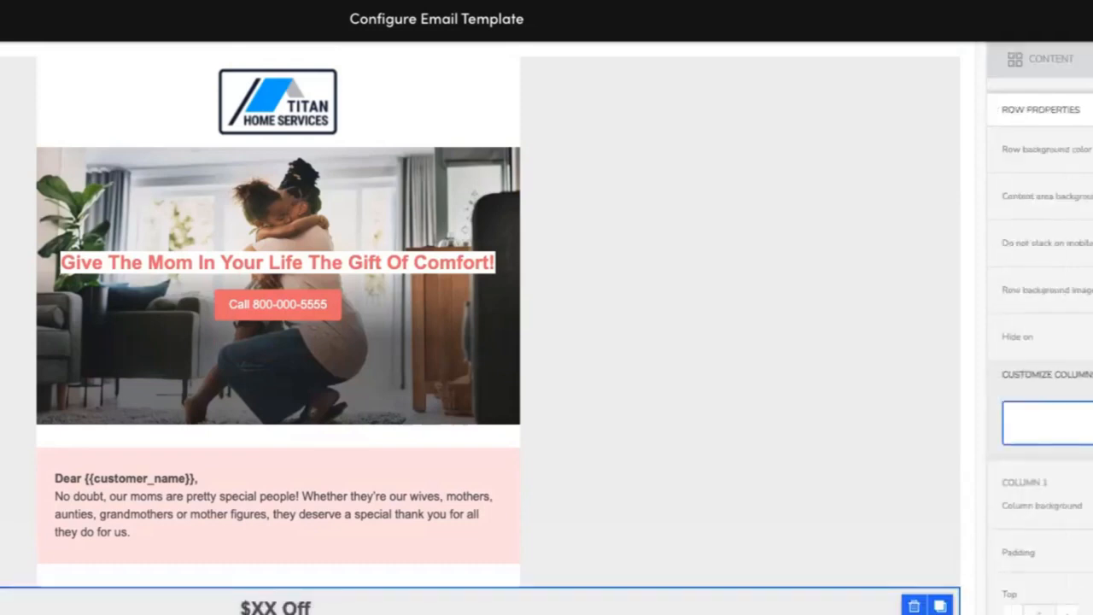
click(275, 610)
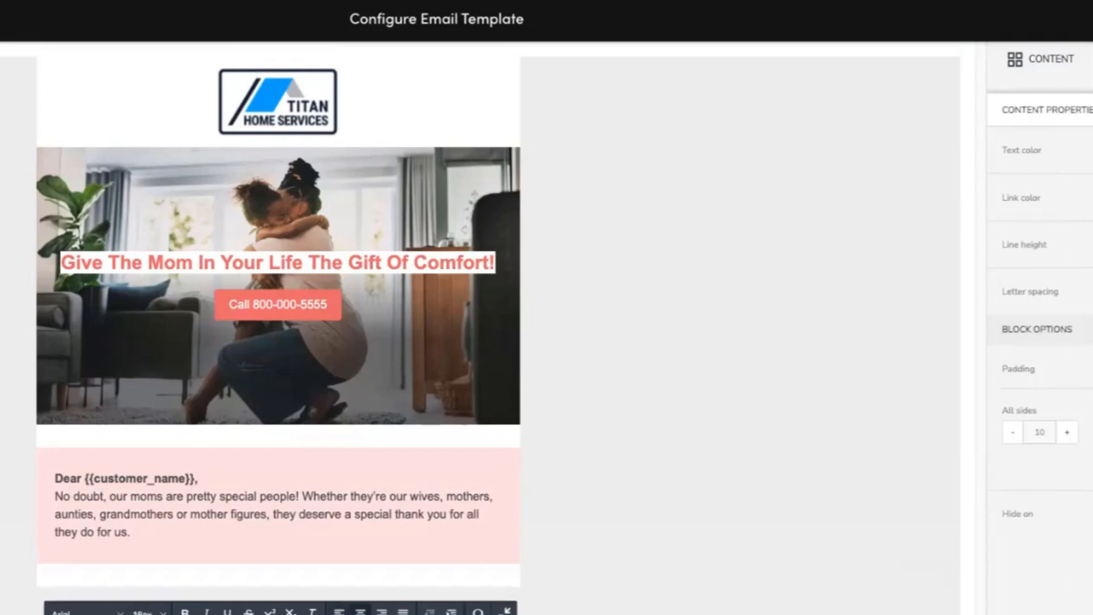
click(339, 612)
click(580, 606)
click(275, 609)
Set the offer heading block's padding to 5 on top and 30 at the bottom.
click(1091, 369)
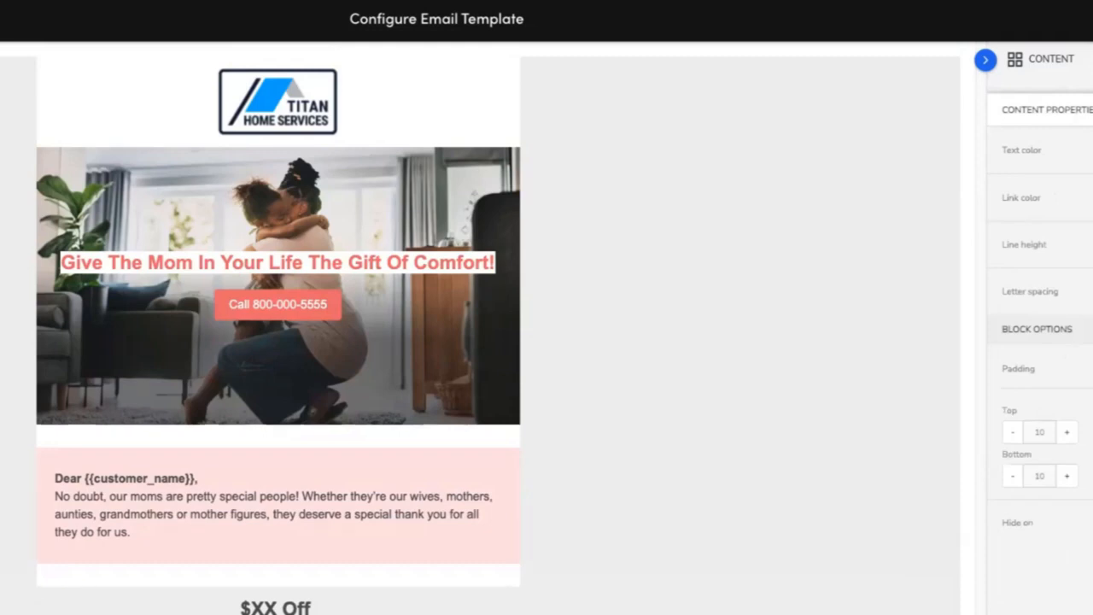
click(1067, 476)
click(734, 609)
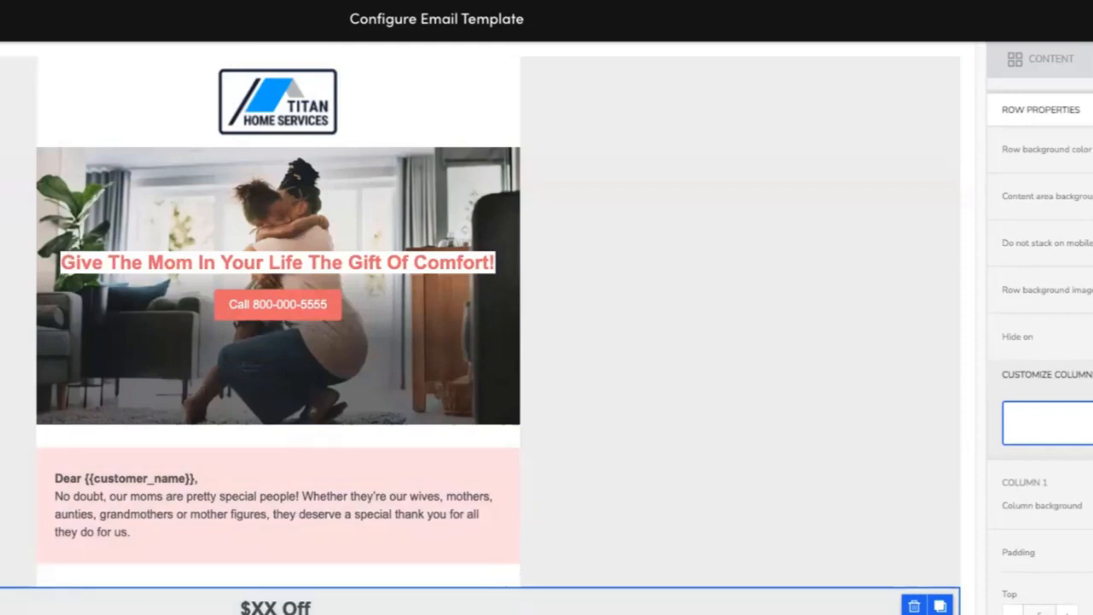
click(276, 608)
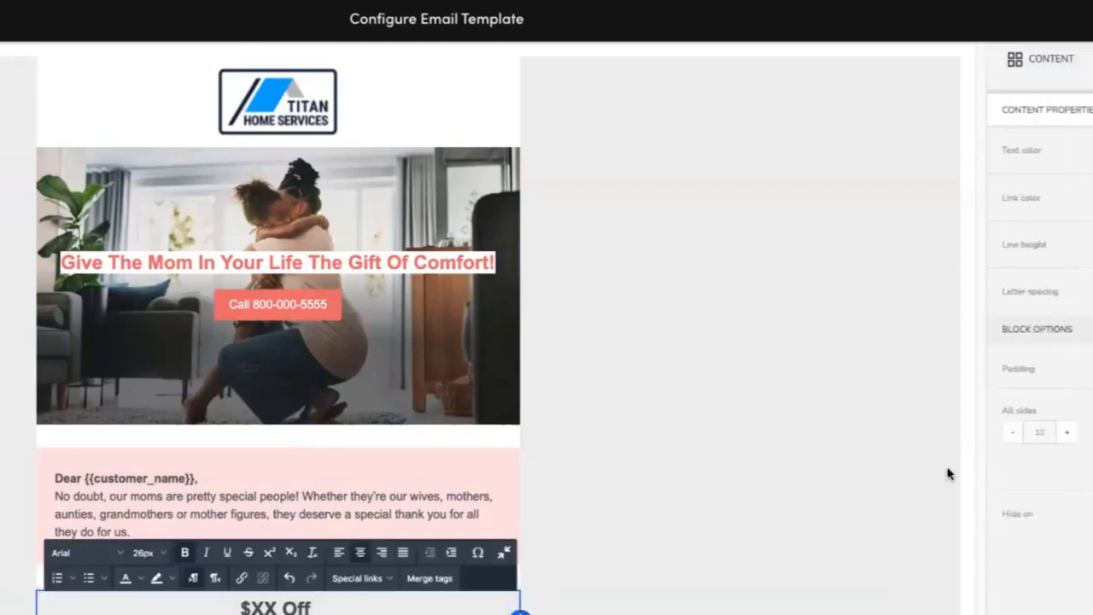
click(1089, 369)
click(1011, 476)
click(1012, 476)
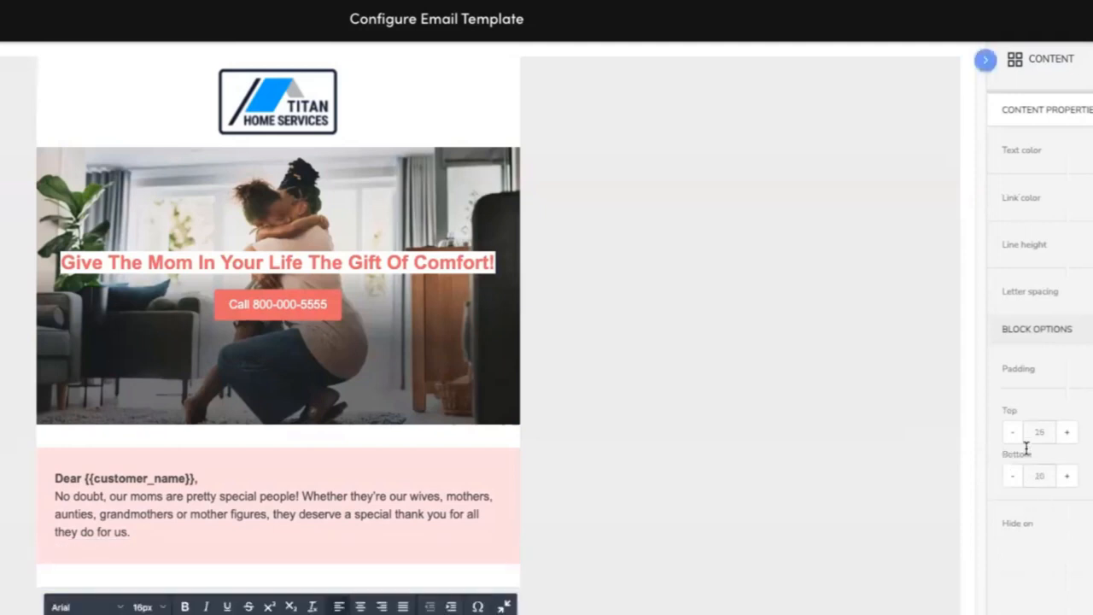
click(1020, 437)
click(1020, 438)
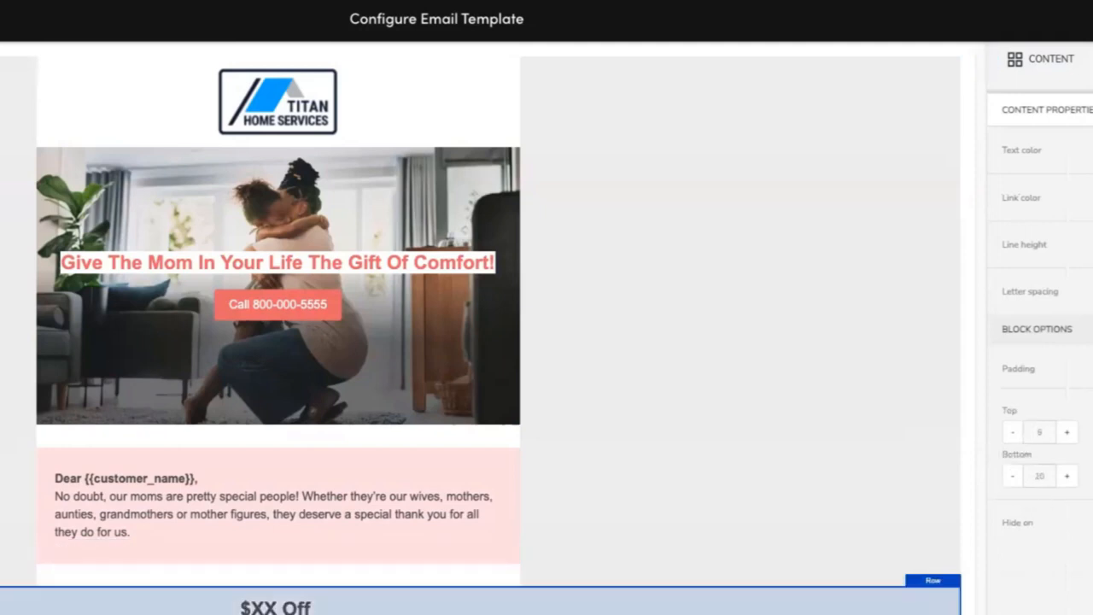
click(769, 610)
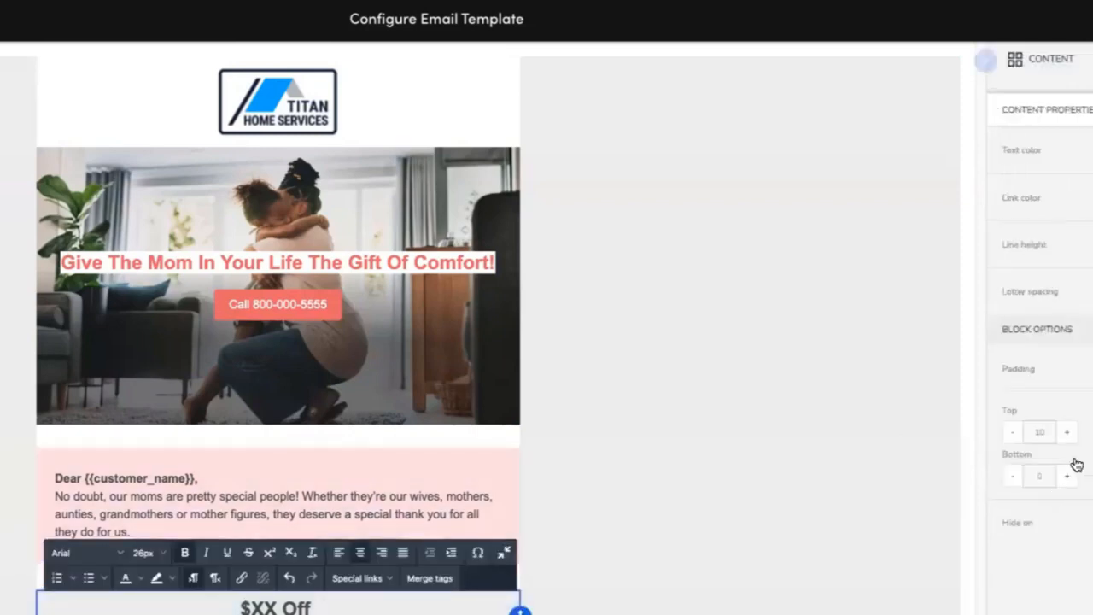
click(1073, 439)
click(1064, 483)
Set the offer row's background color to a coral red.
click(769, 609)
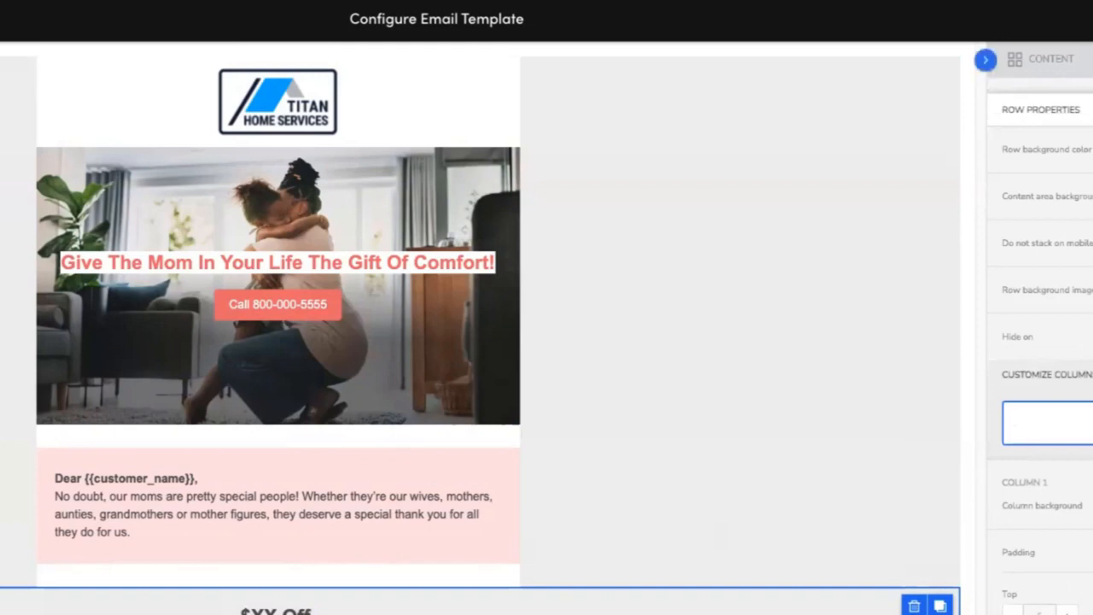
click(1091, 150)
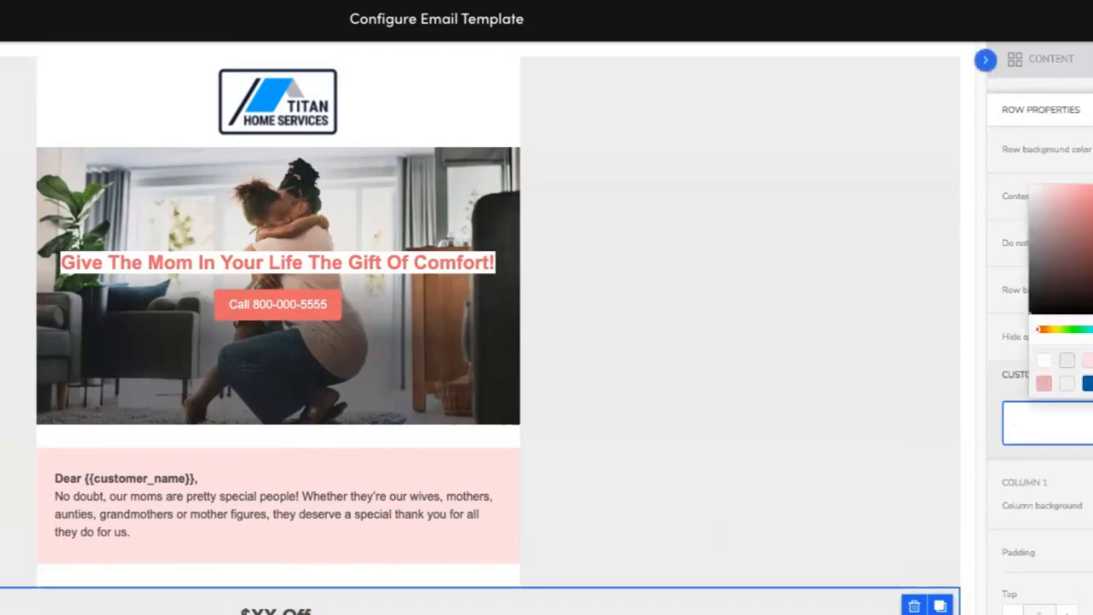
drag(1092, 243, 1091, 191)
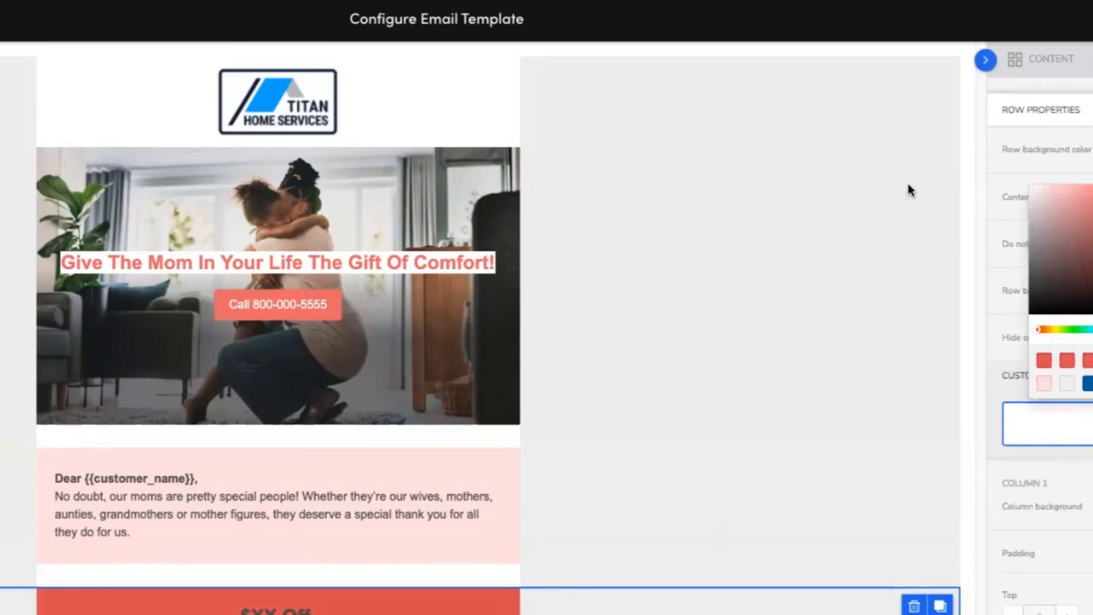
click(708, 254)
Select the offer heading text and change its color to white.
click(278, 613)
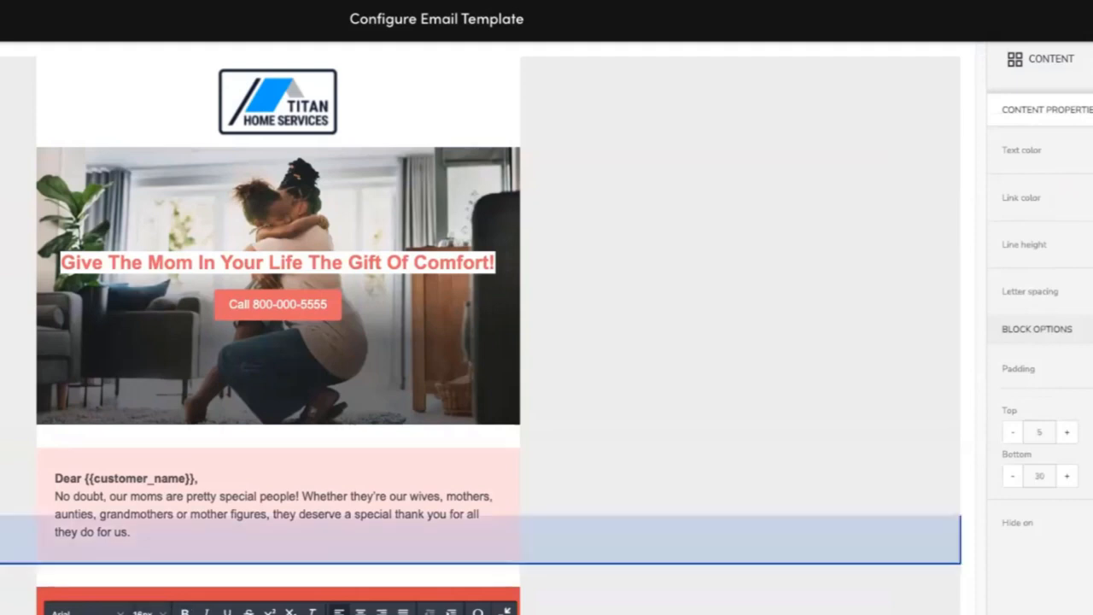
click(1090, 150)
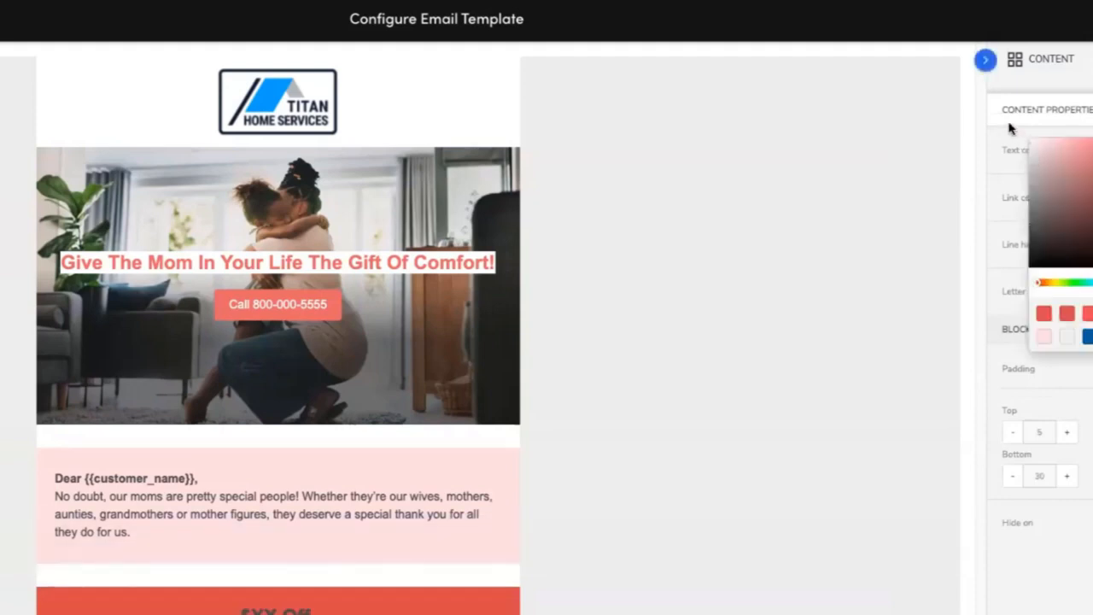
click(319, 611)
drag(319, 612, 194, 602)
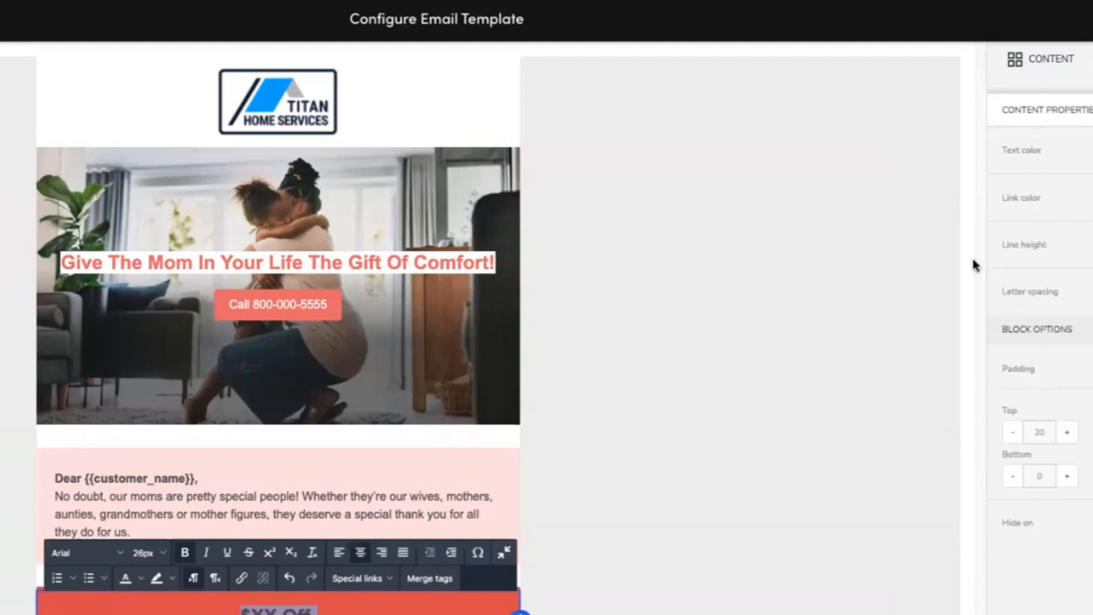
click(1090, 150)
drag(1051, 171, 981, 100)
click(837, 557)
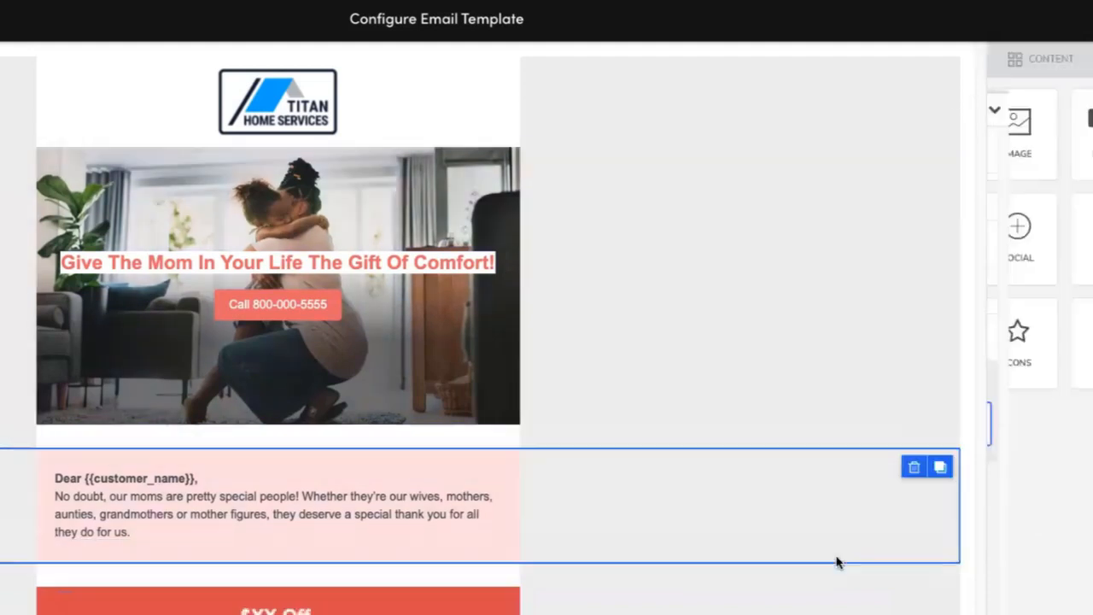
Increase the offer heading block's bottom padding.
click(836, 608)
click(297, 611)
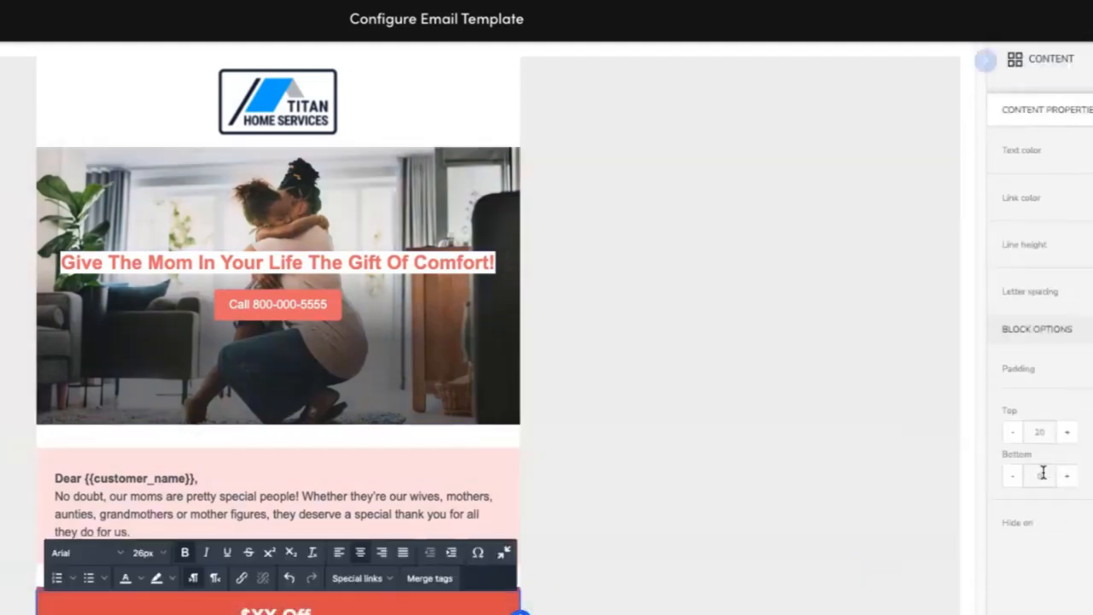
click(1064, 479)
click(676, 531)
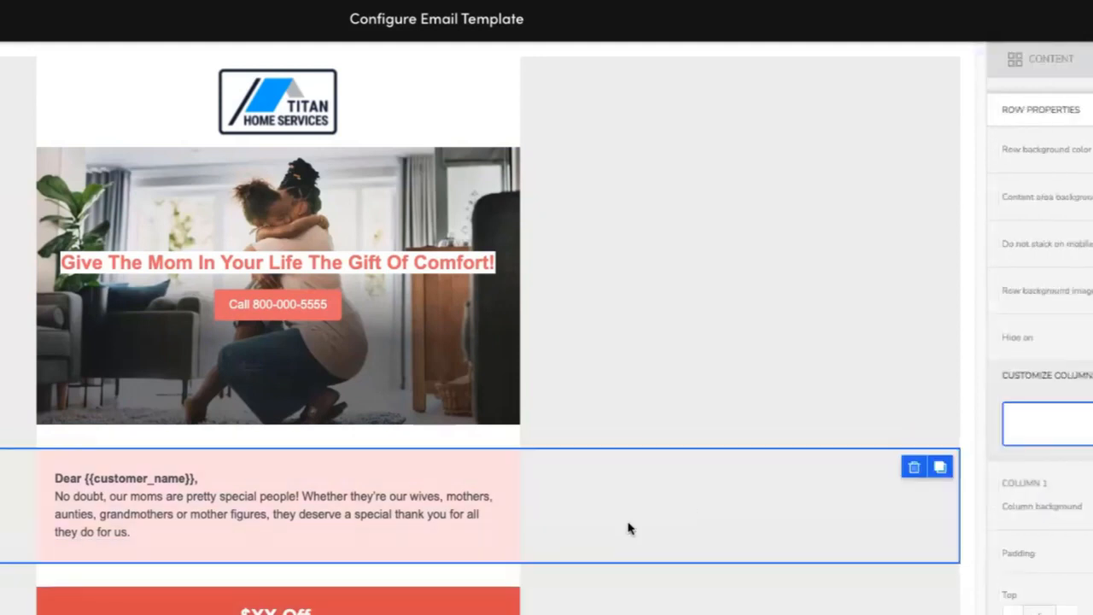
Examine the row properties of the offer and greeting rows in the template.
click(620, 597)
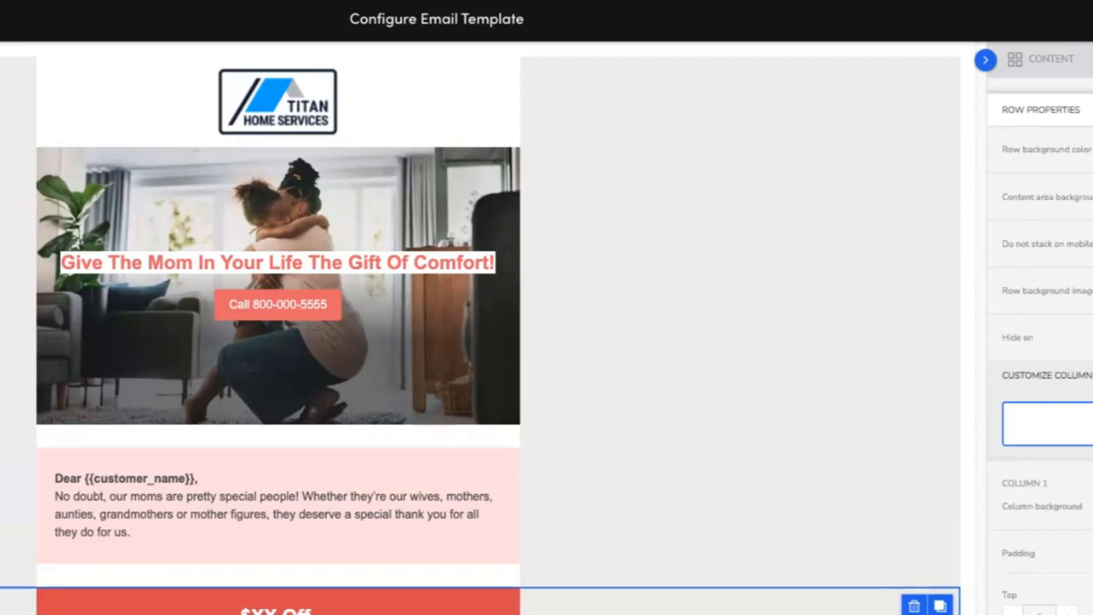
scroll(1040, 371, down, 1)
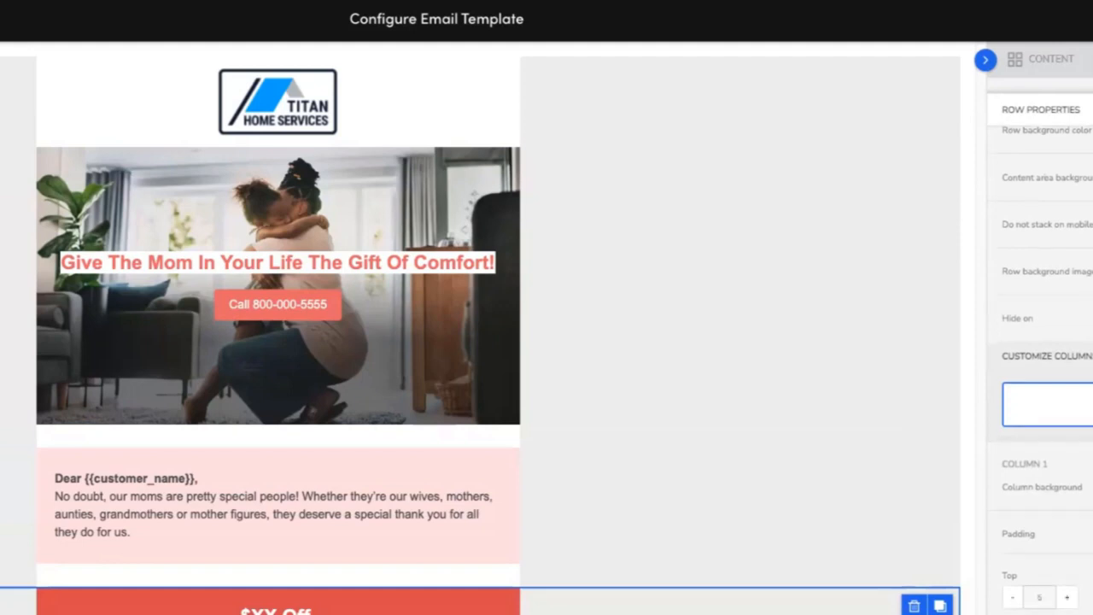
scroll(1040, 371, up, 1)
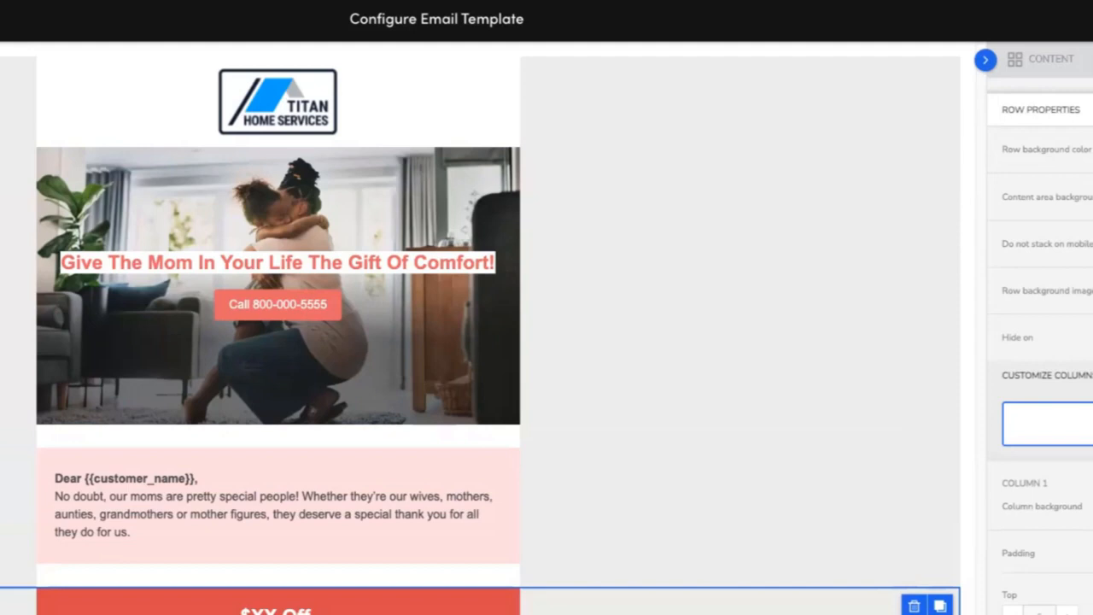
scroll(1039, 371, down, 5)
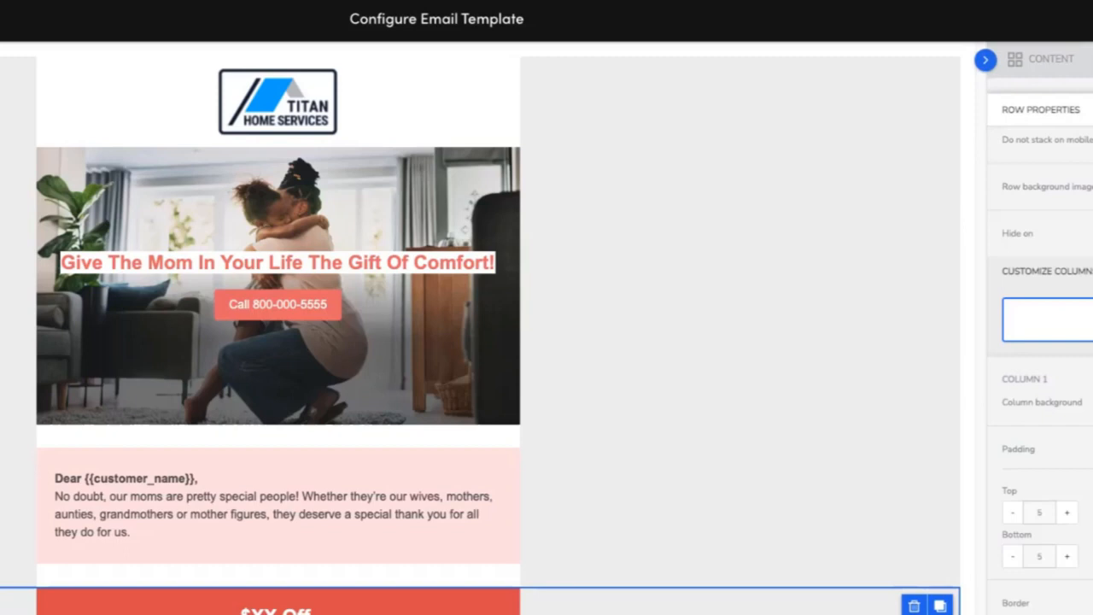
scroll(1040, 367, up, 1)
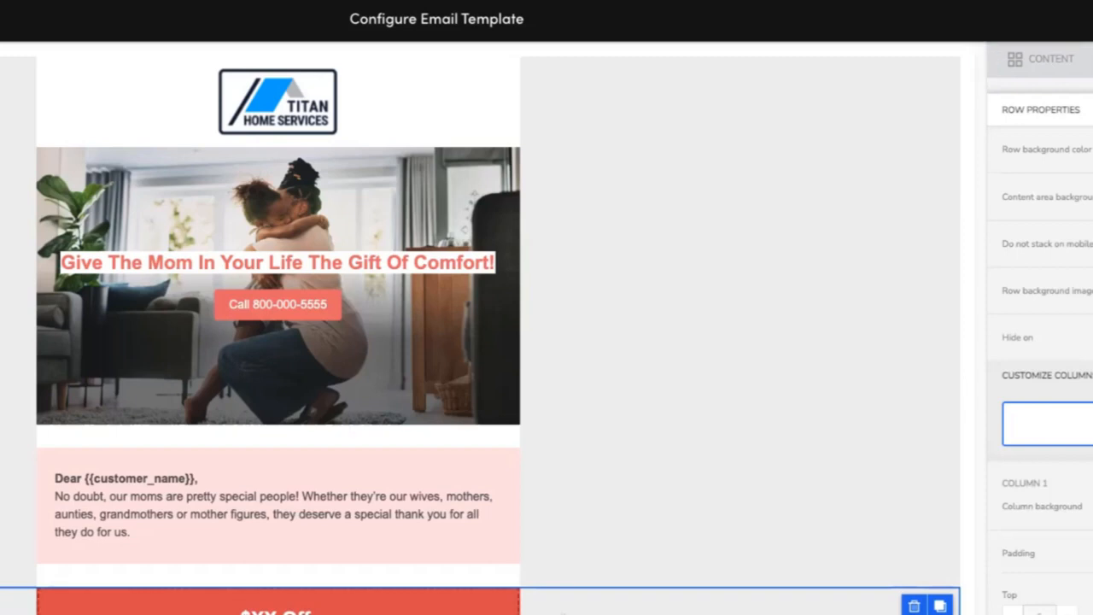
click(588, 460)
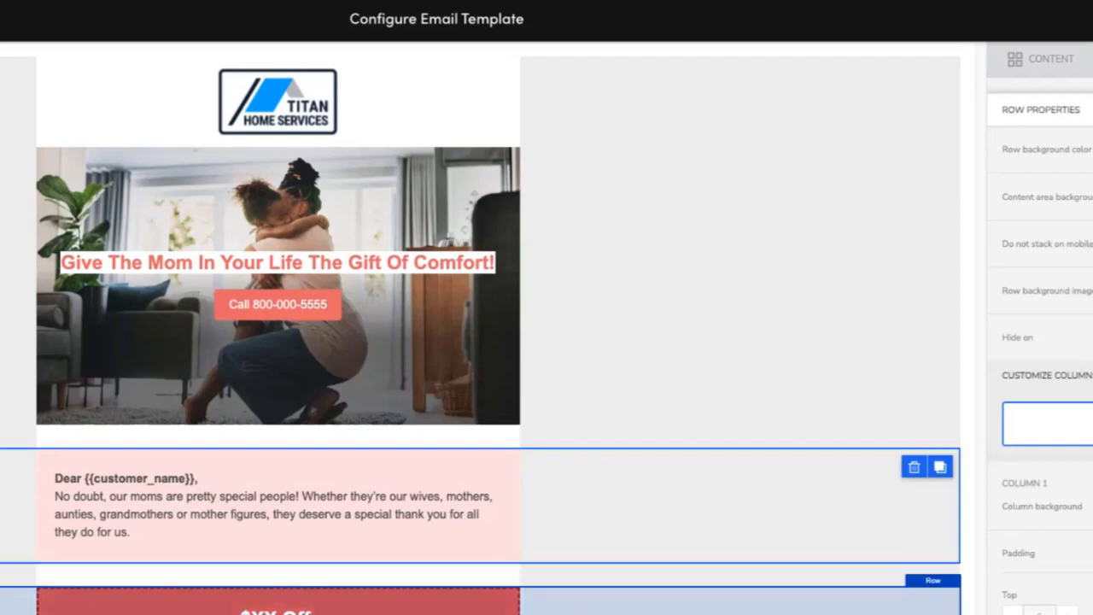
click(580, 598)
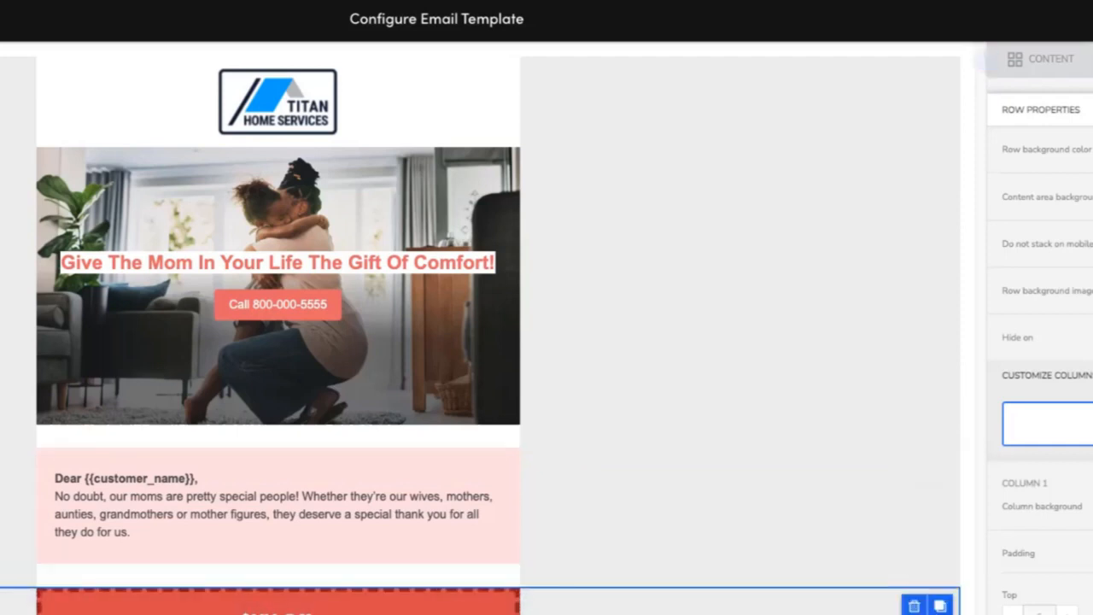
click(690, 373)
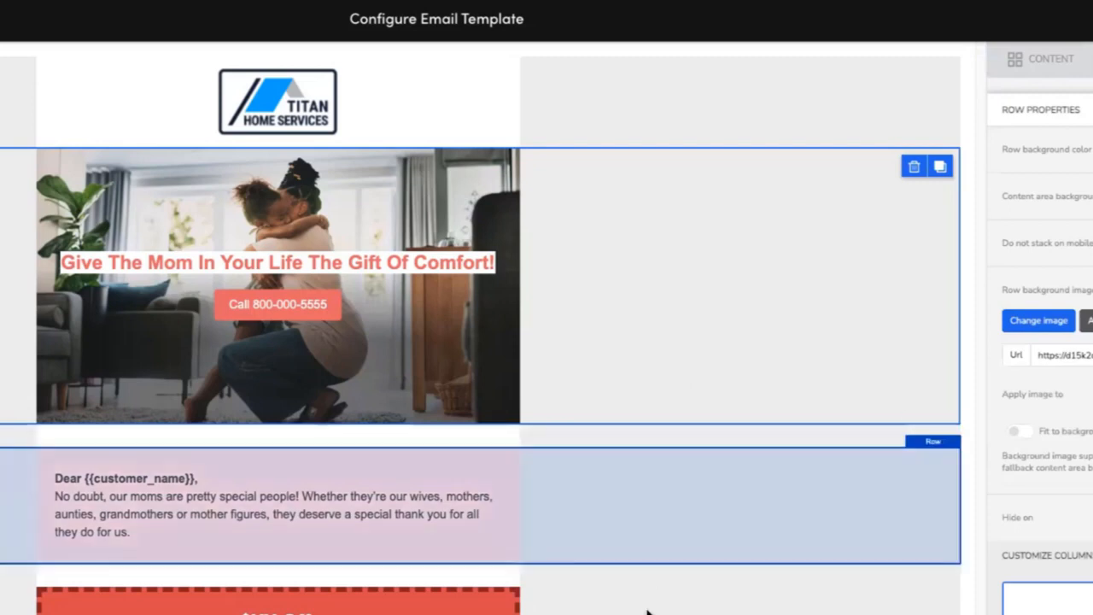
click(781, 604)
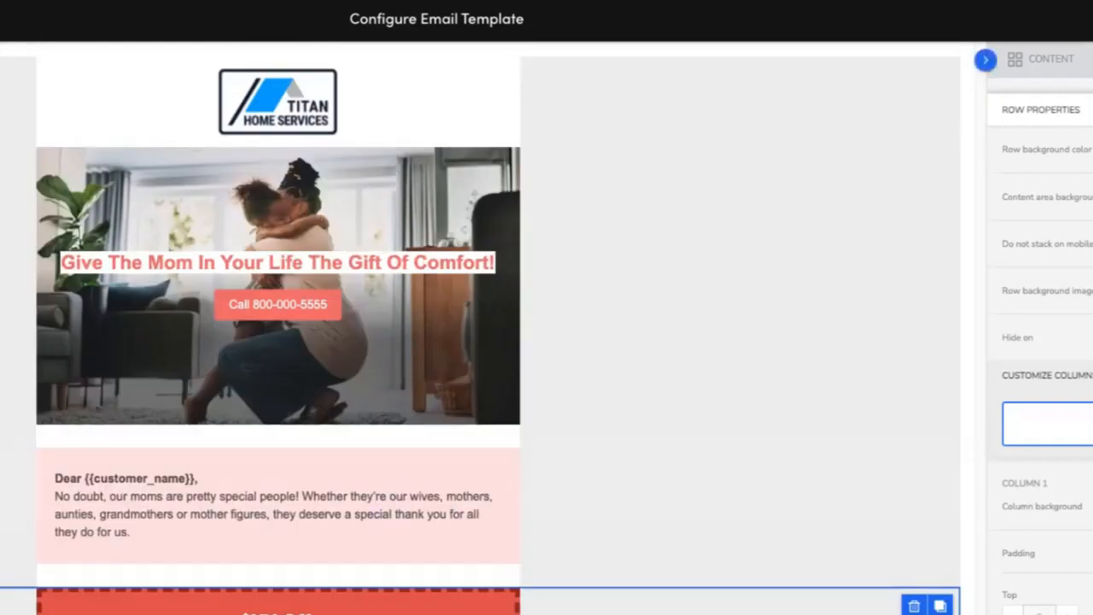
Review the offer row's background color and compare the offer section with the reference design.
click(1092, 150)
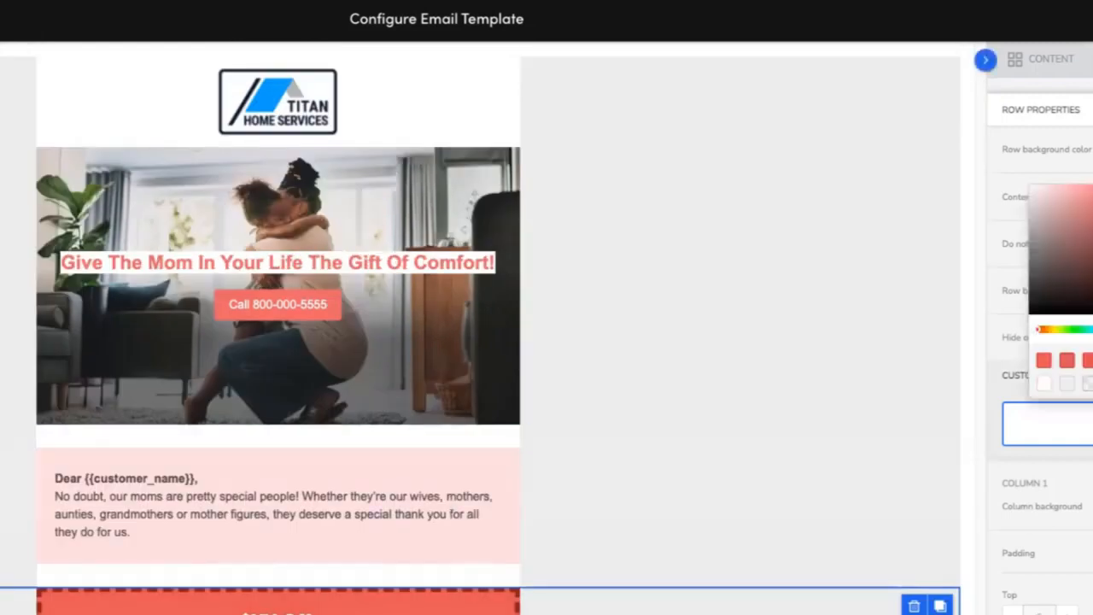
click(798, 331)
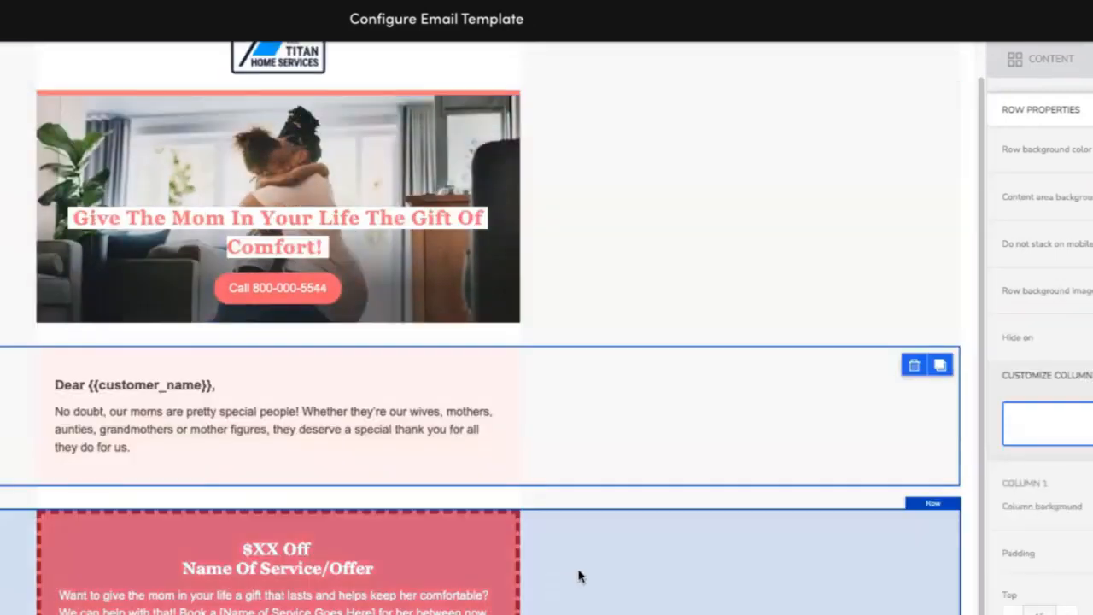
scroll(578, 575, down, 3)
click(632, 546)
scroll(632, 547, down, 2)
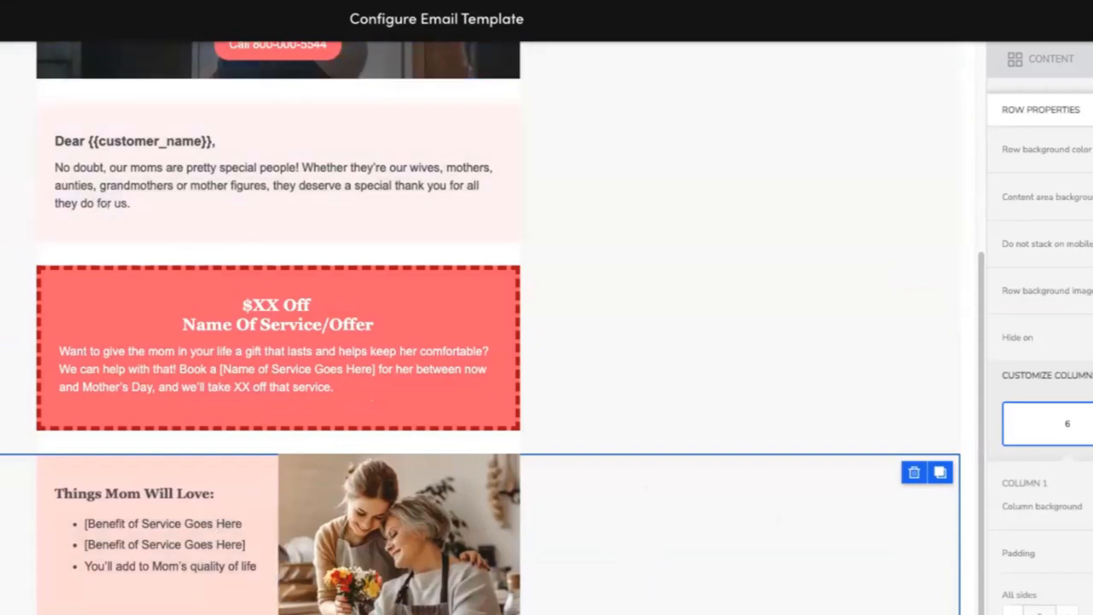
scroll(492, 529, up, 8)
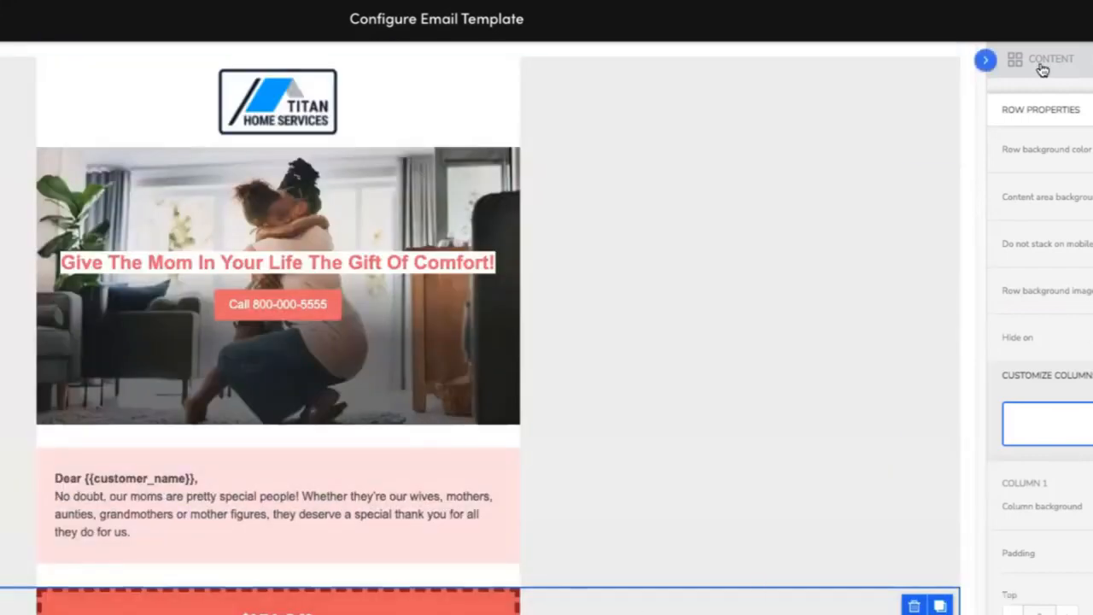
Add a two-column row from the content panel below the offer section.
click(1037, 65)
click(1091, 59)
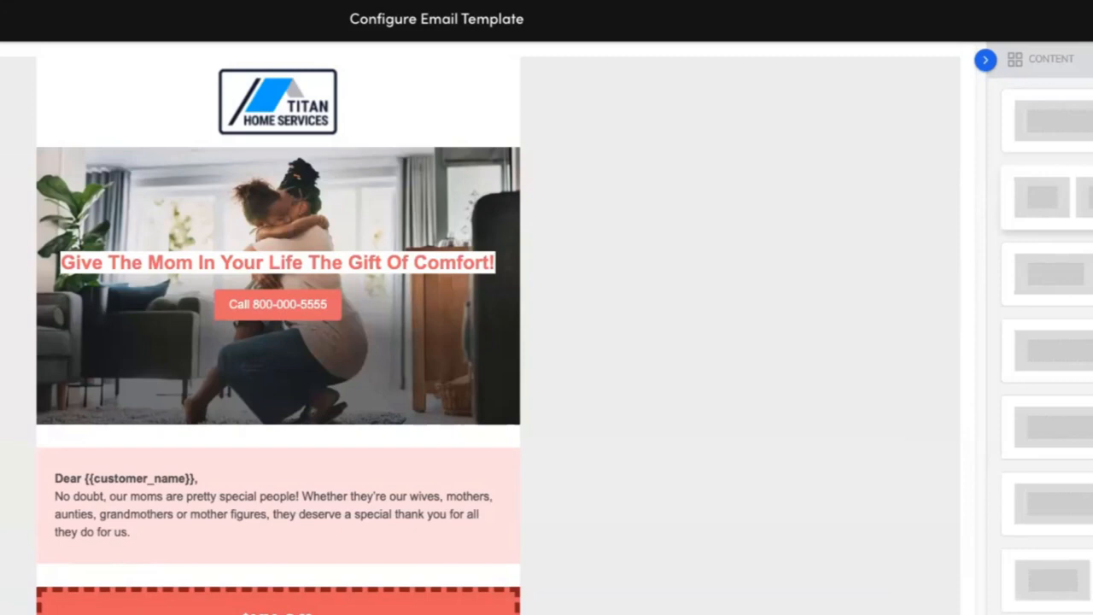
drag(1092, 198, 683, 614)
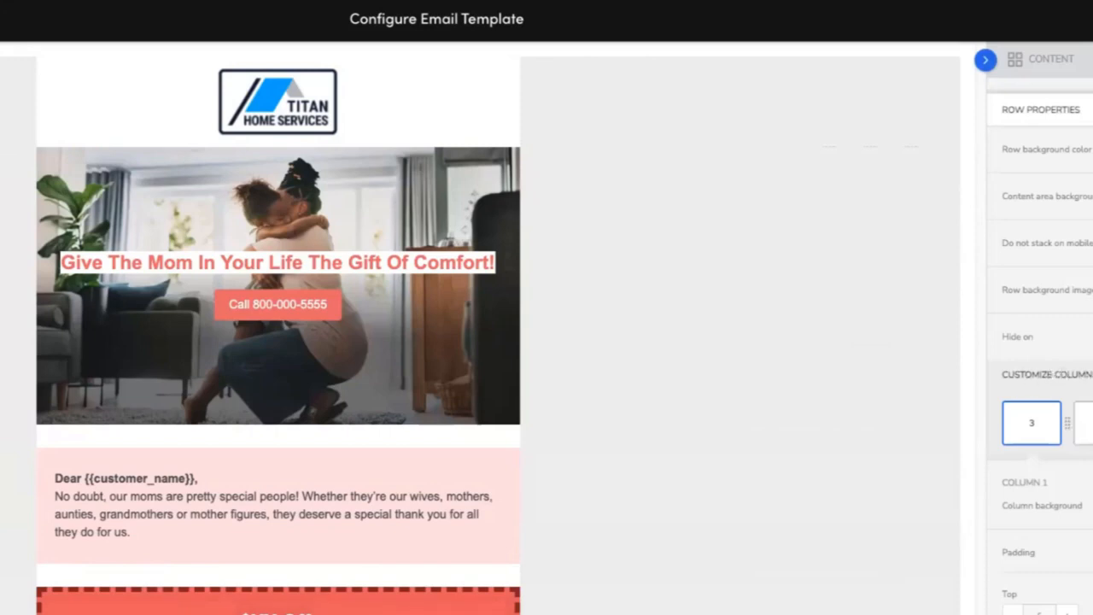
Resize the new row's columns so the first column has a width of 4.
drag(1066, 423, 1092, 430)
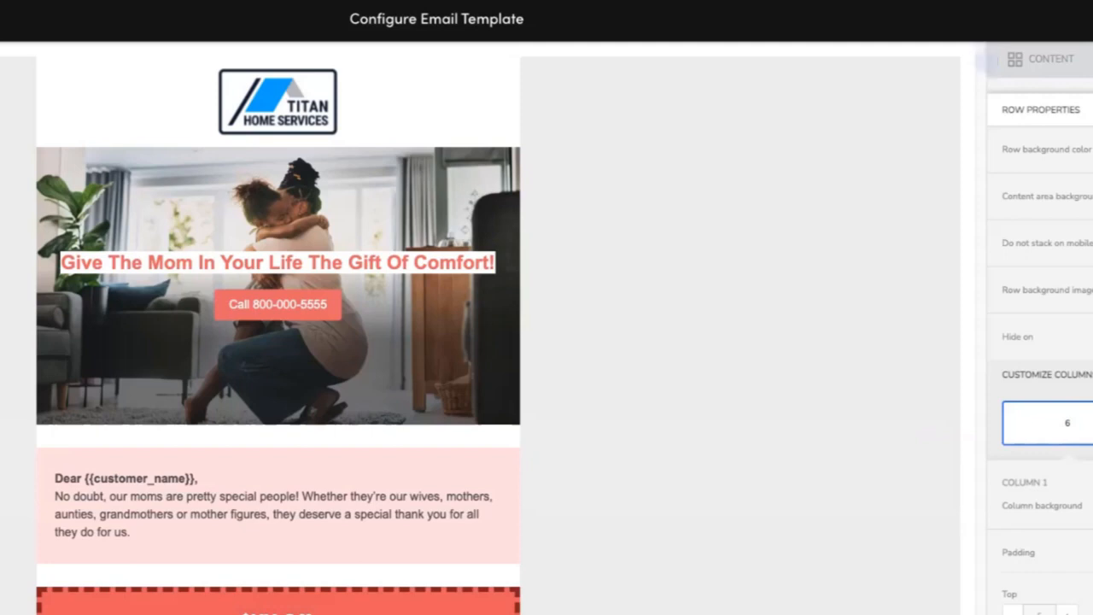
drag(1092, 424, 1090, 423)
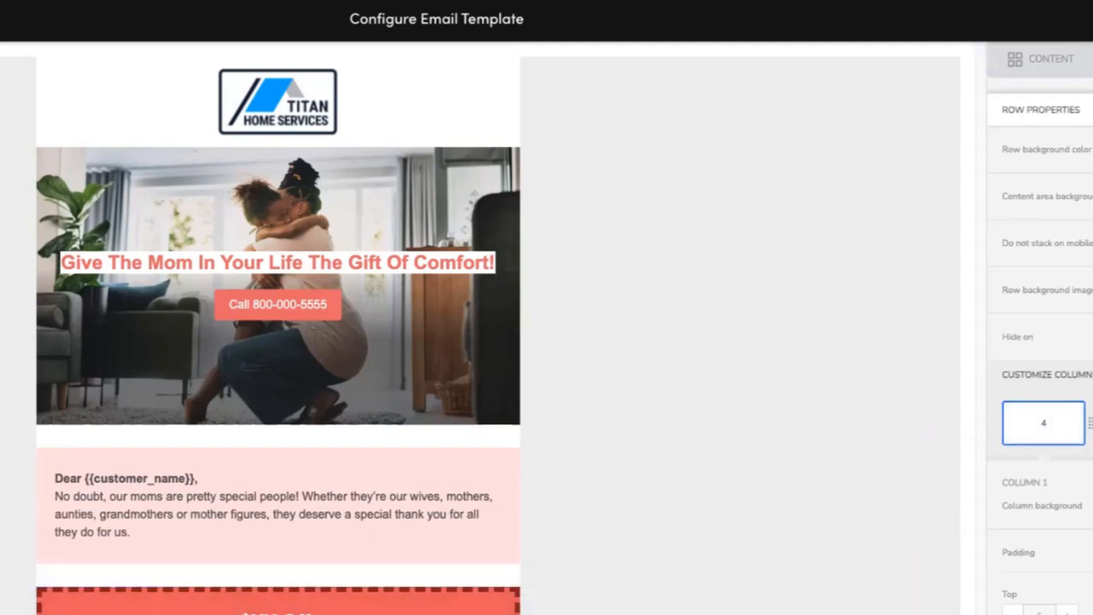
click(1091, 423)
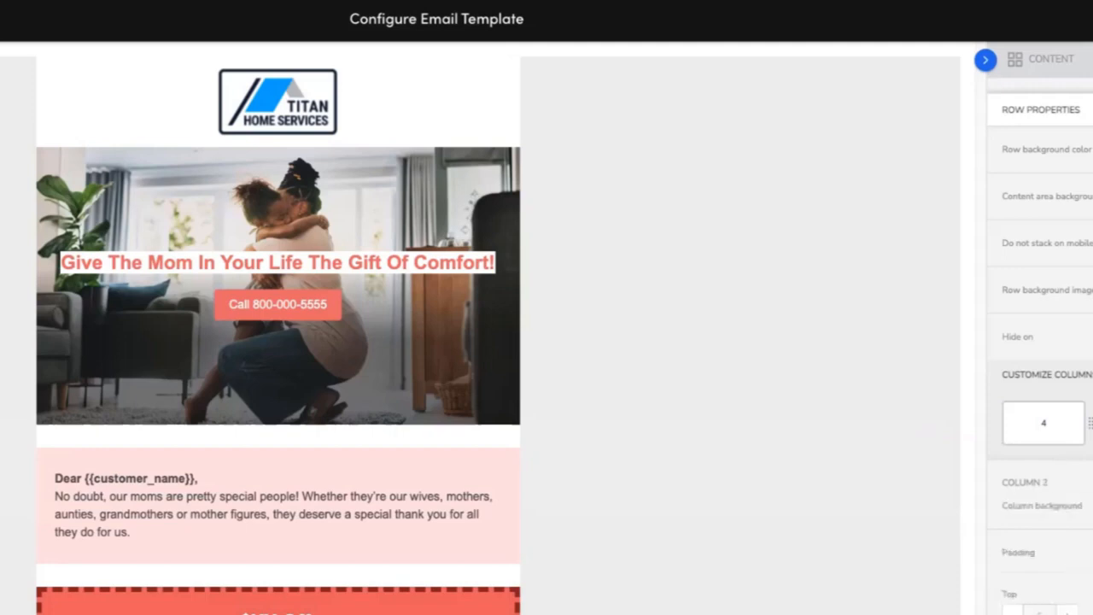
click(1034, 436)
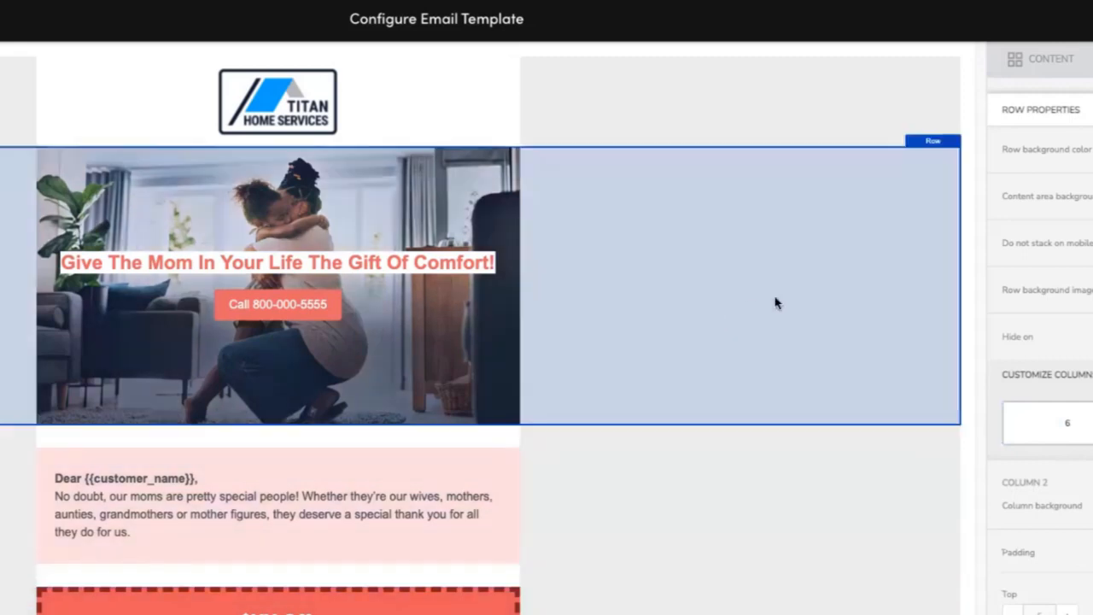
click(792, 333)
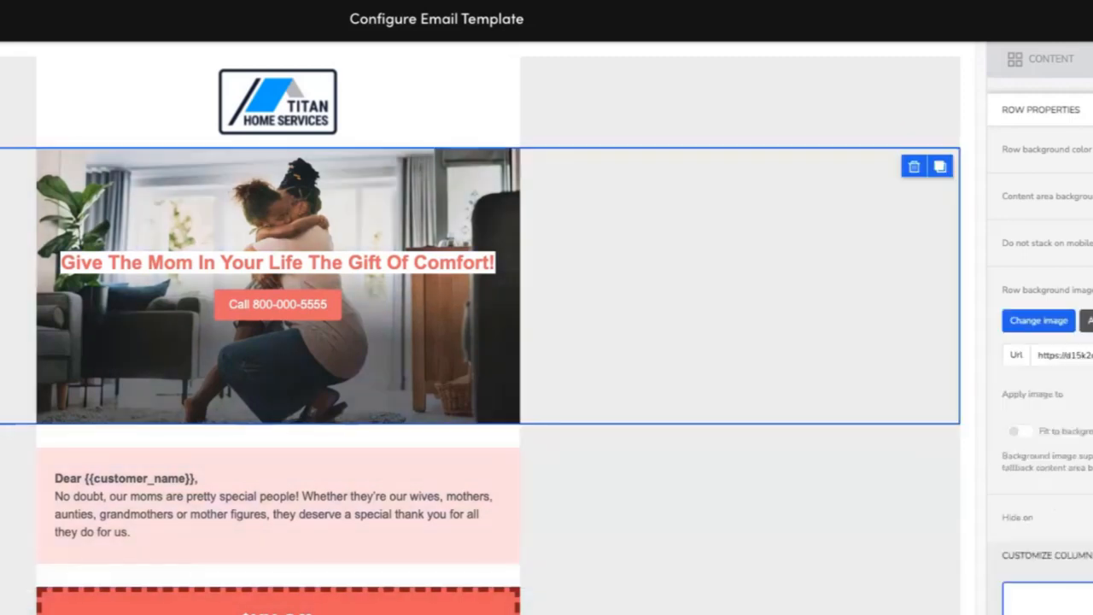
click(751, 606)
click(707, 582)
click(726, 410)
click(735, 610)
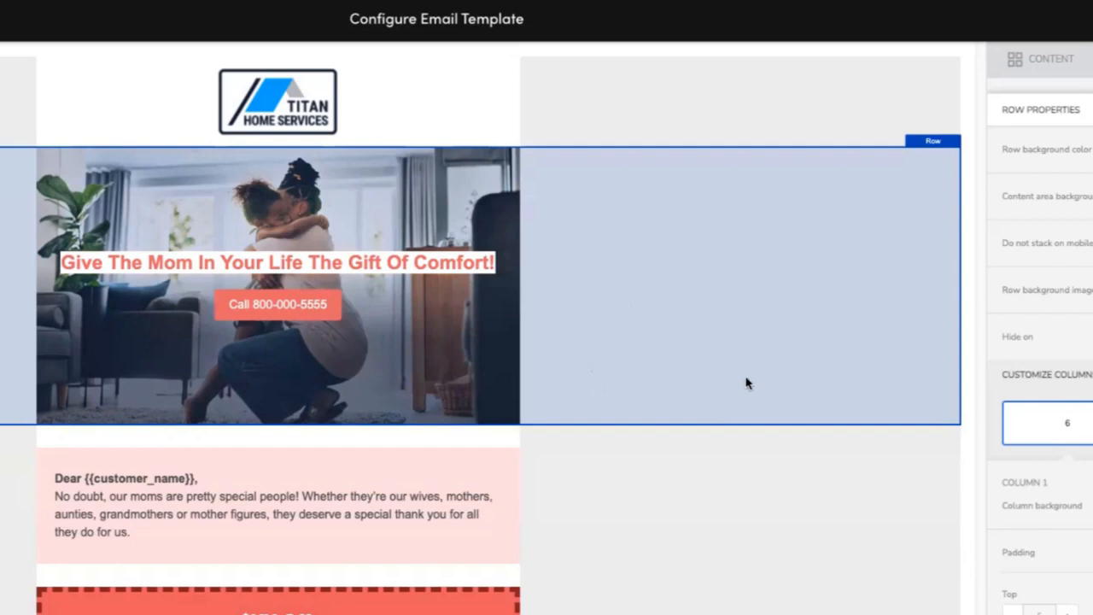
click(687, 534)
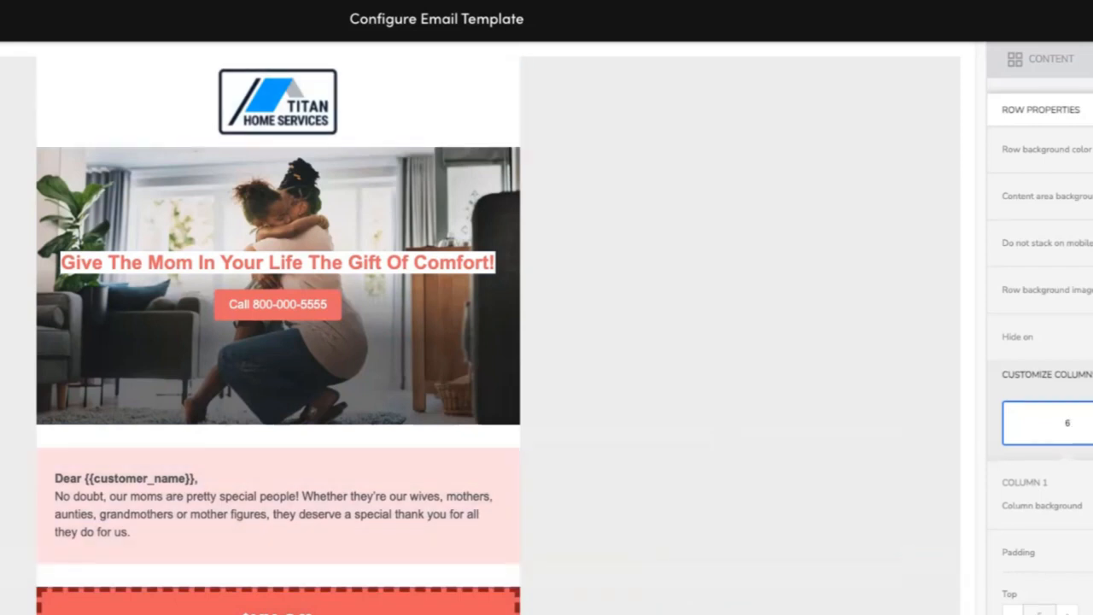
Review the template's rows from the logo and hero down to the offer section.
scroll(181, 472, down, 4)
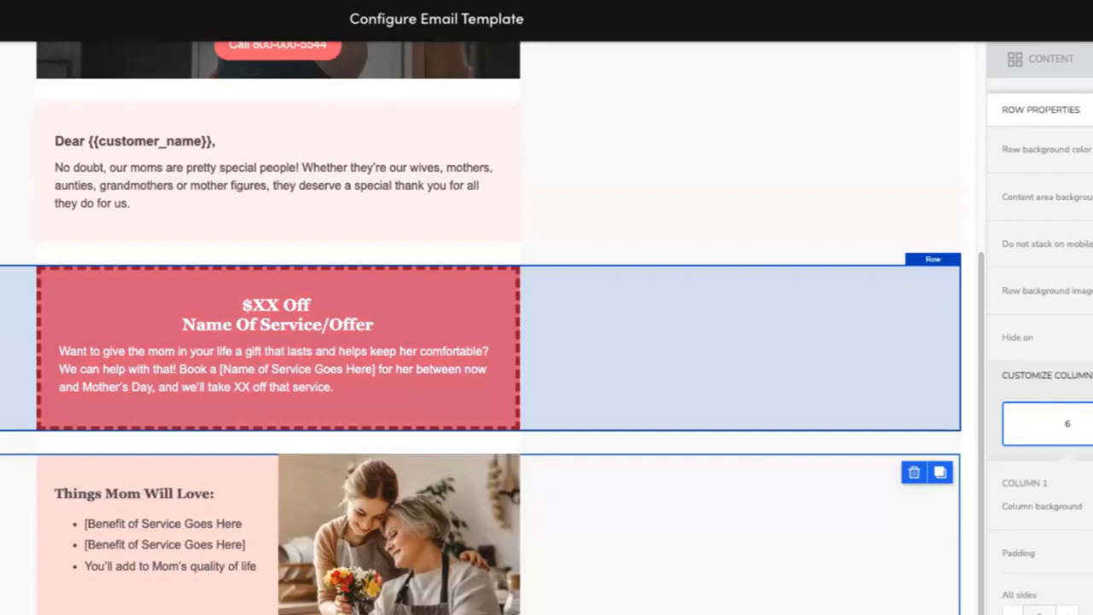
scroll(726, 423, down, 1)
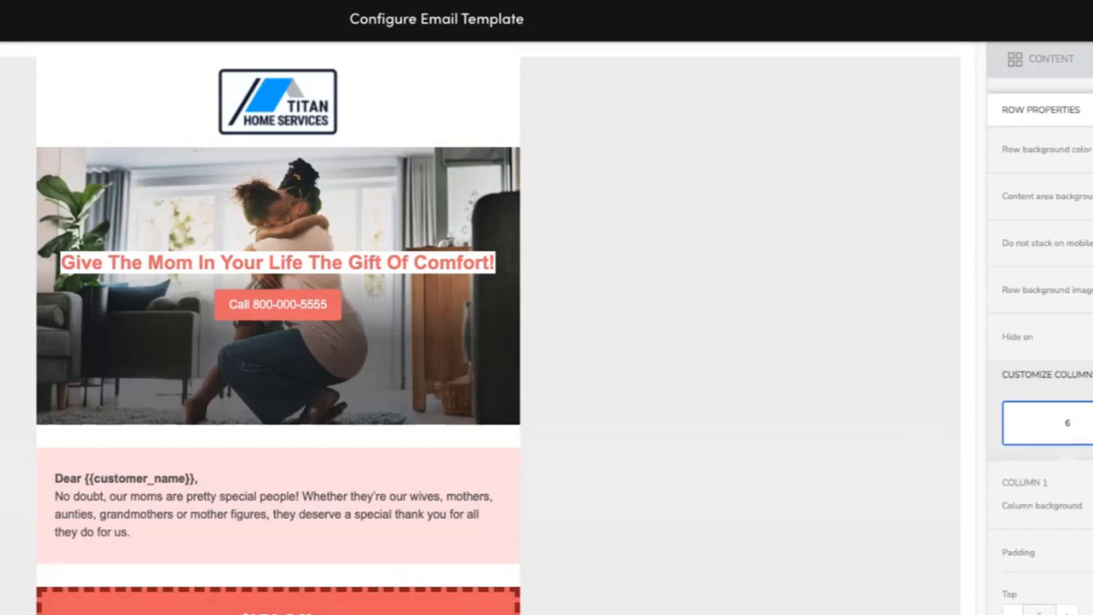
click(348, 94)
click(805, 179)
click(739, 603)
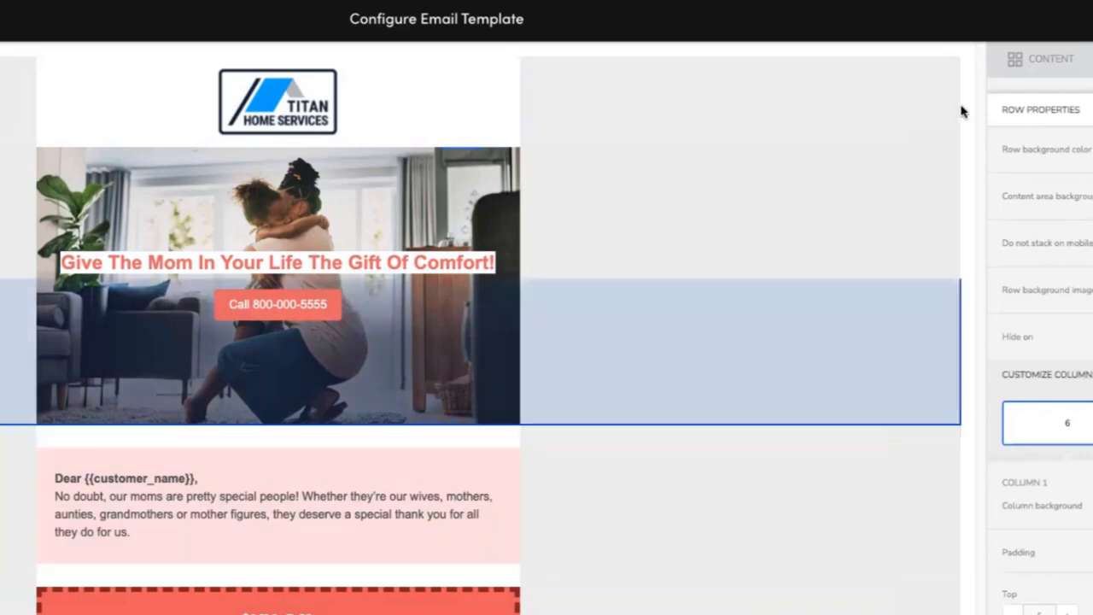
click(1034, 61)
click(1091, 60)
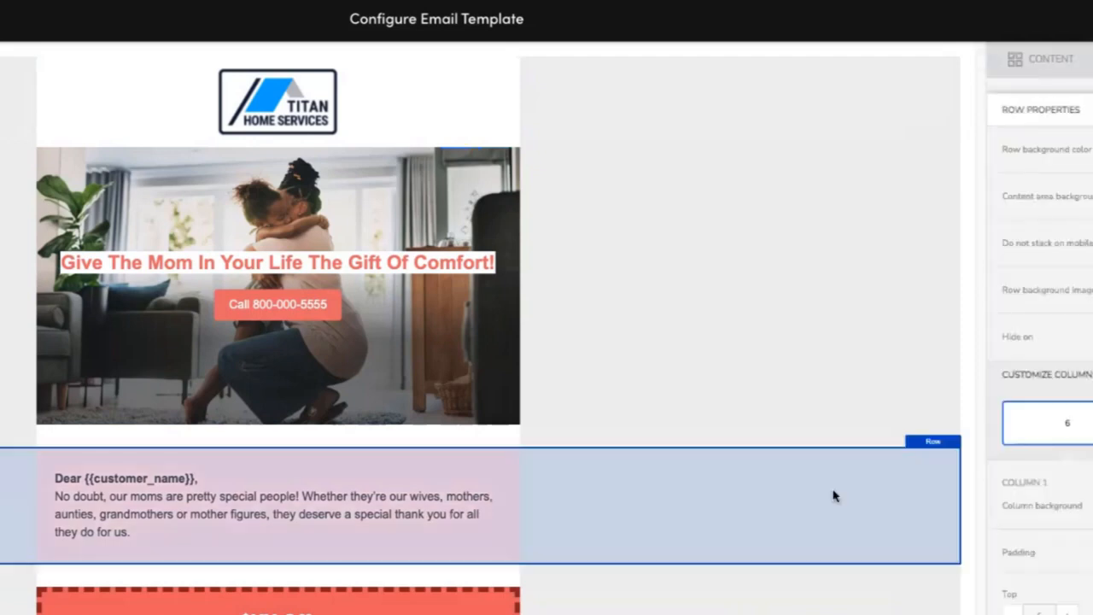
click(828, 493)
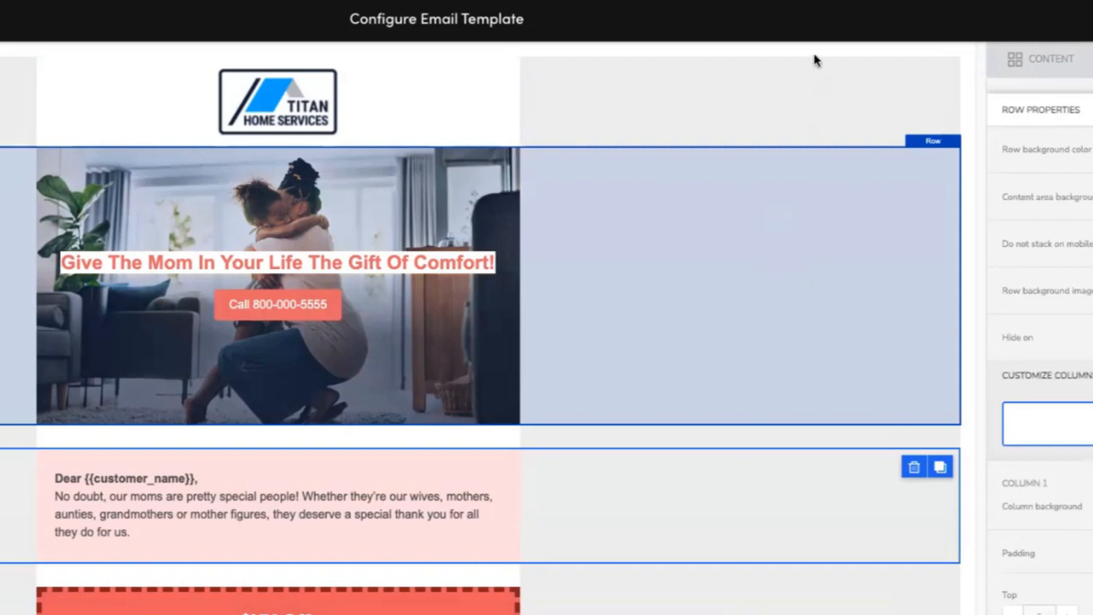
click(795, 97)
click(1092, 374)
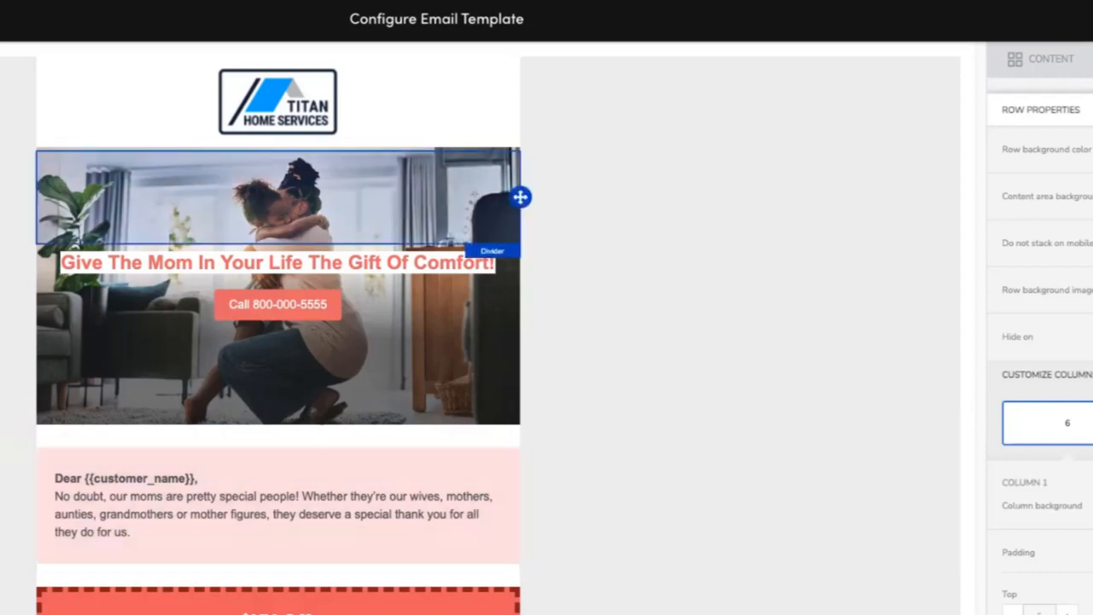
click(565, 139)
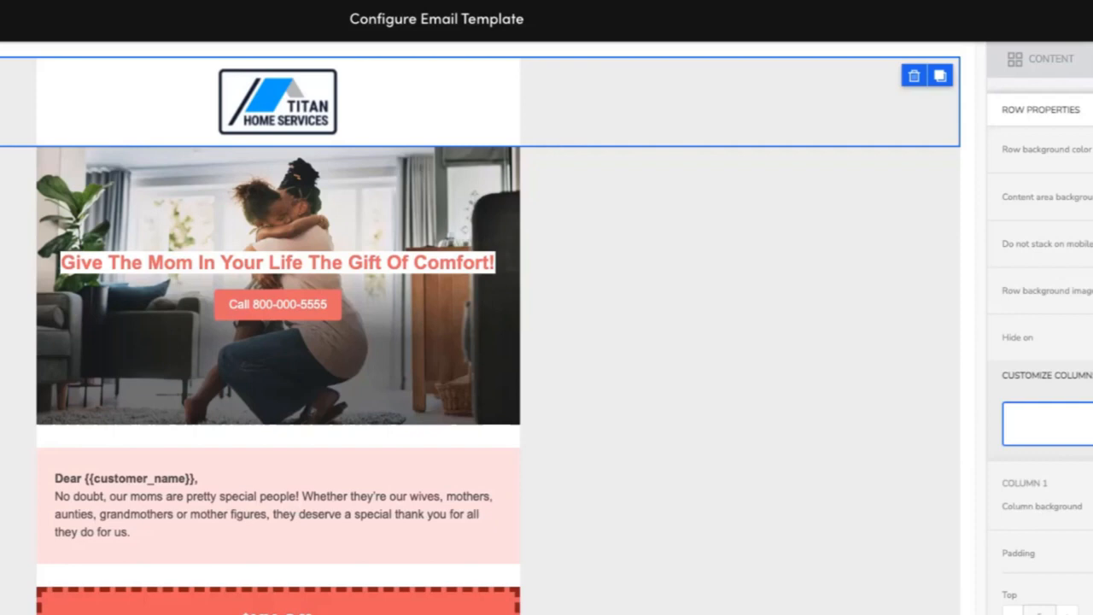
click(714, 275)
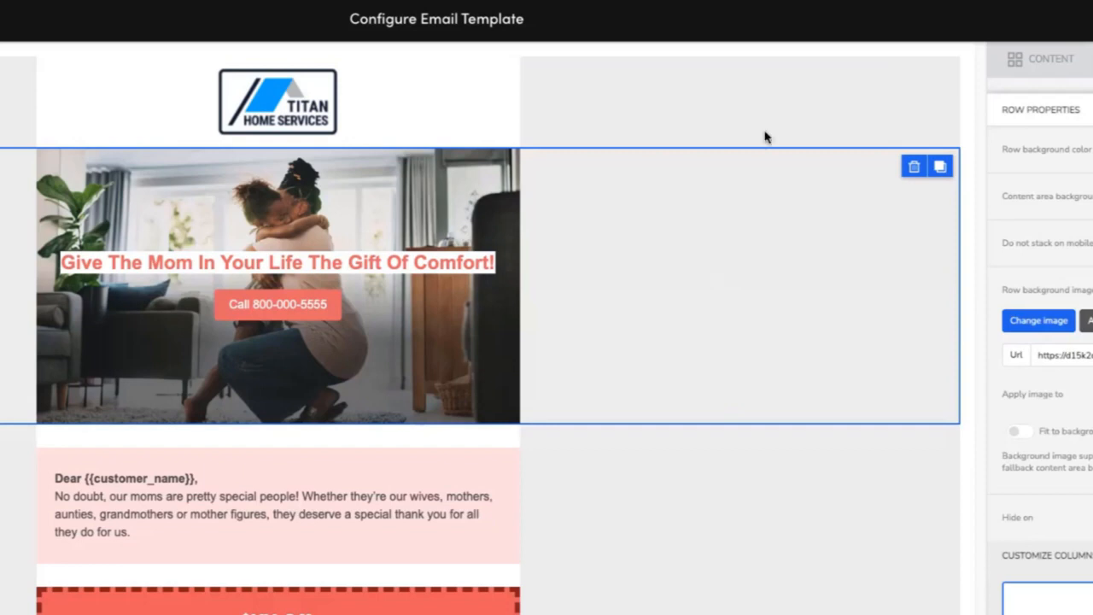
click(628, 580)
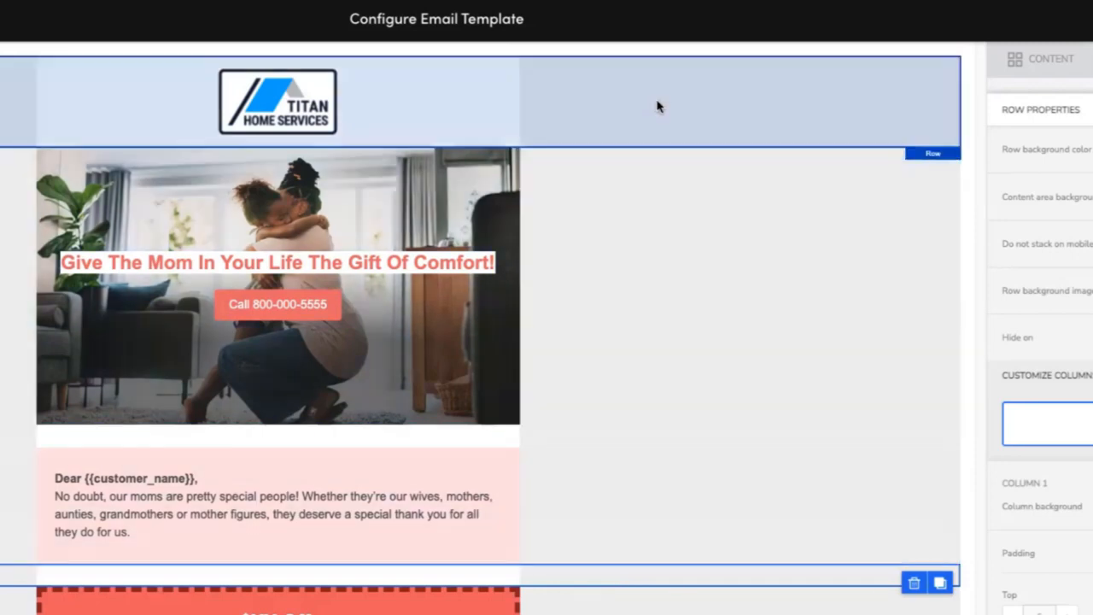
click(657, 105)
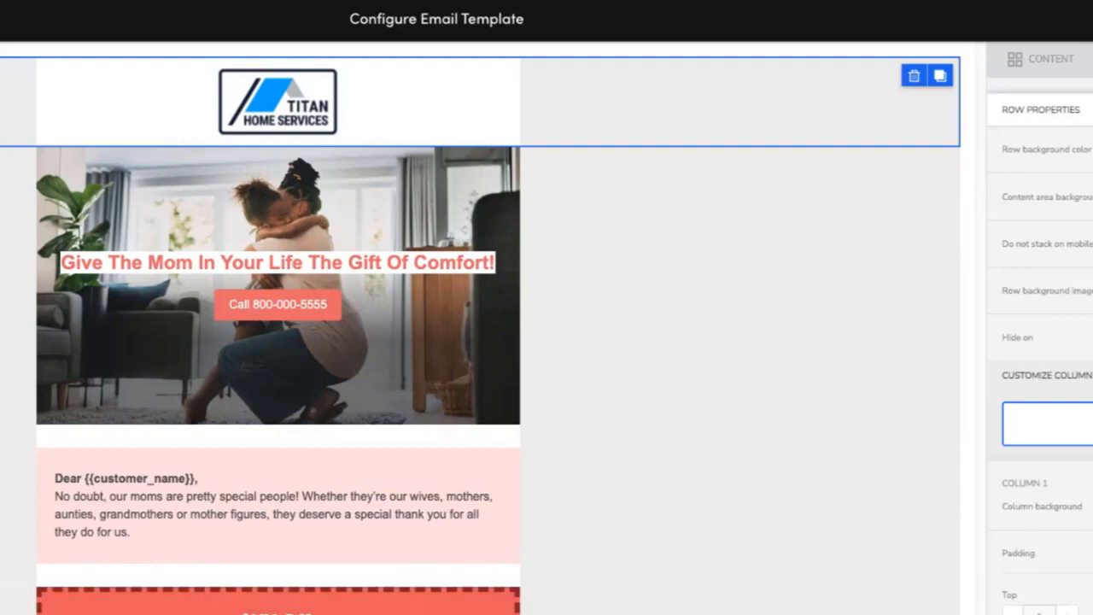
click(734, 613)
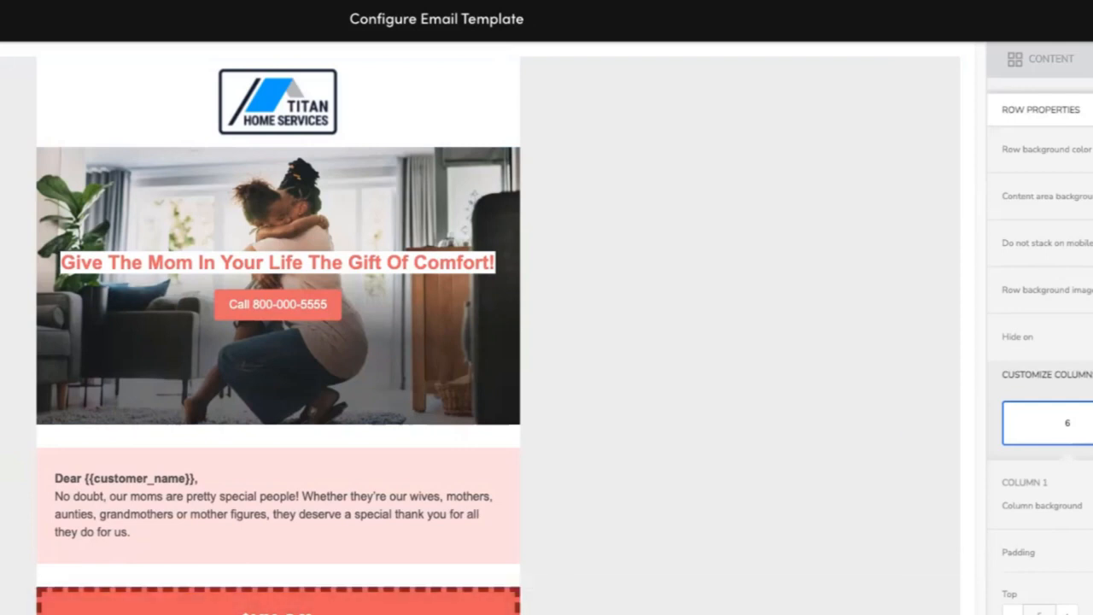
scroll(404, 363, down, 5)
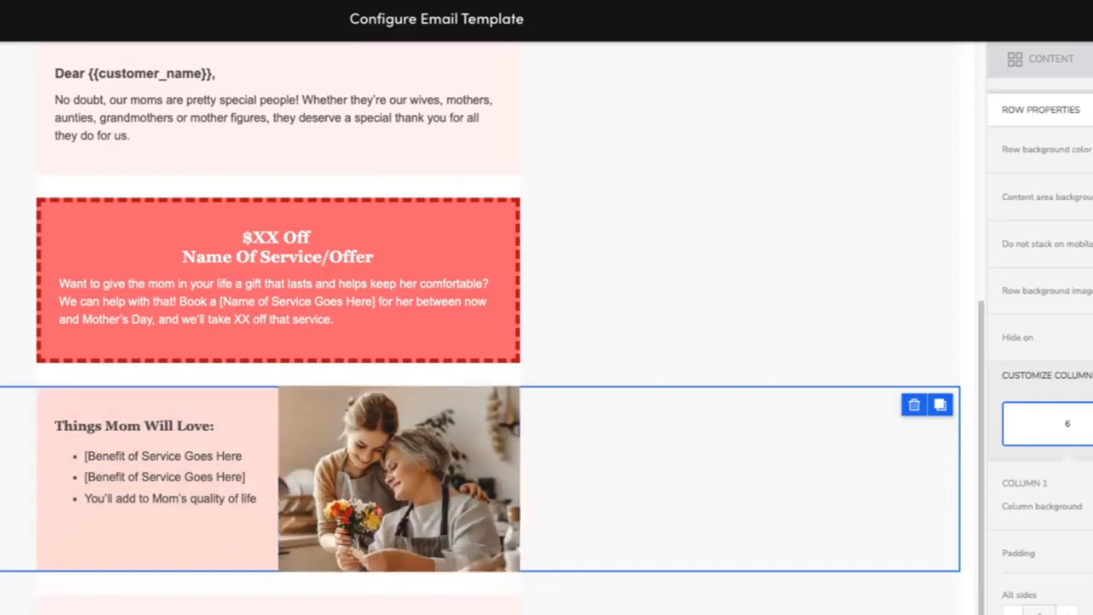
scroll(487, 478, up, 5)
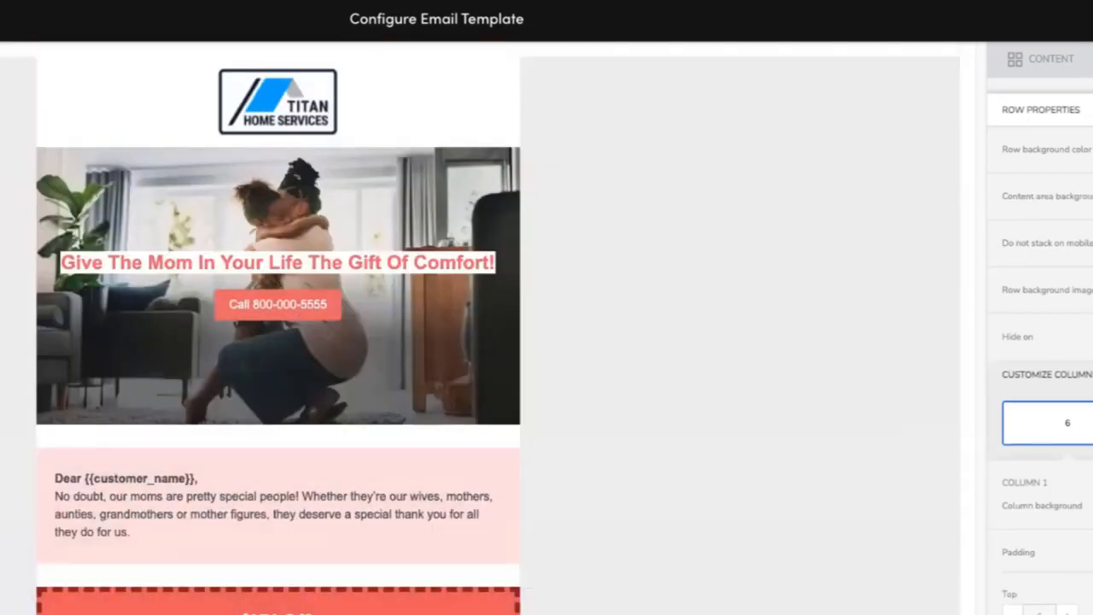
Browse the available content blocks such as Image, Social and Icons.
click(1065, 61)
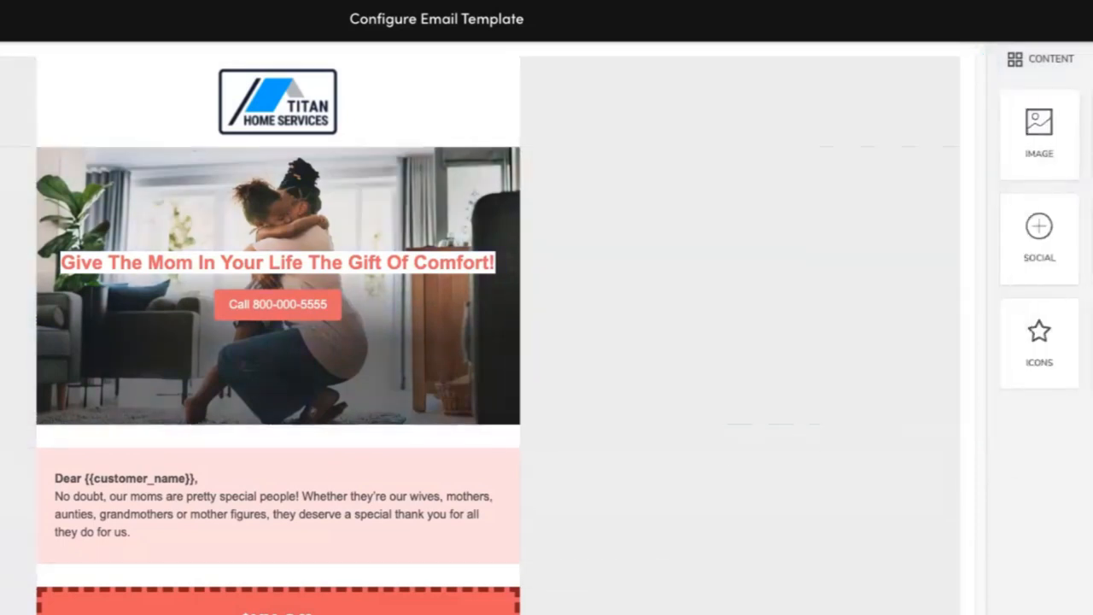
click(776, 461)
click(1017, 59)
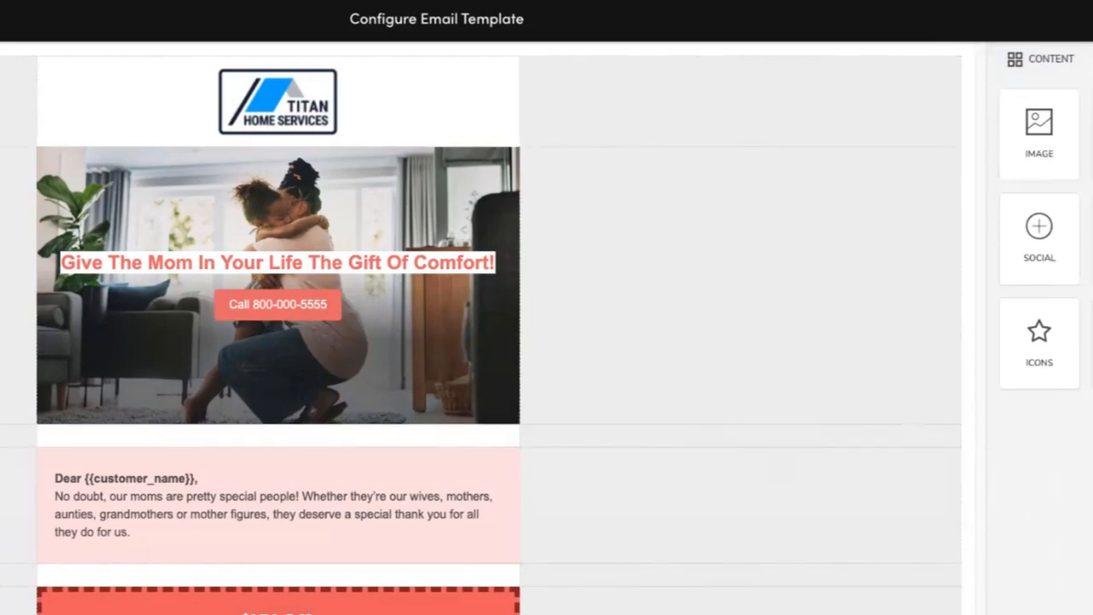
click(702, 446)
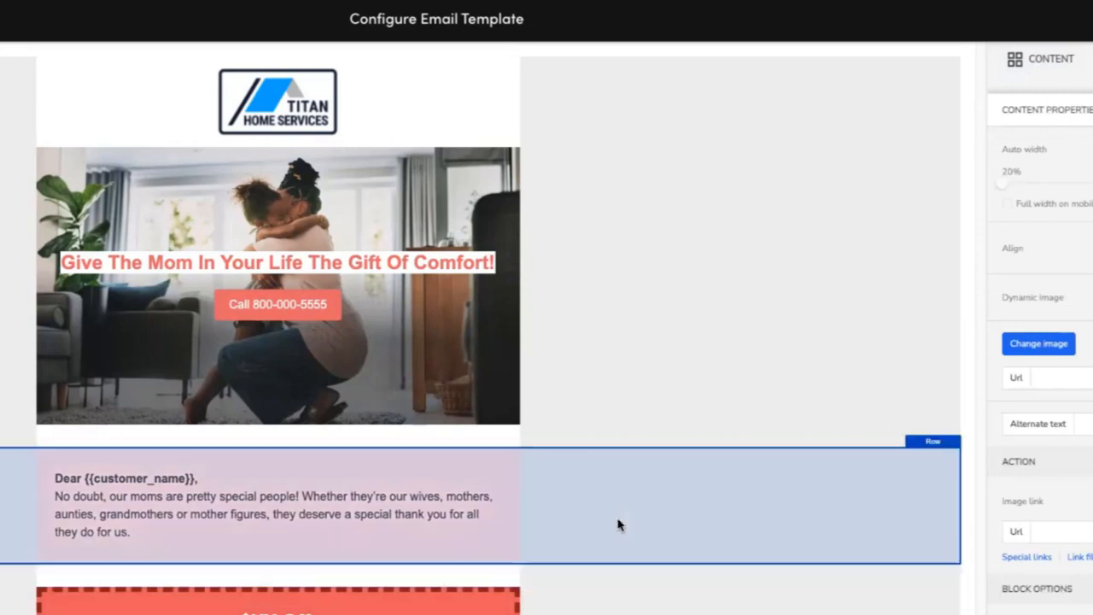
click(670, 303)
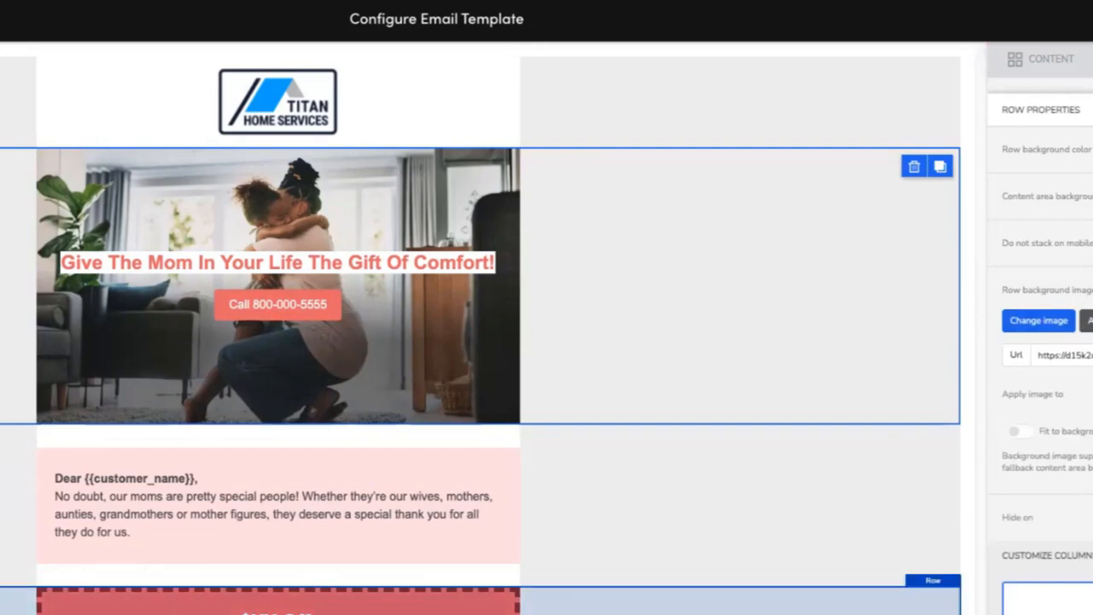
click(726, 603)
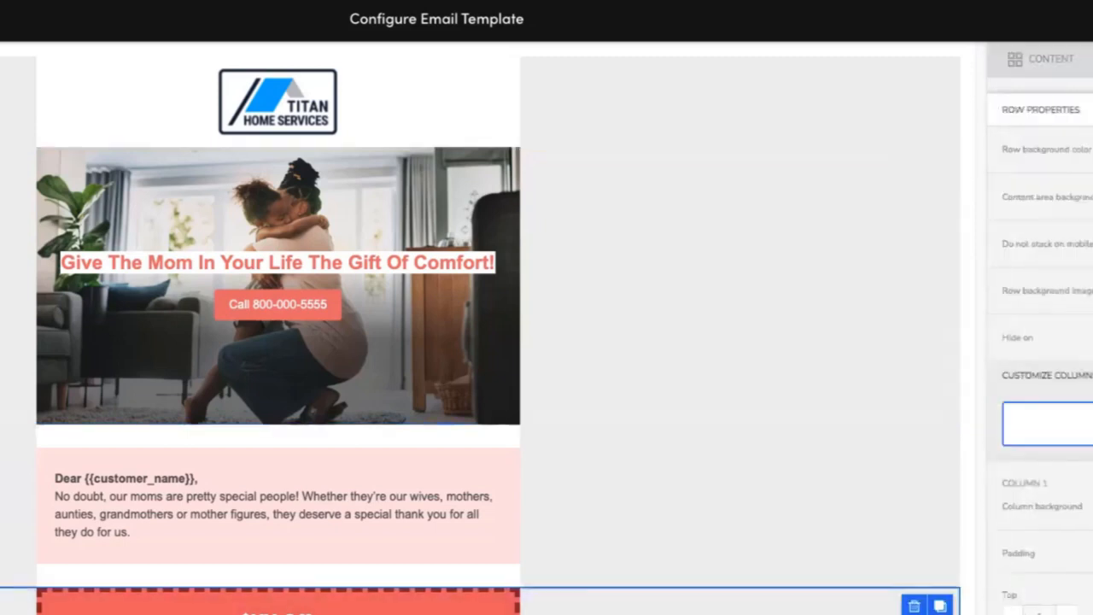
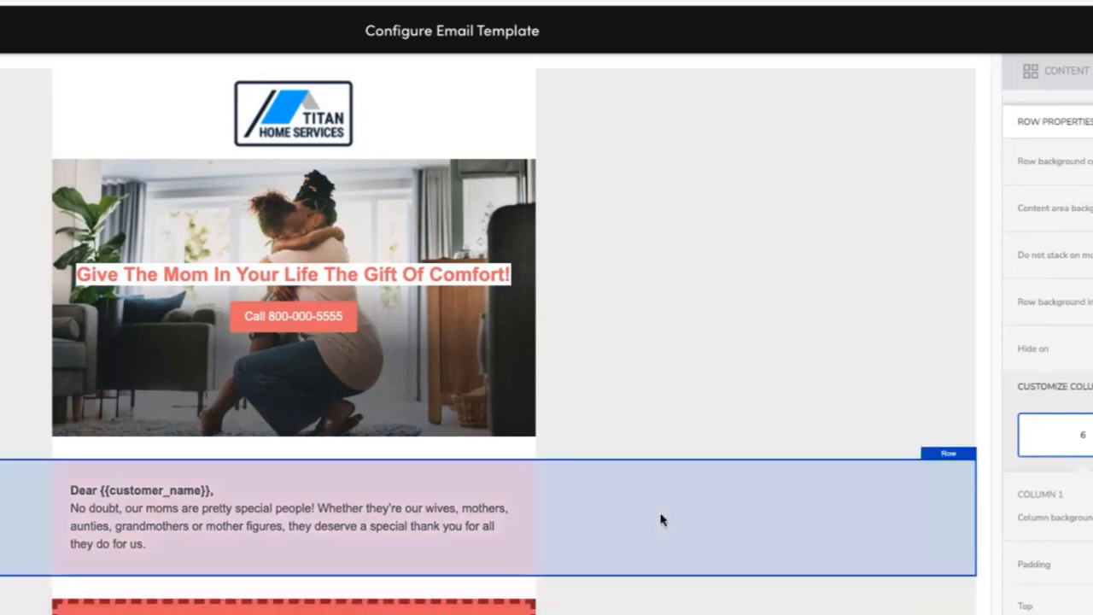
Select the greeting row and the empty spacer row above it to check their row properties.
click(29, 611)
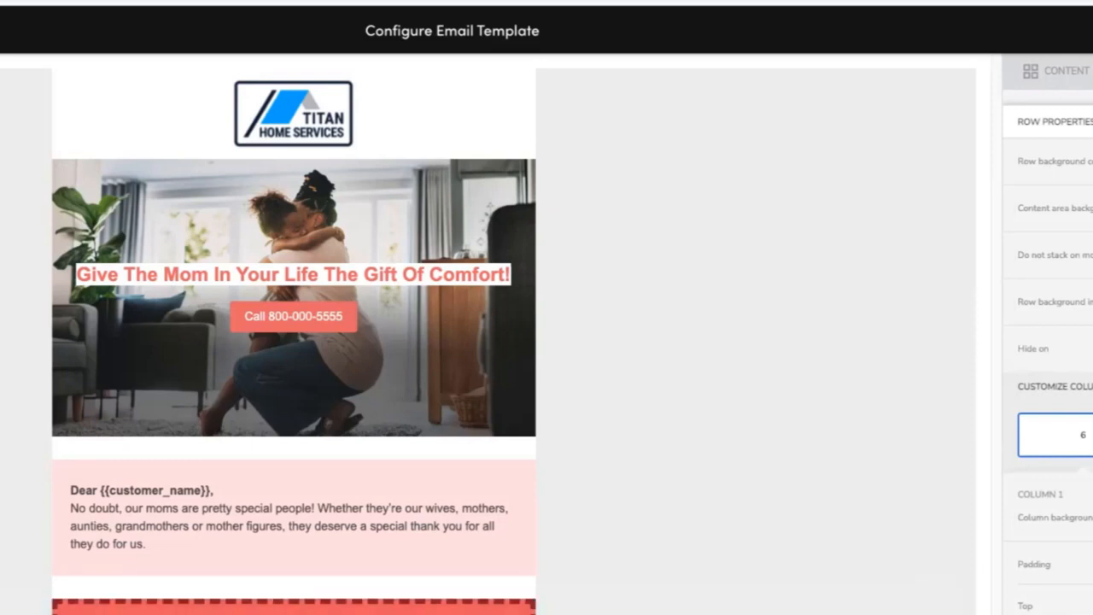
scroll(489, 342, down, 5)
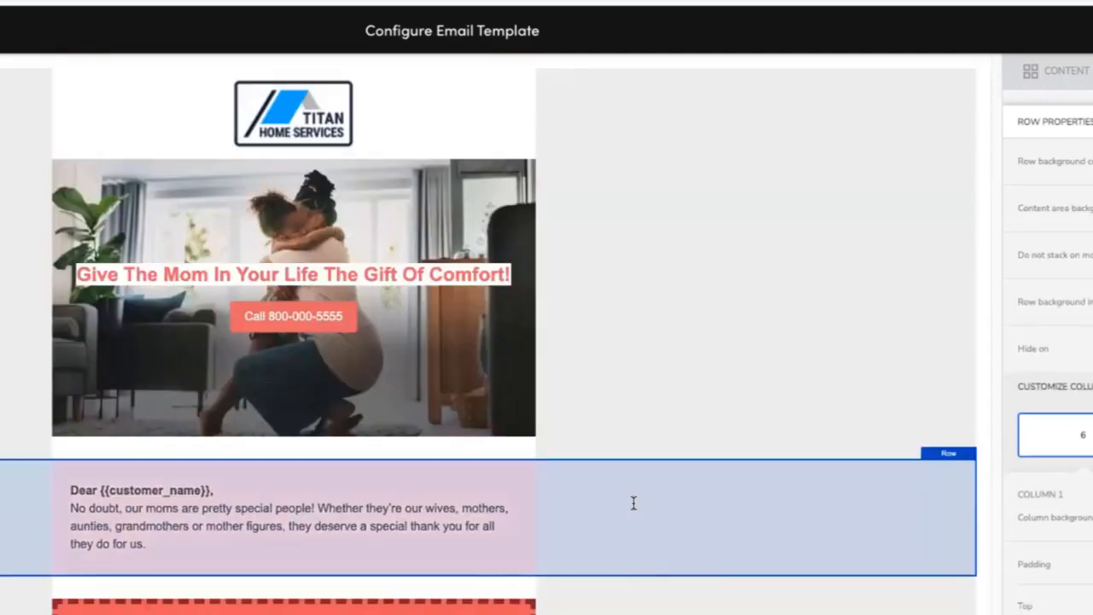
click(628, 504)
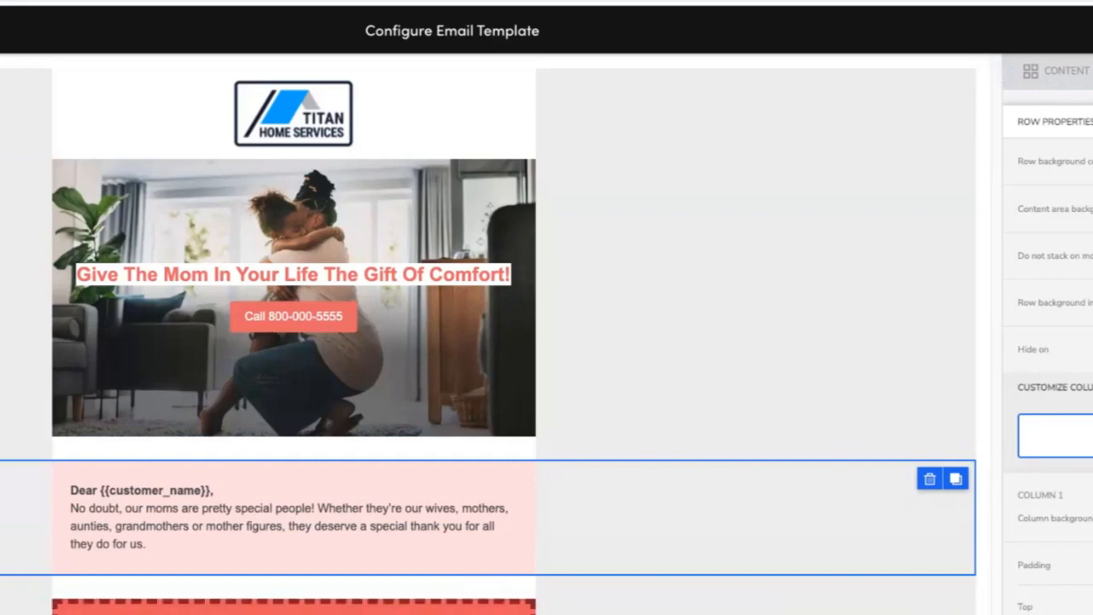
click(628, 610)
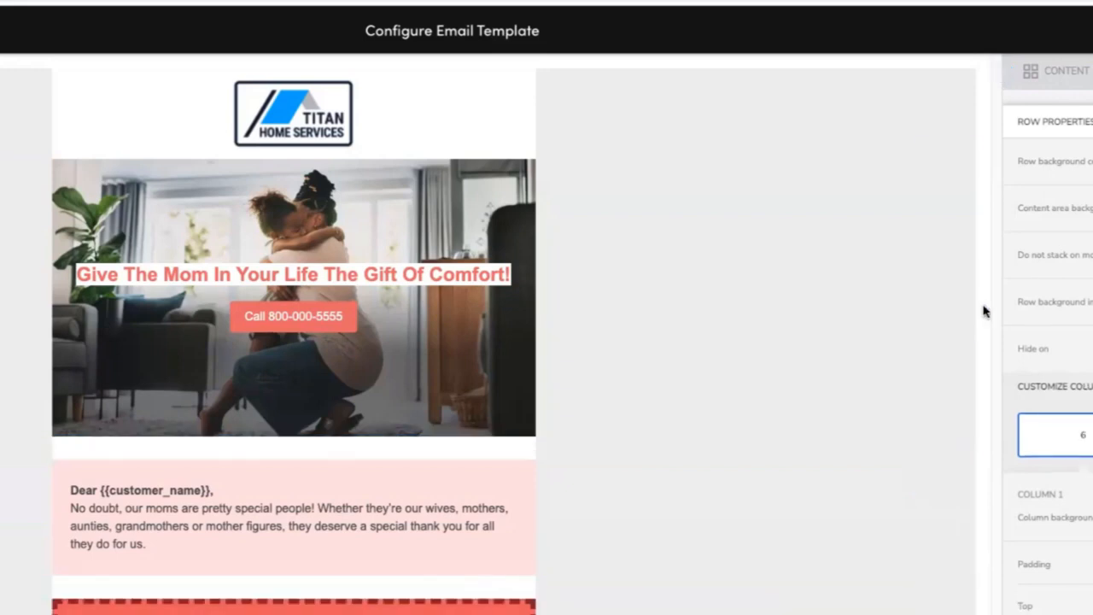
click(1092, 161)
click(1092, 161)
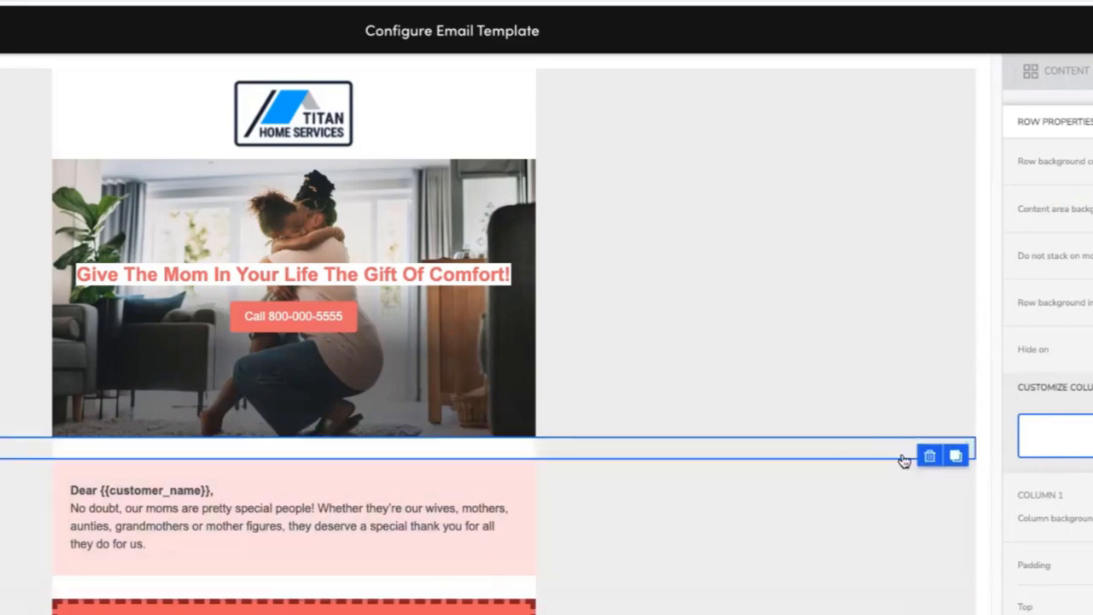
Try to move the empty spacer row between the hero and greeting sections further down the template.
click(957, 458)
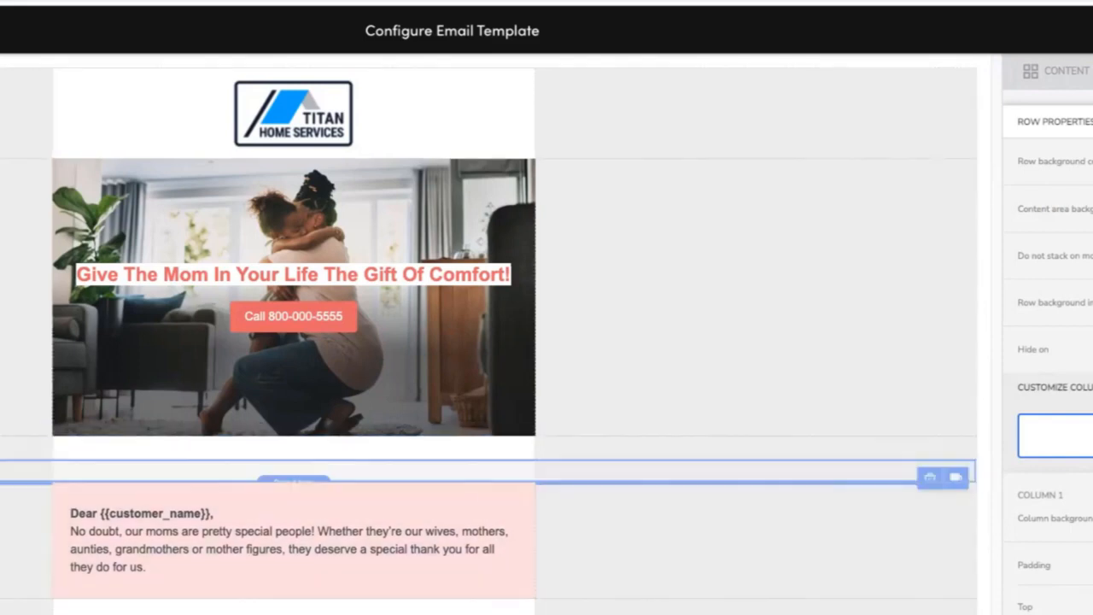
drag(975, 472, 974, 612)
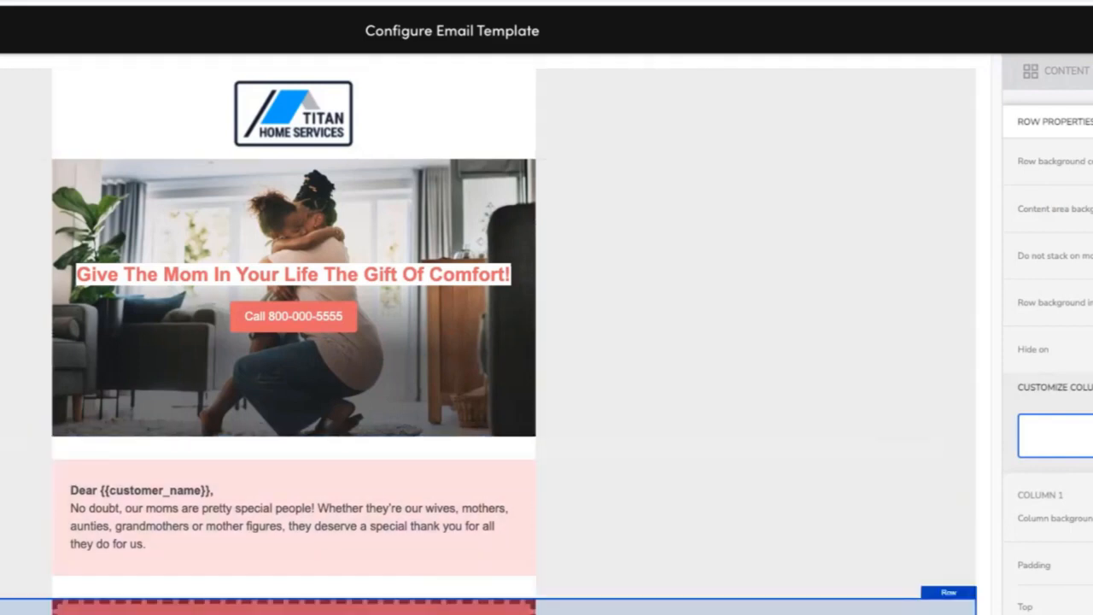
click(681, 457)
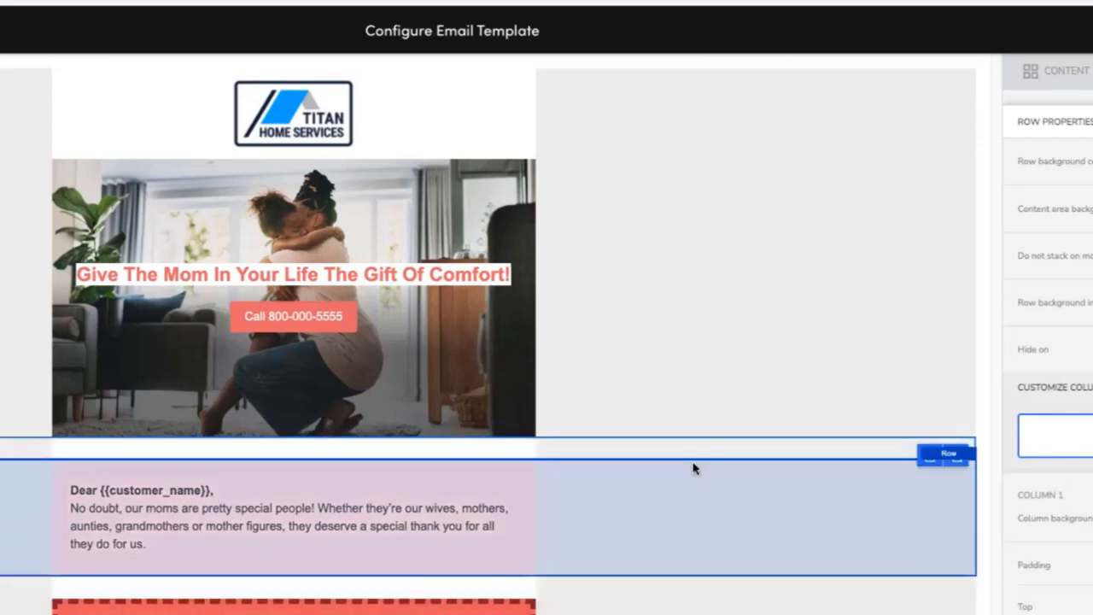
click(955, 455)
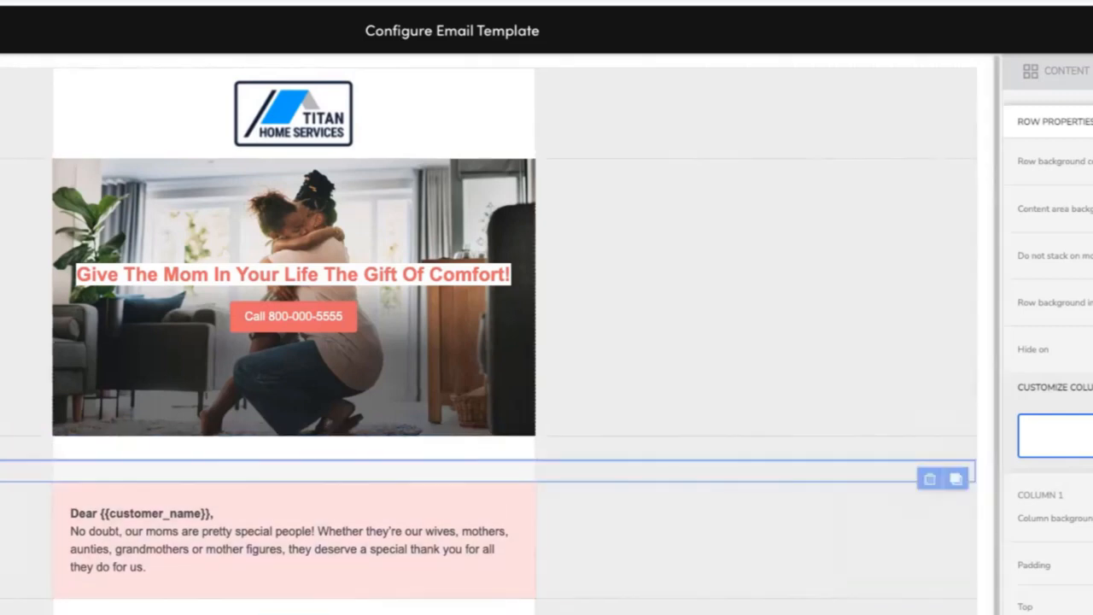
drag(974, 471, 975, 611)
click(816, 355)
scroll(794, 563, down, 1)
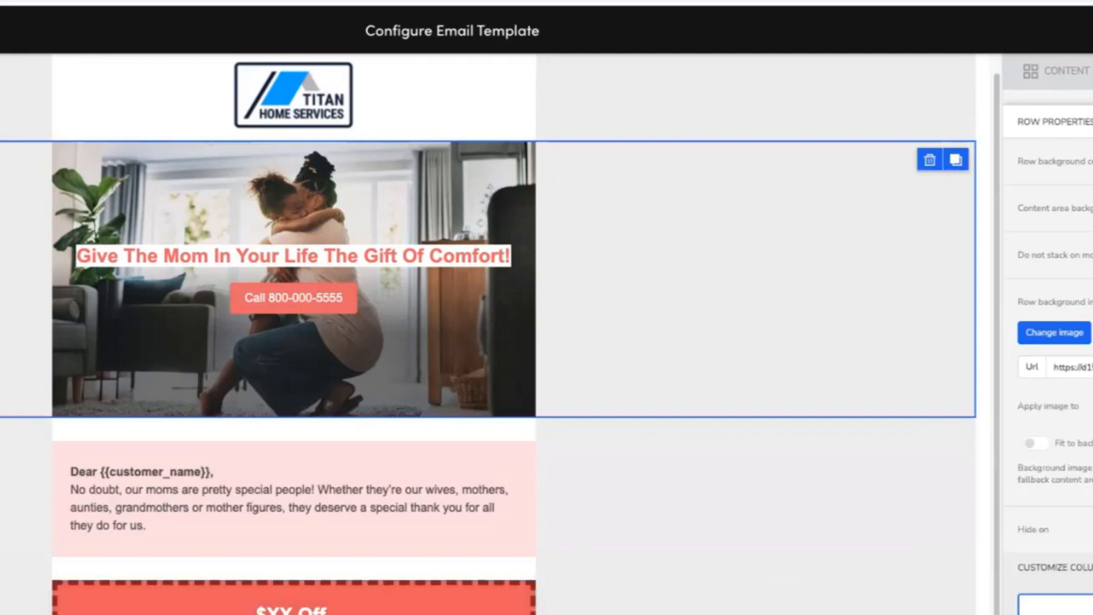
Select the offer row and review the benefits section's bullet list beside the mother-and-daughter image.
click(726, 611)
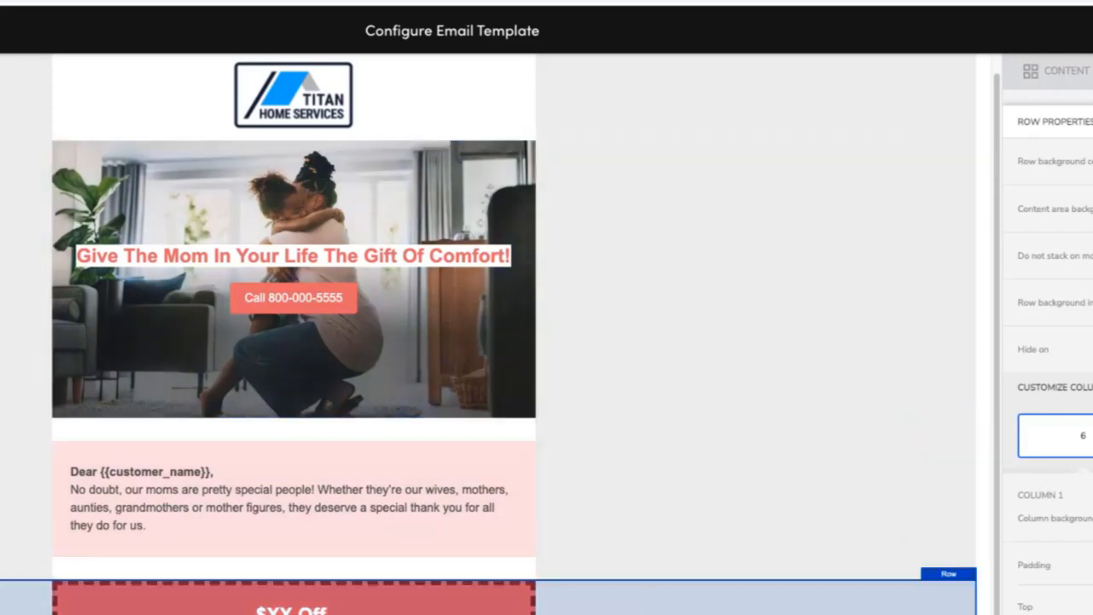
click(620, 611)
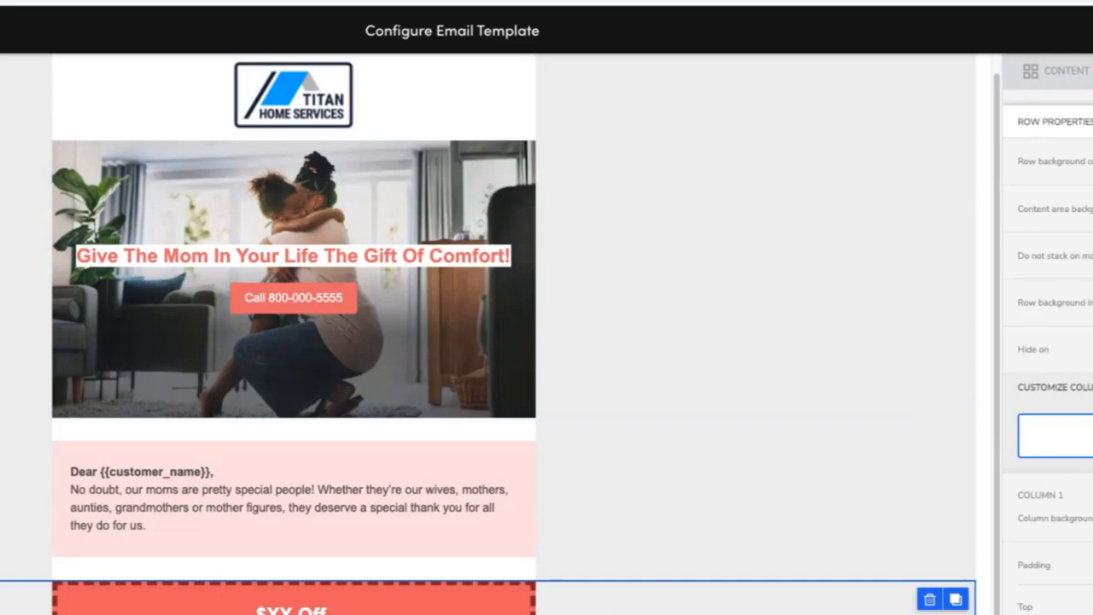
click(622, 613)
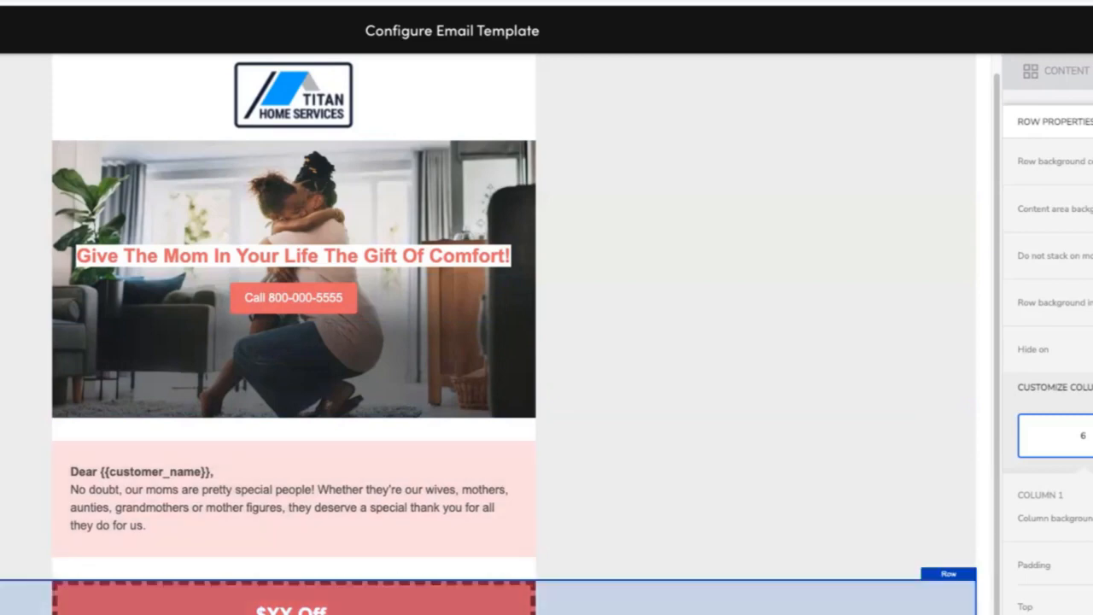
click(292, 611)
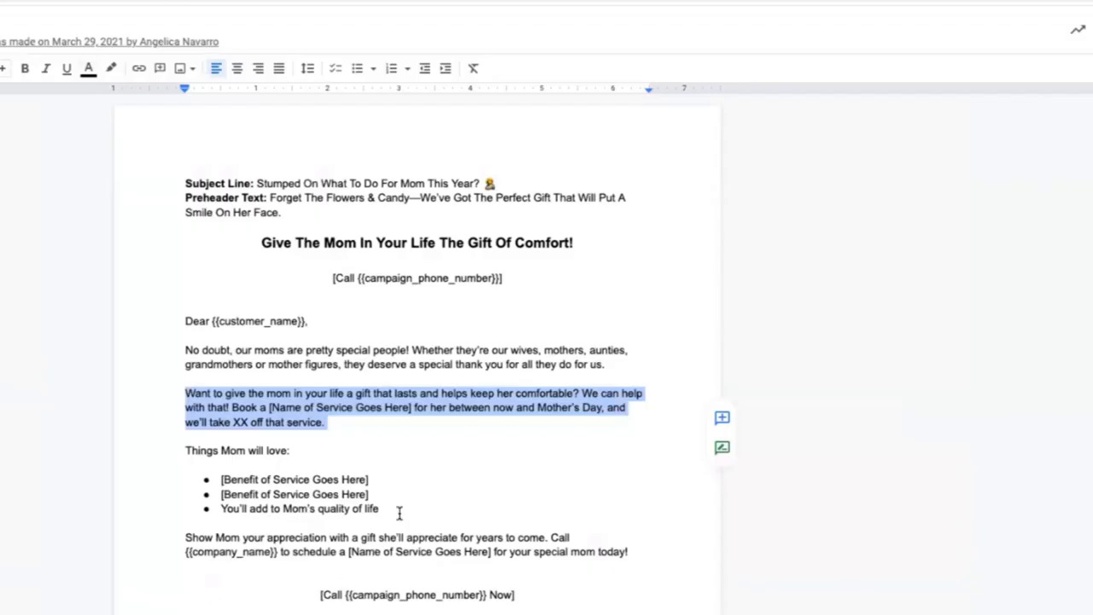
drag(398, 511, 151, 451)
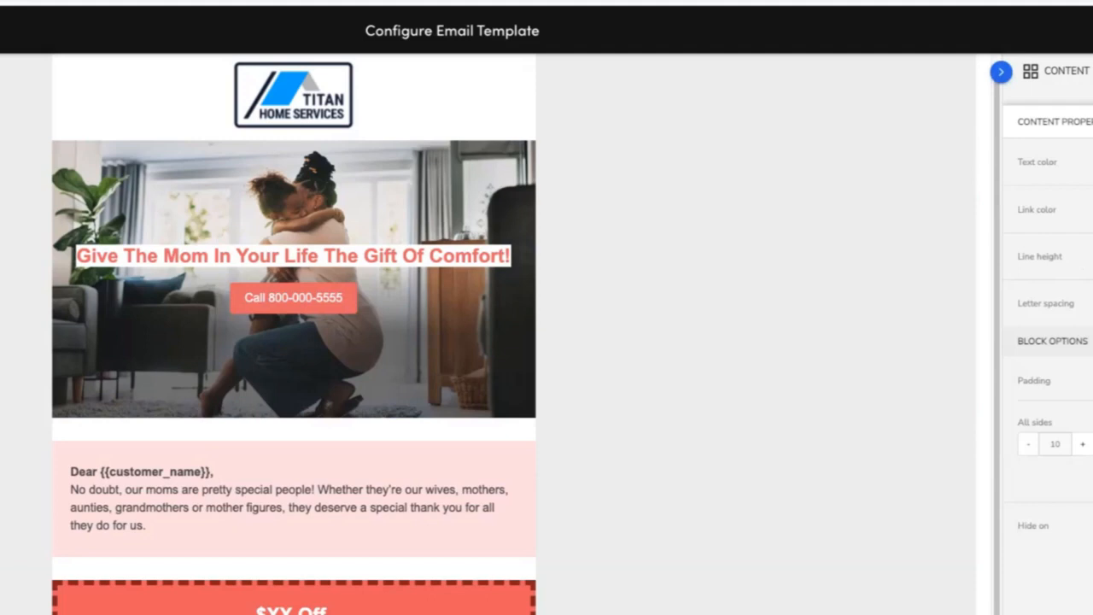
click(756, 601)
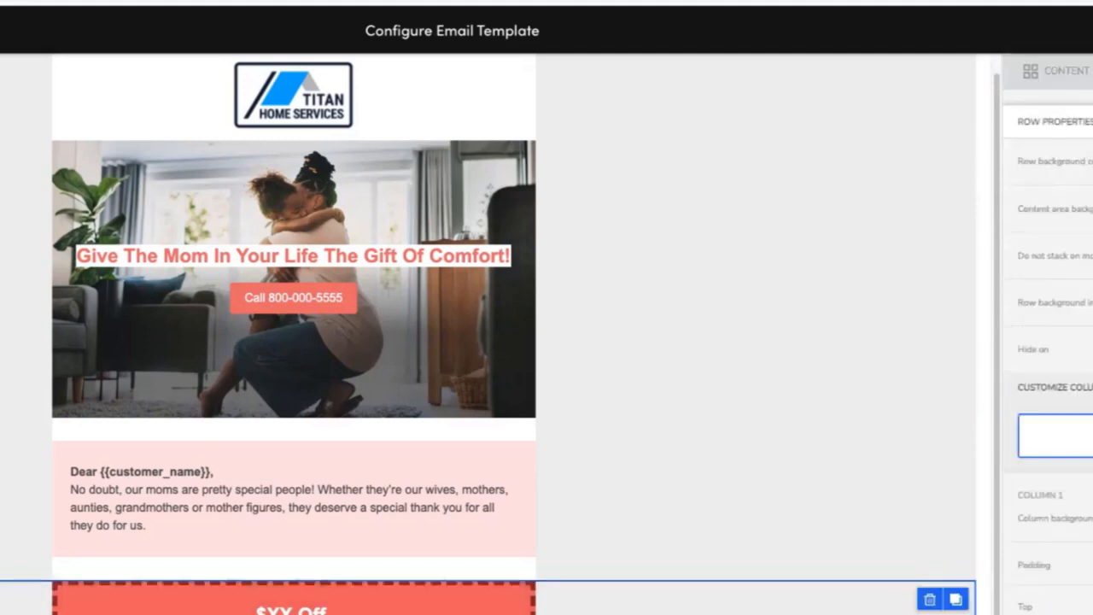
click(293, 610)
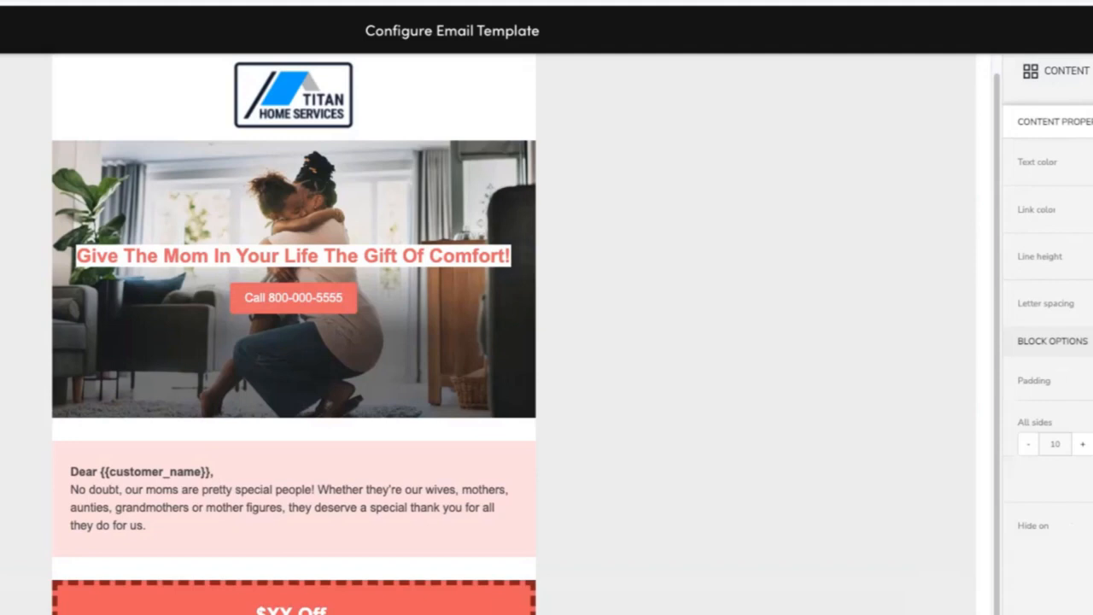
click(164, 612)
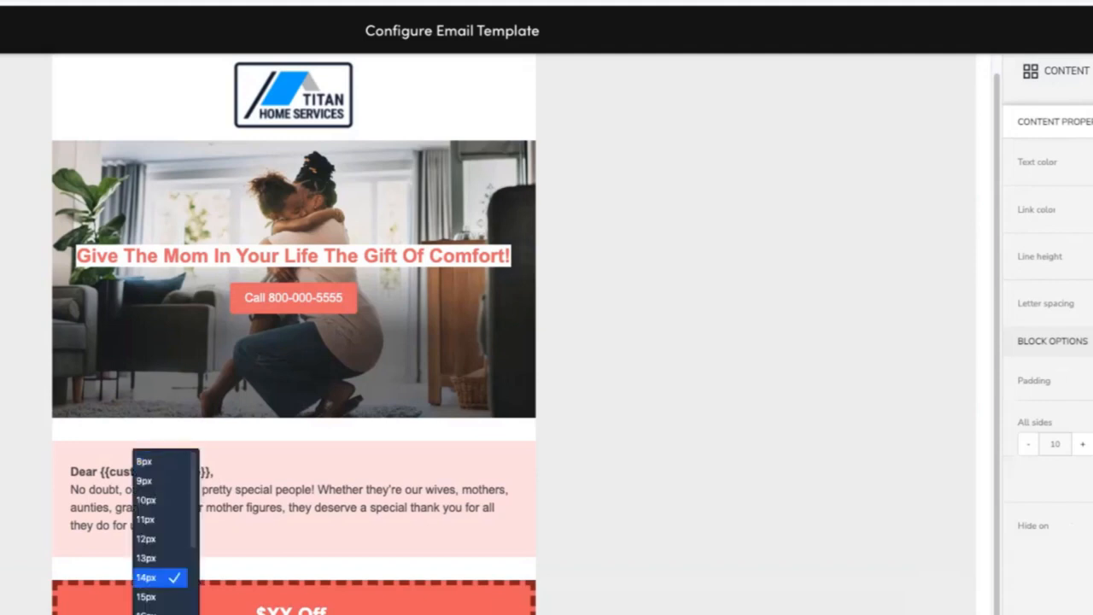
key(Escape)
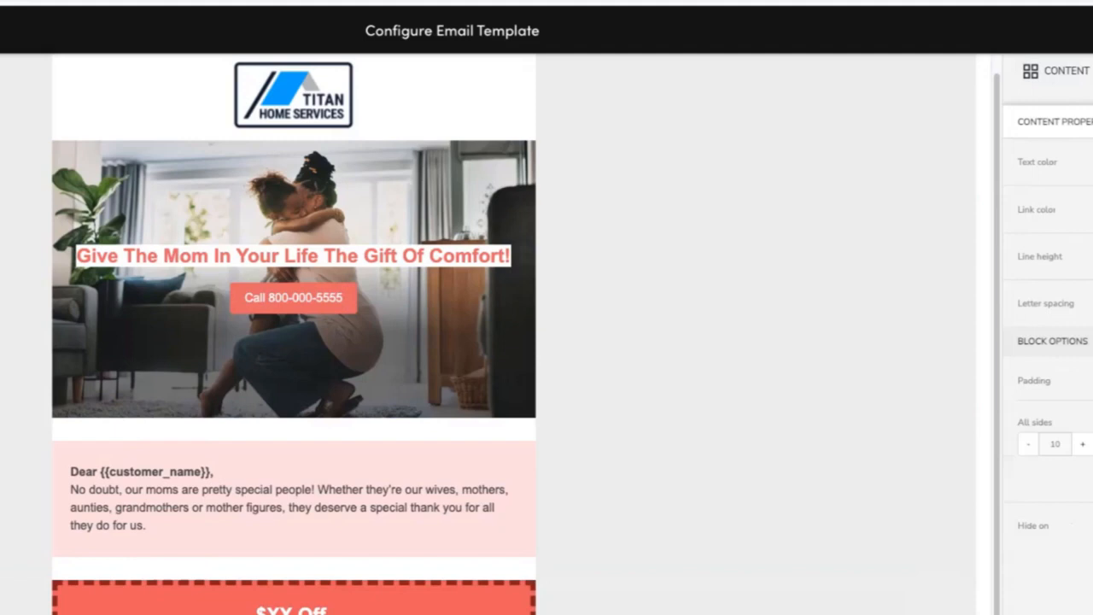
Switch the offer text block's padding from all sides to separate top and bottom values.
click(734, 601)
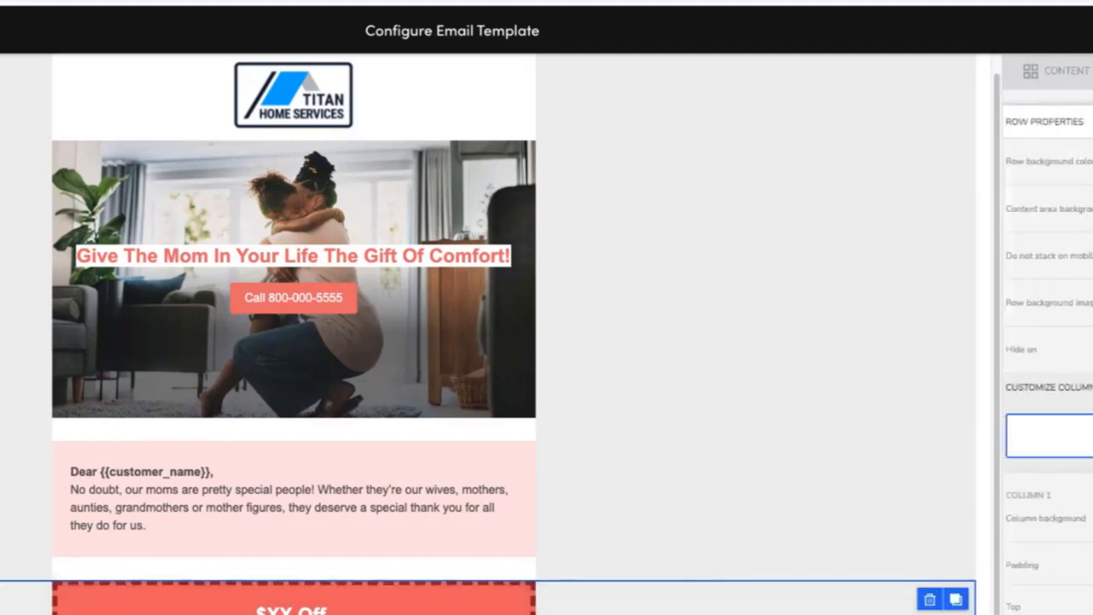
click(294, 608)
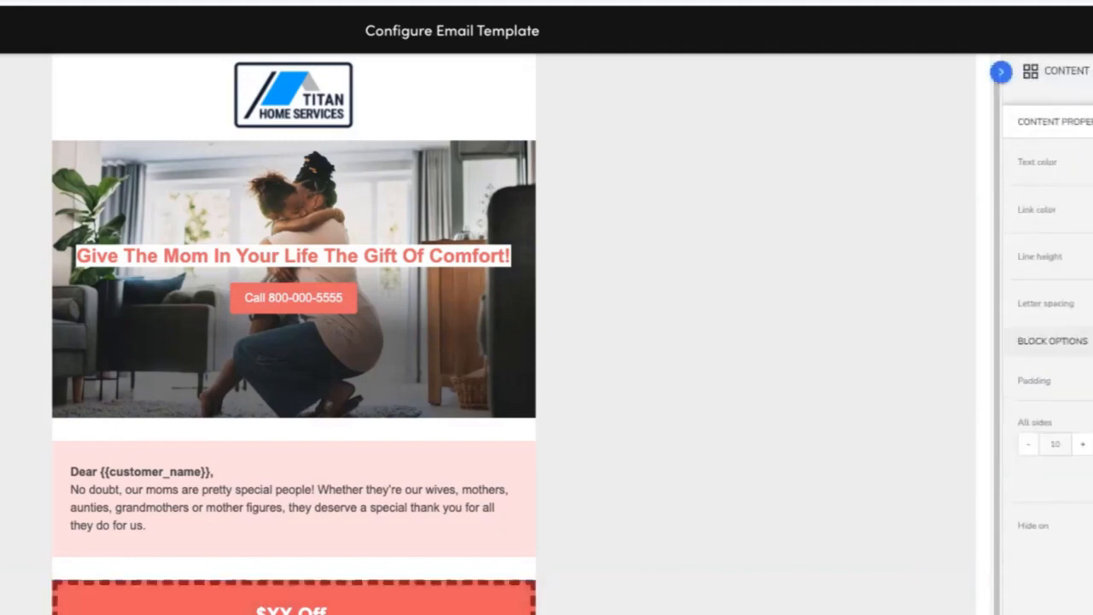
click(1091, 381)
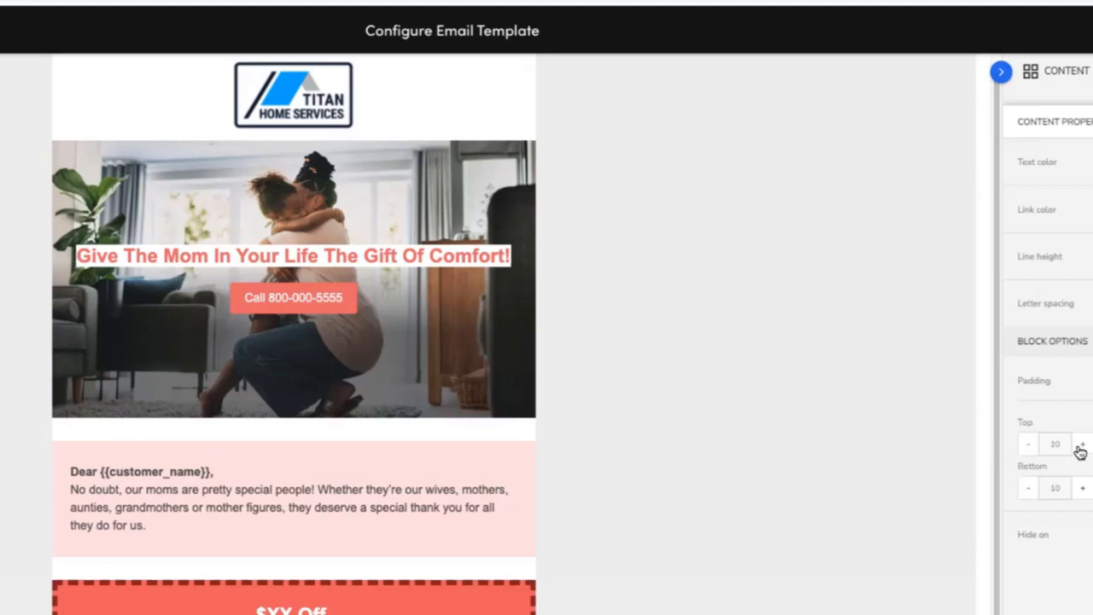
click(709, 461)
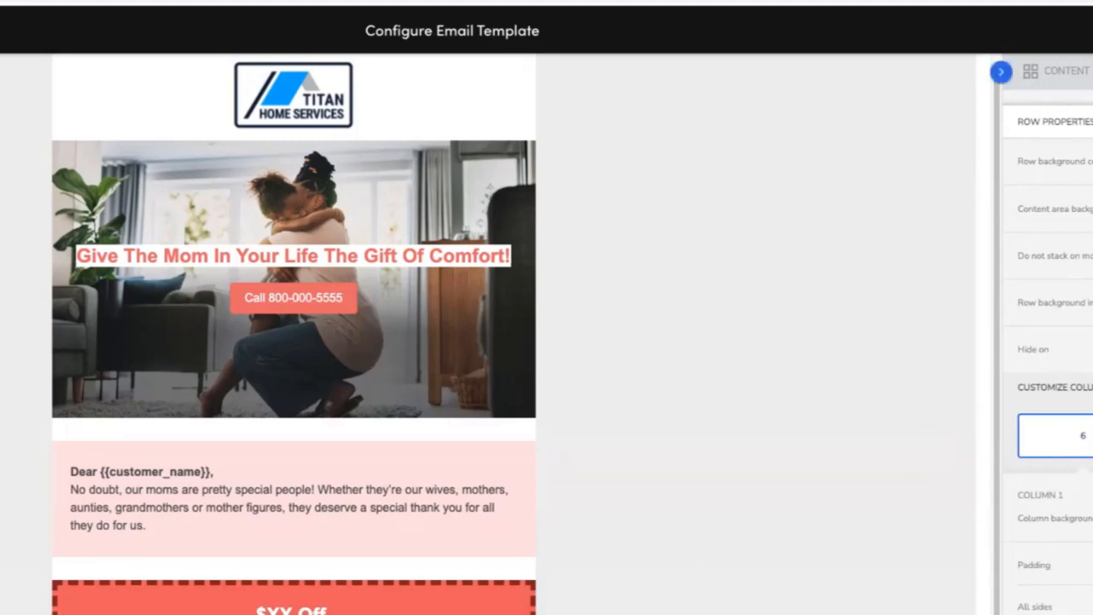
Inspect the column settings of the spacer row between the greeting and offer sections.
click(1092, 436)
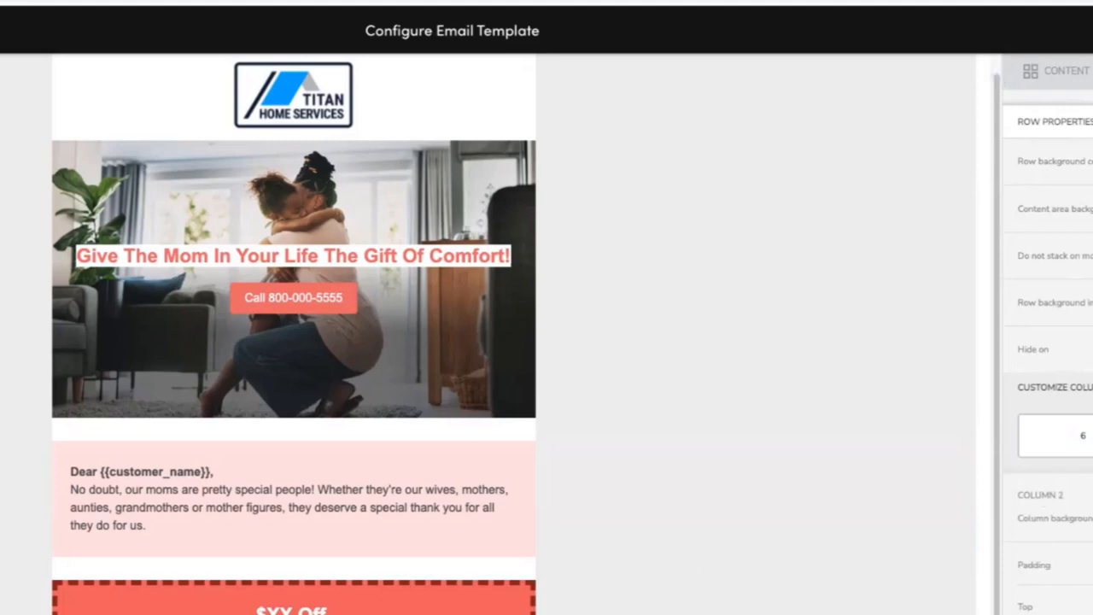
click(732, 577)
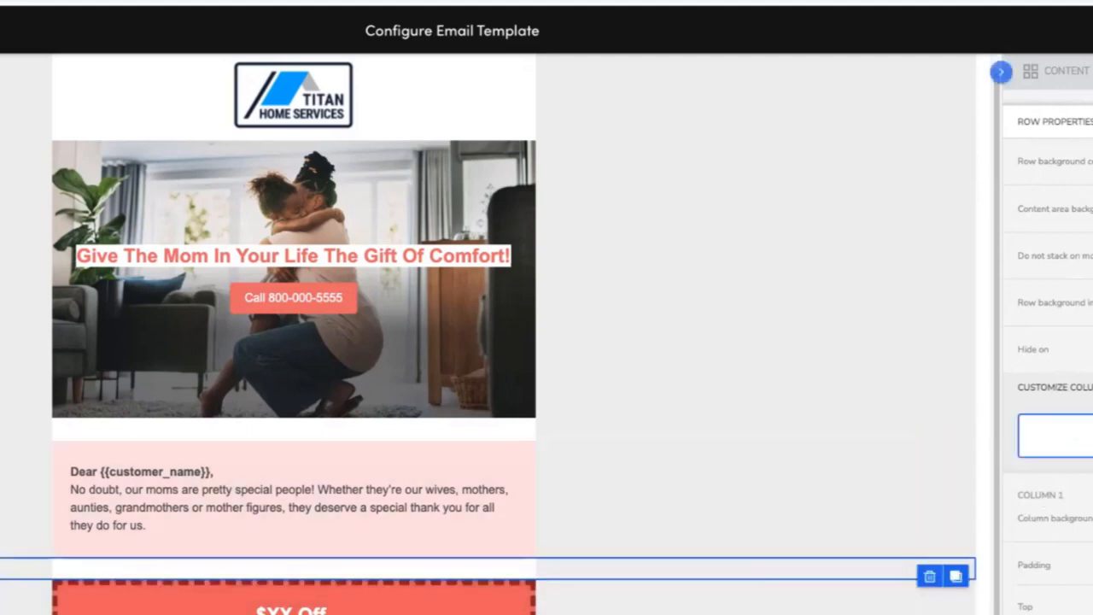
click(1092, 614)
click(1091, 614)
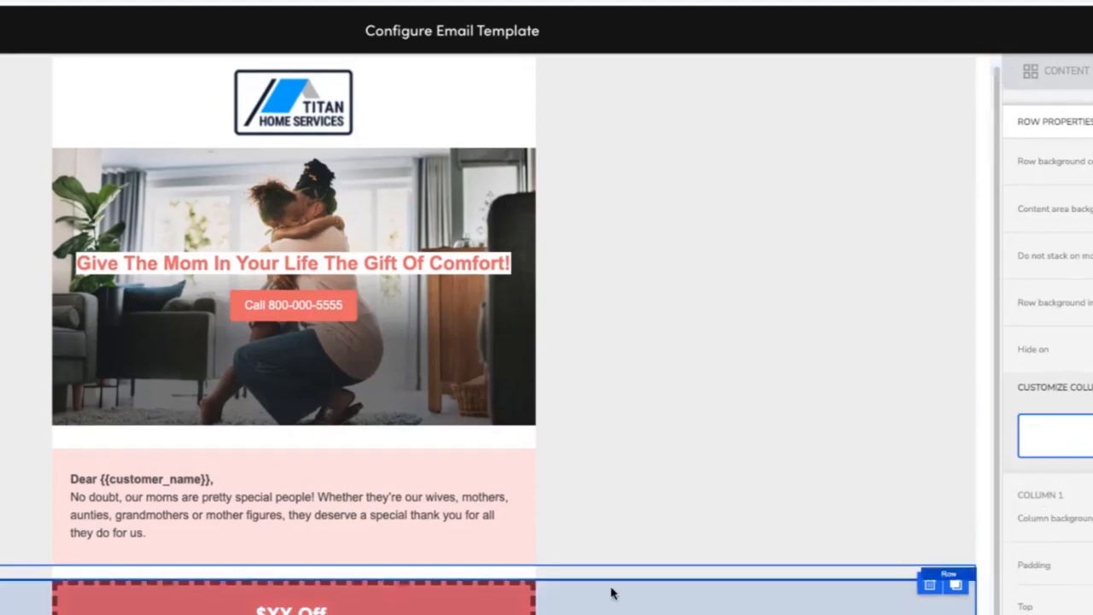
click(1091, 614)
click(1091, 614)
click(854, 614)
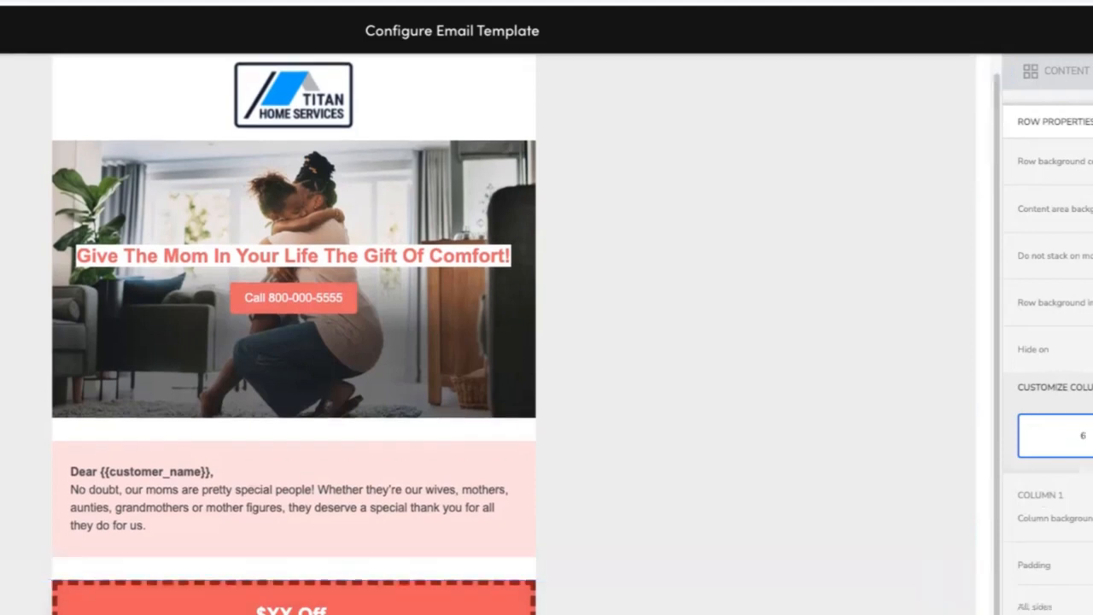
click(1091, 435)
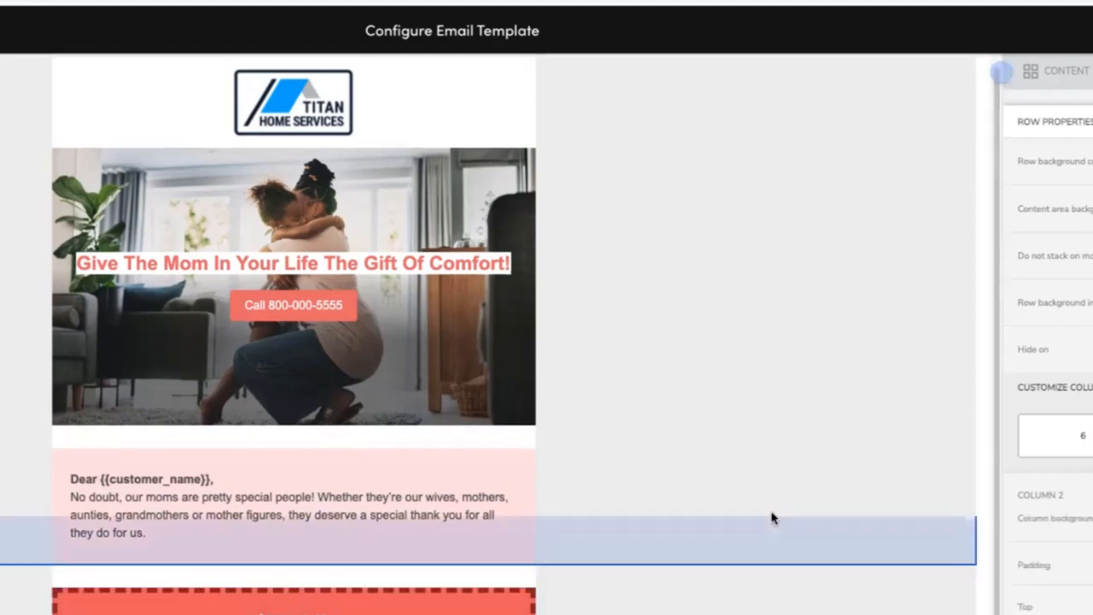
Inspect the greeting text block's top and bottom padding and the rows around it.
click(771, 517)
click(290, 513)
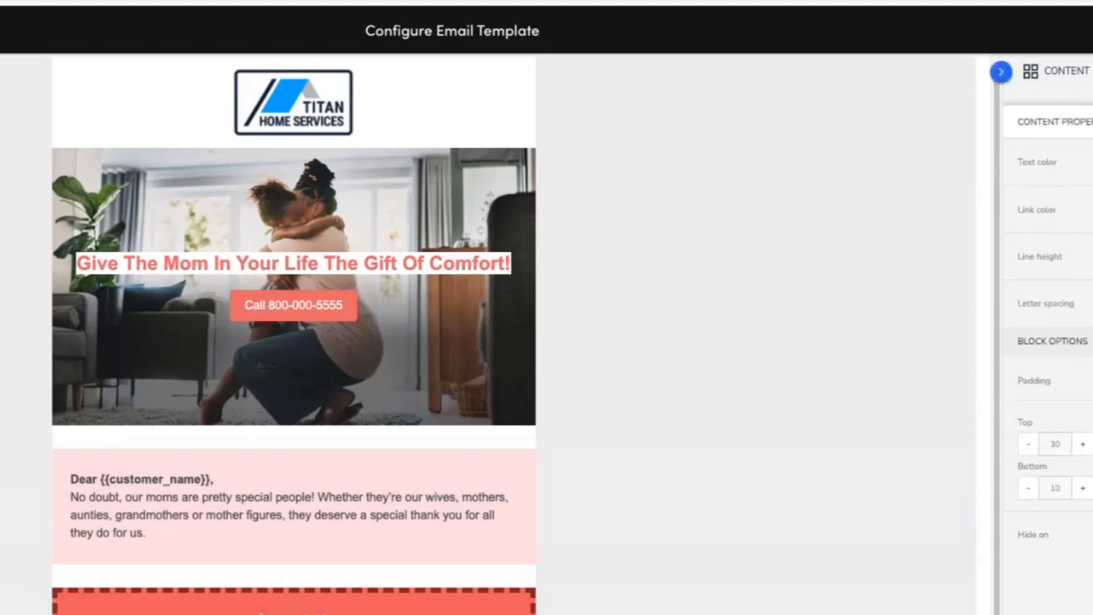
click(743, 579)
click(600, 382)
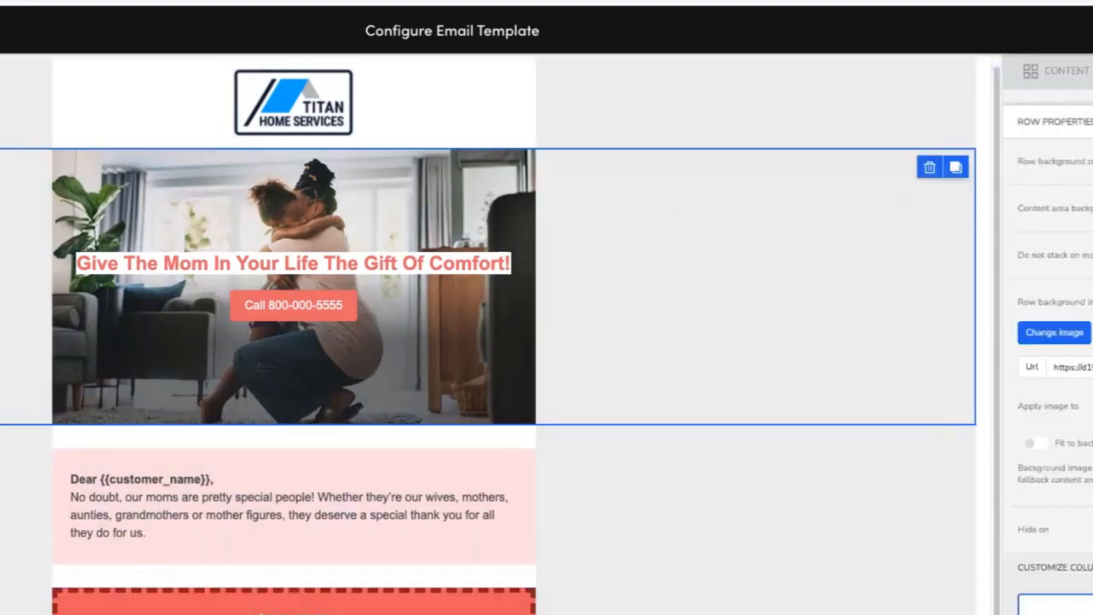
Preview the template at mobile width and scroll through the hero, greeting and offer sections.
click(649, 610)
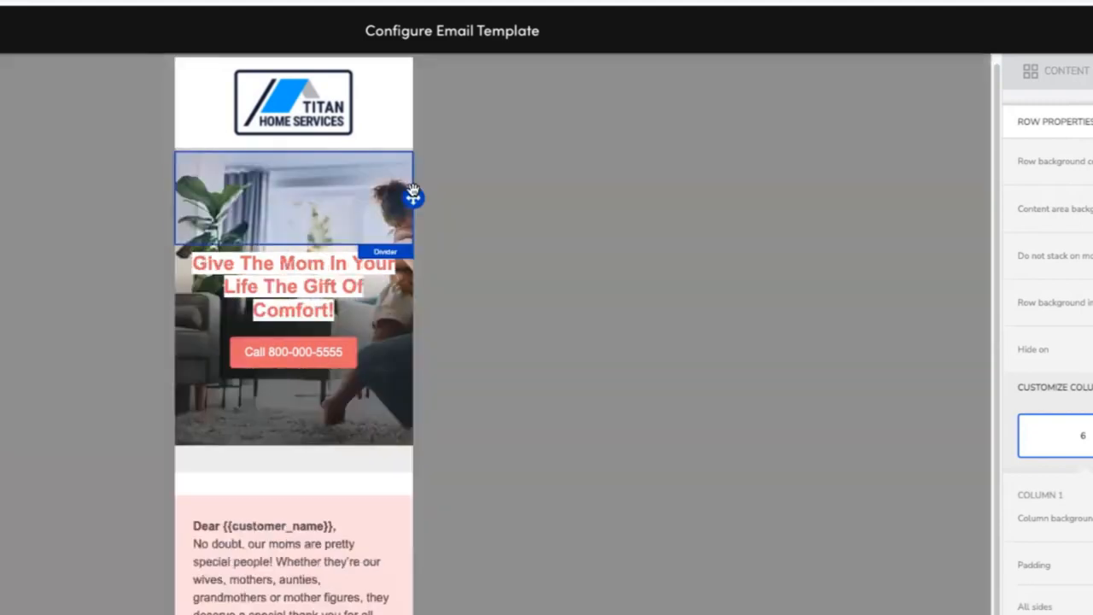
scroll(484, 380, down, 1)
scroll(484, 386, down, 3)
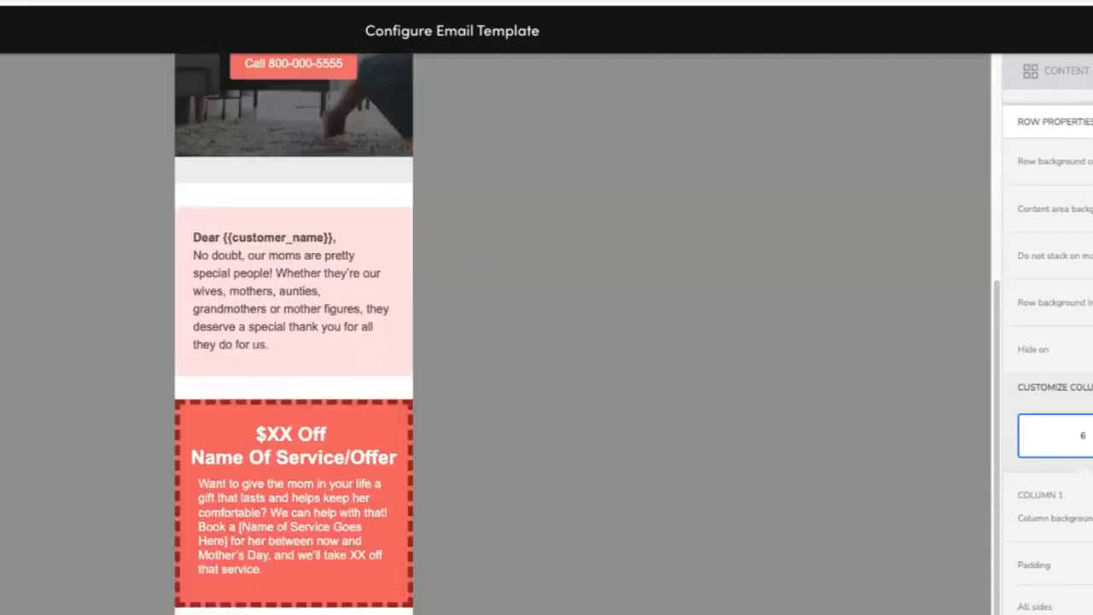
scroll(294, 333, up, 3)
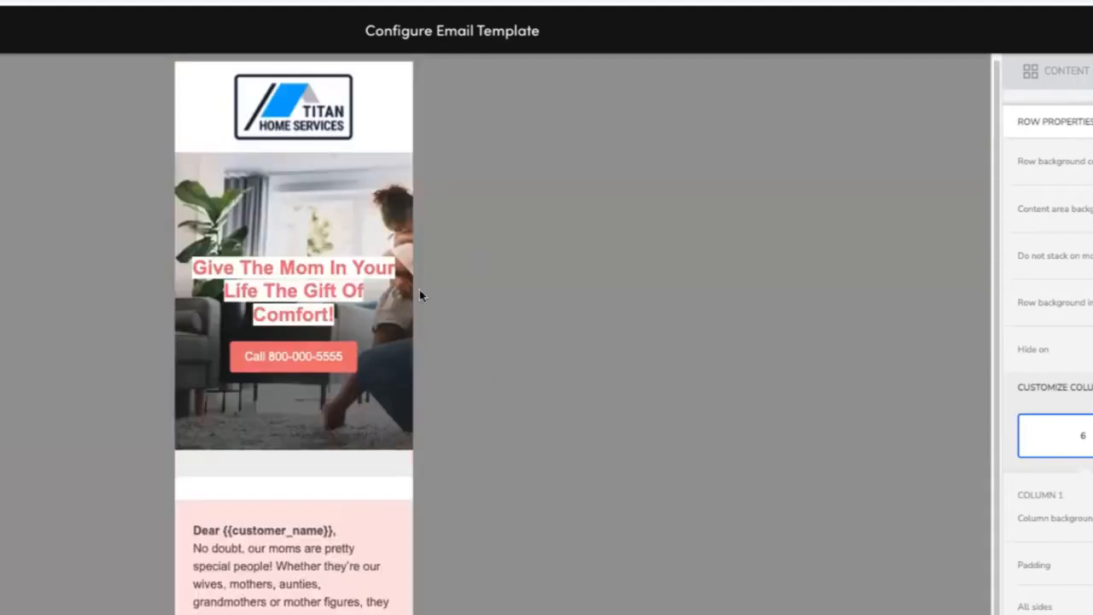
Return to desktop view and select the logo image block and hero row to review their properties.
click(422, 209)
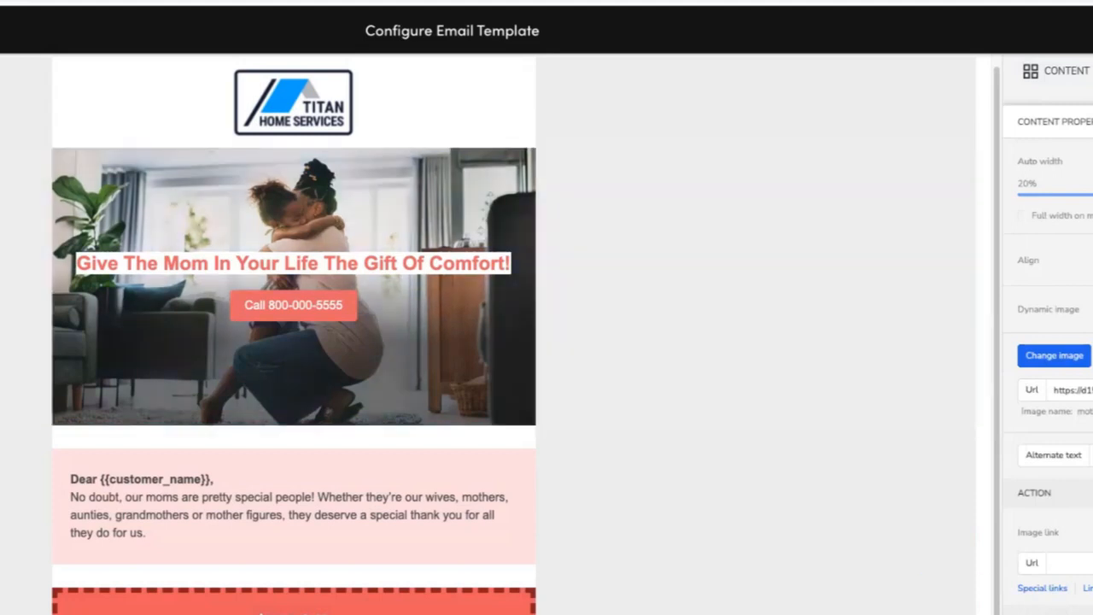
scroll(717, 348, down, 1)
click(717, 348)
scroll(717, 348, up, 1)
click(607, 273)
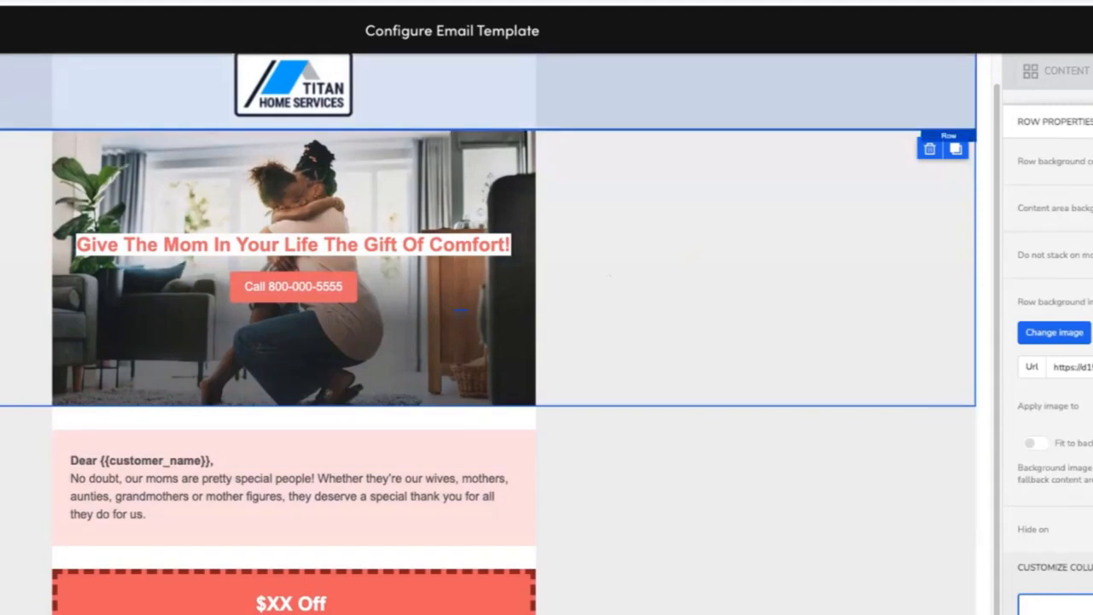
Toggle the mobile preview briefly, then select the hero and logo rows to review their row properties.
click(613, 92)
click(529, 612)
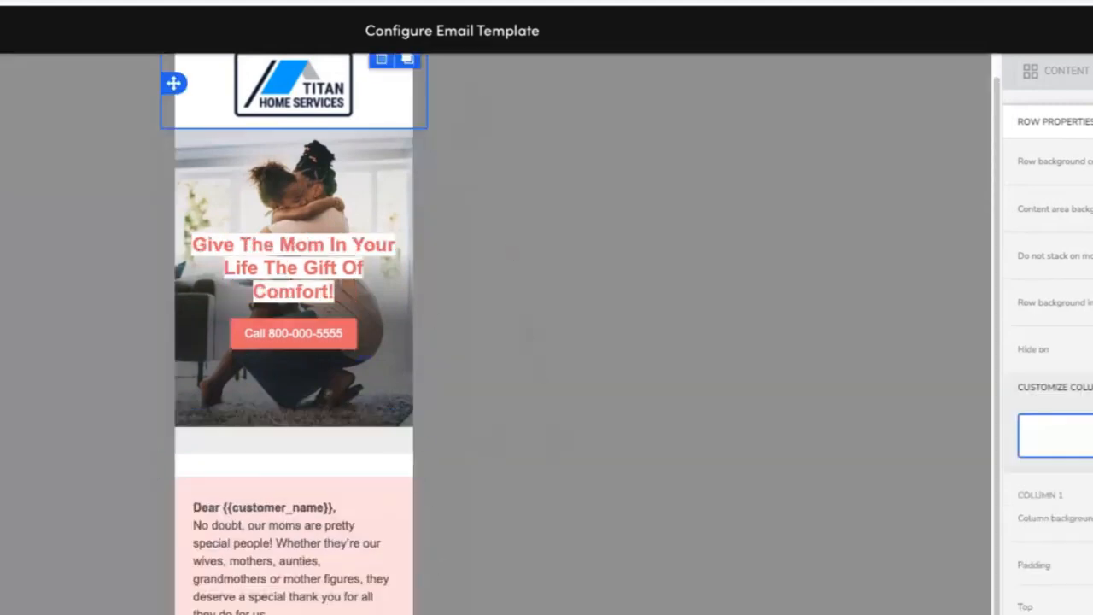
click(530, 611)
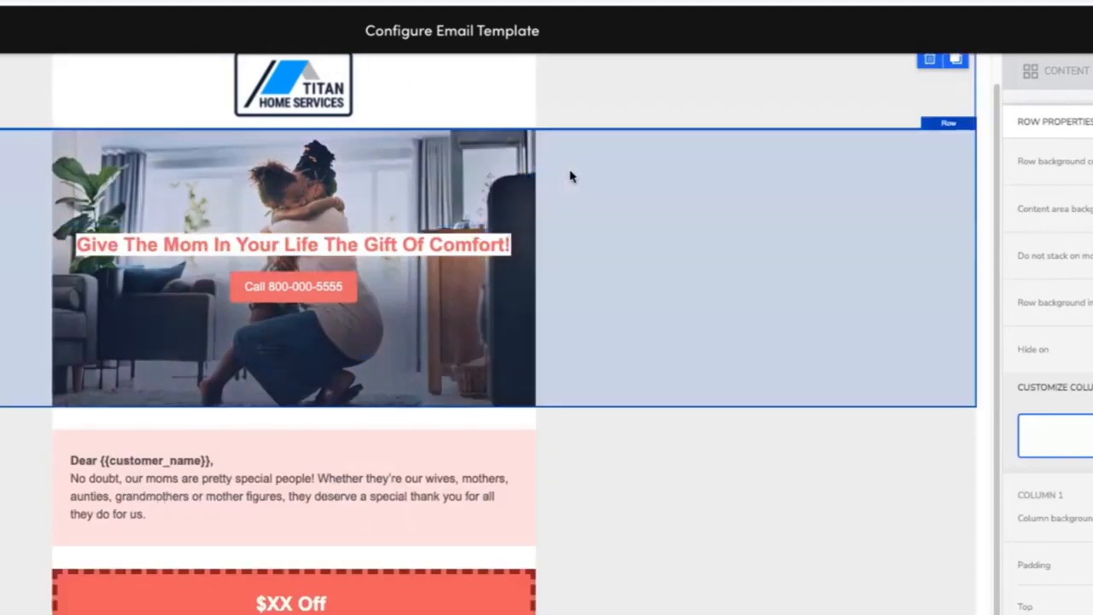
click(572, 181)
scroll(675, 502, down, 1)
click(674, 506)
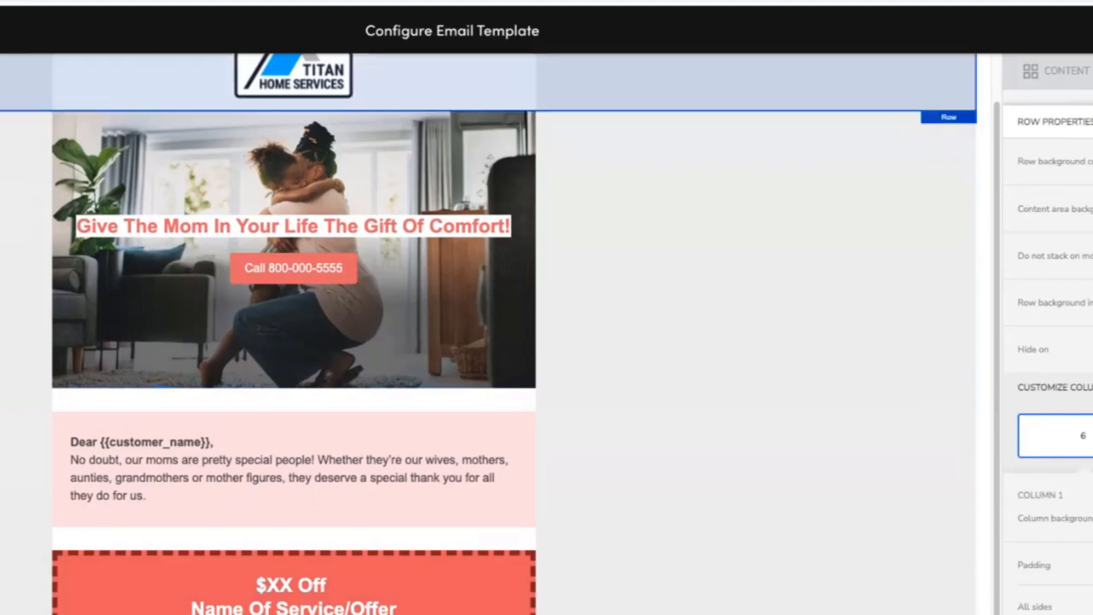
scroll(515, 508, down, 4)
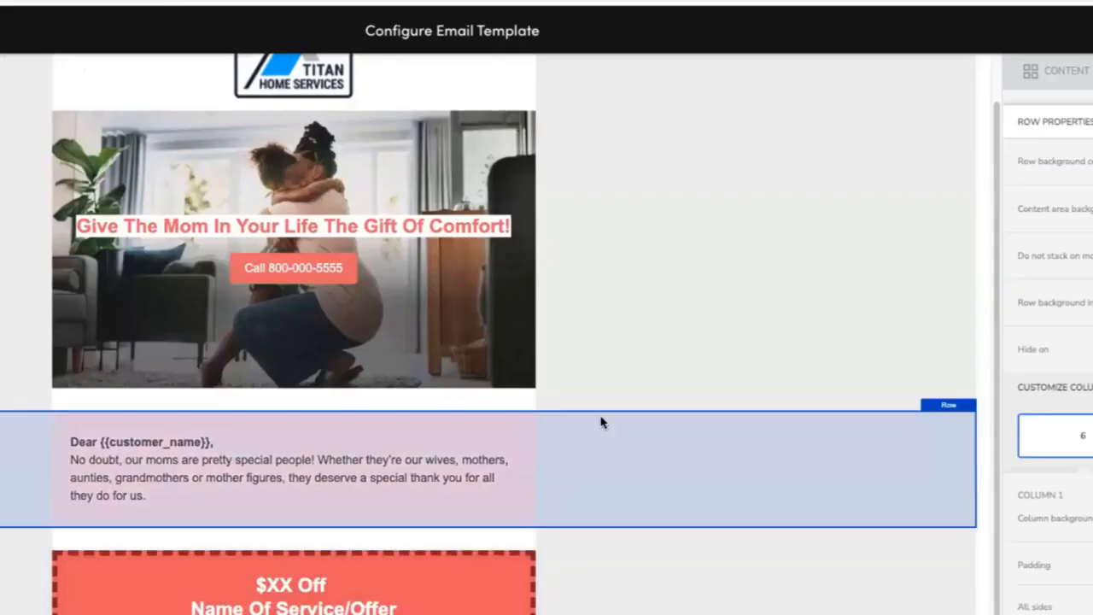
click(606, 485)
click(956, 431)
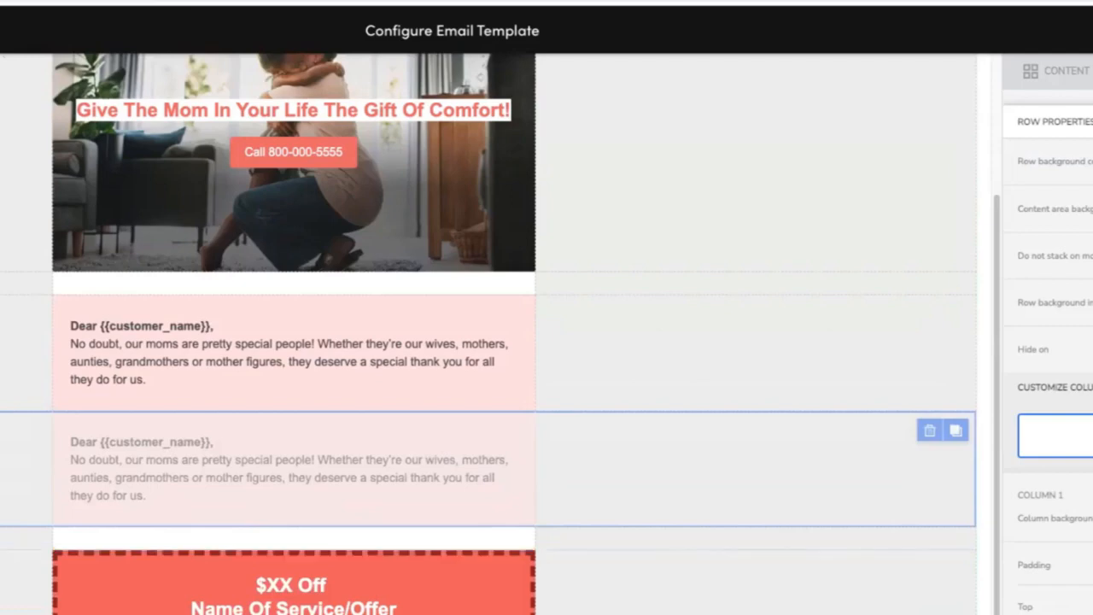
drag(974, 469, 743, 611)
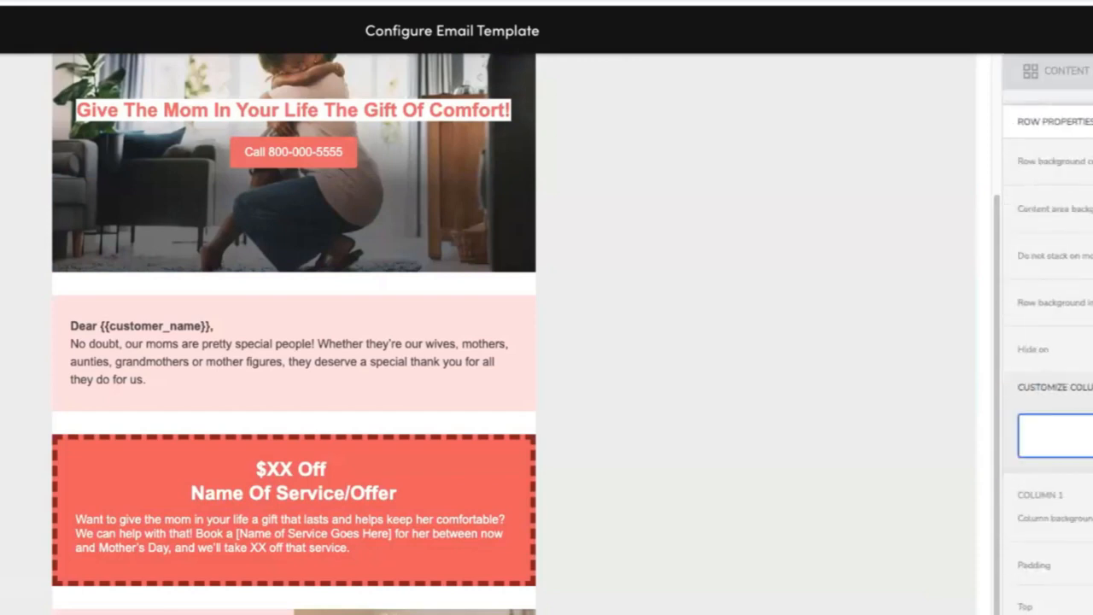
Inspect the properties of the hero headline, the call button and the greeting text block.
click(1083, 84)
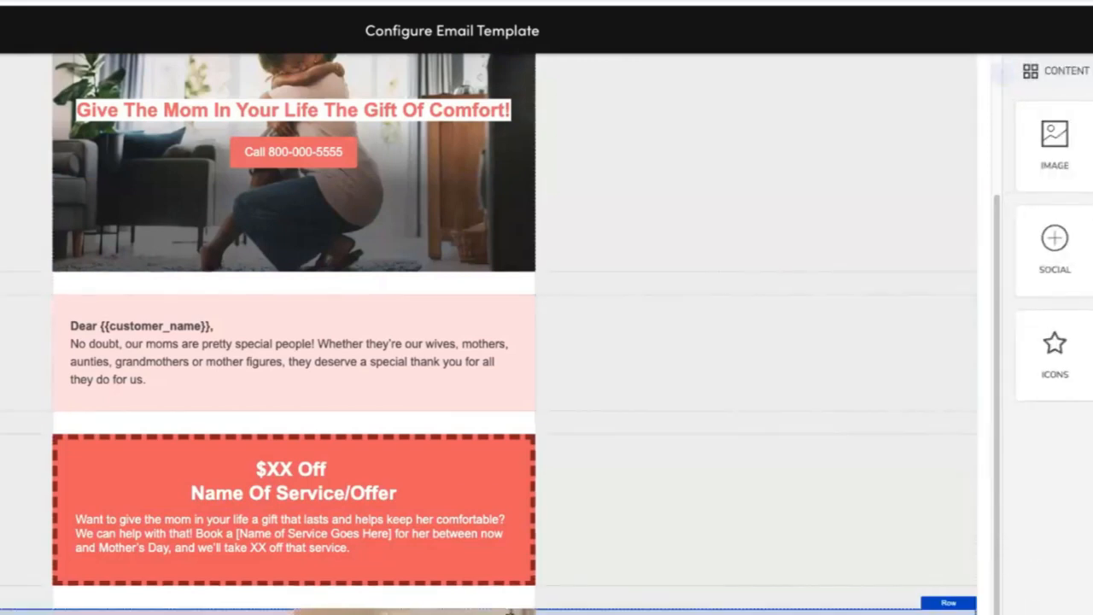
scroll(500, 334, down, 1)
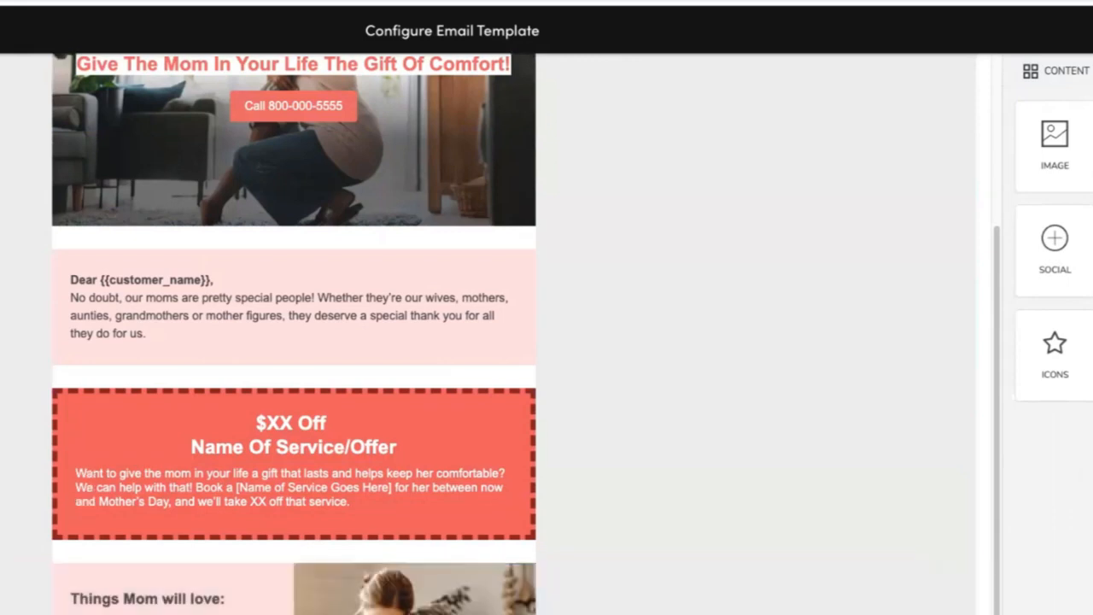
click(293, 65)
click(293, 105)
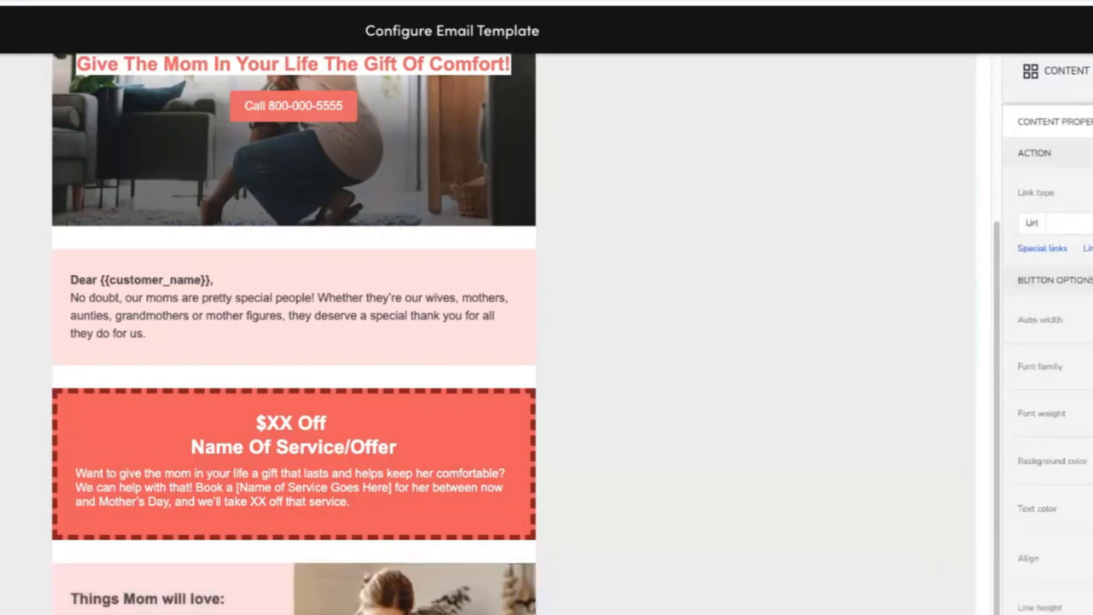
scroll(558, 441, up, 4)
click(300, 317)
click(517, 357)
drag(532, 358, 409, 613)
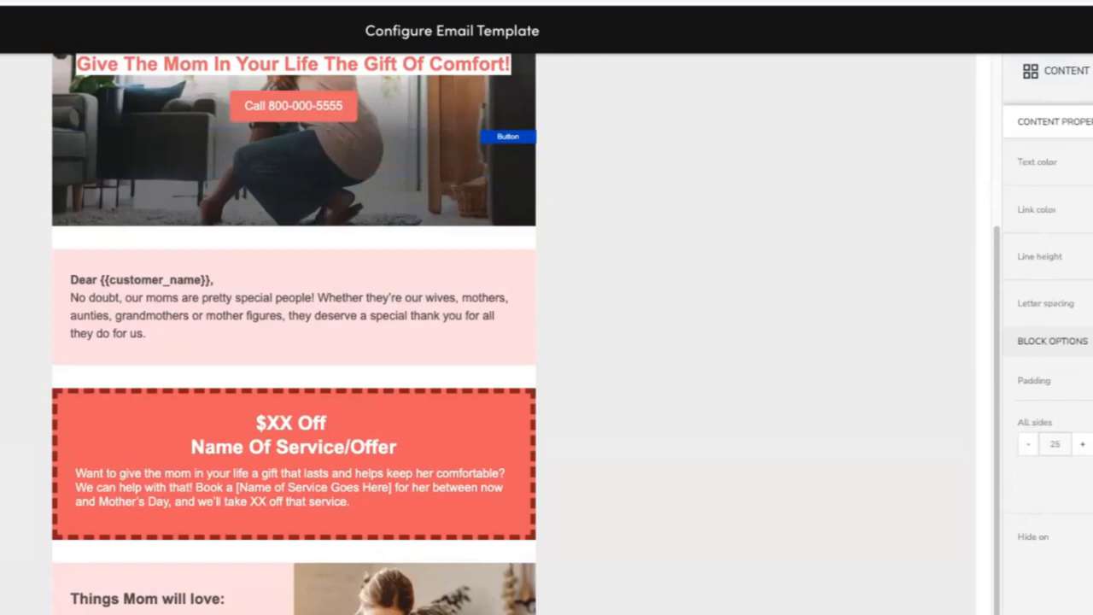
Inspect the benefits row and the padding of its 'Things Mom will love:' text block.
click(614, 590)
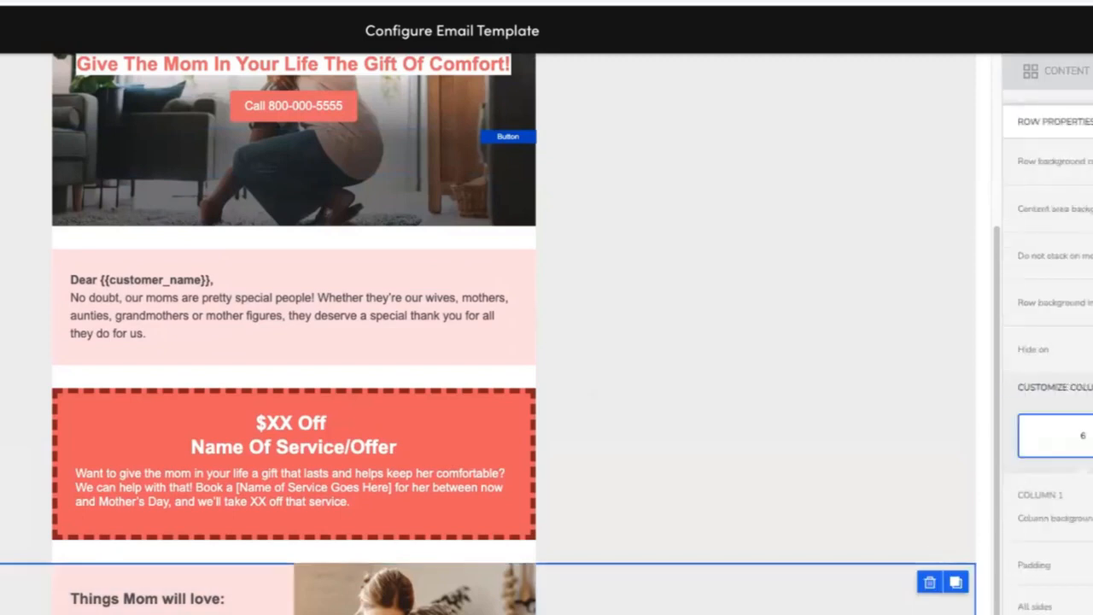
click(163, 598)
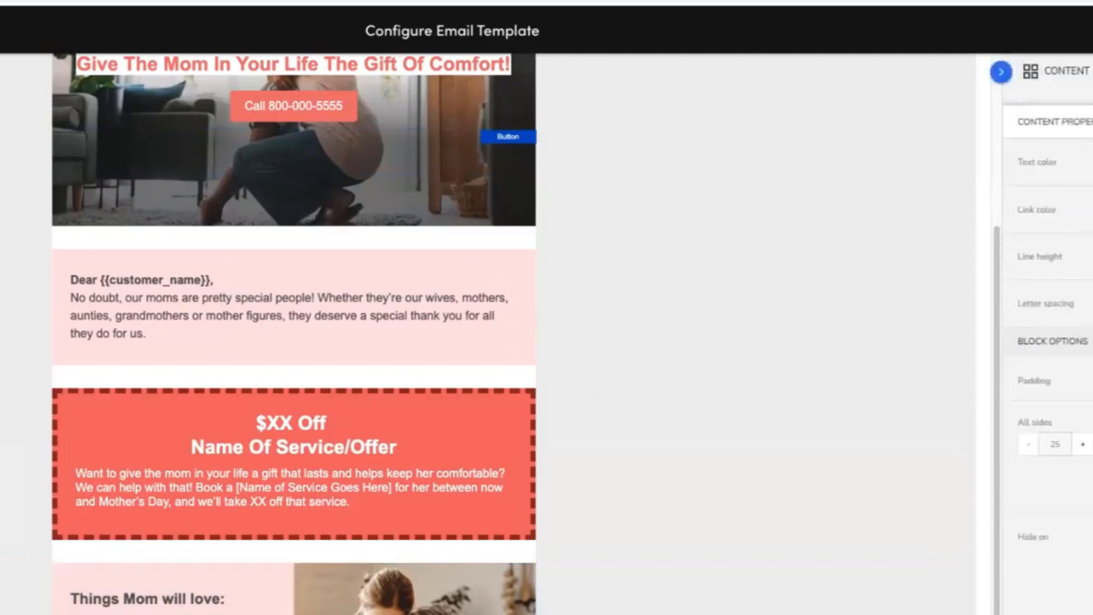
click(1032, 489)
click(1032, 489)
click(1032, 490)
click(1032, 490)
click(686, 612)
click(685, 613)
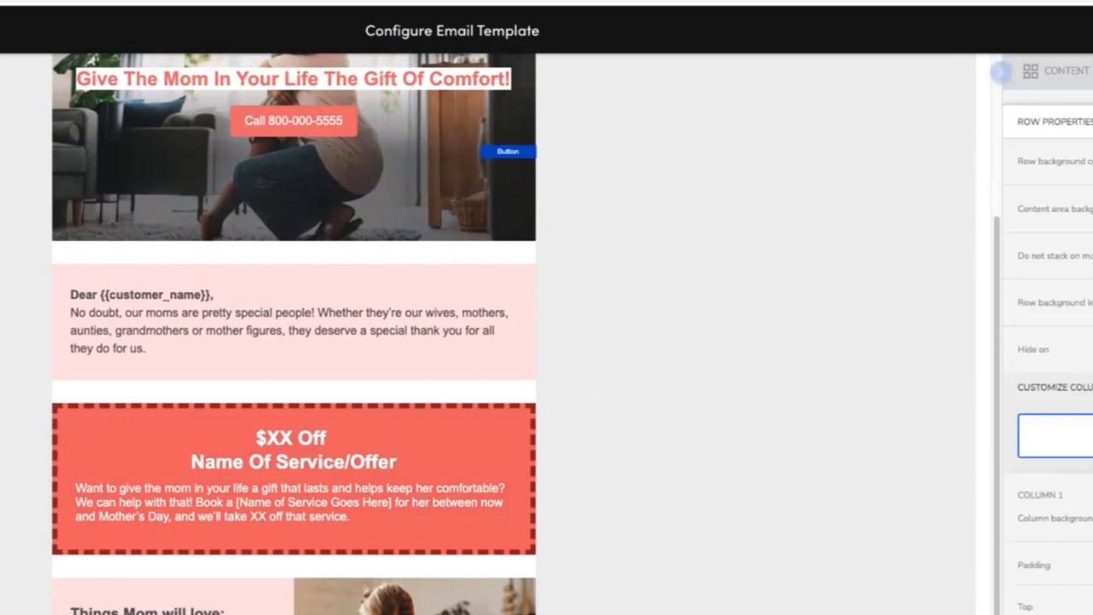
Compare the padding and link settings of the hero headline, call button and offer text blocks.
click(293, 79)
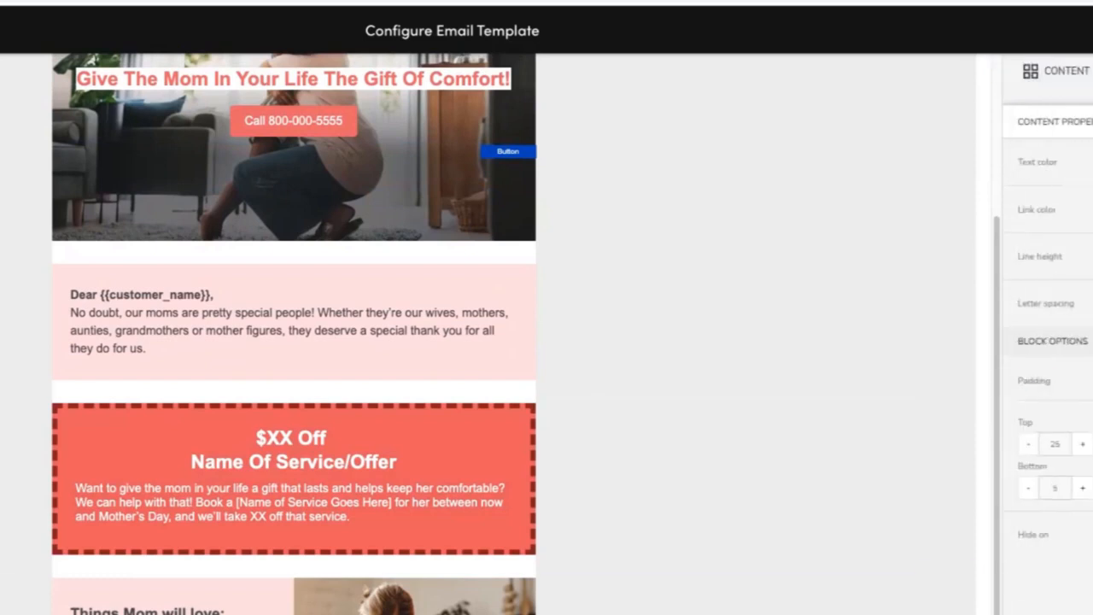
click(293, 121)
scroll(1048, 359, down, 4)
scroll(1047, 358, up, 4)
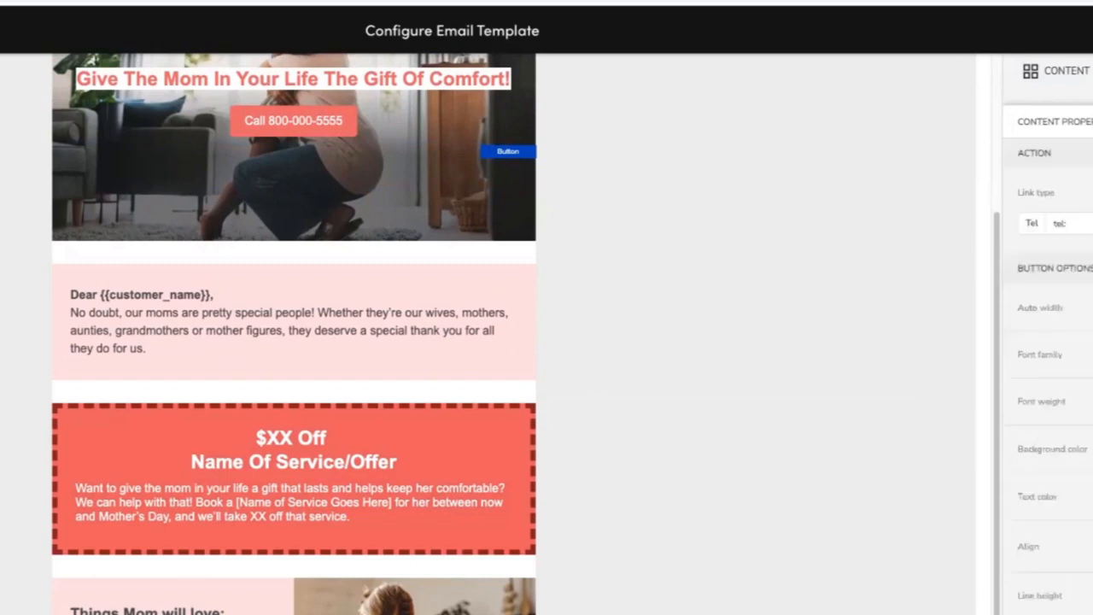
click(598, 151)
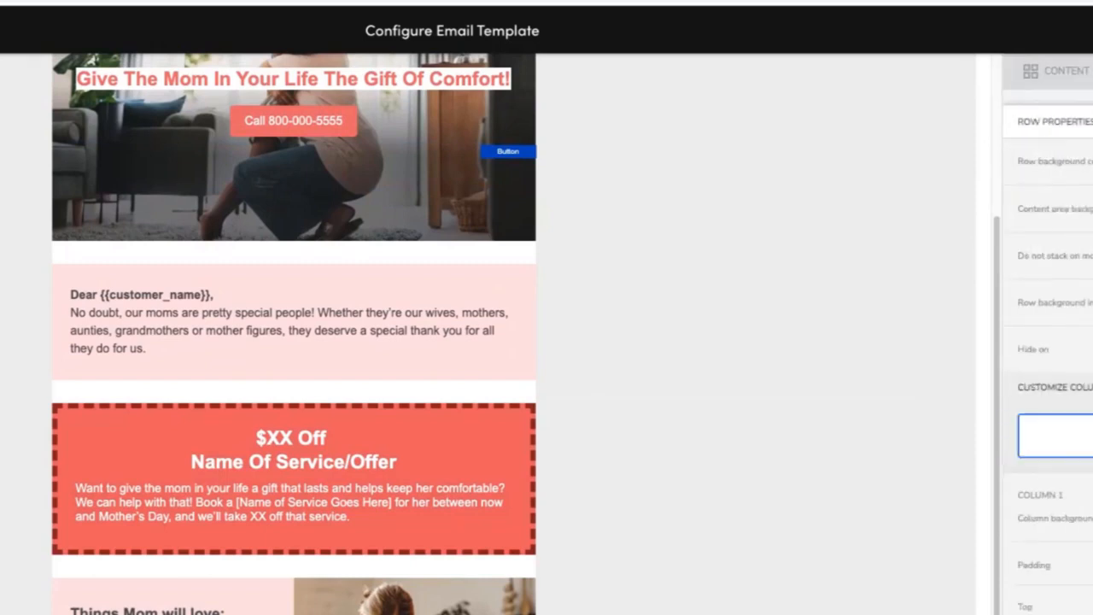
click(293, 449)
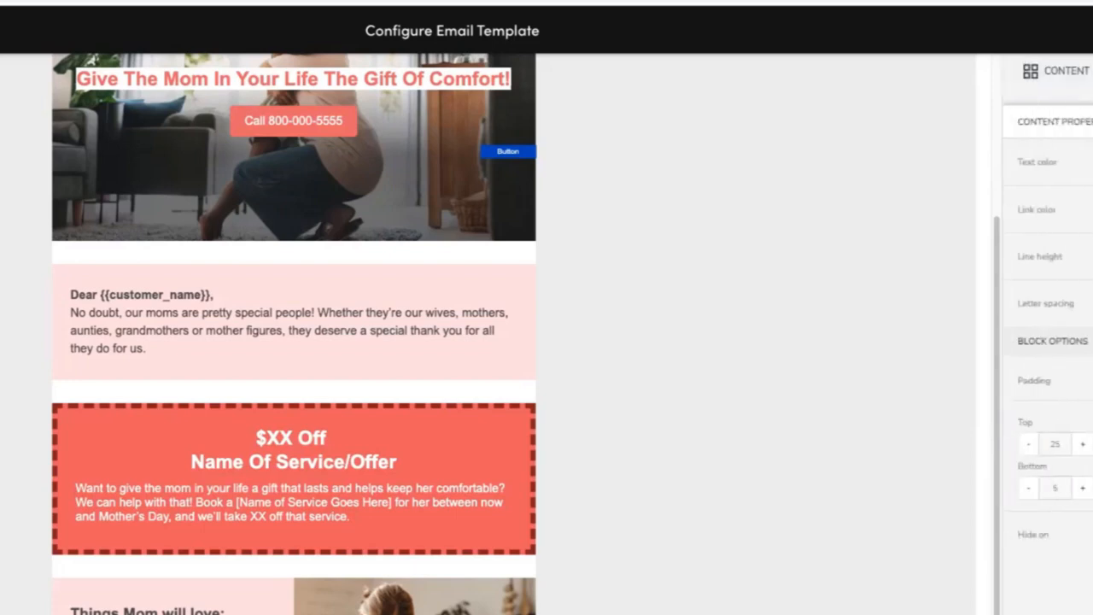
click(292, 121)
click(293, 78)
click(293, 121)
click(292, 197)
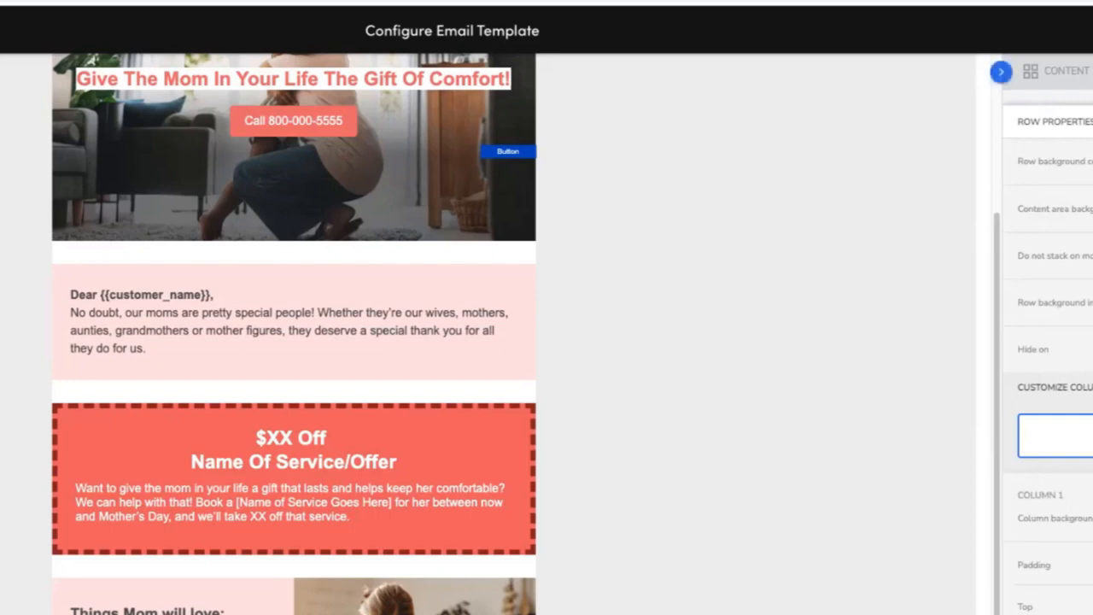
Review the benefits and closing copy in the source document, selecting the closing sentence.
scroll(725, 589, down, 1)
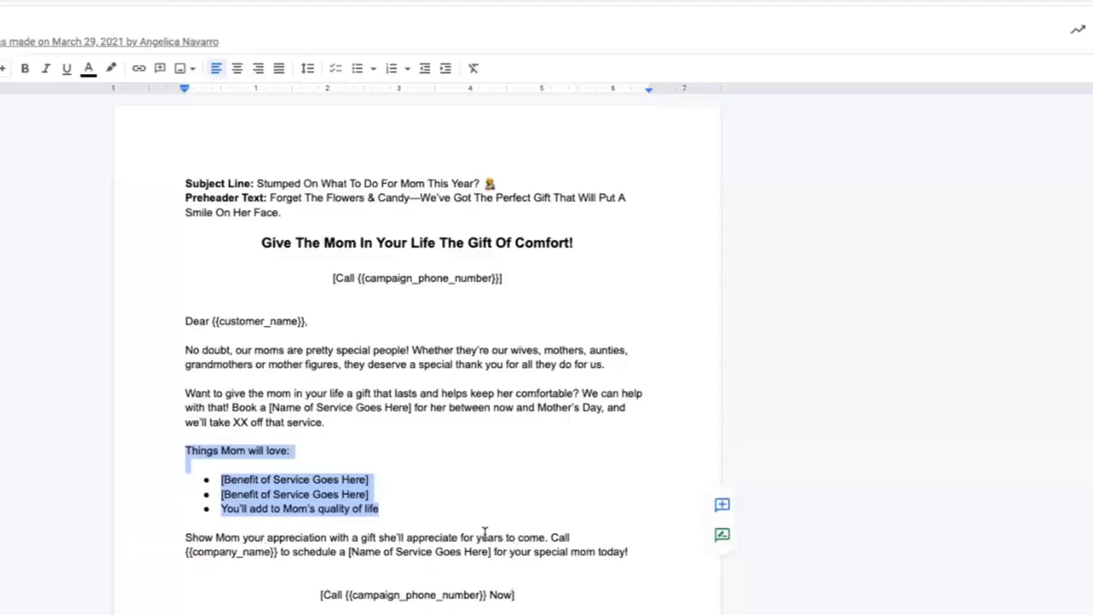
click(177, 538)
drag(203, 537, 357, 536)
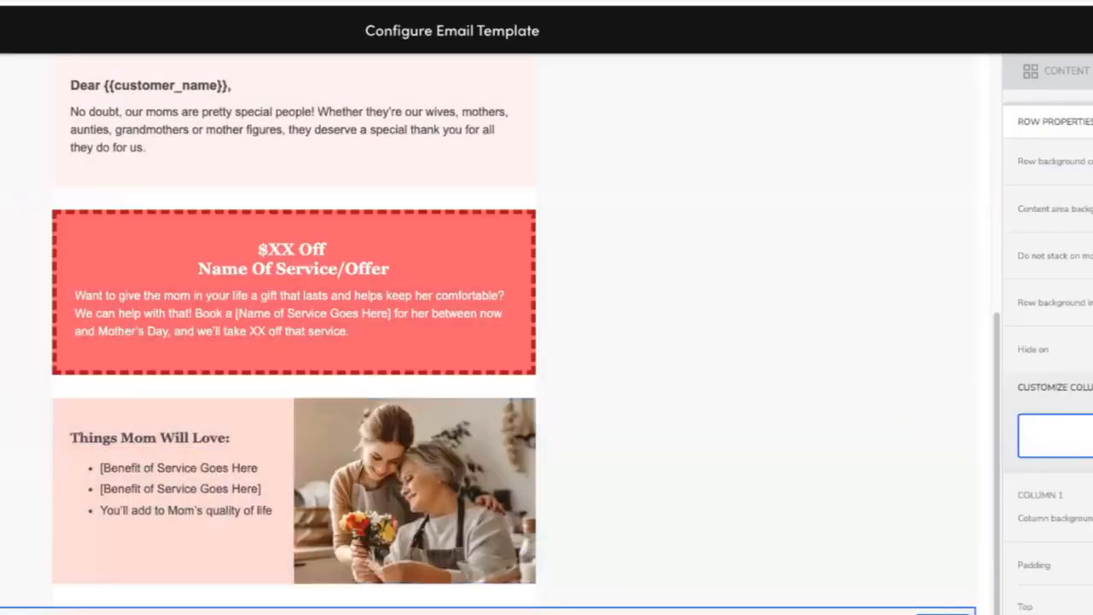
click(294, 611)
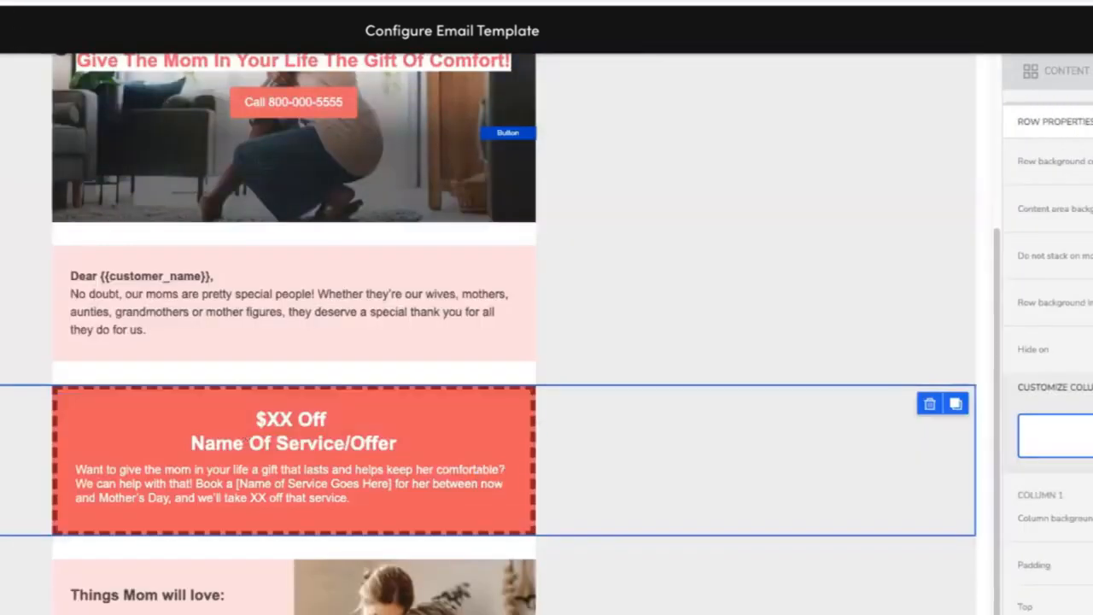
Inspect the offer text block, the benefits text block and the surrounding rows' settings.
click(248, 442)
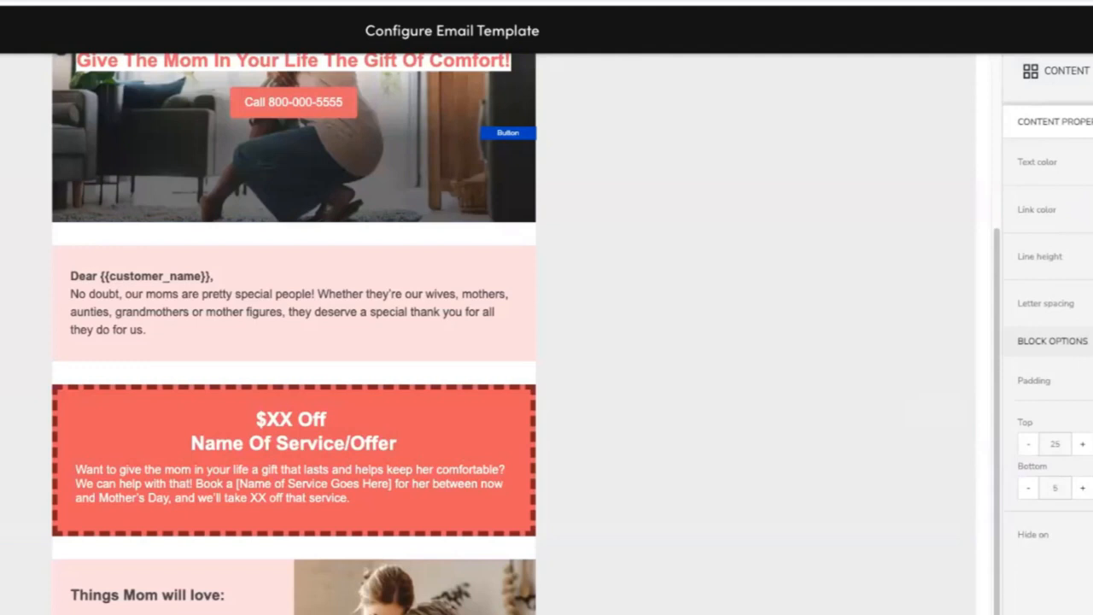
click(166, 459)
click(161, 612)
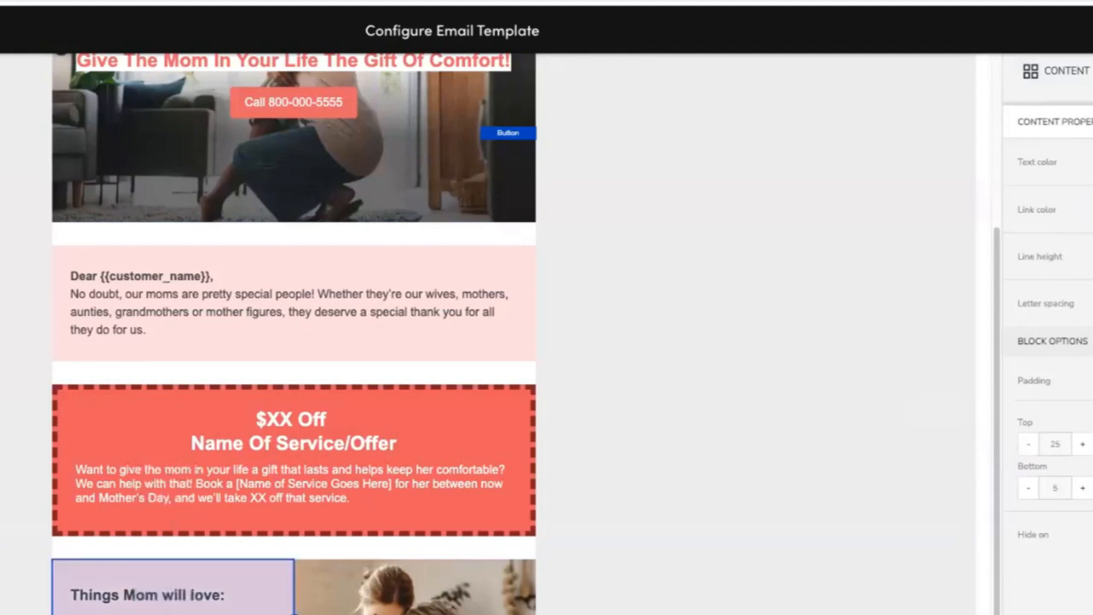
click(597, 598)
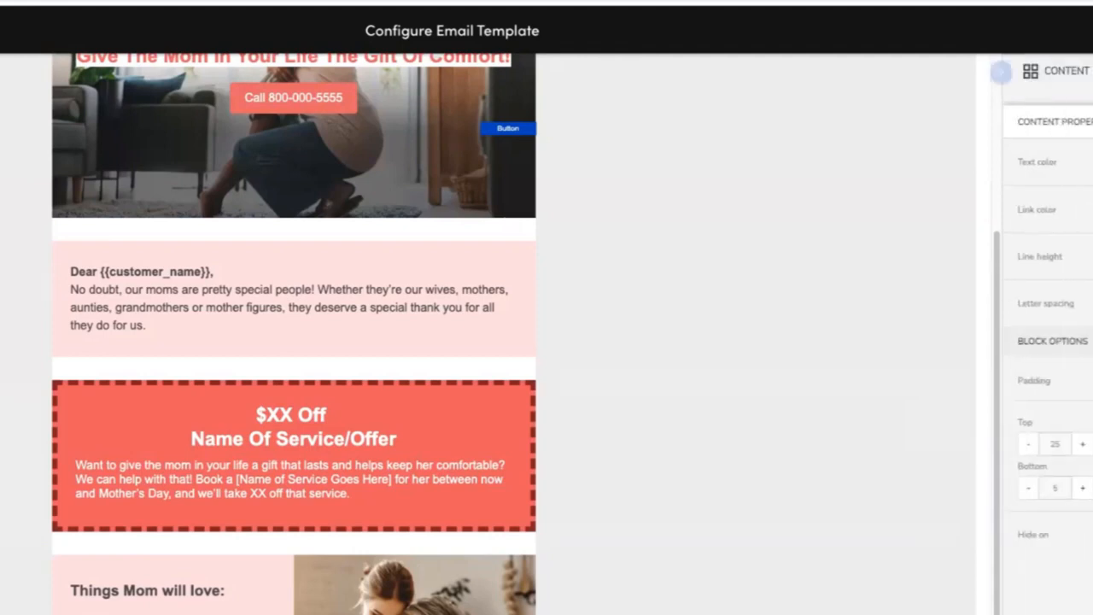
click(870, 571)
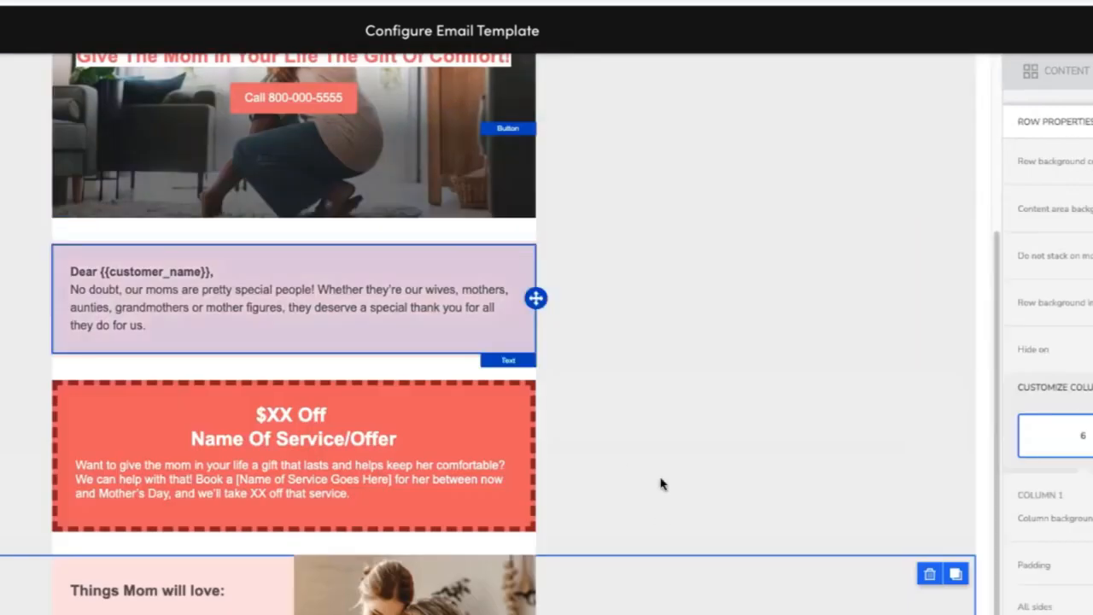
click(661, 422)
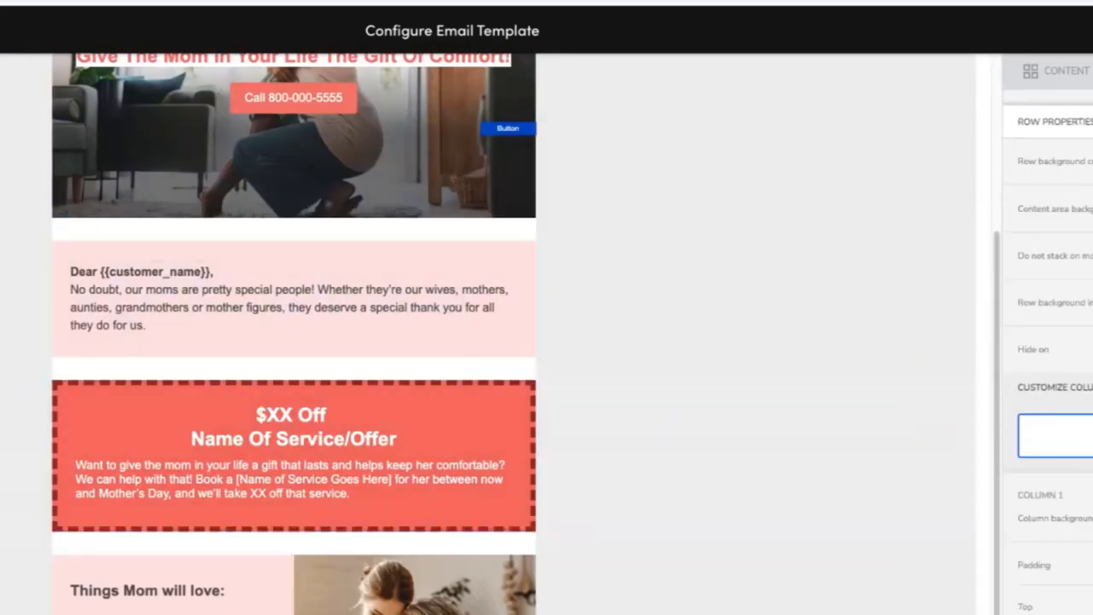
click(664, 586)
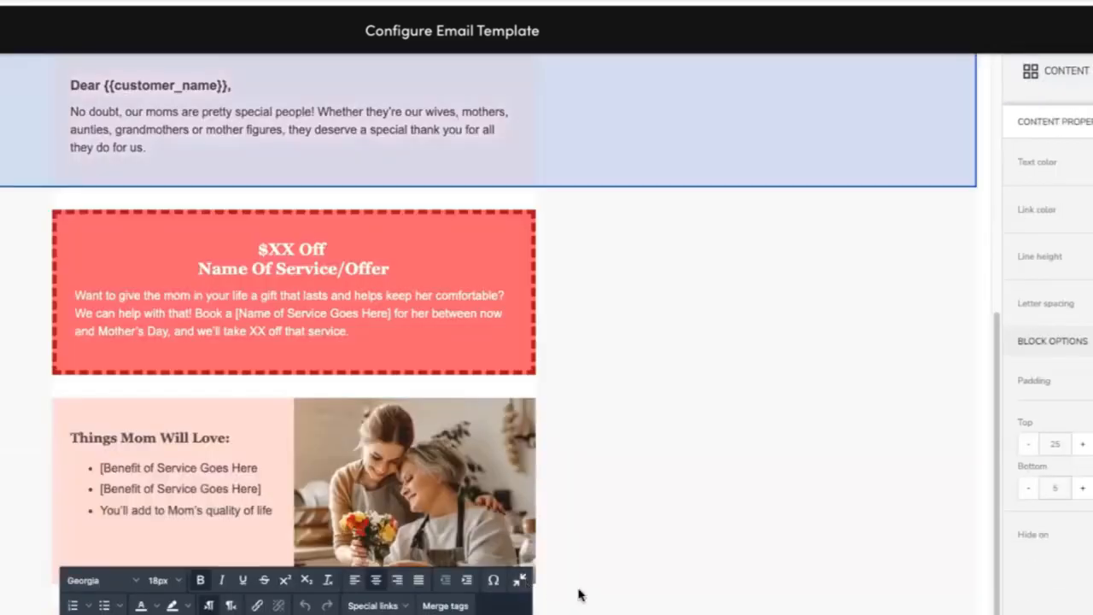
click(712, 453)
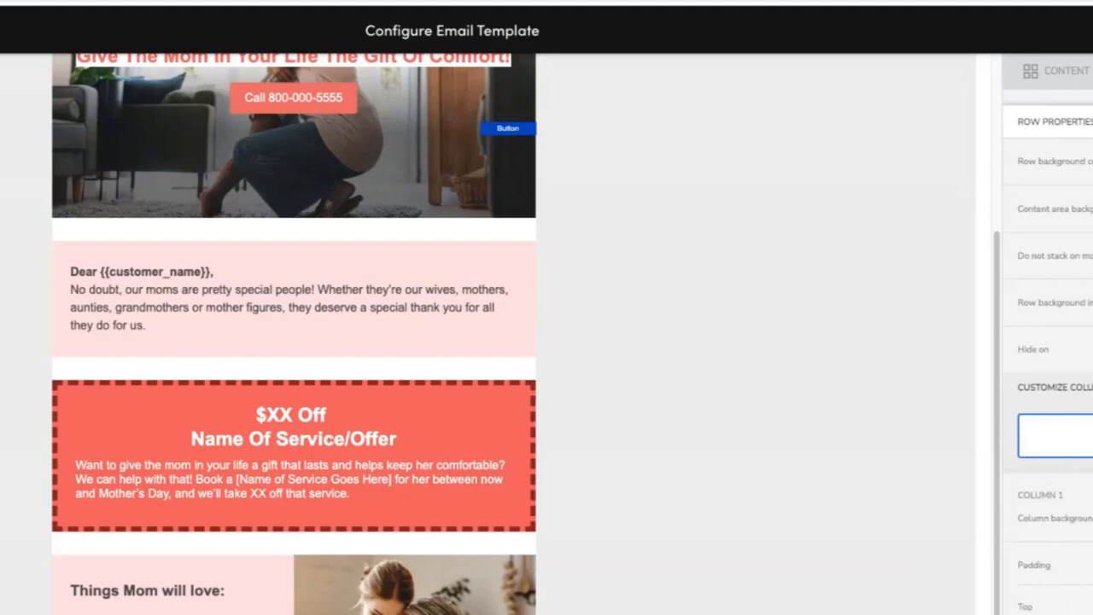
Open the offer row's background color picker and pick a light shade.
click(1092, 162)
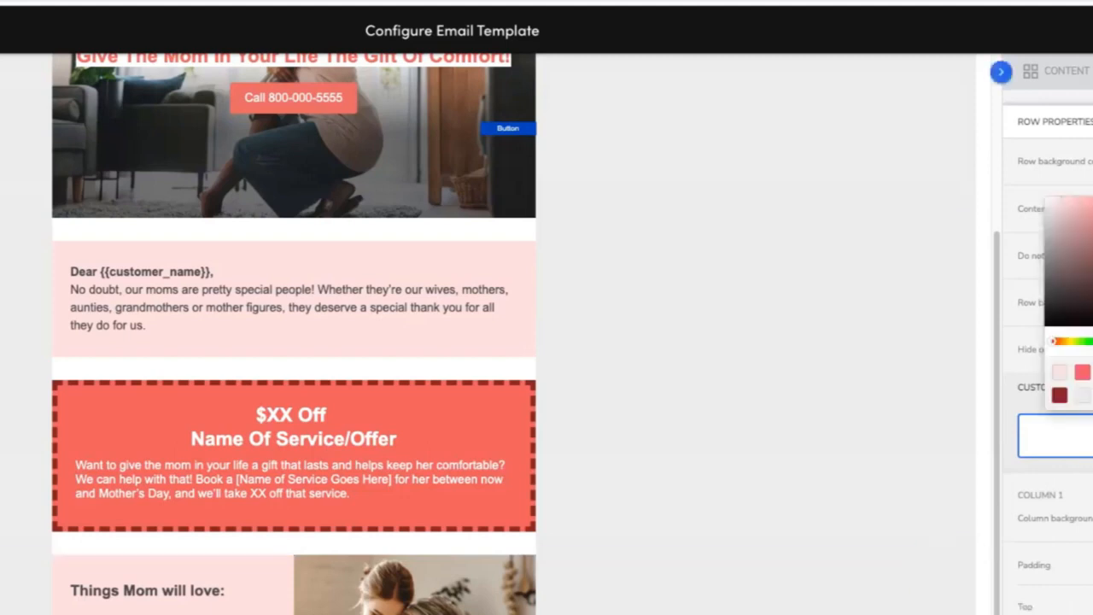
click(1051, 203)
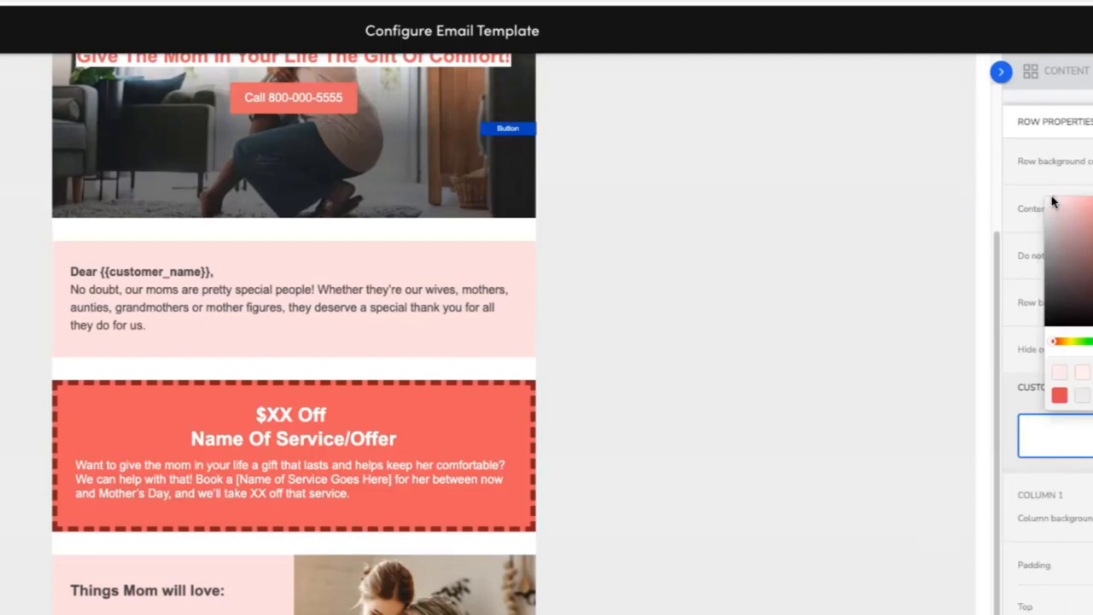
click(758, 365)
scroll(767, 406, up, 3)
scroll(766, 581, down, 3)
Change the benefits section's bullet list and 'Things Mom will love:' heading to the Georgia font.
click(175, 608)
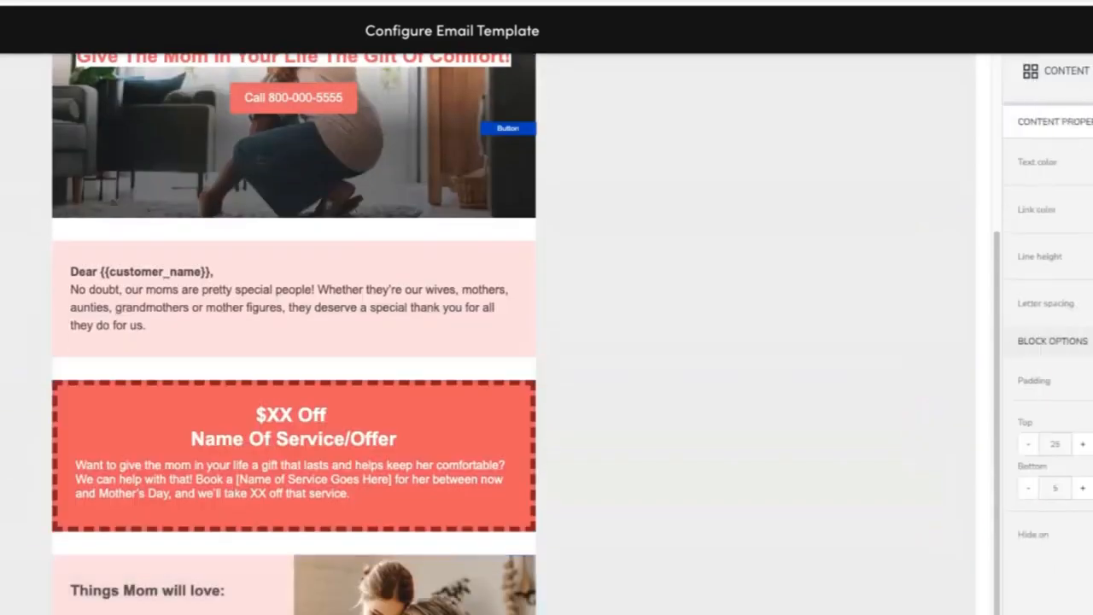
click(86, 612)
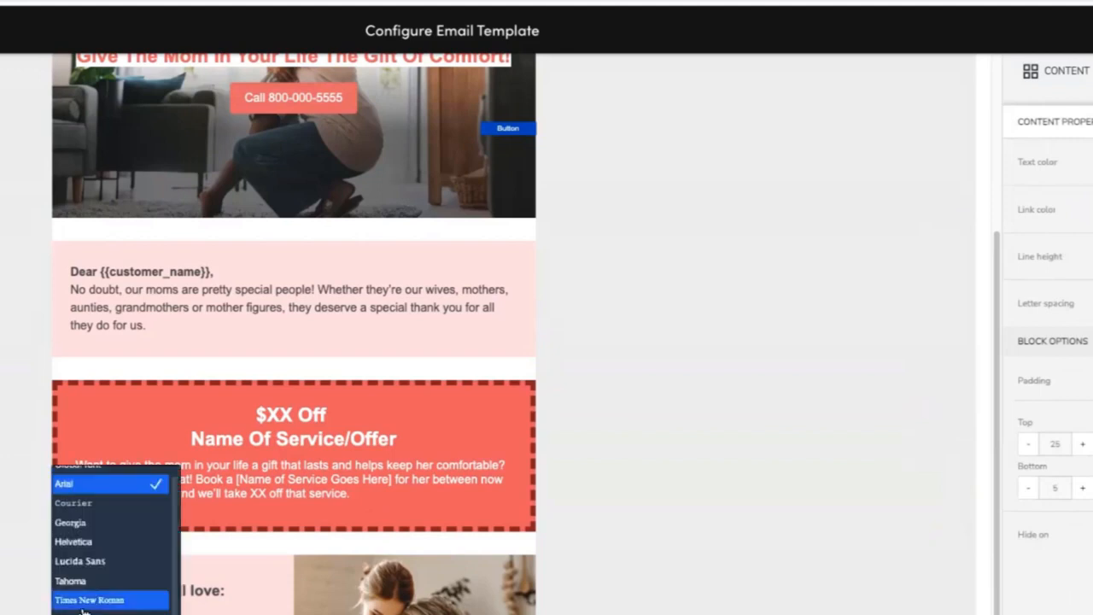
click(86, 528)
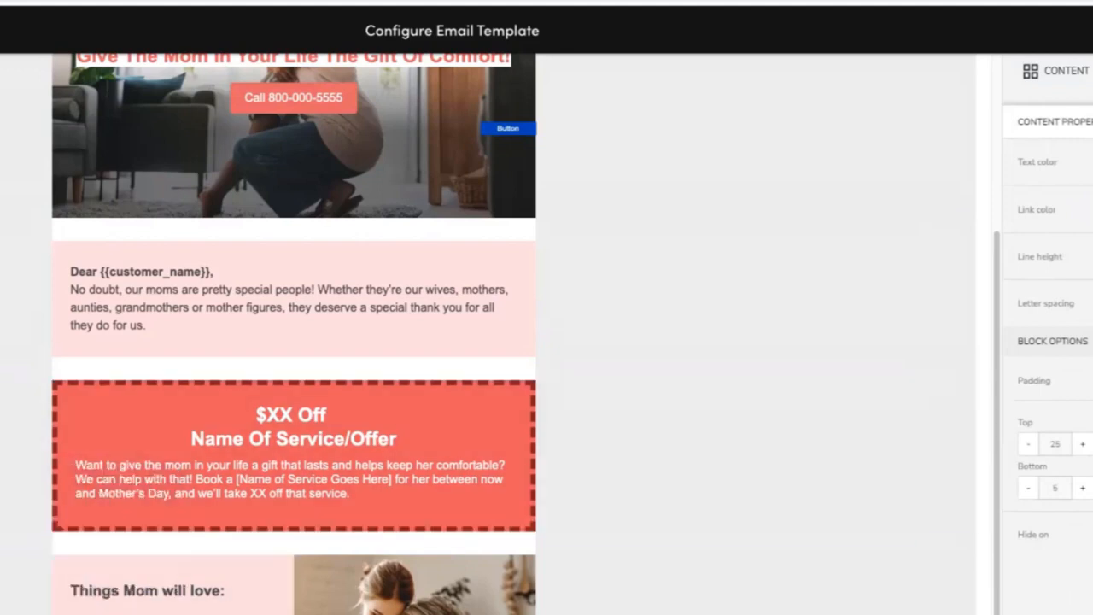
click(244, 602)
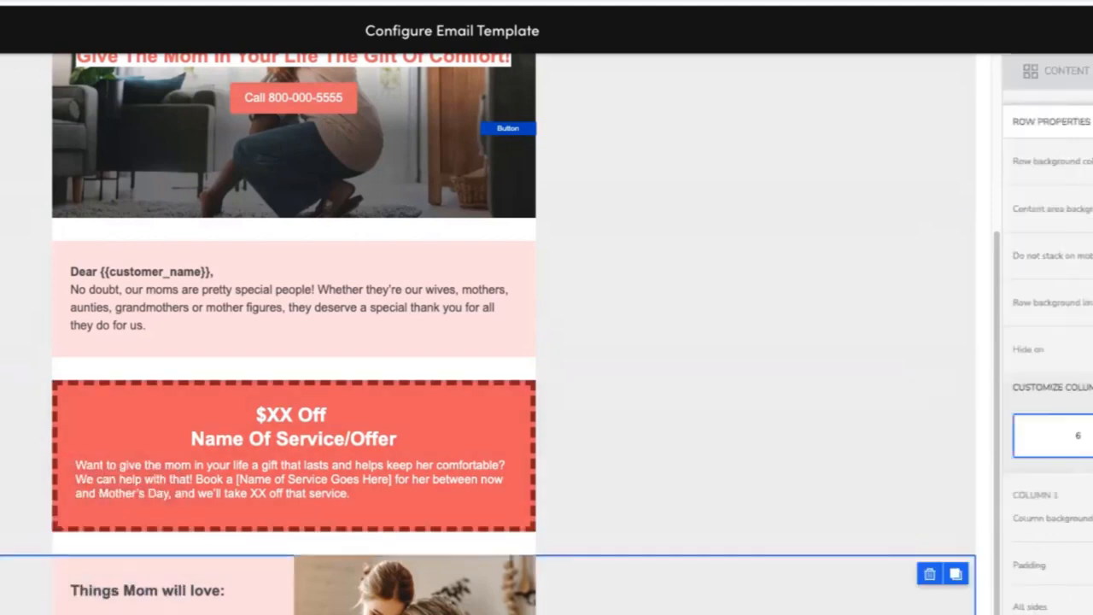
drag(224, 587, 77, 579)
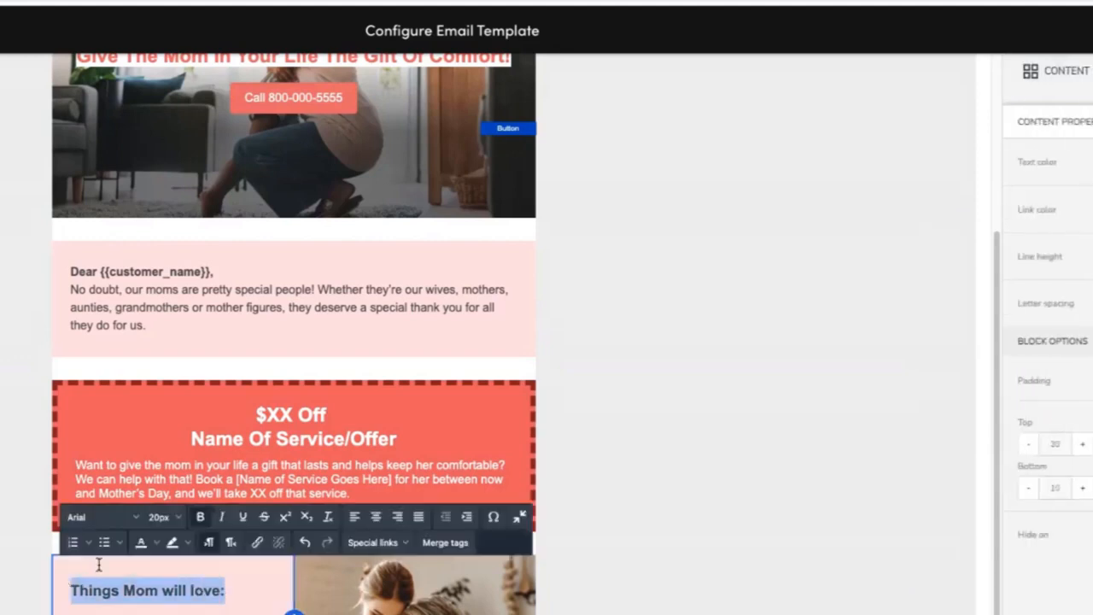
click(94, 516)
click(75, 600)
Set the greeting text block starting 'Dear {{customer_name}},' to the Georgia font.
scroll(218, 341, up, 1)
drag(218, 342, 12, 334)
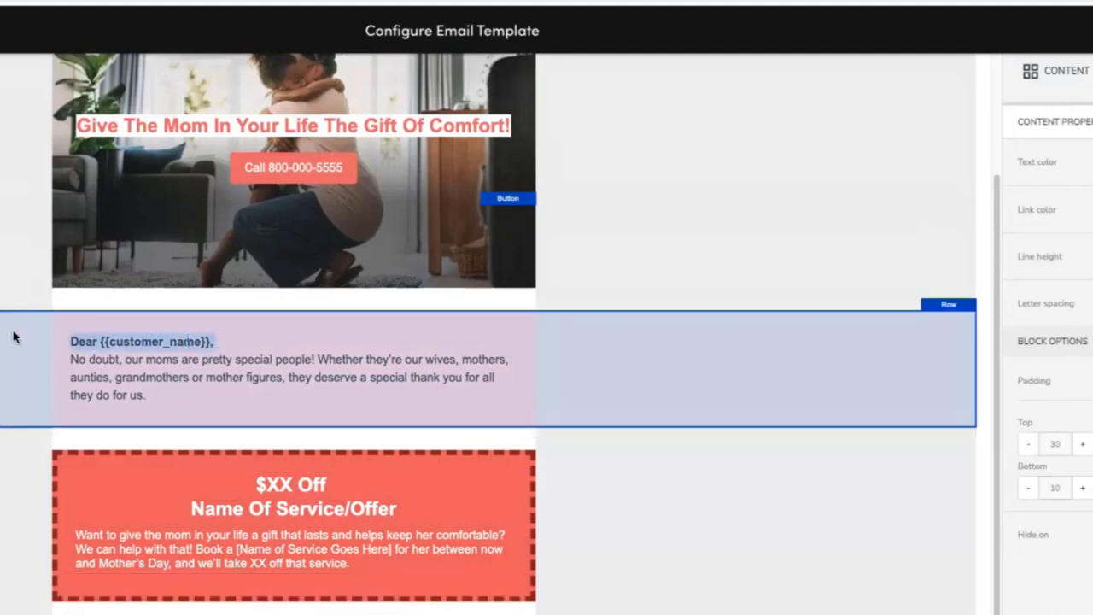
click(196, 342)
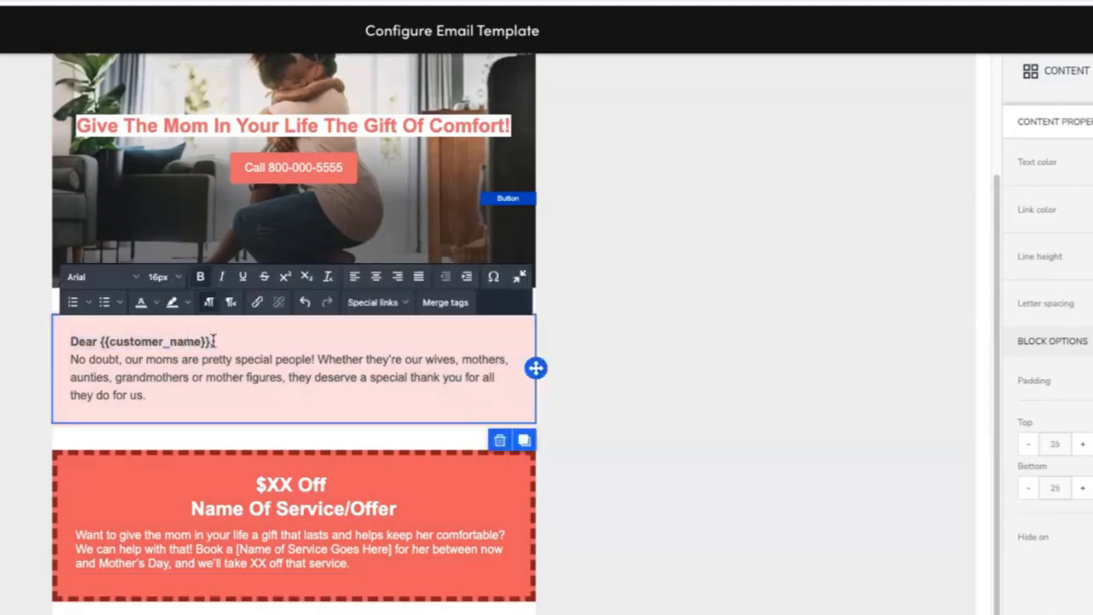
drag(214, 342, 67, 335)
click(85, 276)
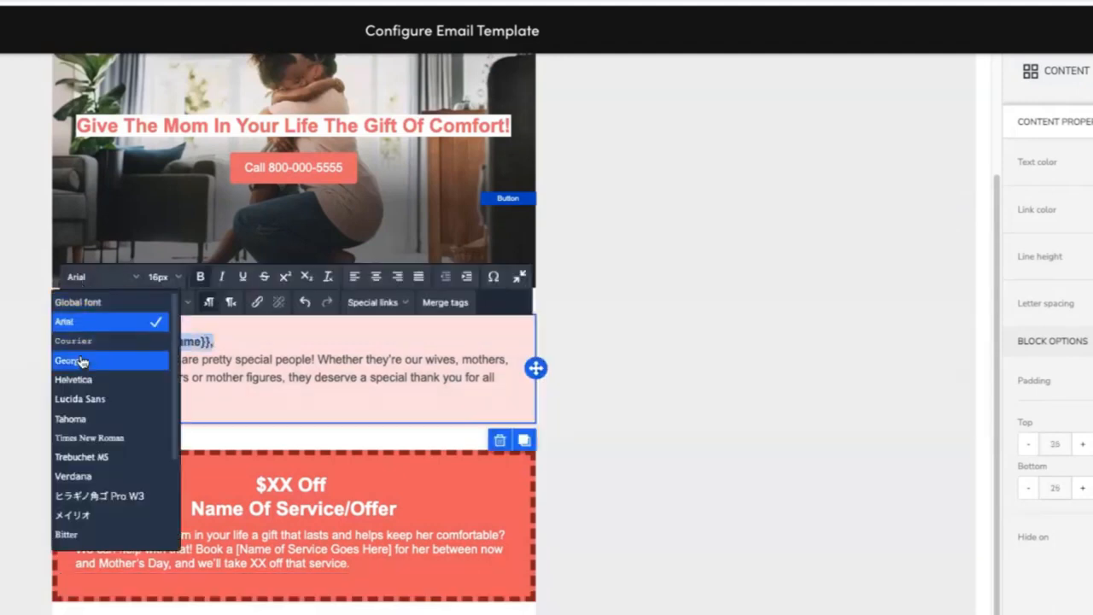
click(83, 359)
Change the hero headline 'Give The Mom In Your Life The Gift Of Comfort!' to the Georgia font.
scroll(561, 490, up, 2)
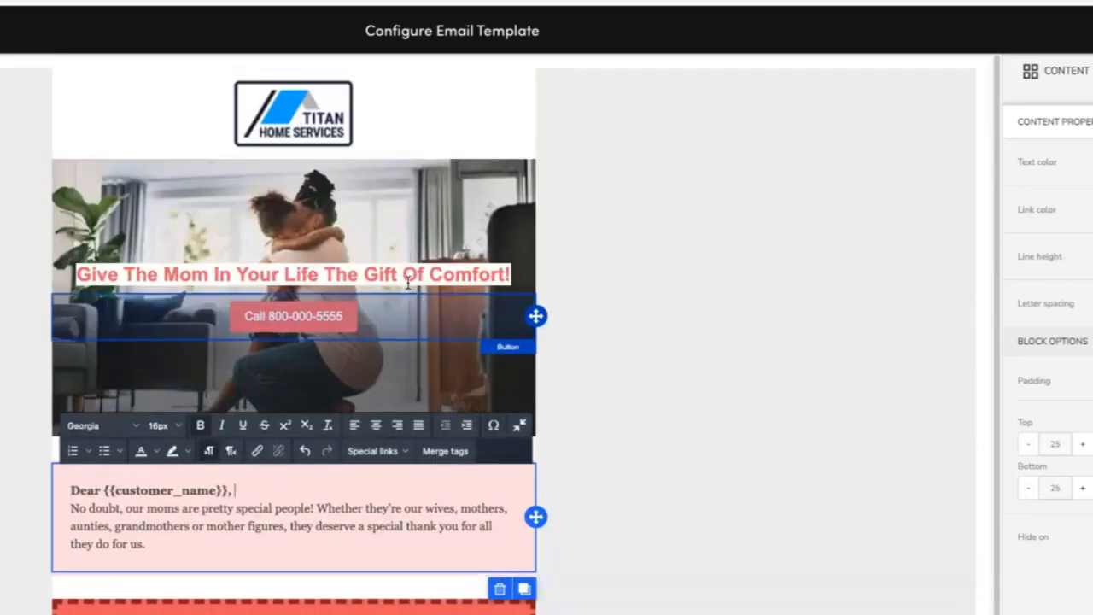
drag(511, 275, 66, 245)
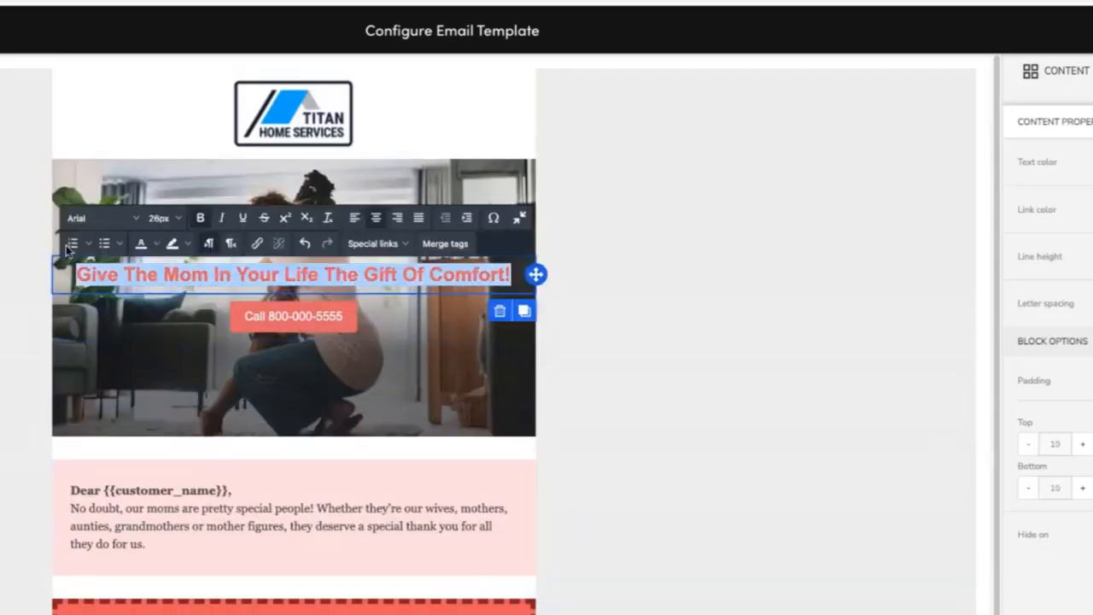
click(120, 217)
click(86, 303)
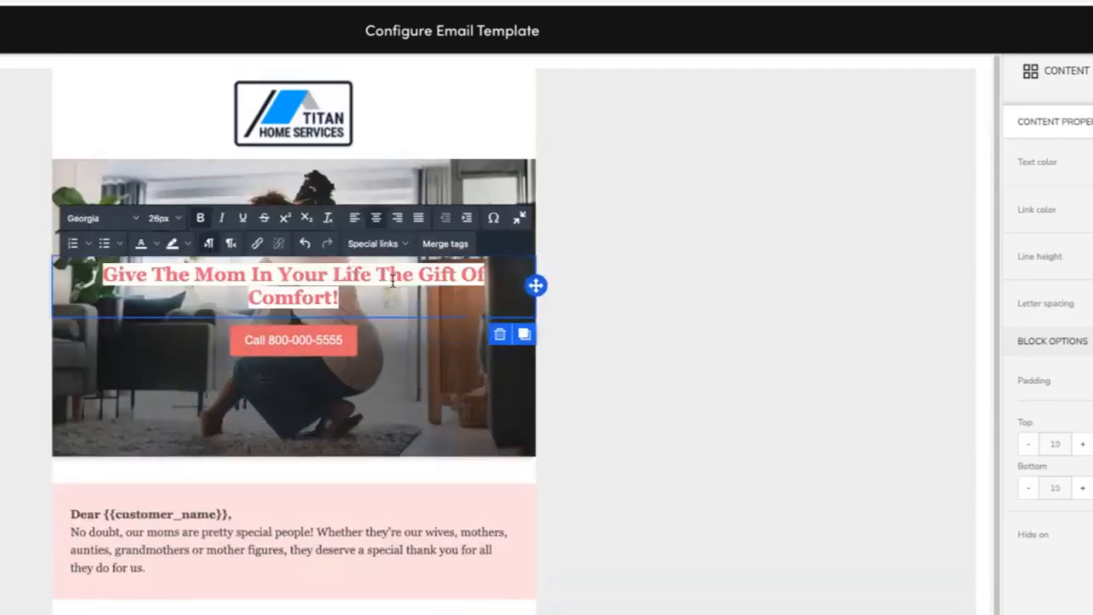
click(612, 281)
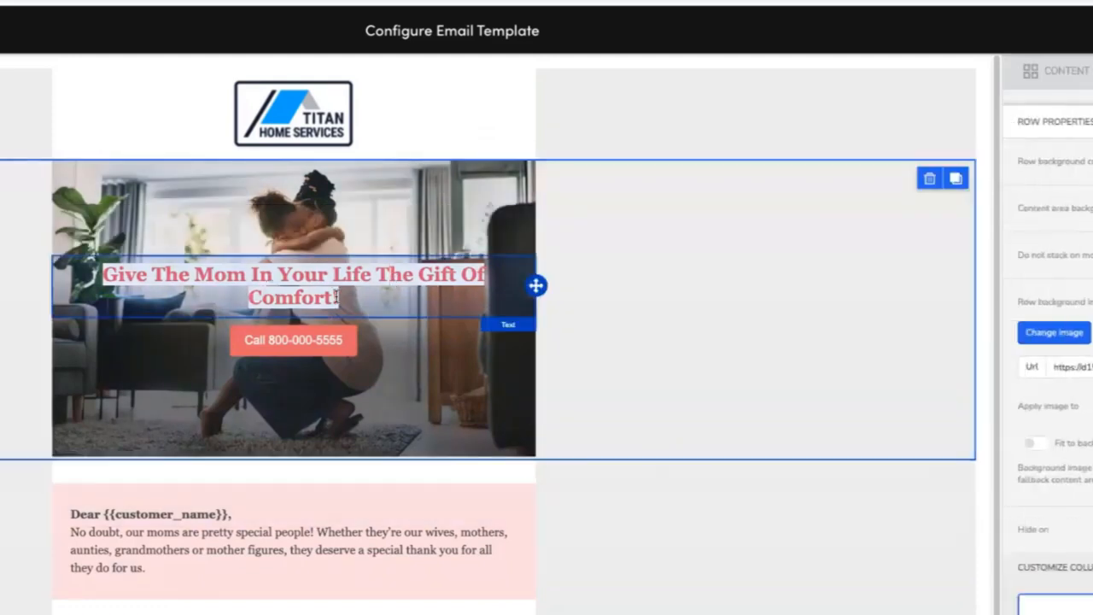
click(335, 296)
click(756, 468)
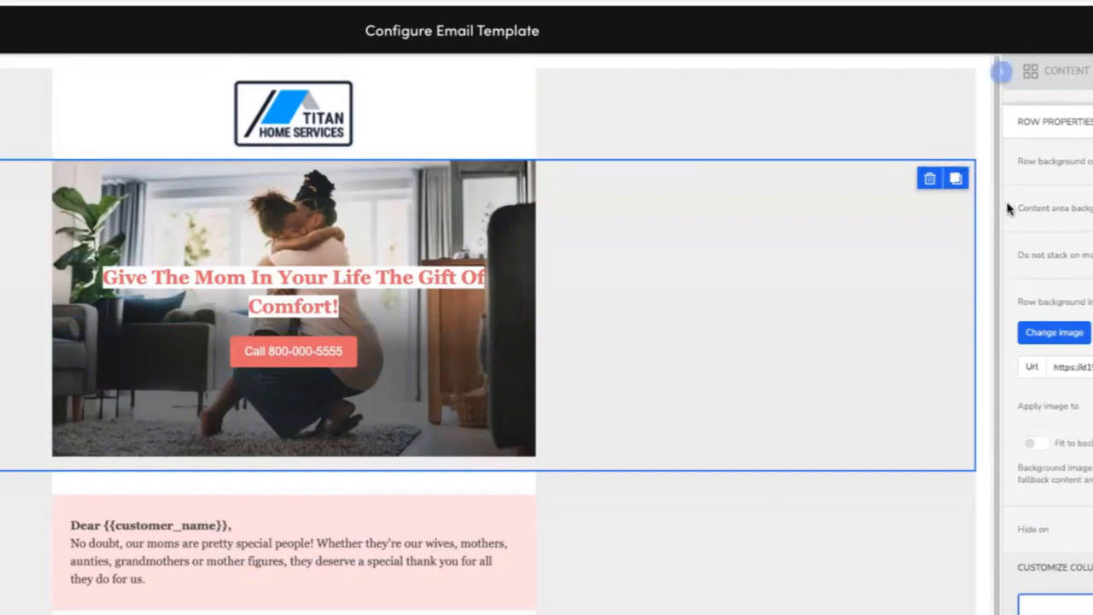
Shrink the spacer below the hero call button, checking the result in the mobile preview.
click(327, 439)
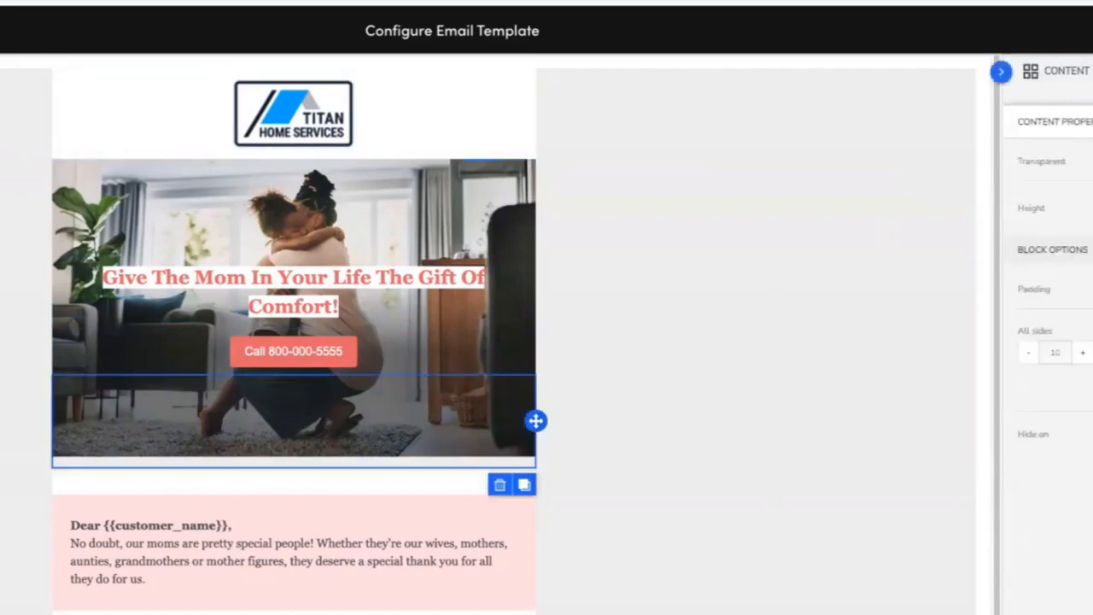
click(1092, 209)
click(1092, 208)
click(1092, 208)
click(1092, 208)
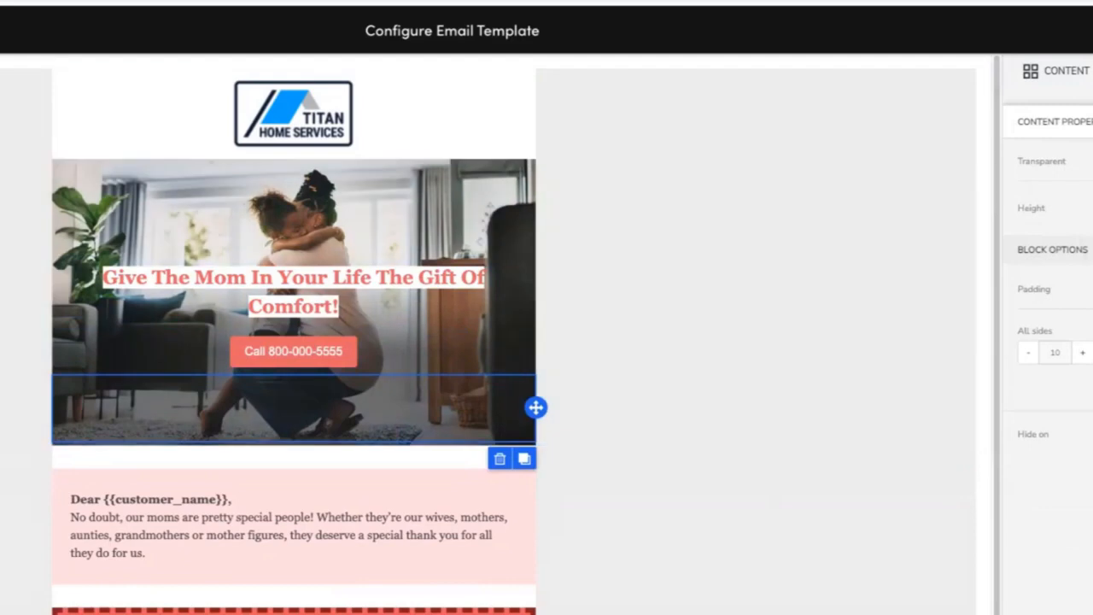
click(536, 614)
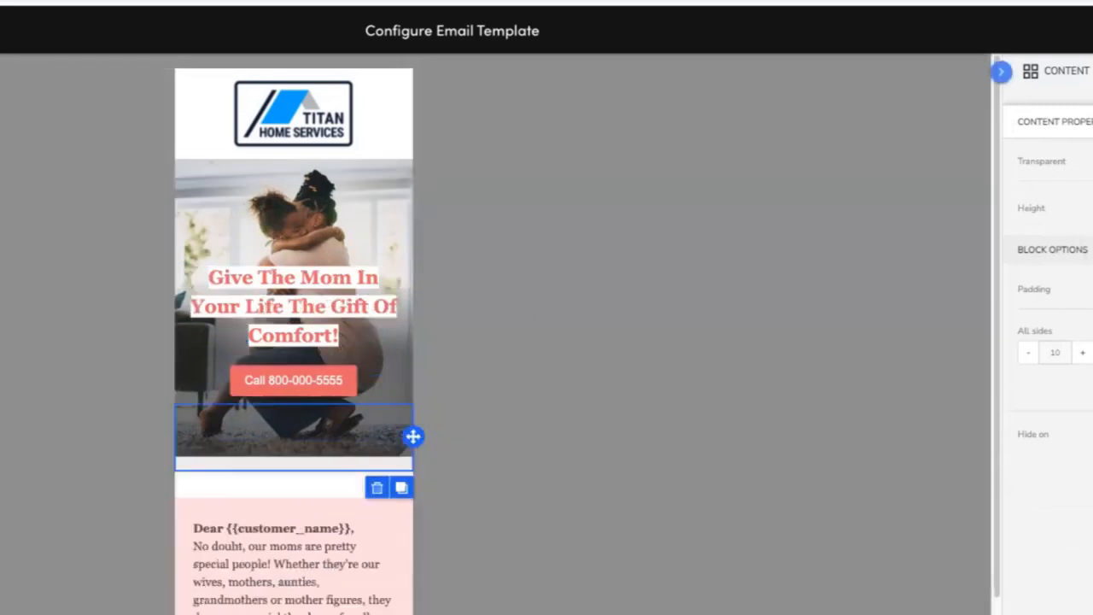
click(1092, 209)
click(1092, 208)
click(1092, 208)
click(1091, 208)
click(1092, 208)
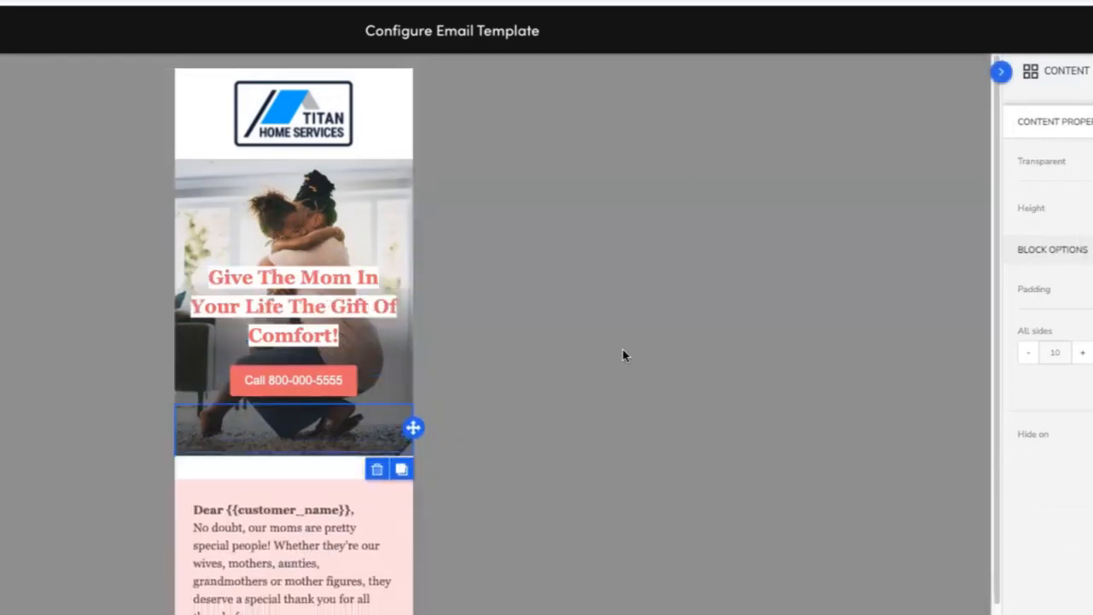
Set the offer text block's padding to 15 on all sides.
click(389, 116)
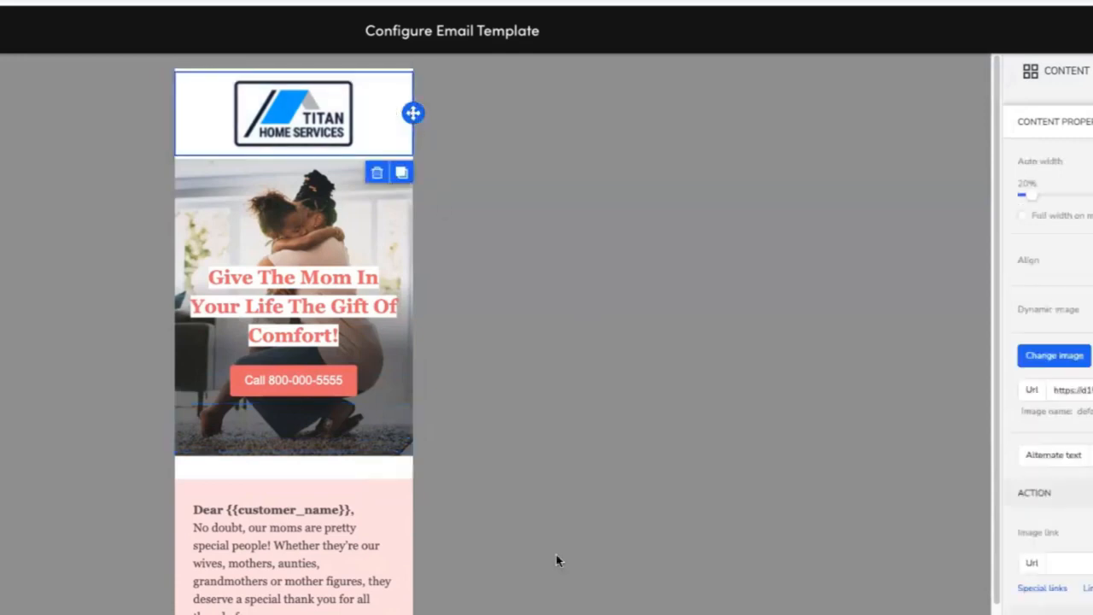
scroll(472, 564, down, 7)
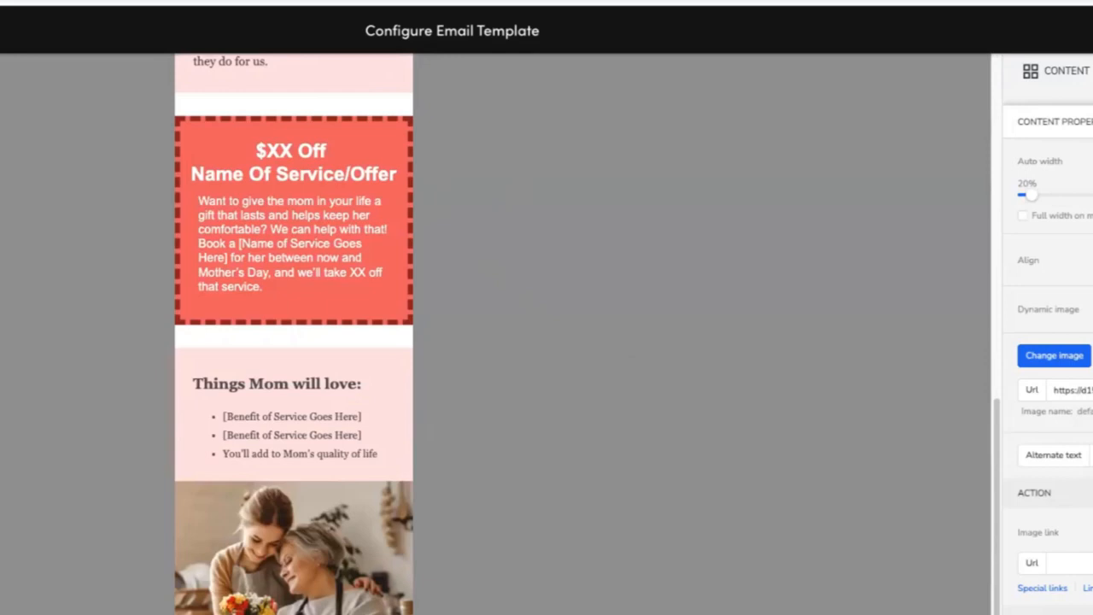
scroll(473, 564, up, 1)
scroll(472, 564, down, 1)
click(291, 243)
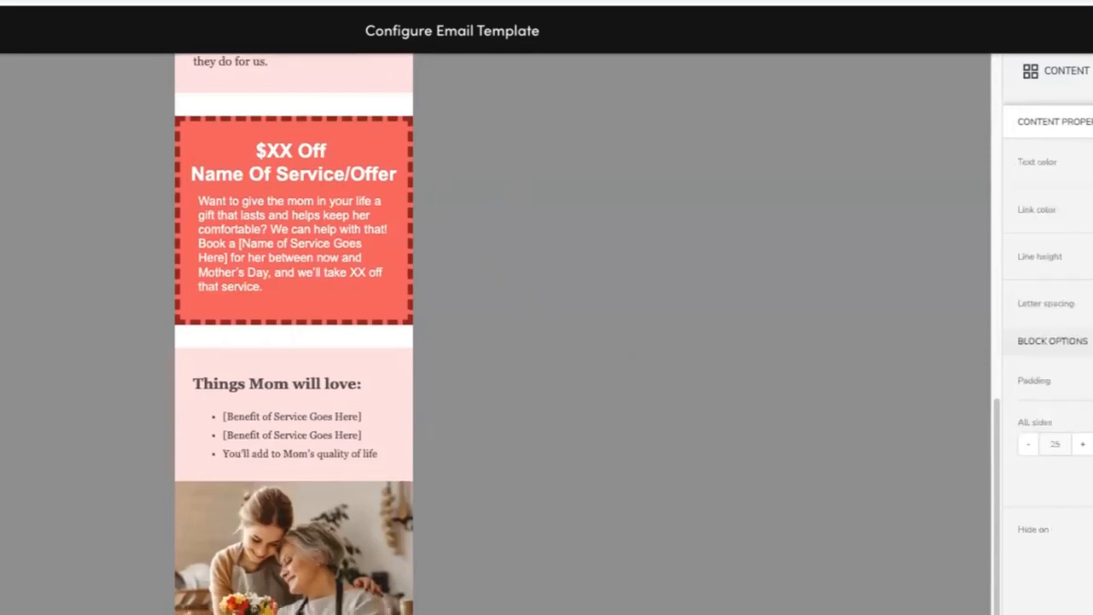
click(1032, 446)
click(1032, 447)
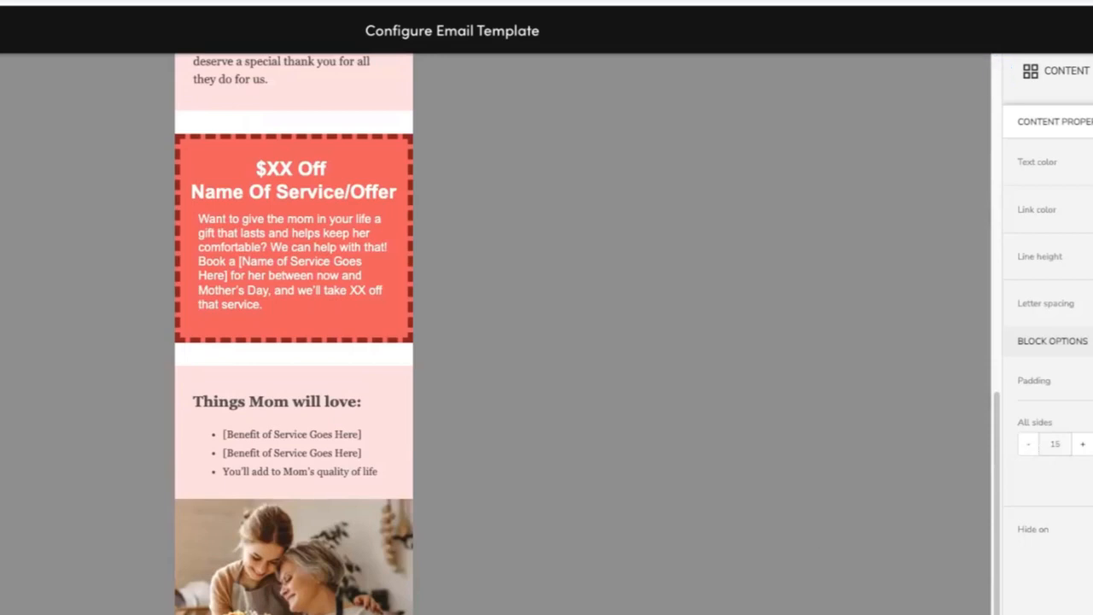
Return to the desktop preview and reduce the hero headline block's top and bottom padding to 5.
scroll(180, 401, up, 3)
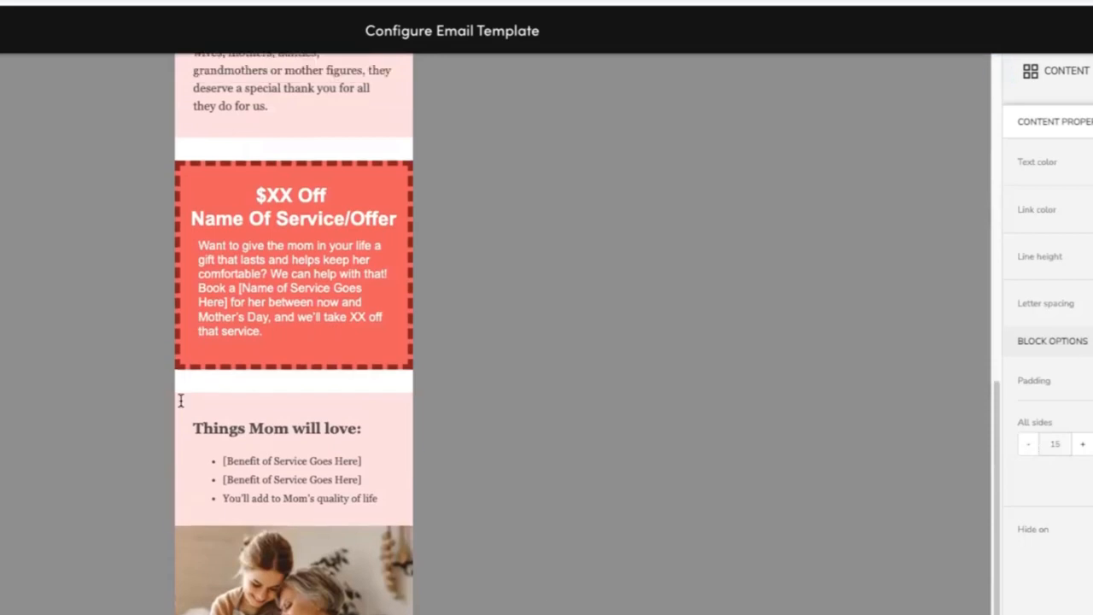
click(142, 612)
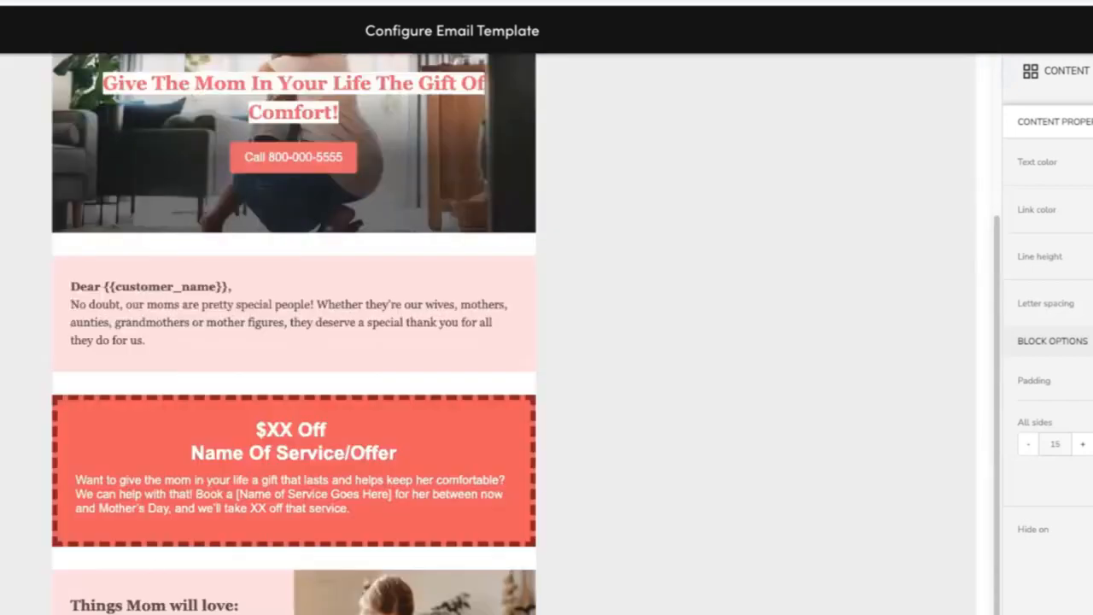
scroll(525, 333, up, 3)
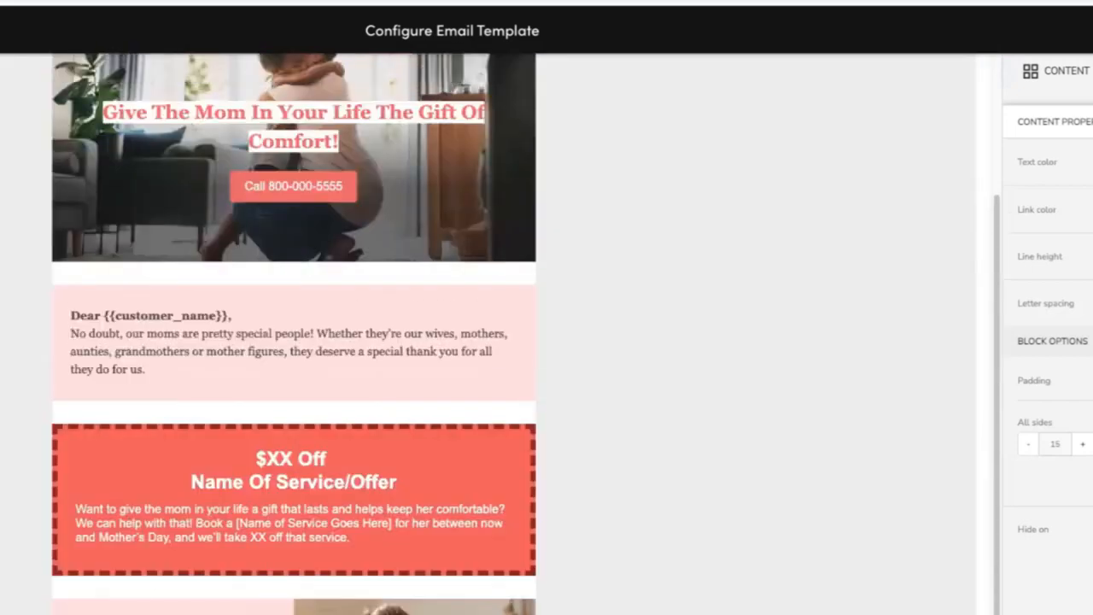
scroll(294, 332, up, 2)
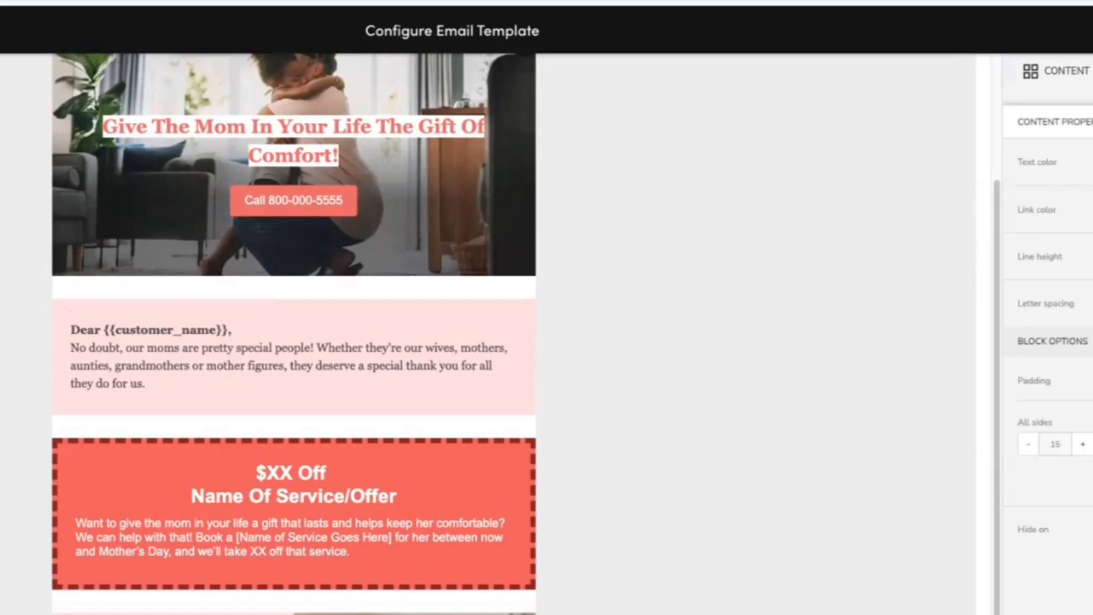
scroll(526, 334, down, 3)
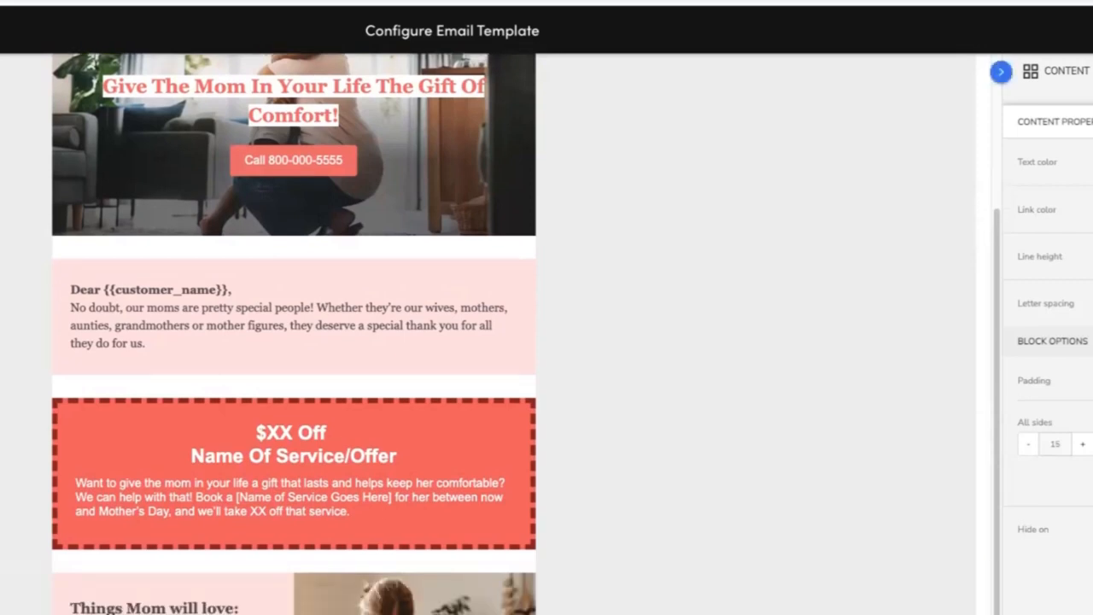
click(734, 145)
click(293, 100)
click(1027, 448)
click(1030, 448)
click(1092, 381)
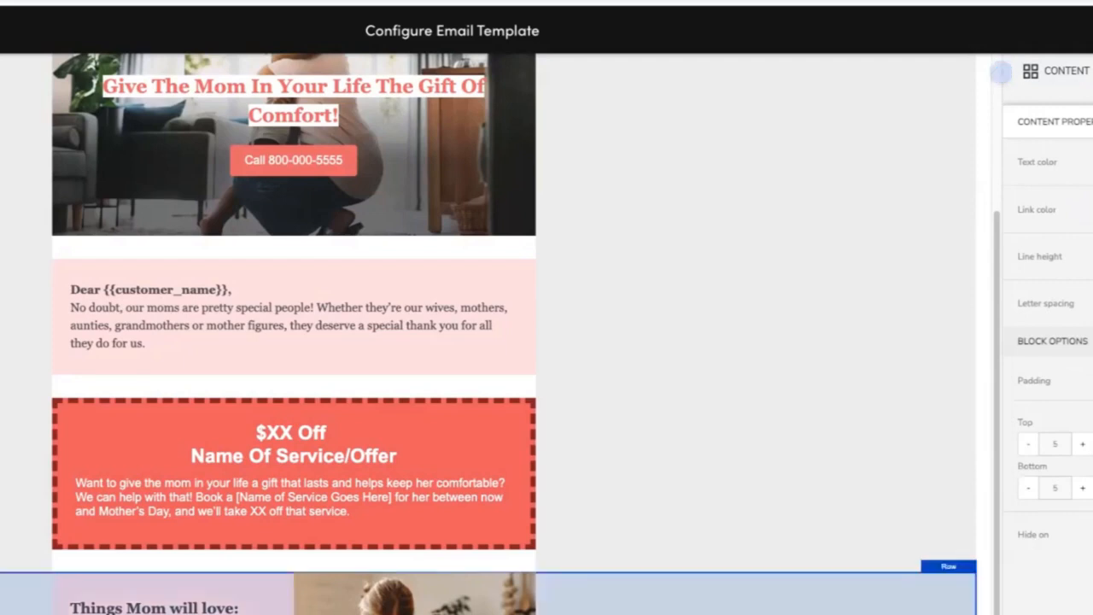
Inspect the settings of the benefits row, the offer blocks and the surrounding rows.
click(170, 610)
click(614, 603)
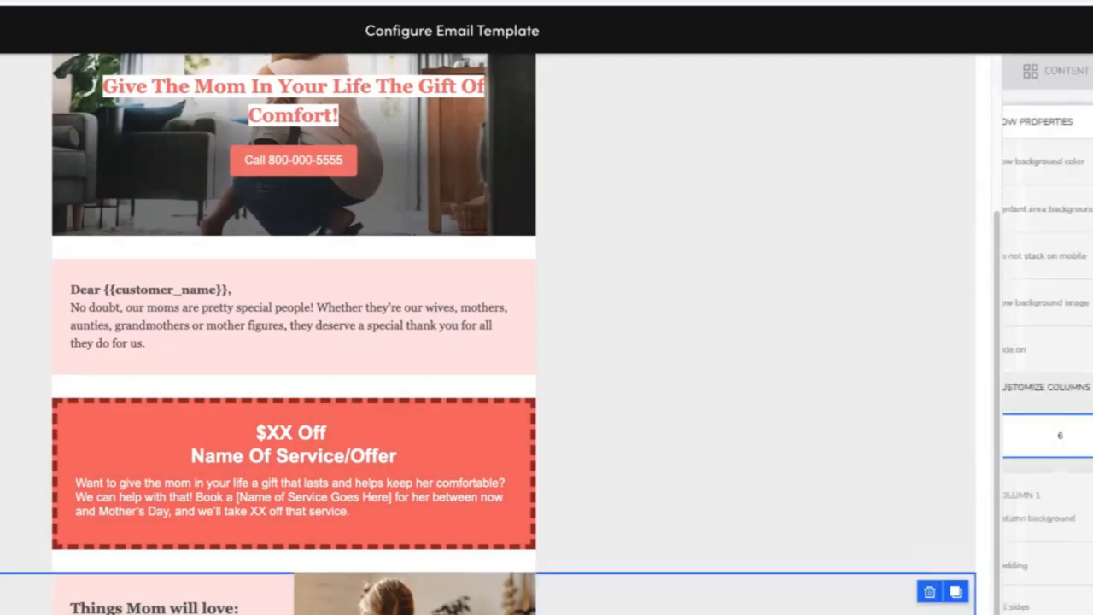
click(295, 495)
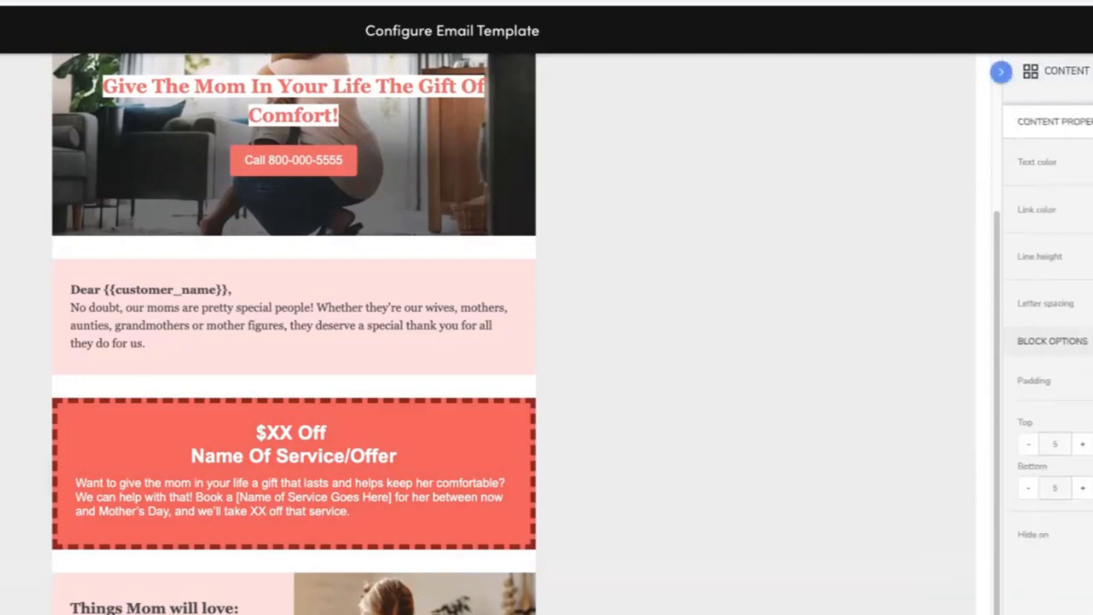
click(787, 425)
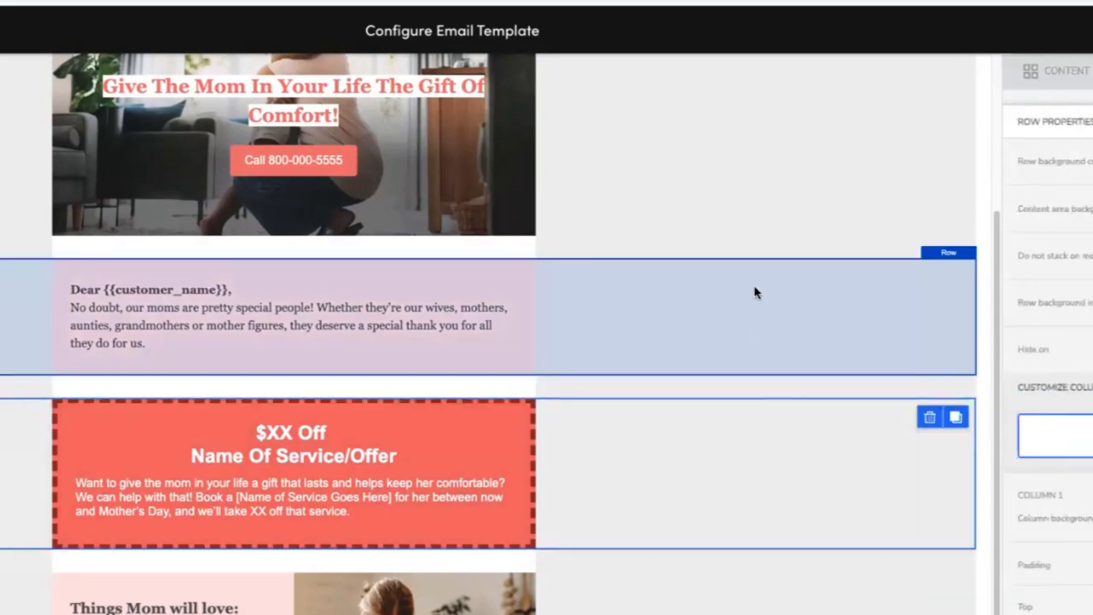
scroll(754, 293, up, 3)
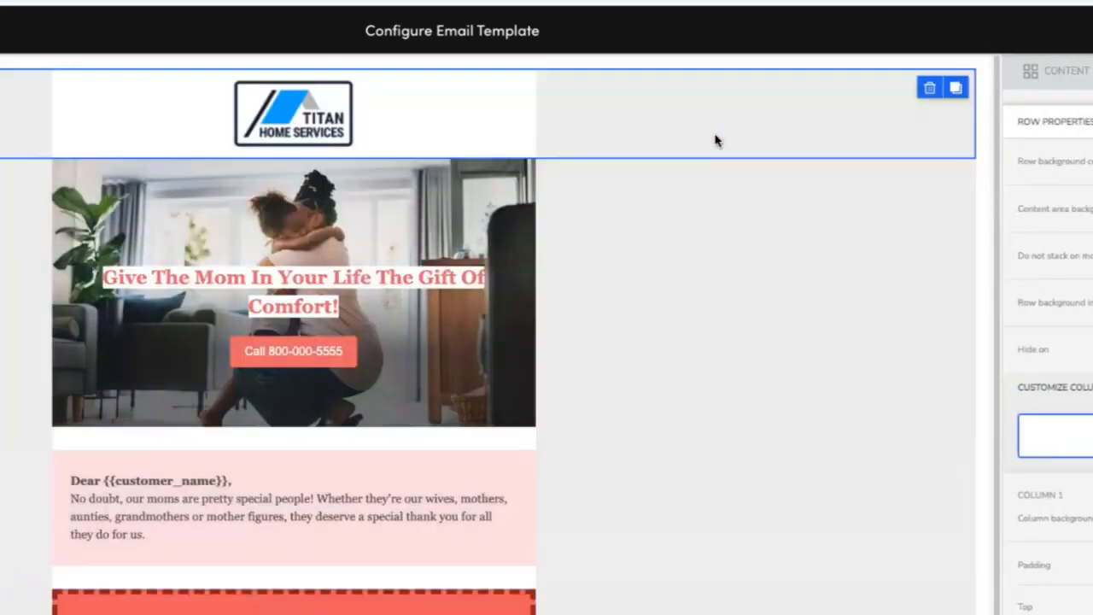
scroll(715, 141, down, 3)
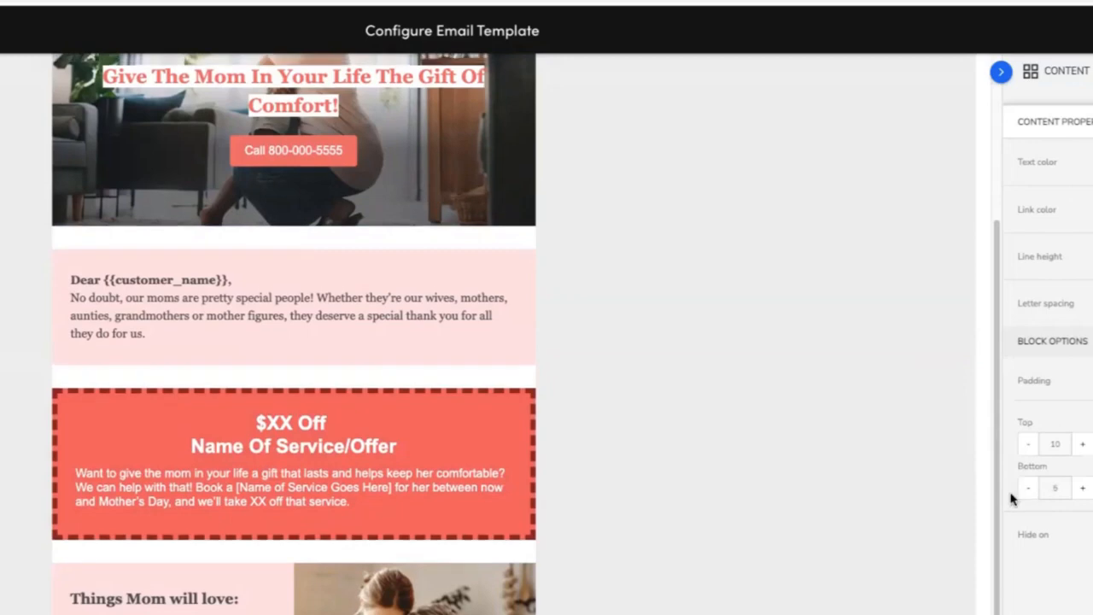
click(732, 436)
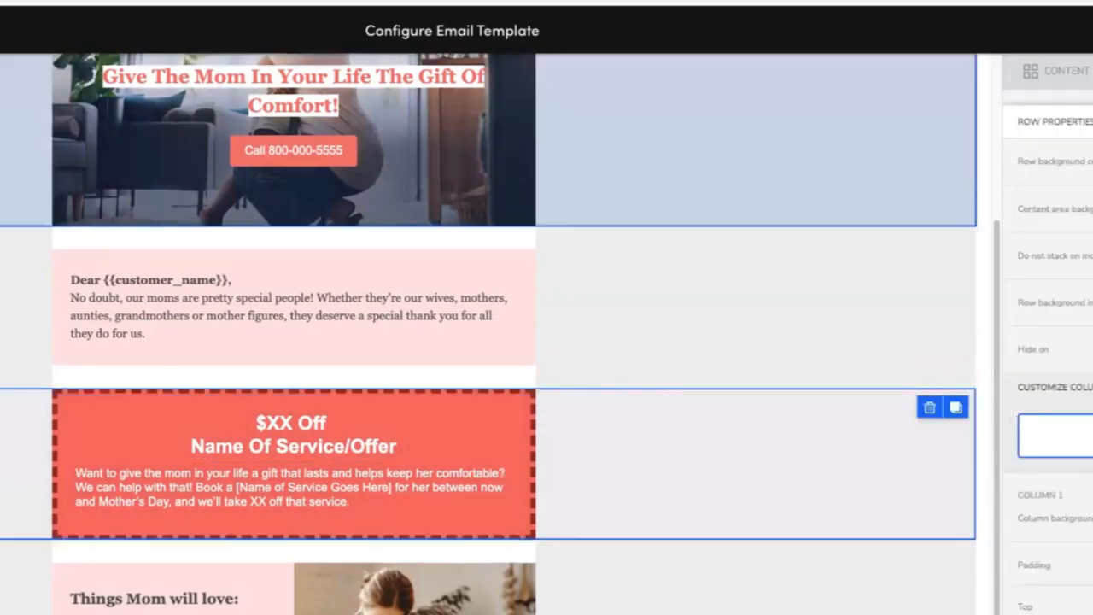
click(19, 145)
click(674, 517)
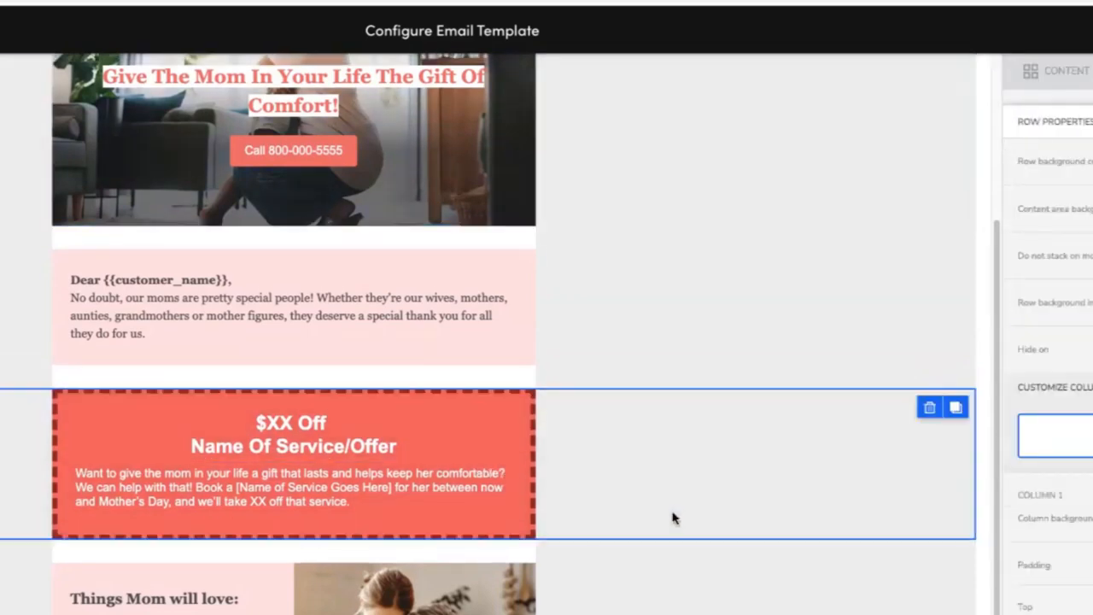
scroll(673, 517, up, 3)
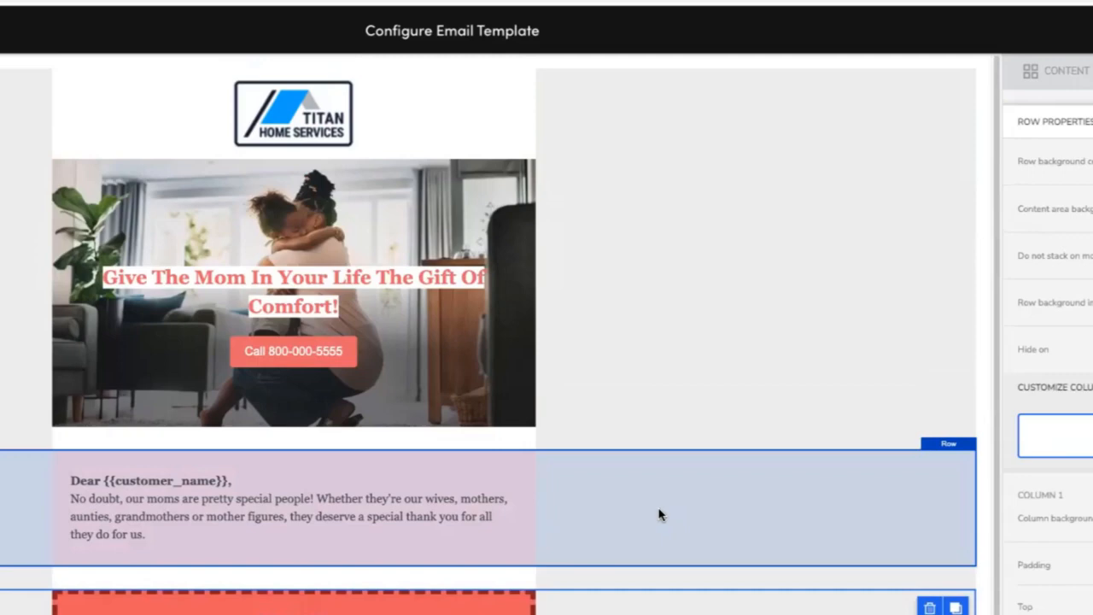
Inspect the greeting, offer and benefits rows of the email by scrolling and selecting them.
scroll(659, 375, down, 1)
scroll(658, 375, down, 3)
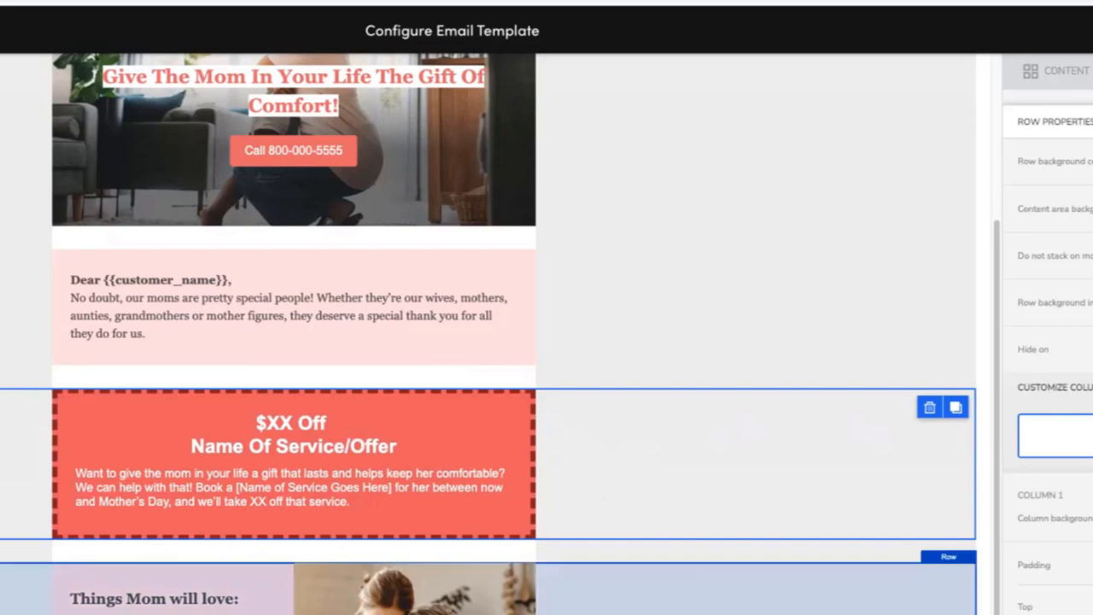
scroll(500, 333, up, 5)
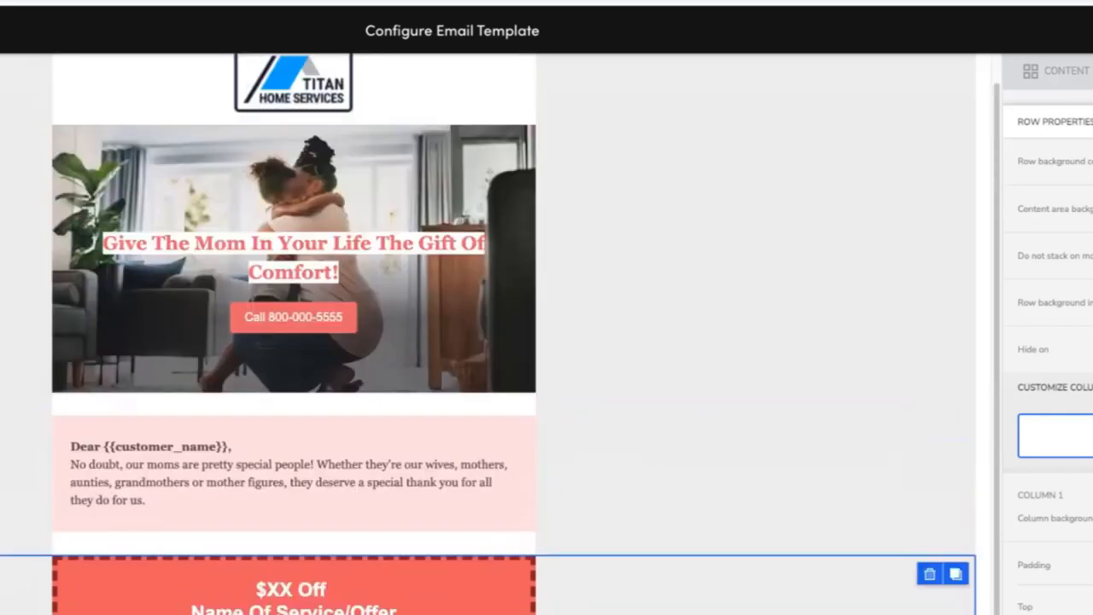
click(614, 555)
scroll(617, 552, down, 1)
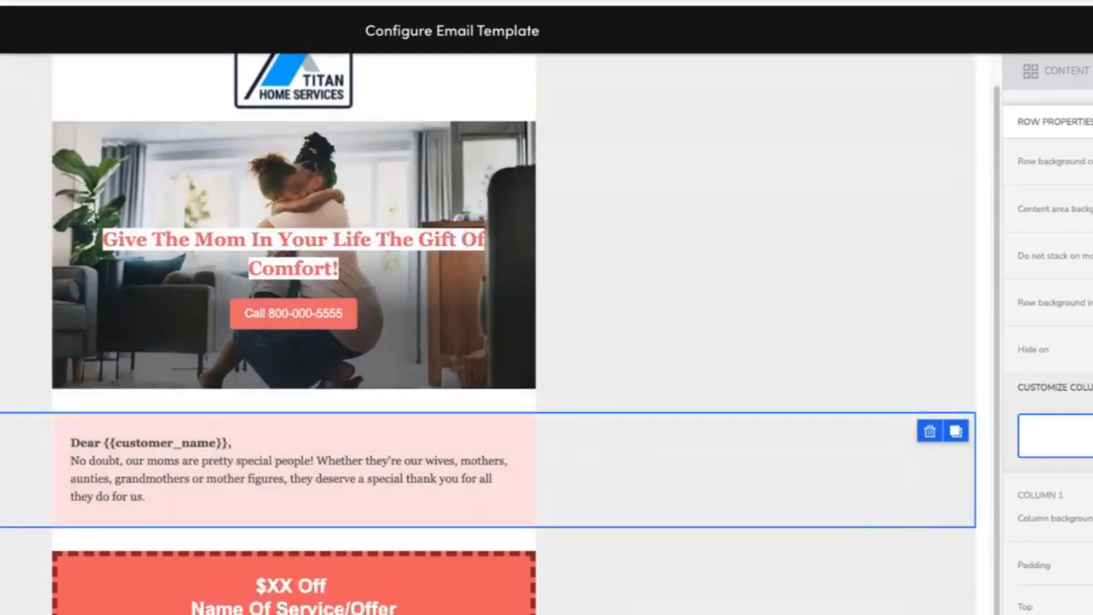
scroll(512, 333, down, 3)
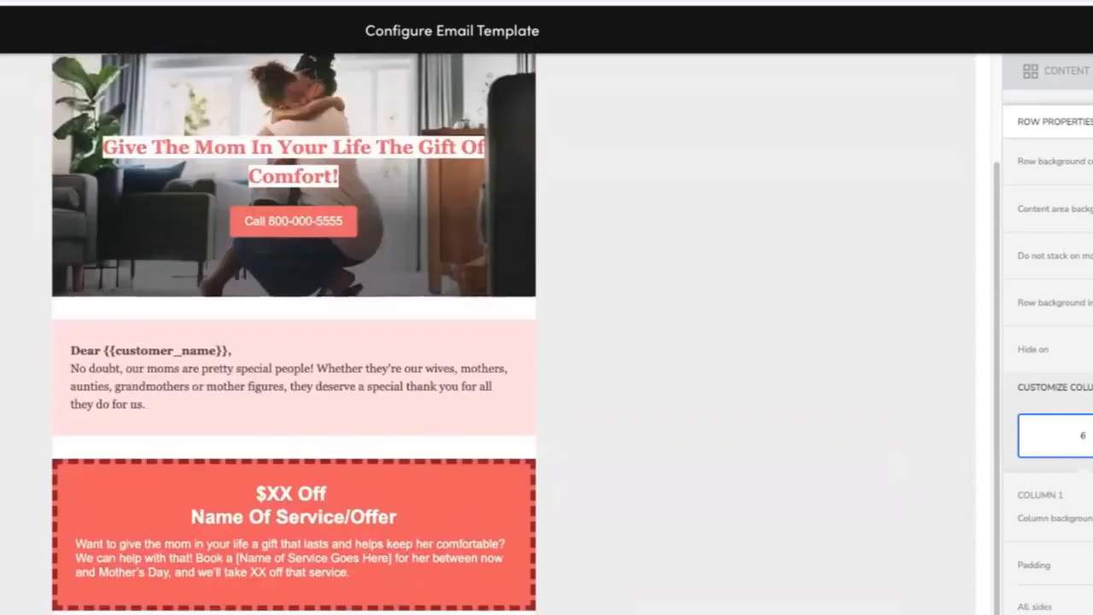
scroll(513, 333, down, 2)
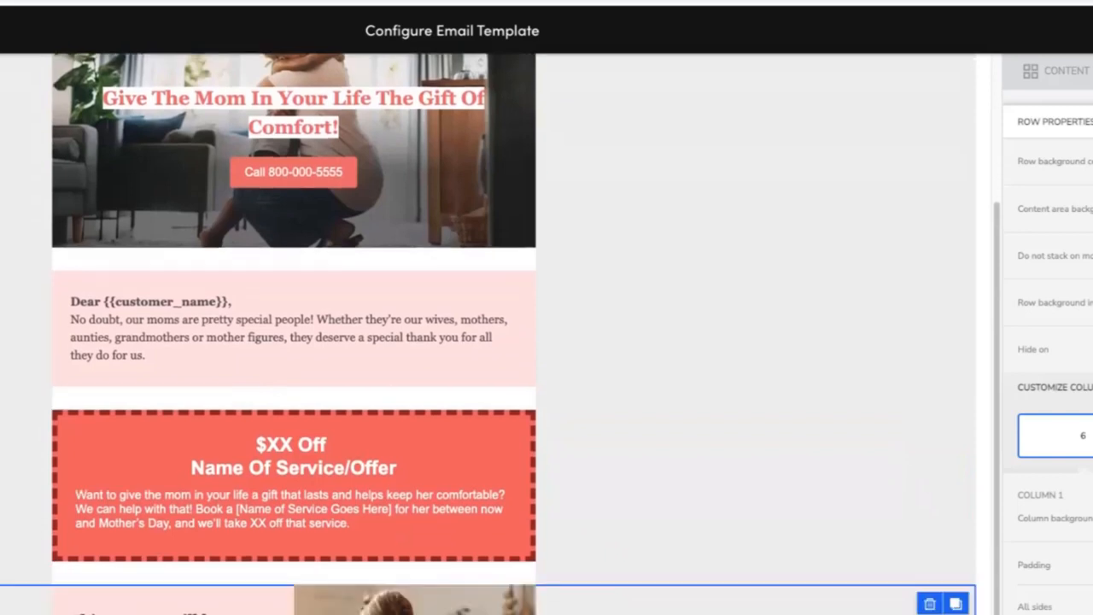
click(751, 610)
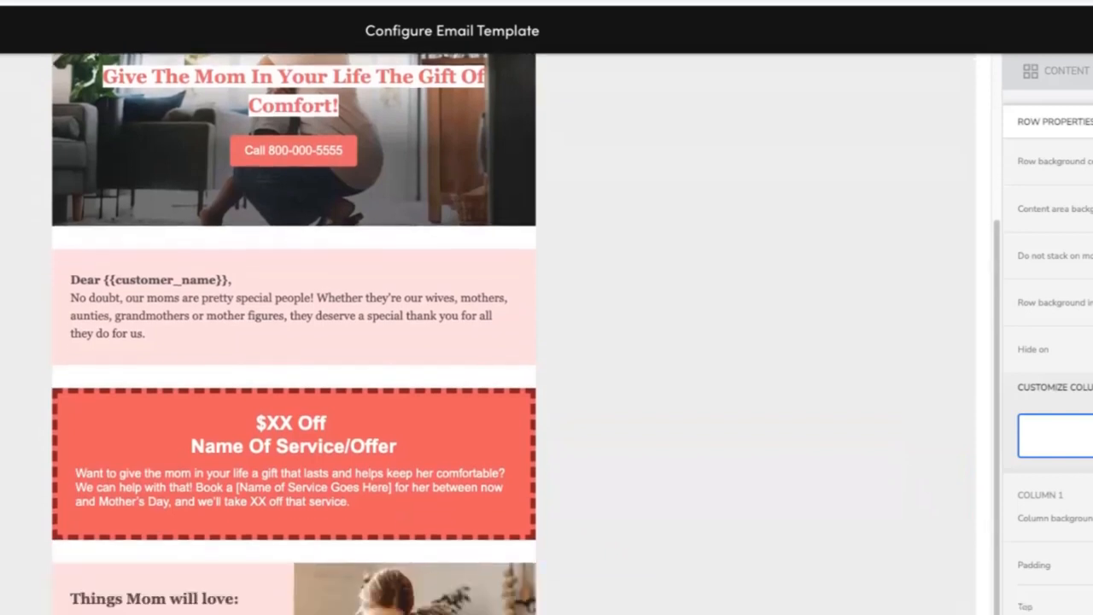
Try to drag a Social content block into the email near the benefits section.
click(1000, 71)
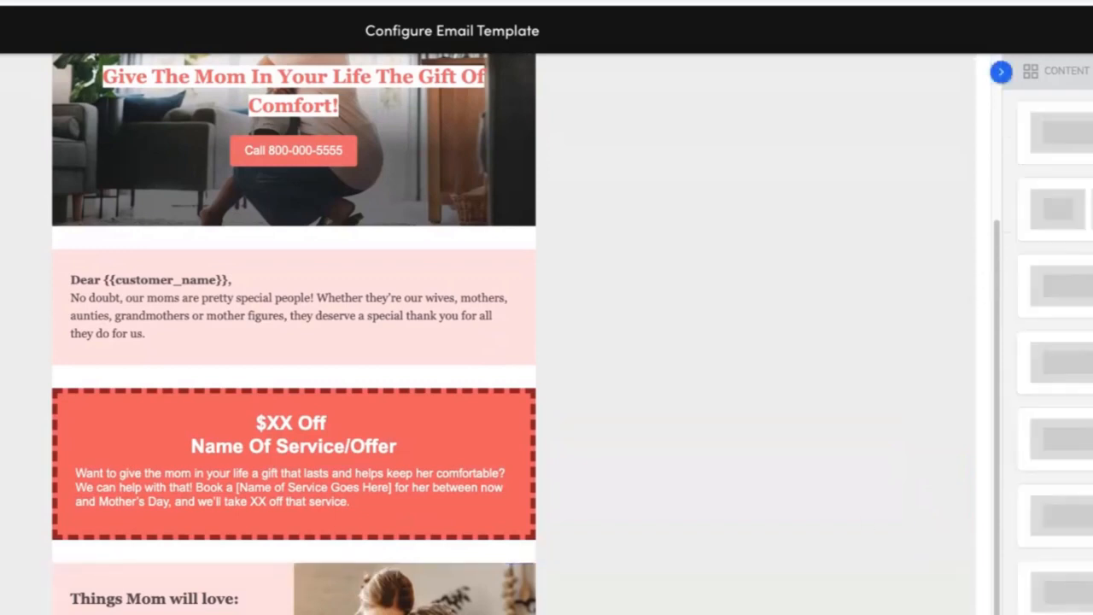
drag(1077, 134, 795, 612)
scroll(810, 424, down, 1)
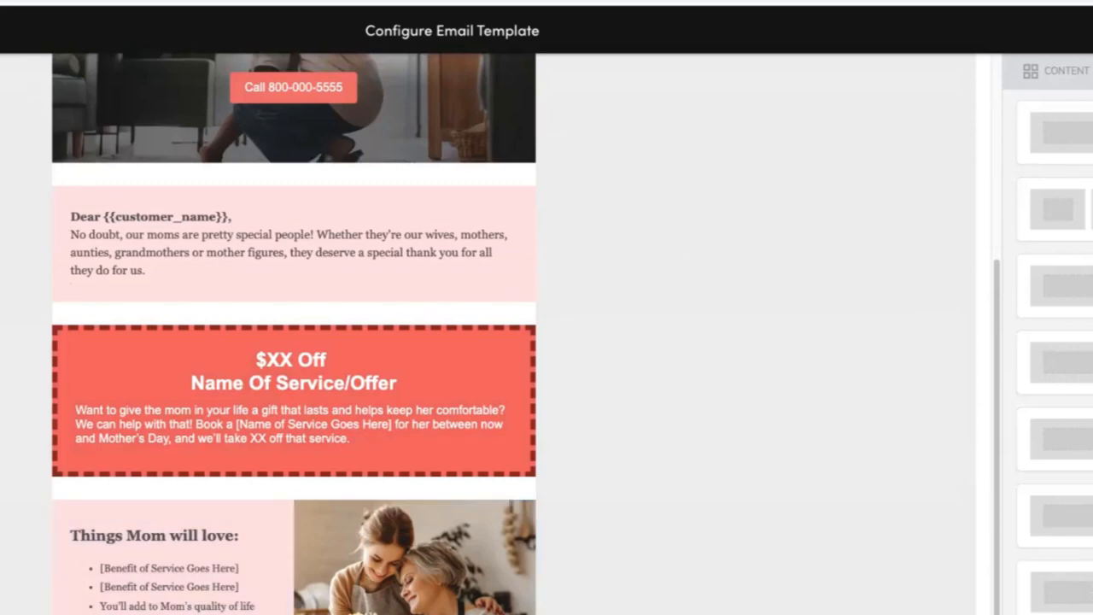
click(820, 610)
click(1078, 75)
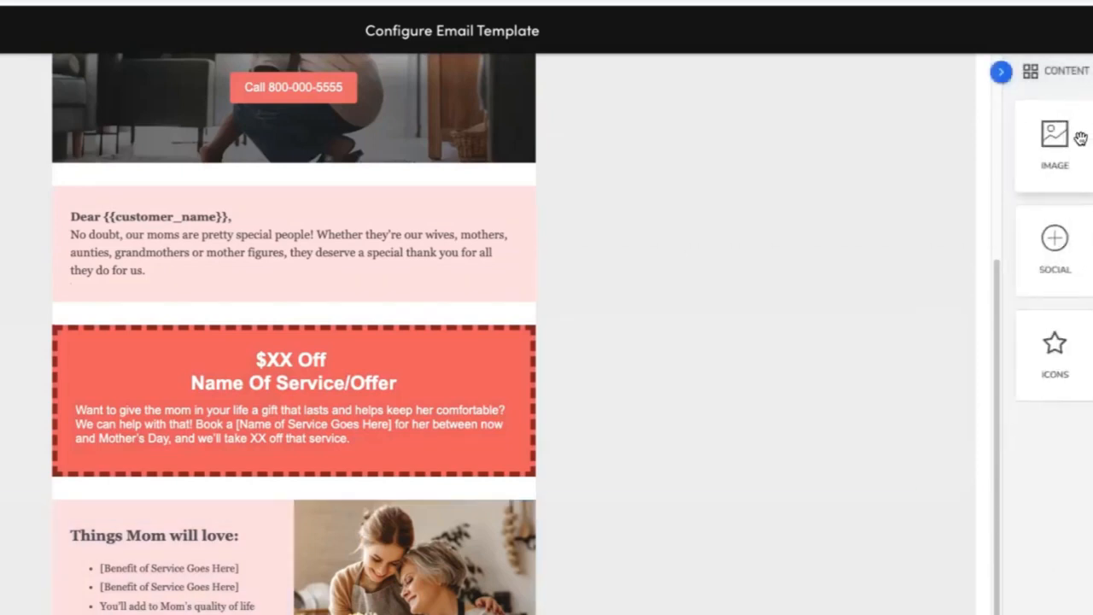
drag(1087, 270, 703, 600)
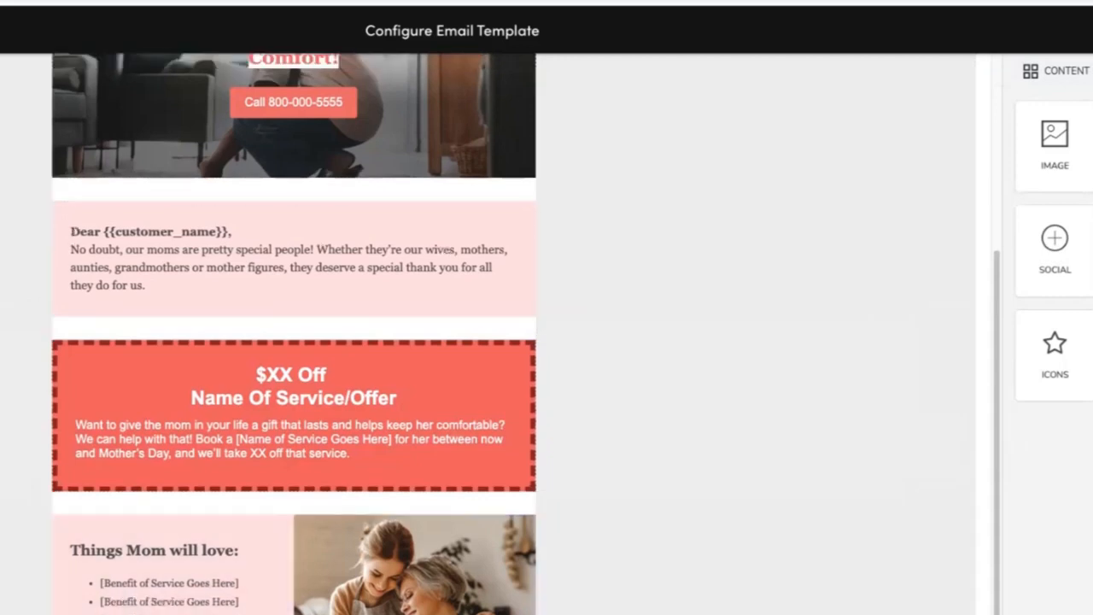
click(706, 611)
click(1075, 78)
drag(1088, 270, 529, 610)
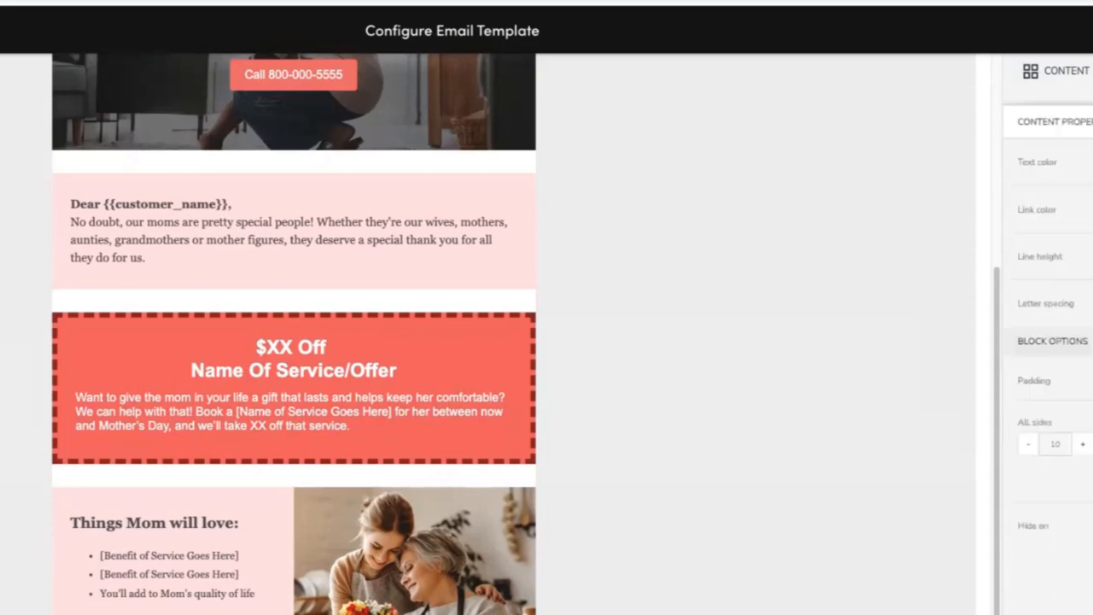
click(683, 564)
click(1086, 80)
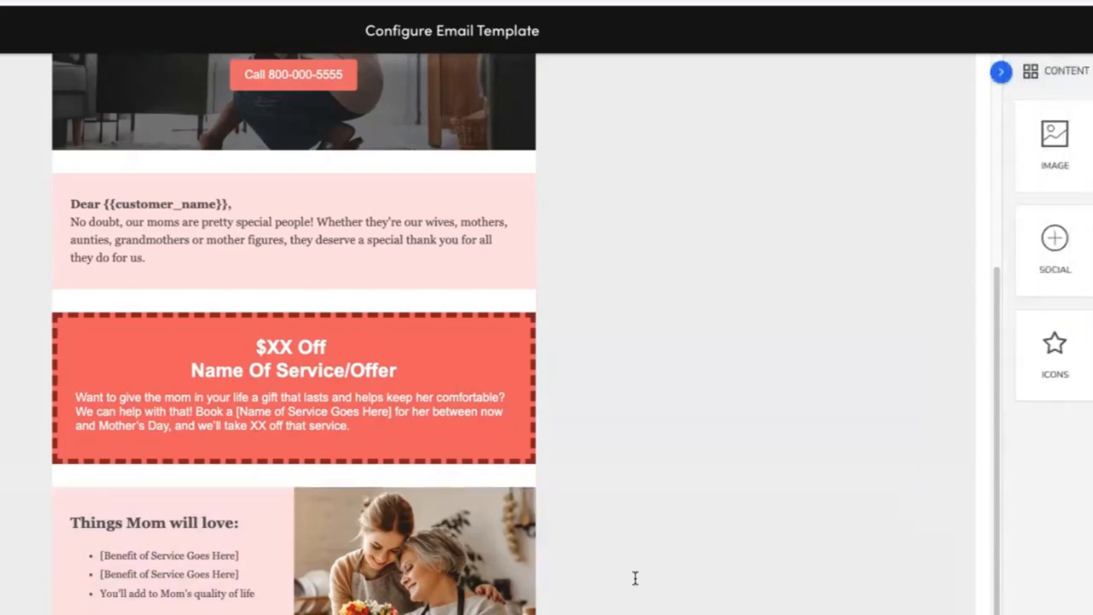
click(546, 611)
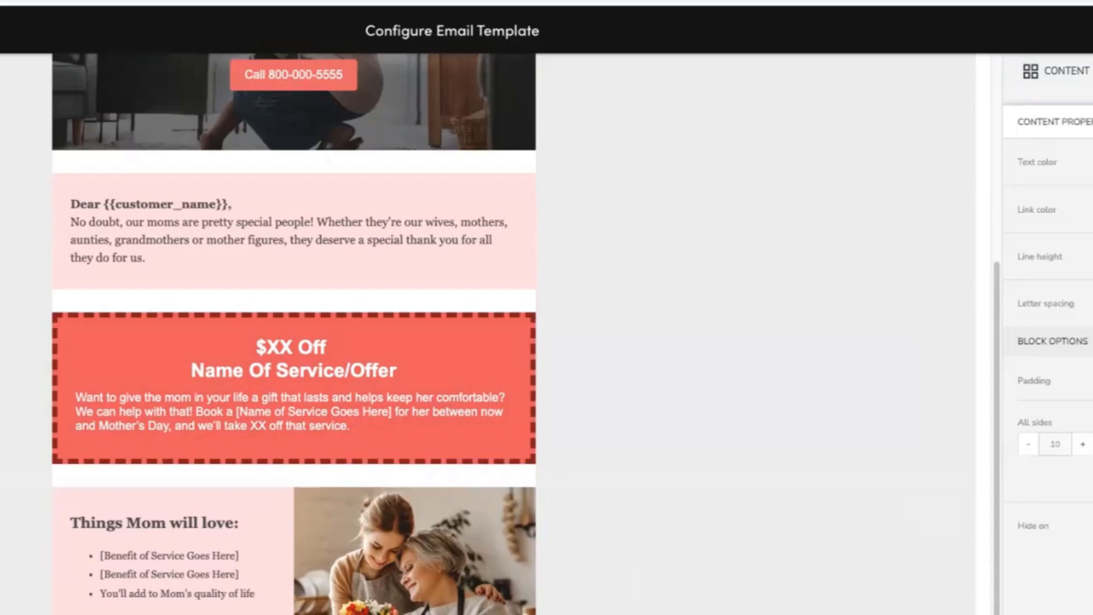
scroll(293, 333, down, 1)
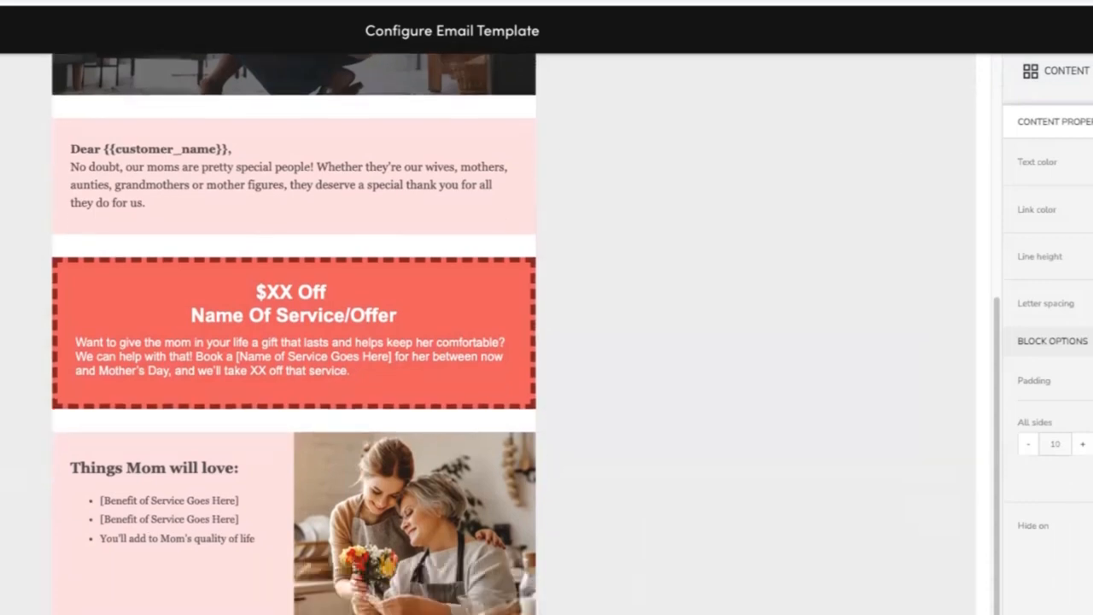
Inspect the background colour of the spacer row above the offer and the greeting text block settings.
scroll(294, 333, up, 1)
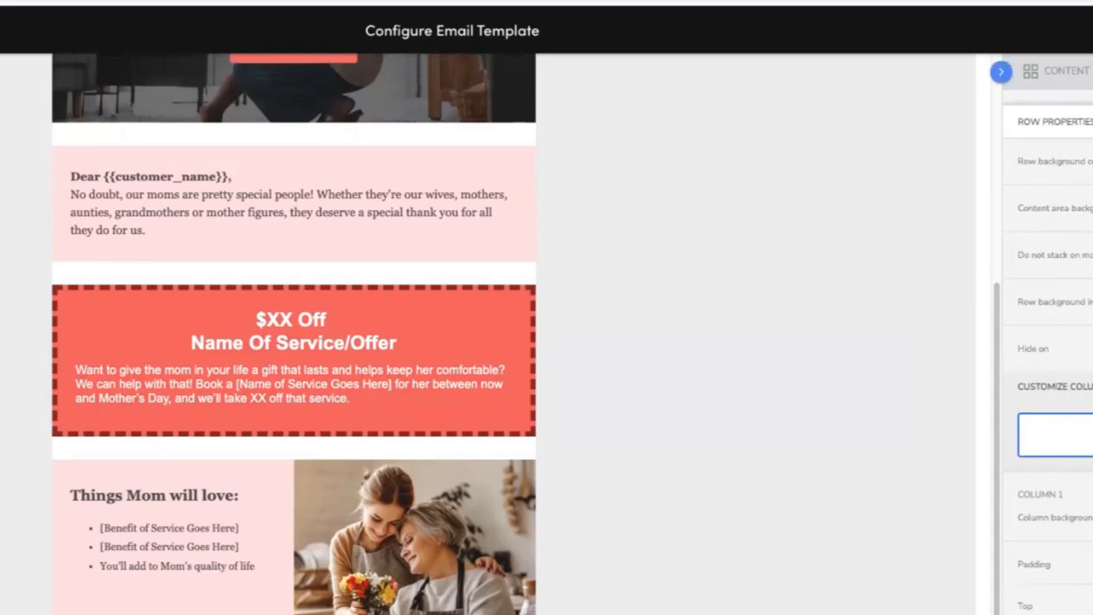
click(1092, 161)
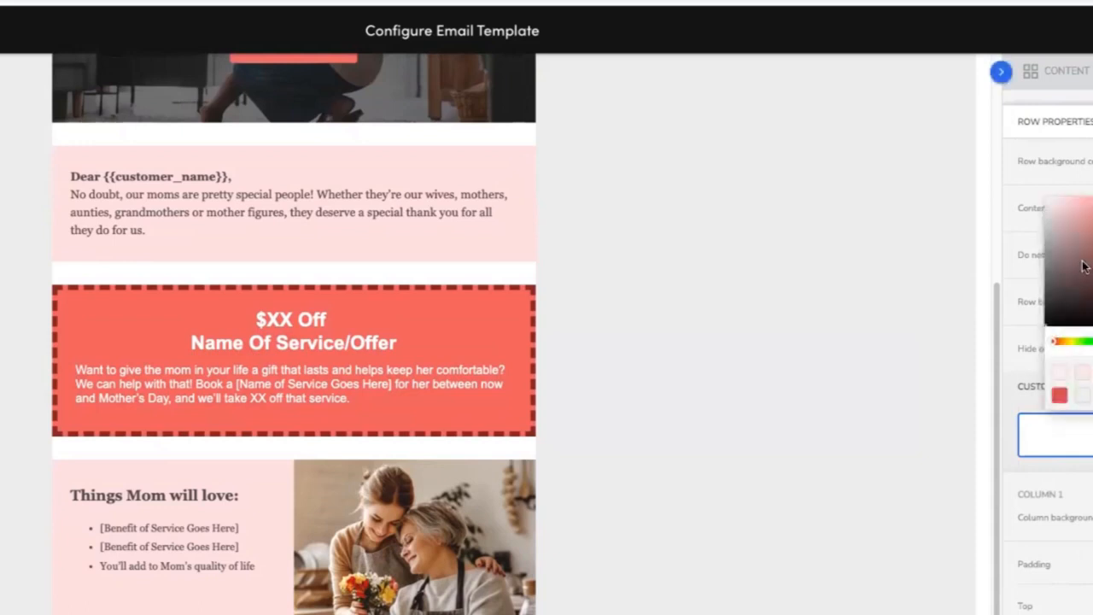
click(897, 274)
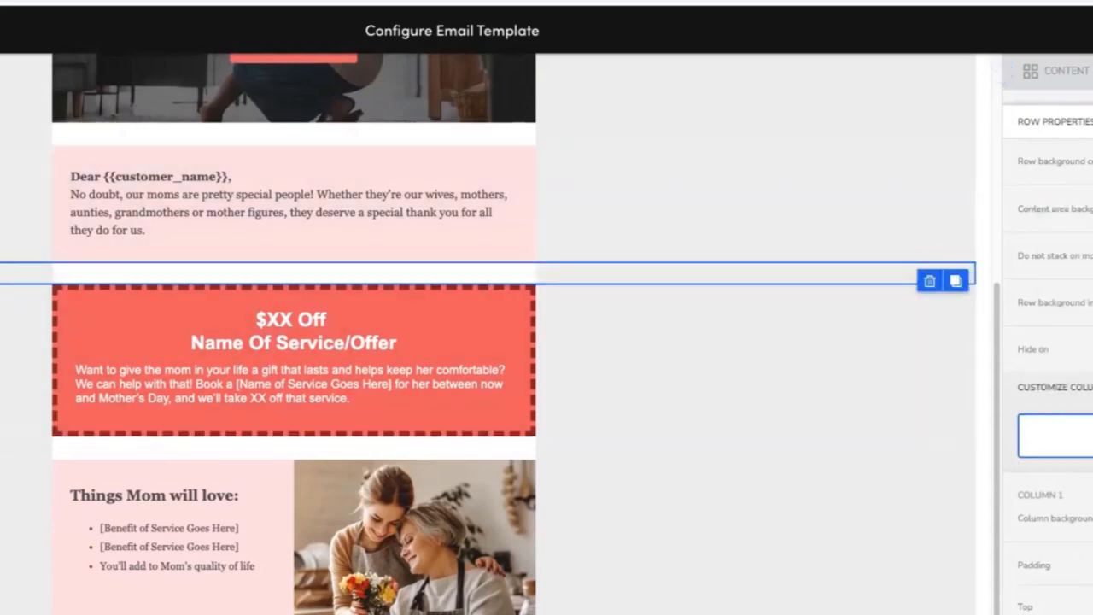
click(289, 212)
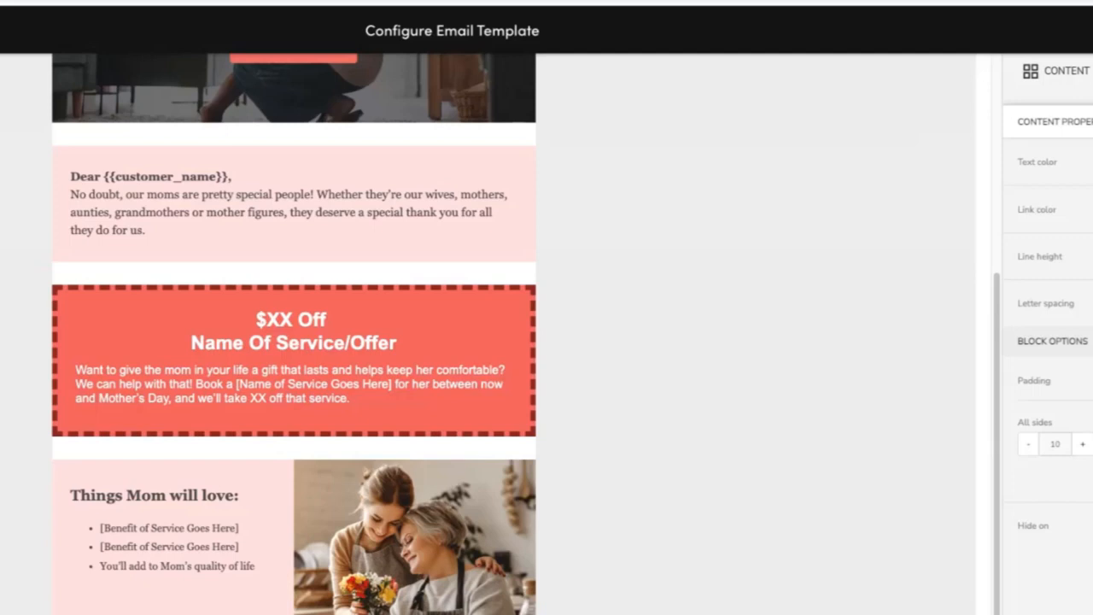
click(751, 342)
scroll(752, 342, down, 1)
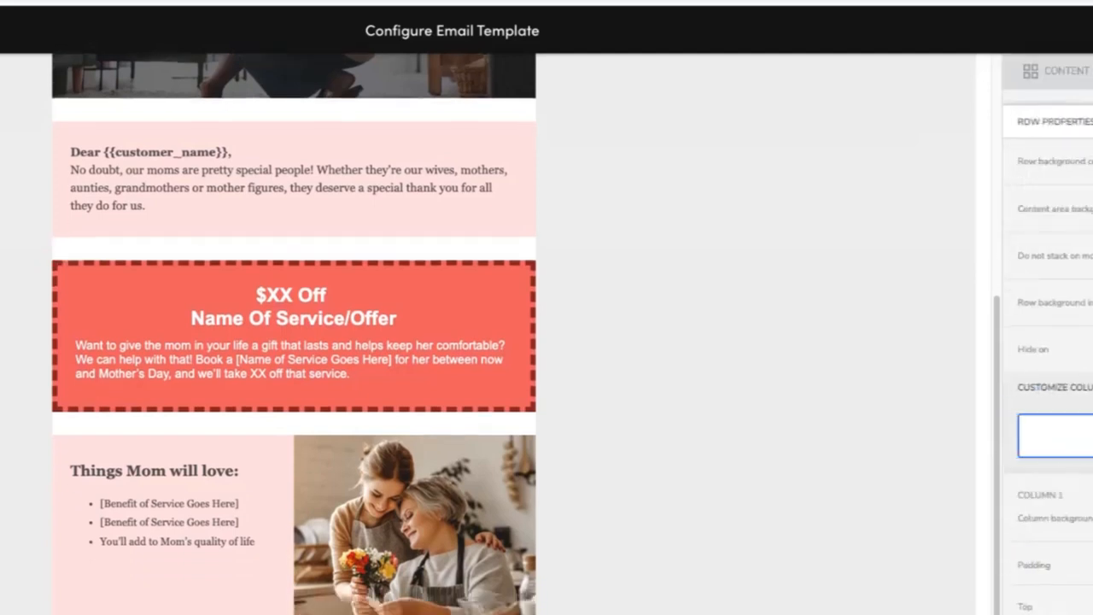
Try to adjust the text colour of the benefits list block in the colour picker.
click(293, 610)
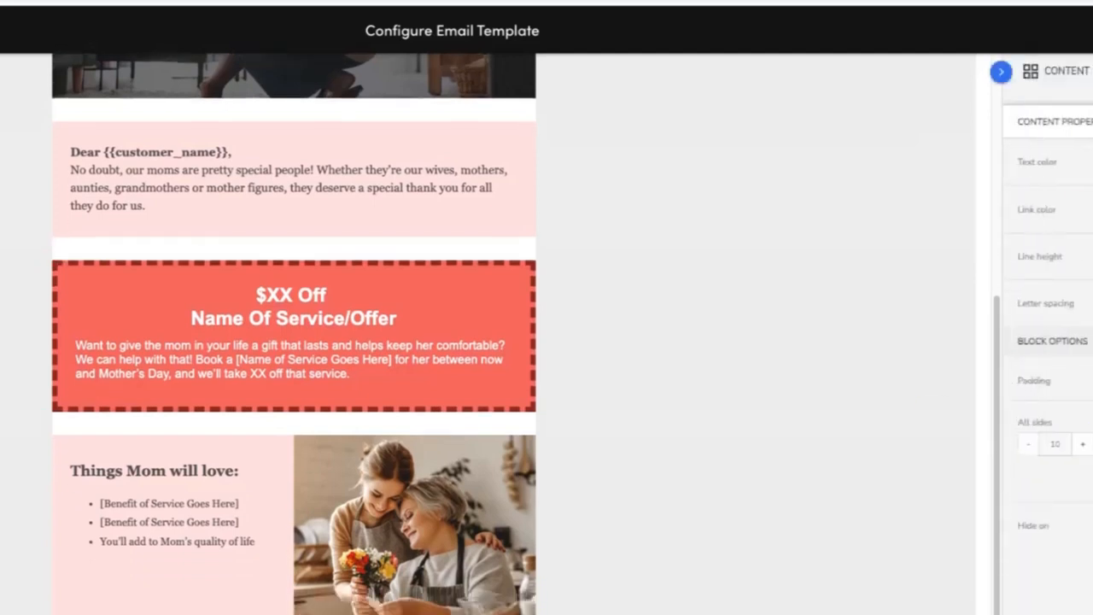
click(1091, 162)
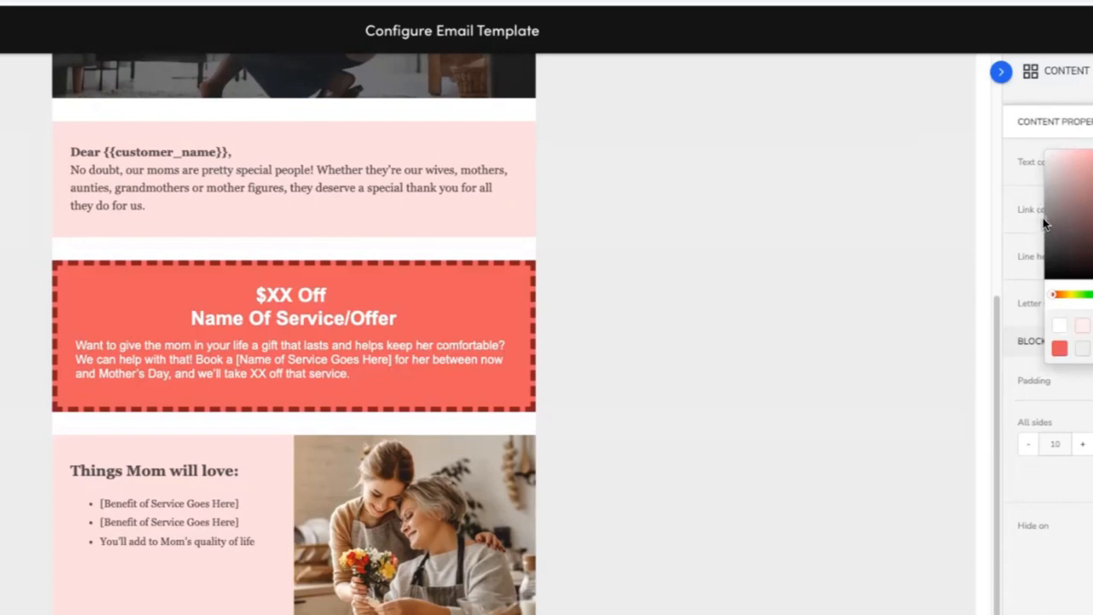
click(1091, 222)
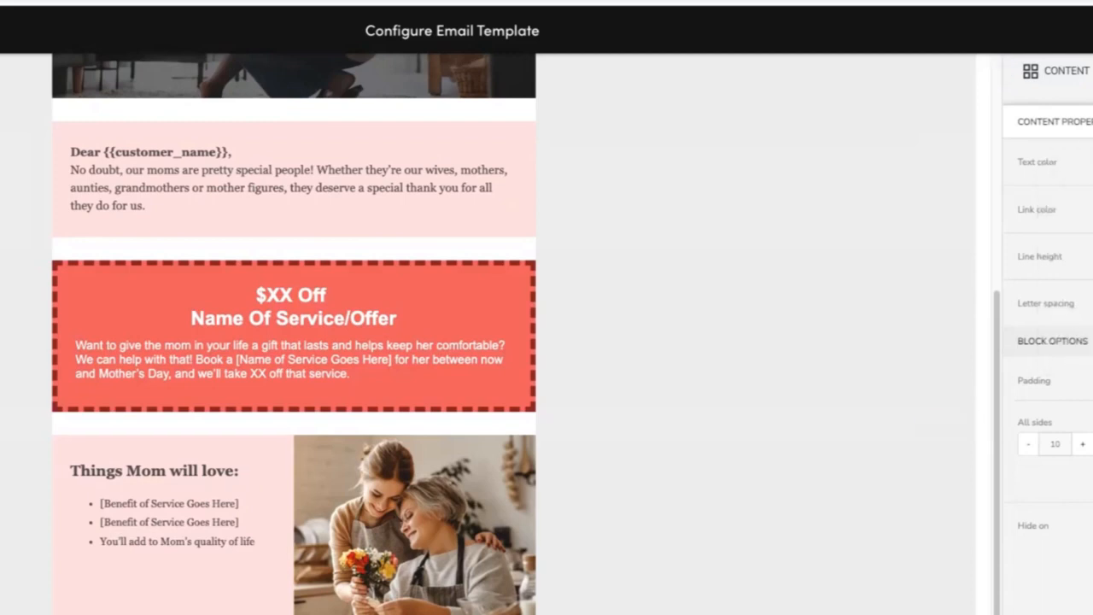
click(1091, 162)
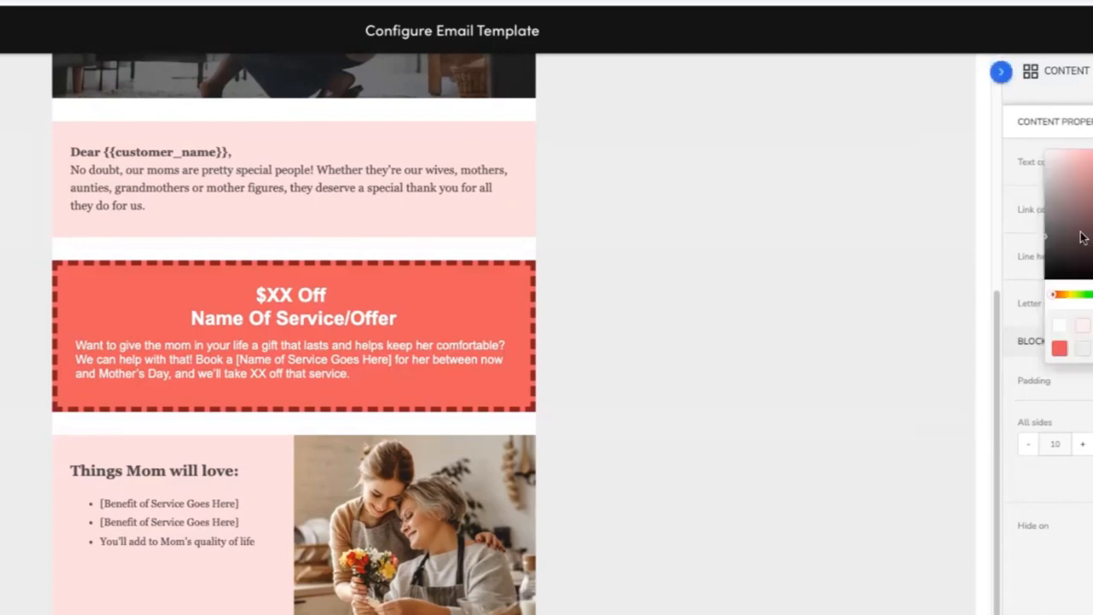
mouse_move(1047, 181)
mouse_down()
mouse_move(1039, 180)
mouse_move(1029, 210)
mouse_up()
click(1091, 162)
click(1091, 162)
click(1091, 162)
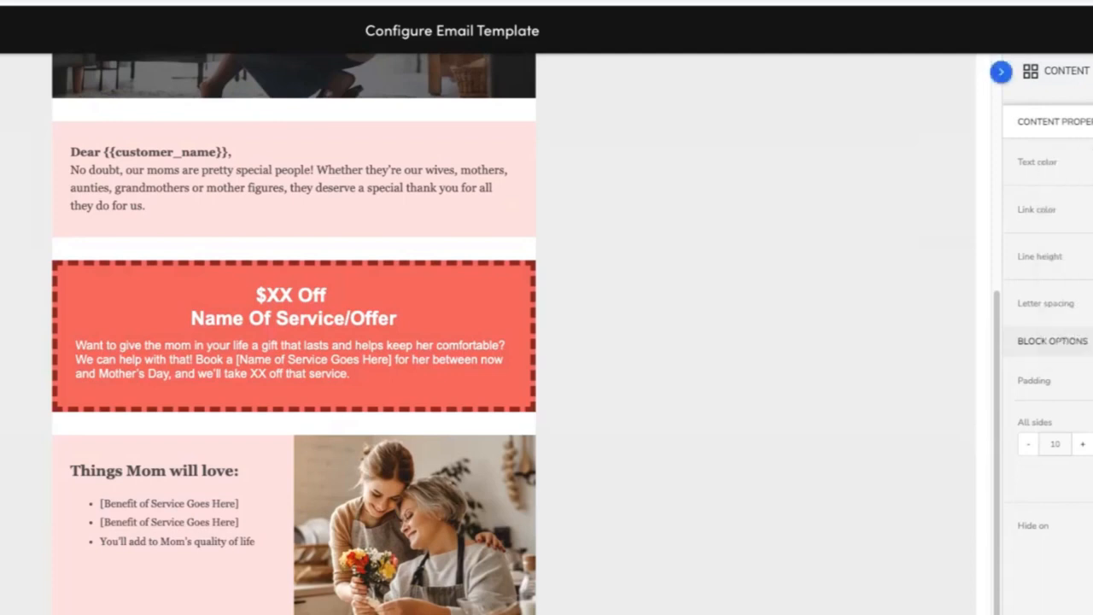
Switch to the mobile preview and review how the hero, greeting, offer and benefits sections stack.
click(858, 477)
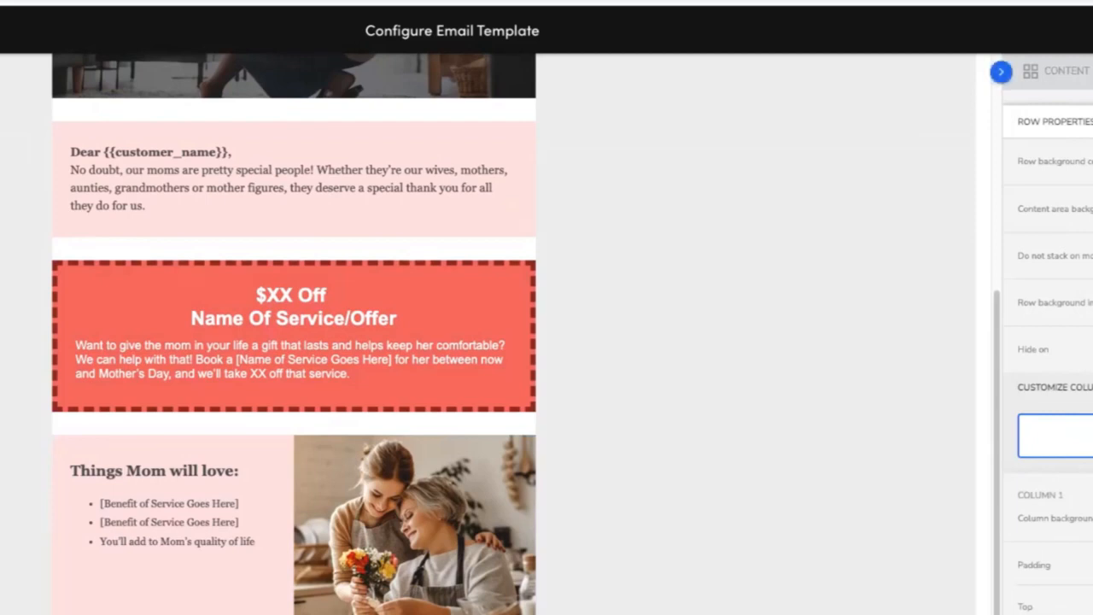
click(748, 585)
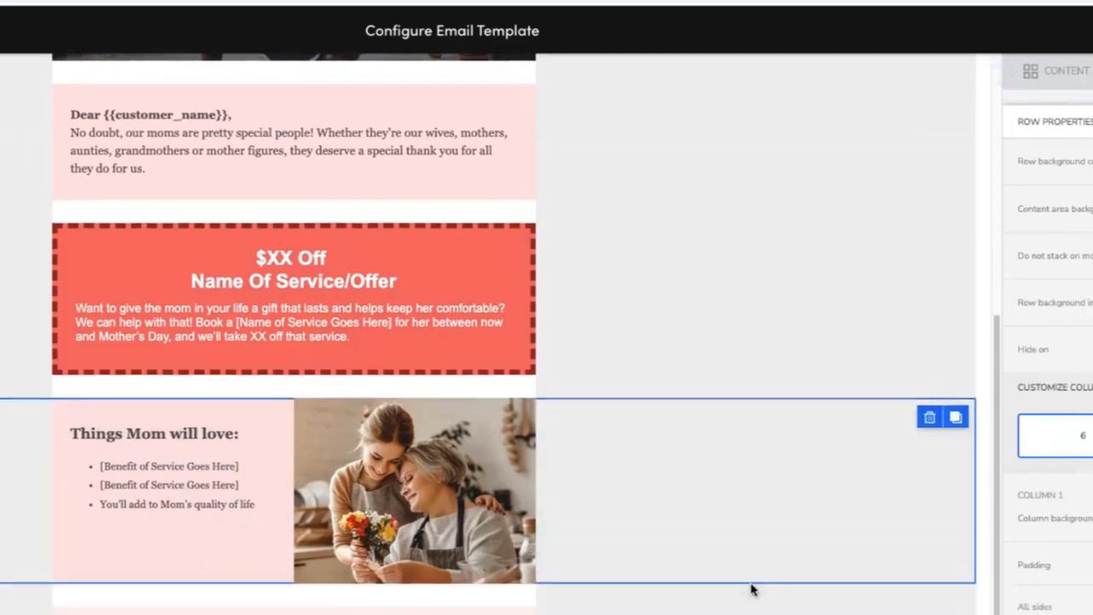
click(749, 596)
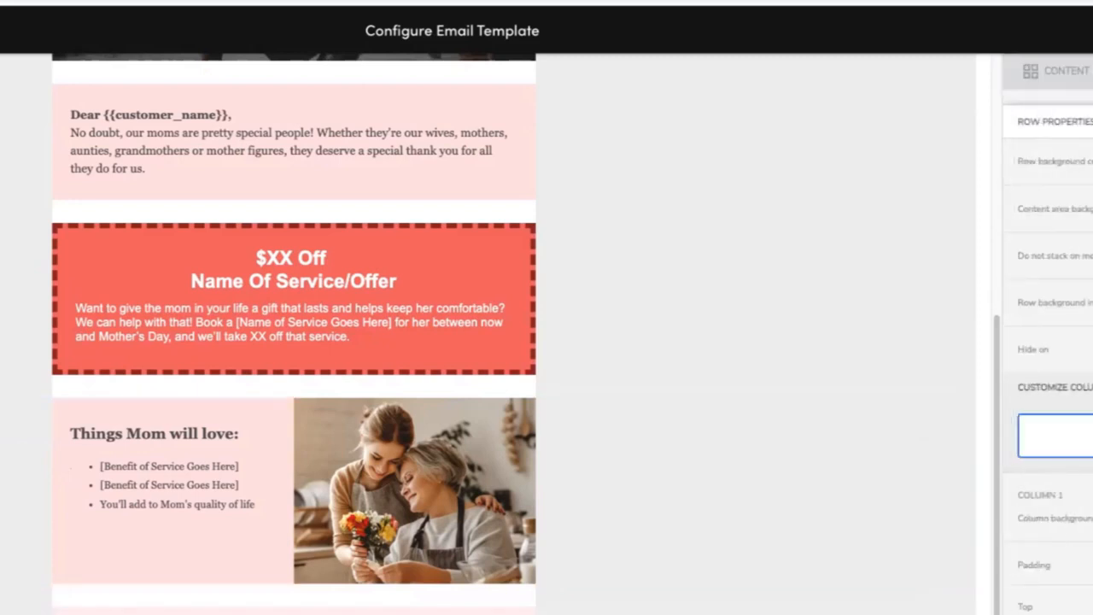
scroll(513, 589, up, 5)
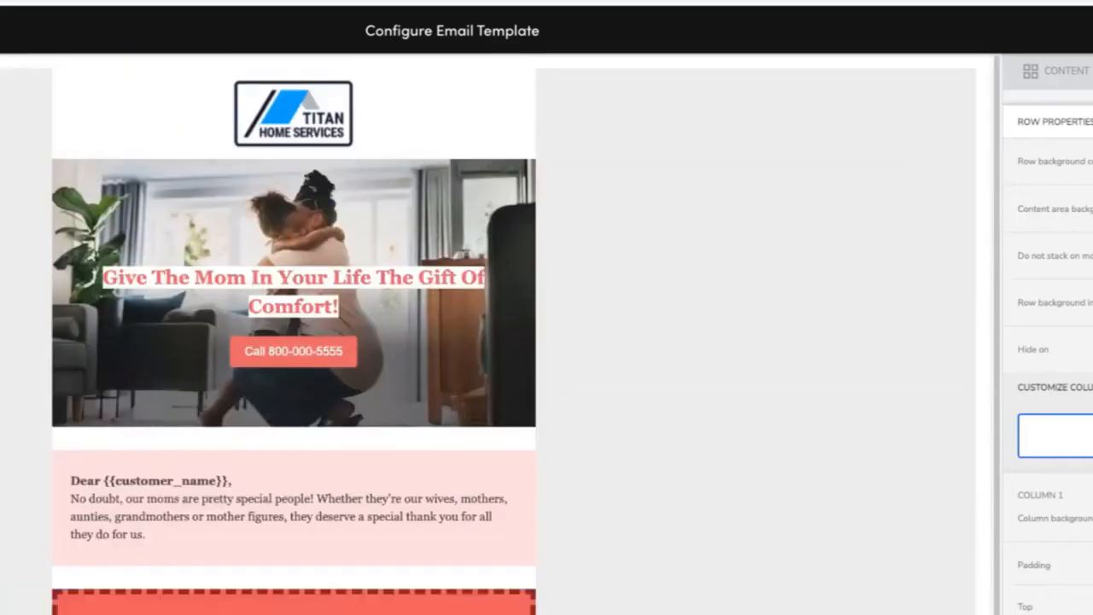
click(1085, 31)
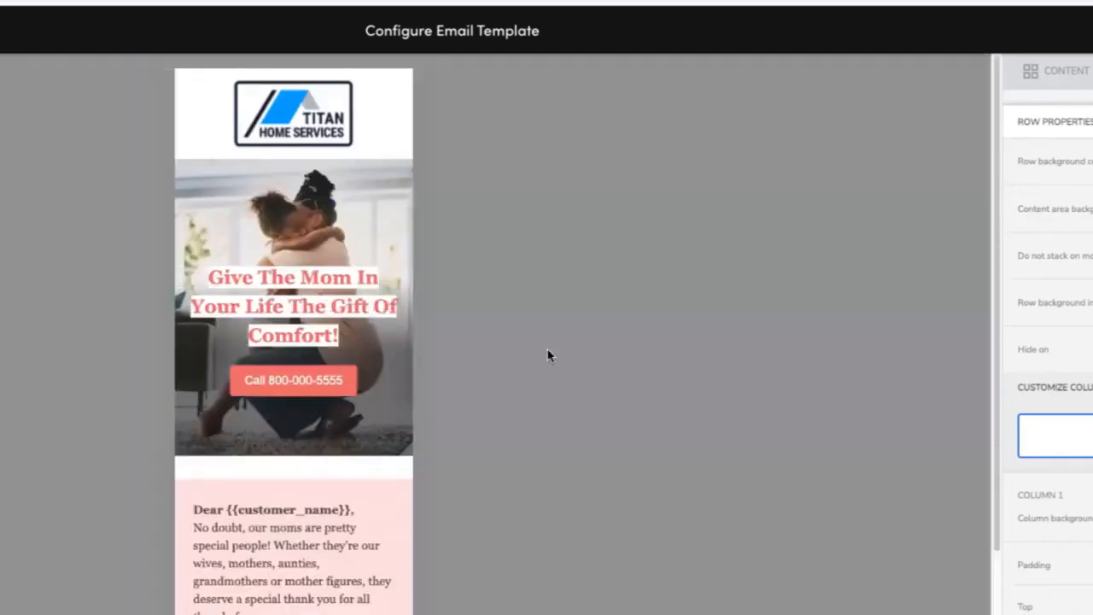
scroll(465, 229, down, 1)
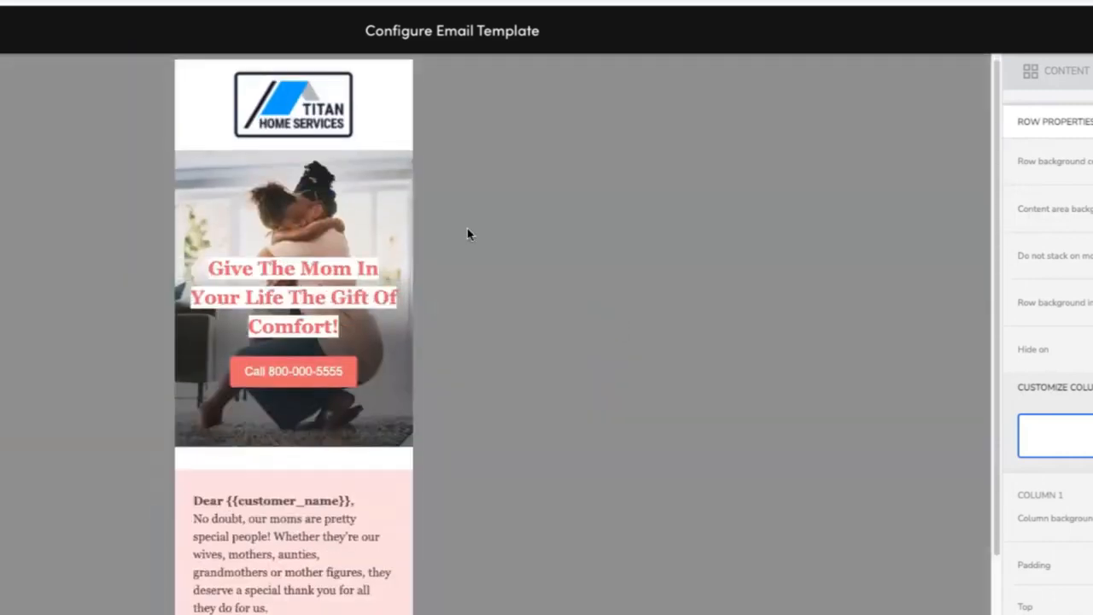
scroll(467, 231, down, 4)
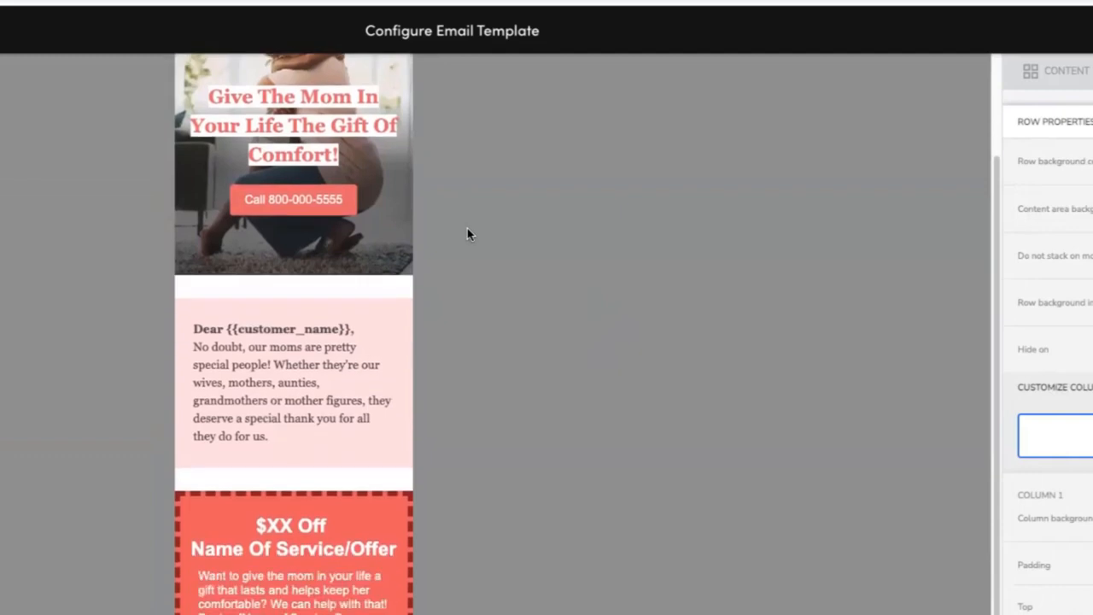
scroll(467, 228, down, 2)
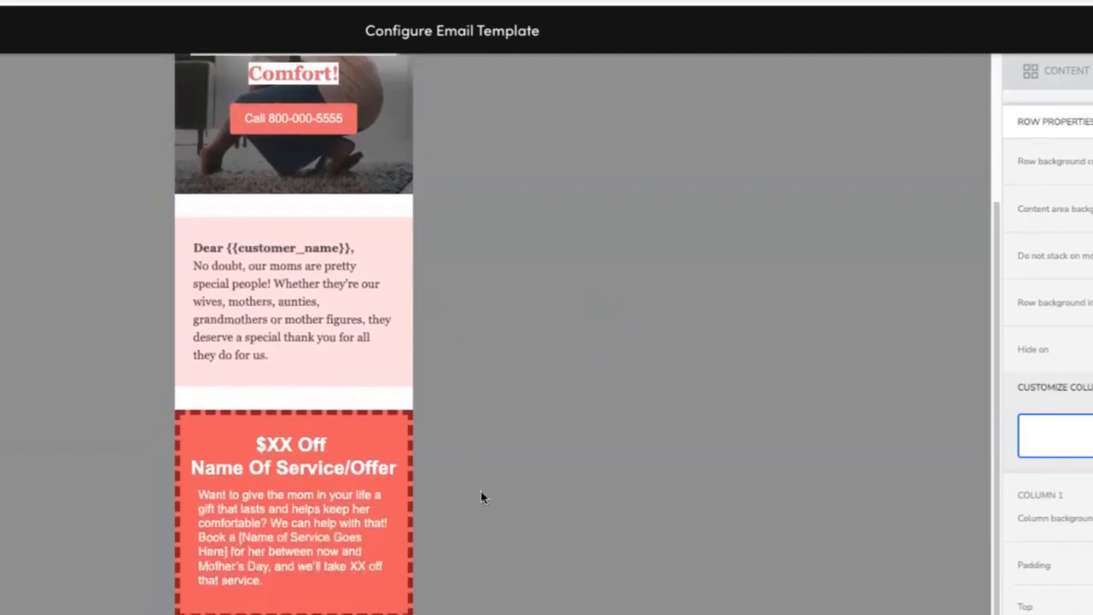
scroll(466, 488, down, 2)
scroll(471, 600, down, 2)
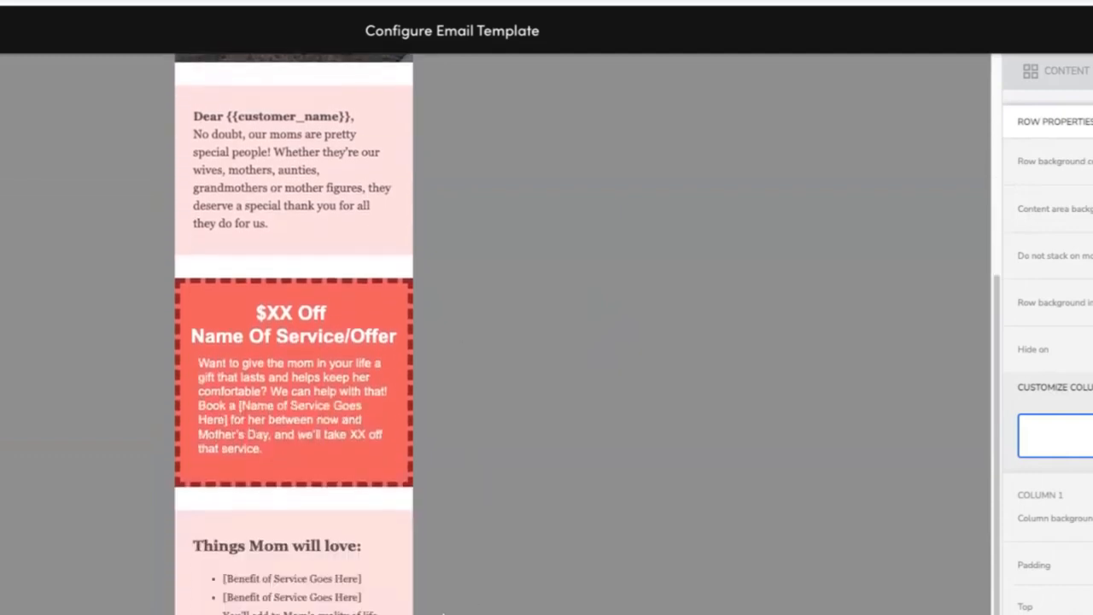
scroll(478, 248, down, 2)
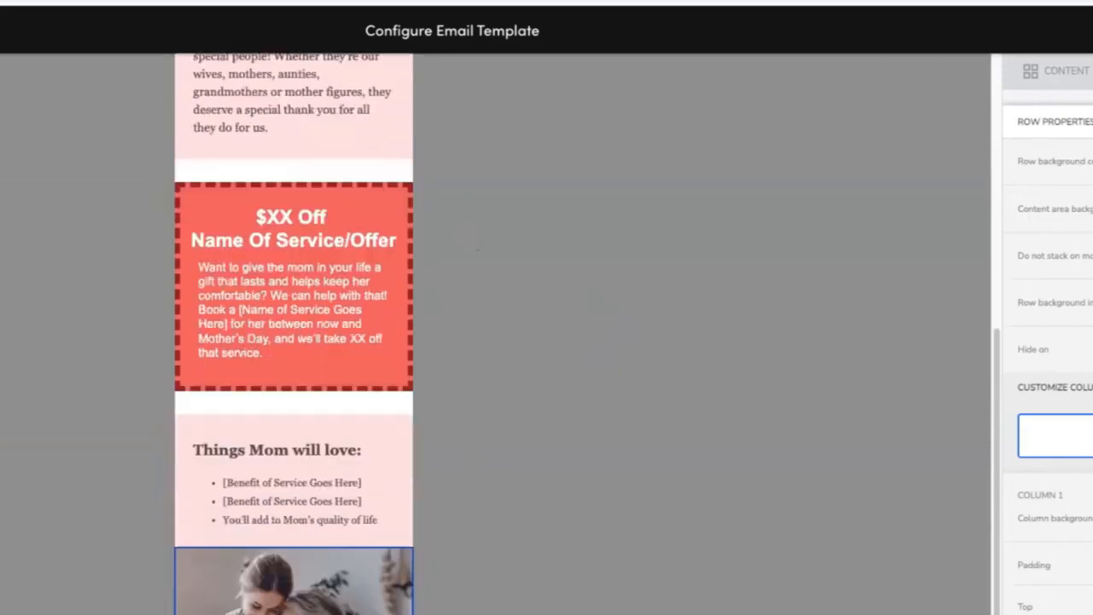
scroll(478, 250, down, 1)
scroll(478, 249, down, 3)
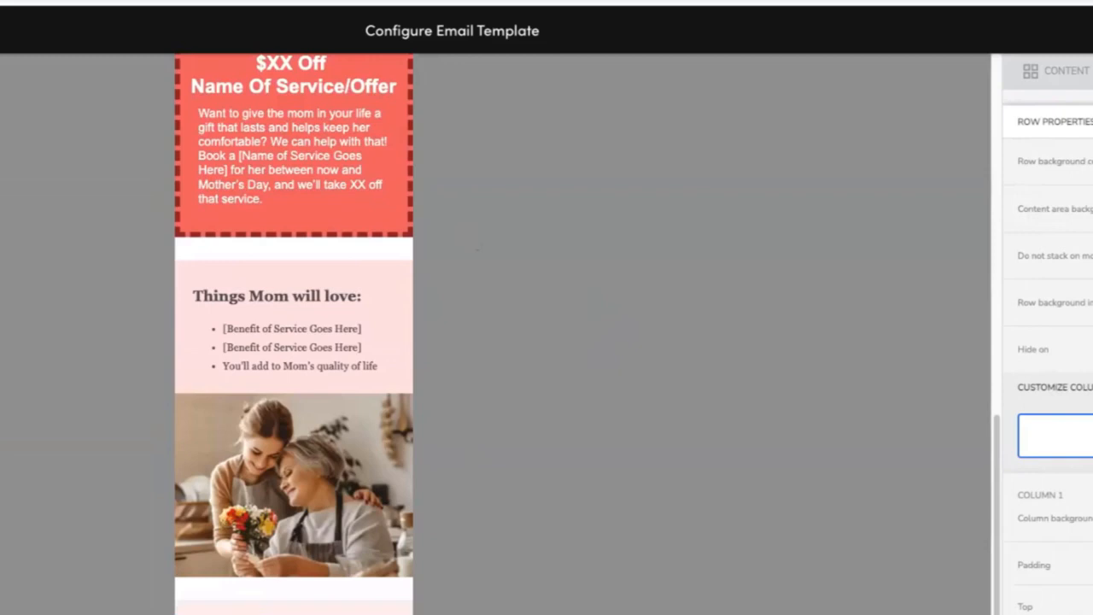
Select the benefits list text block in the mobile preview and inspect its text formatting settings.
scroll(478, 249, down, 1)
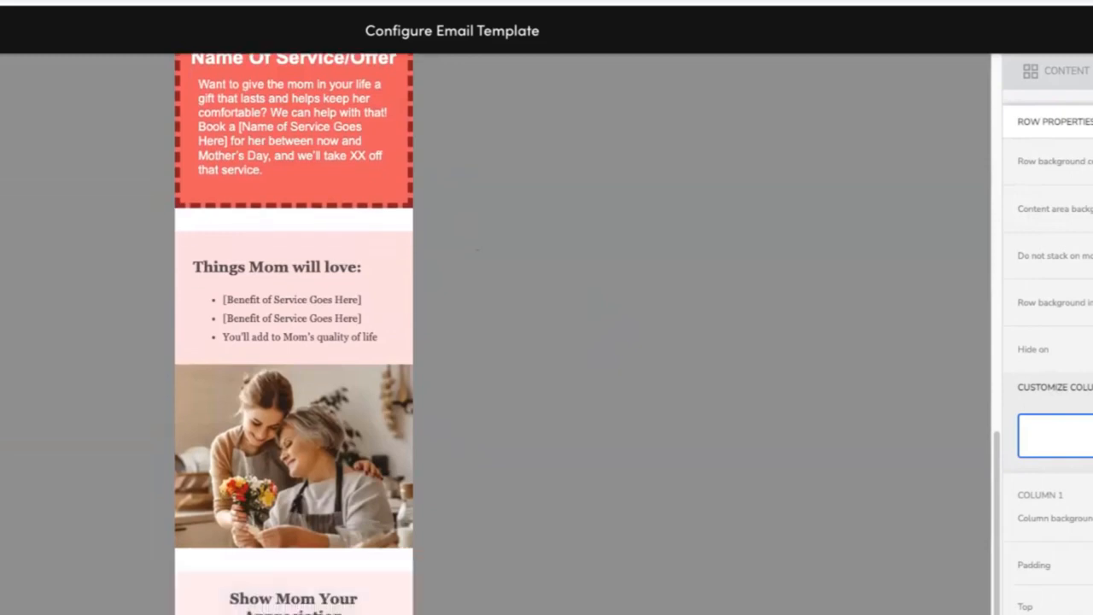
click(294, 608)
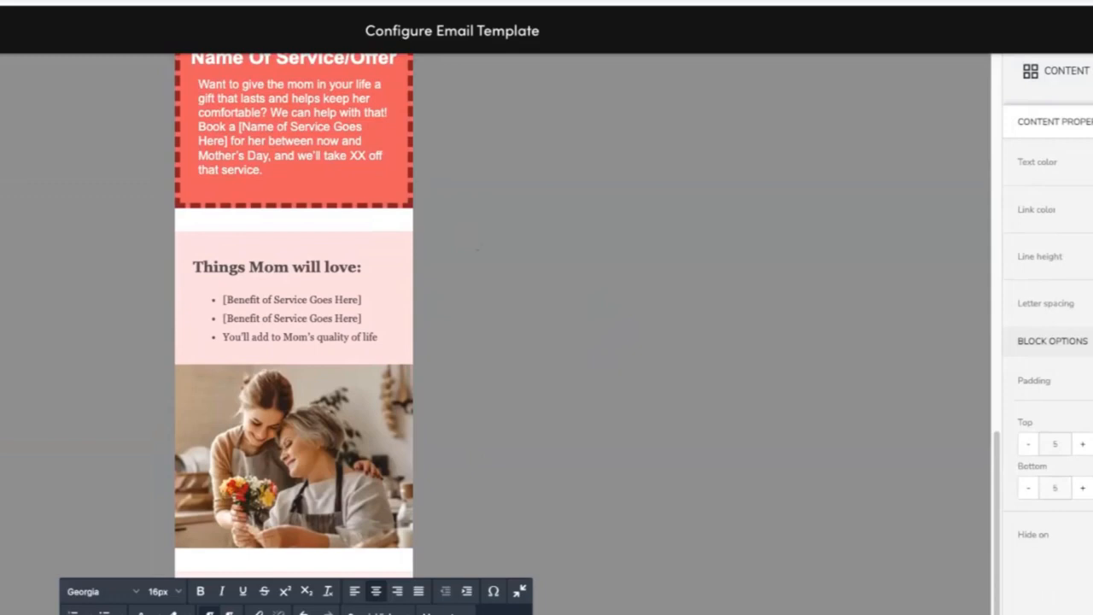
click(354, 590)
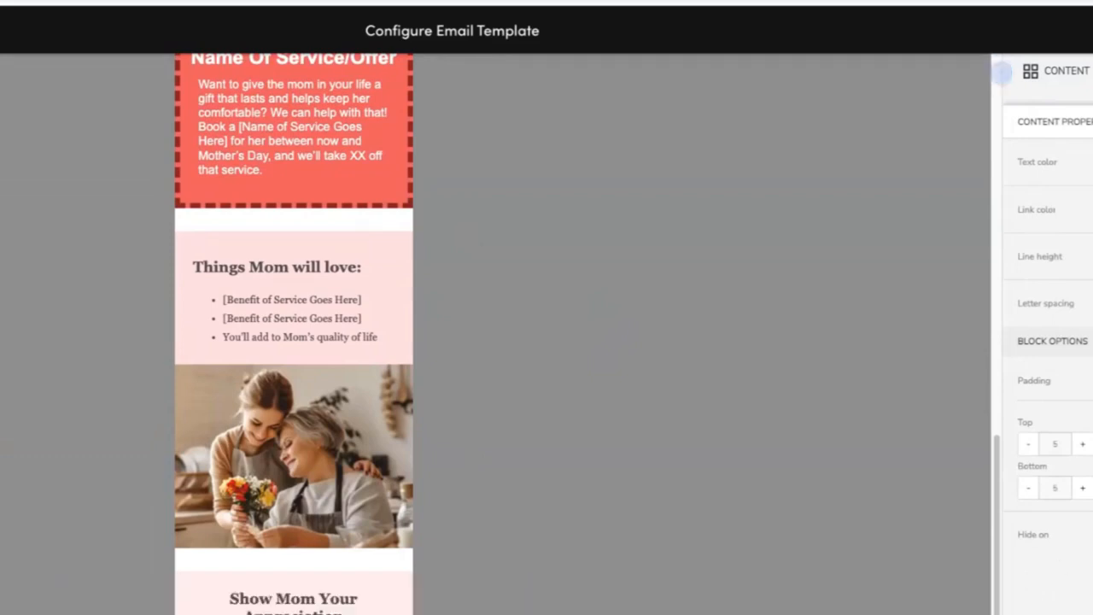
click(389, 601)
click(503, 492)
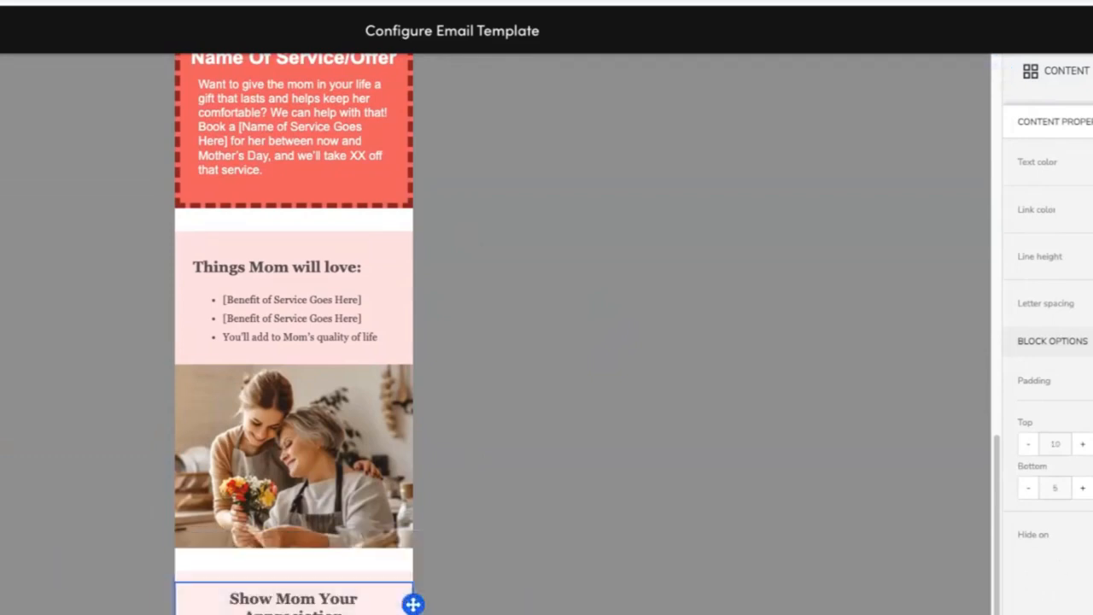
click(302, 254)
Switch between the desktop and mobile previews to compare how the email sections lay out.
click(34, 610)
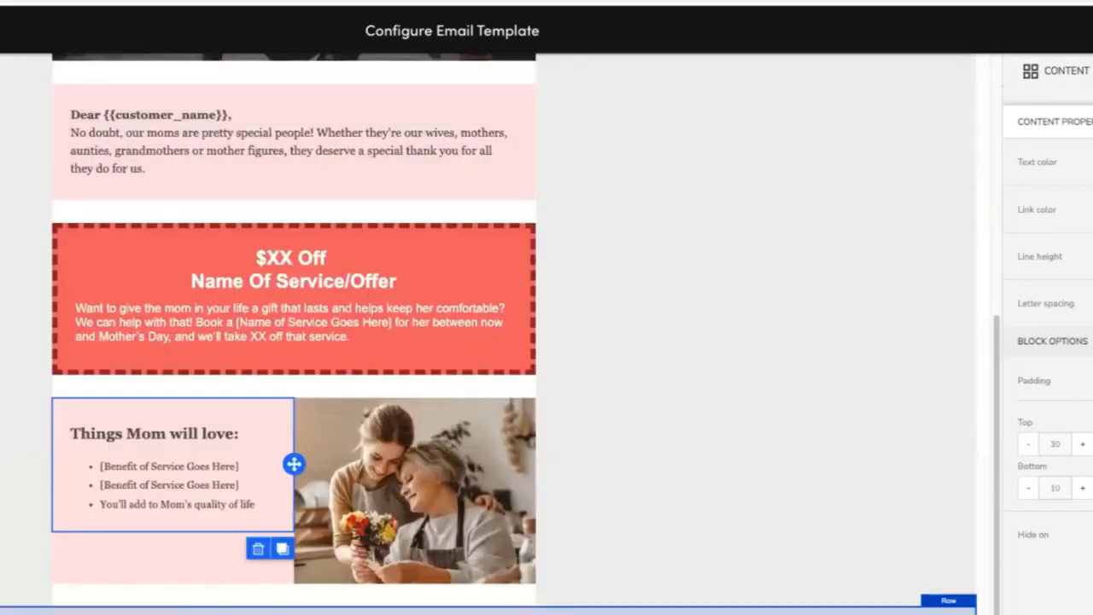
click(598, 611)
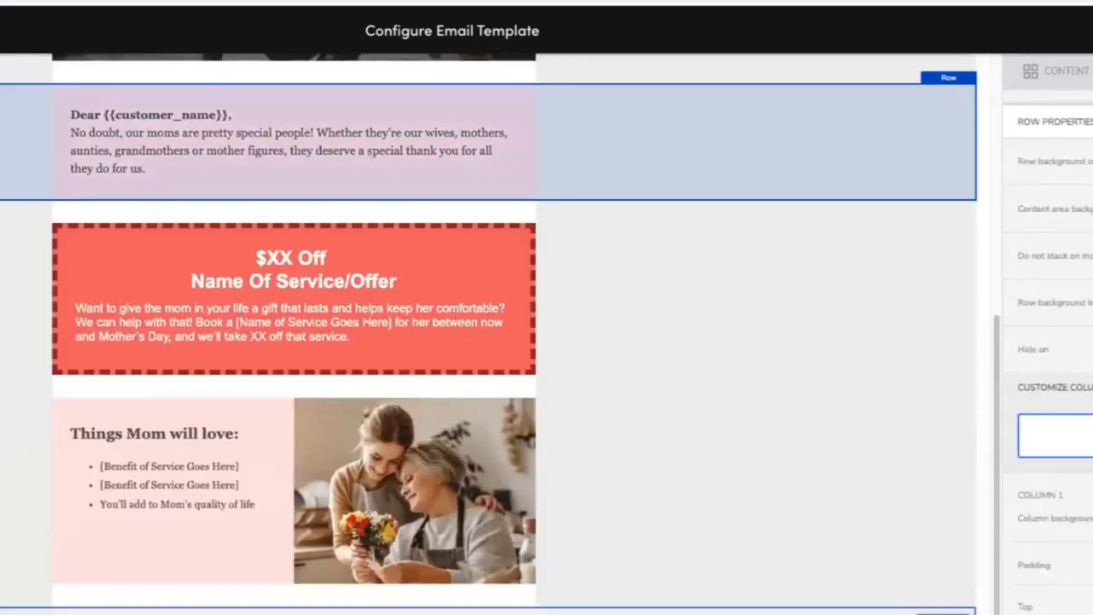
click(34, 610)
scroll(539, 372, up, 8)
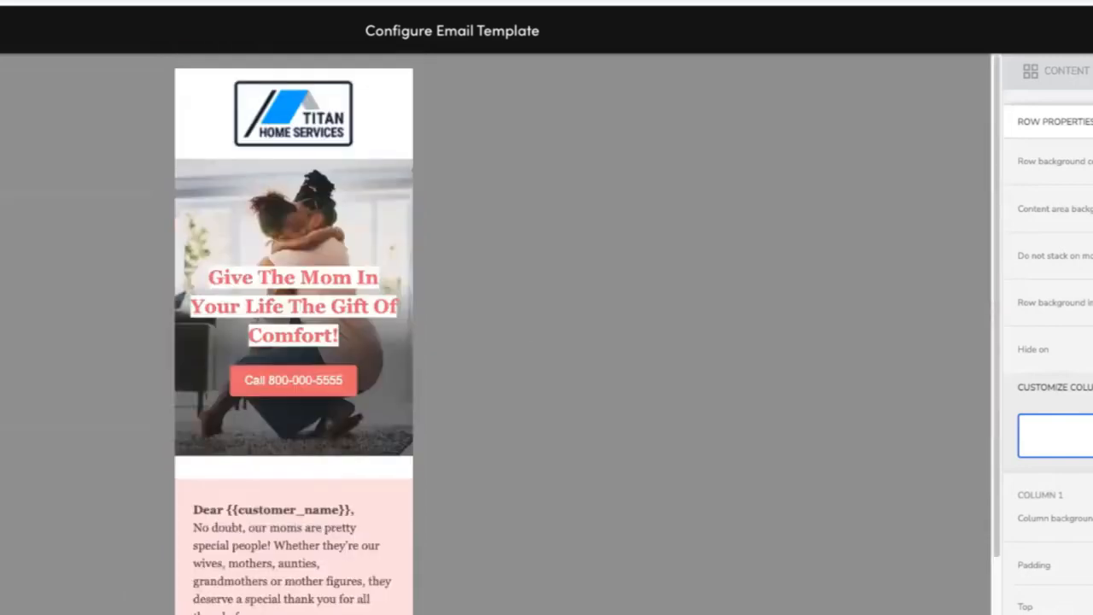
click(34, 610)
scroll(639, 381, down, 1)
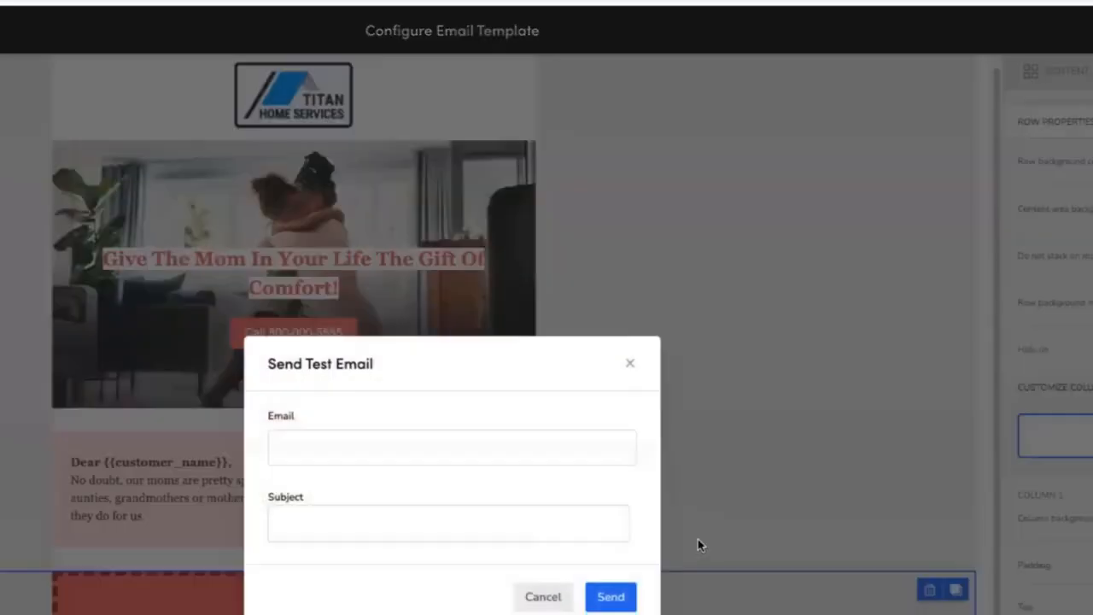
Open the Send Test Email dialog and enter the recipient's e-mail address.
click(410, 448)
key(BackSpace)
key(BackSpace)
key(BackSpace)
key(BackSpace)
key(BackSpace)
key(BackSpace)
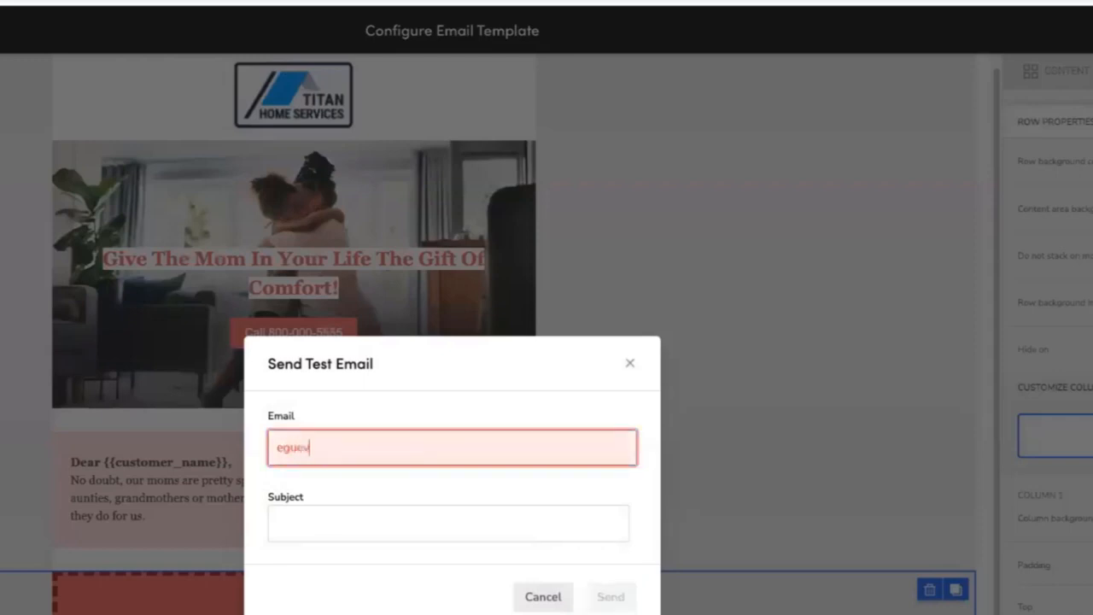
key(BackSpace)
key(BackSpace)
key(Tab)
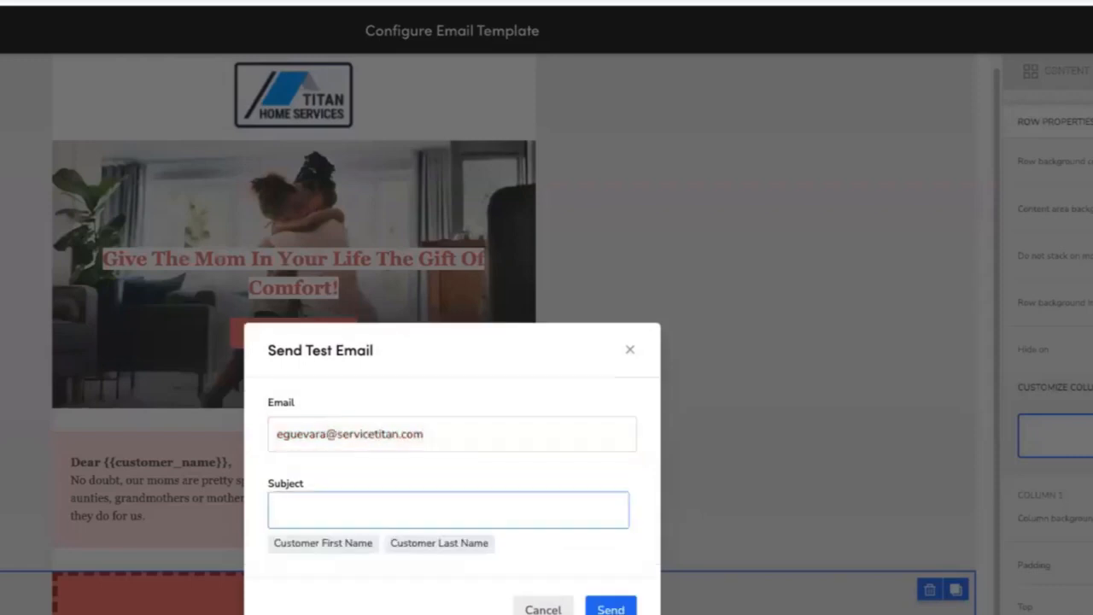
Set the test email subject to "Mother's Day Offer", send it, and close the confirmation.
text(Mother SD)
key(BackSpace)
key(BackSpace)
text(D)
key(BackSpace)
key(BackSpace)
text('s Day)
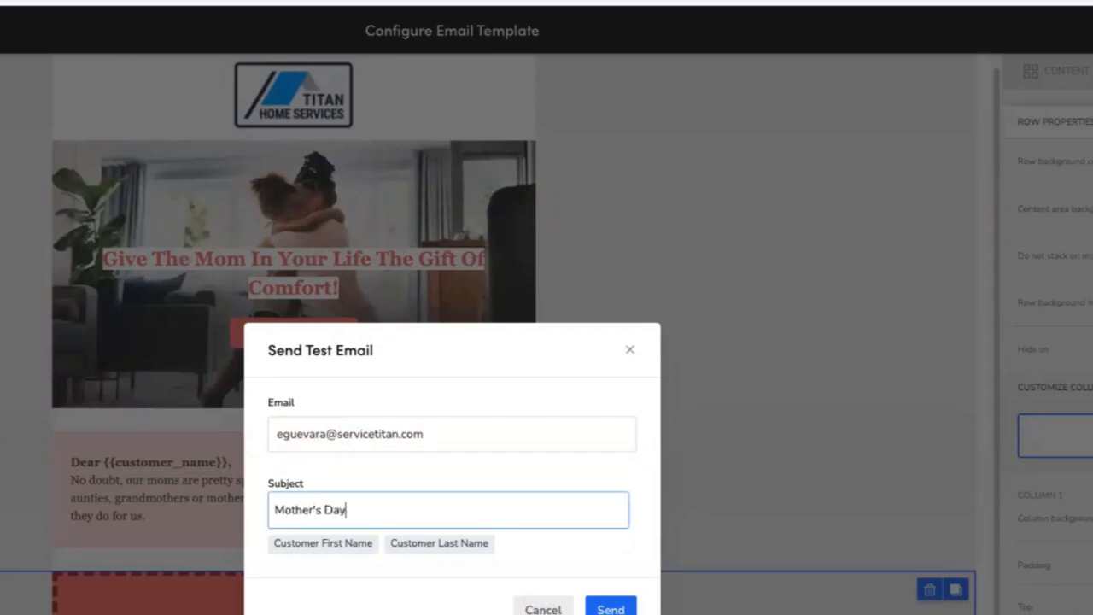
text( Offer)
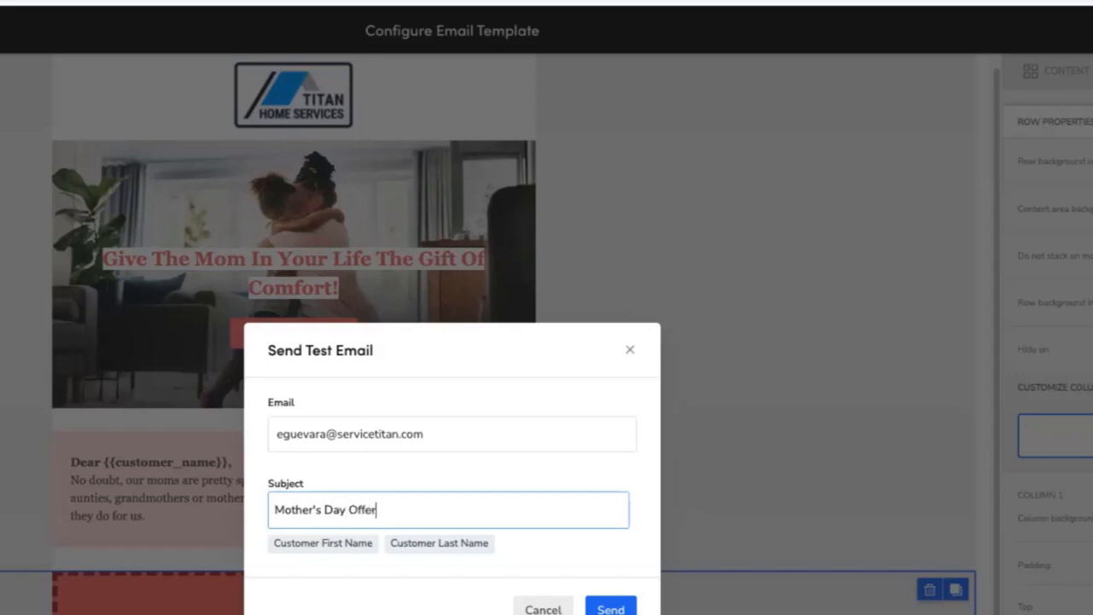
click(615, 608)
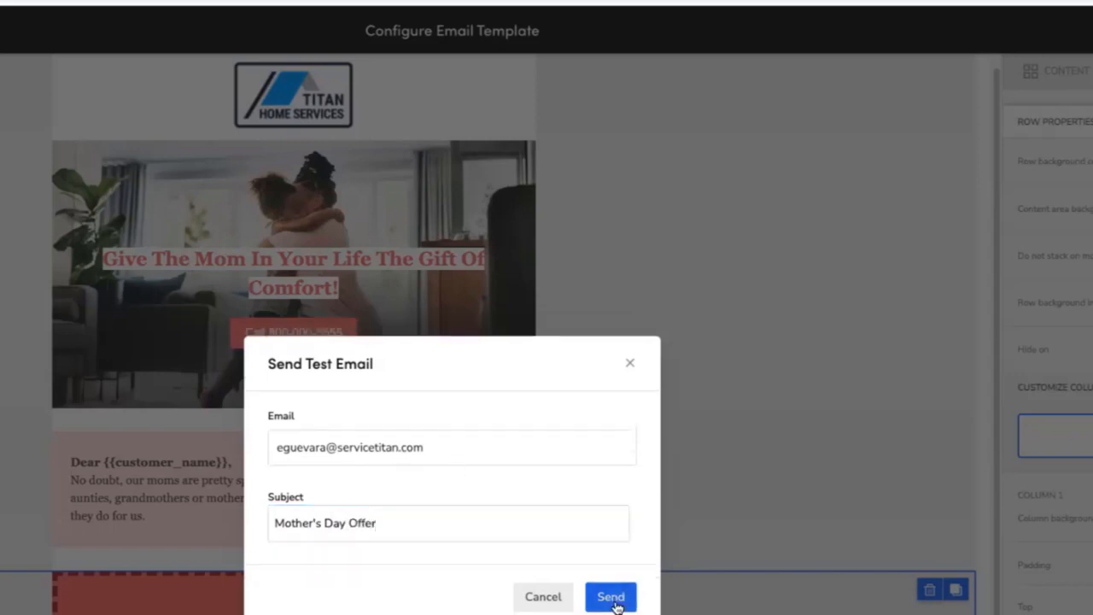
click(632, 602)
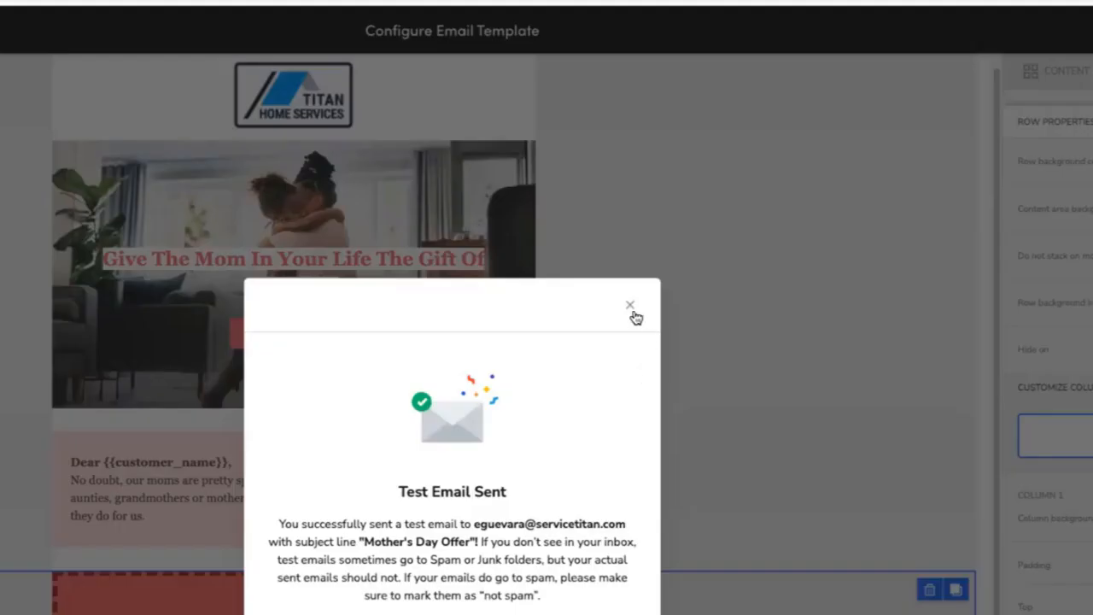
click(630, 305)
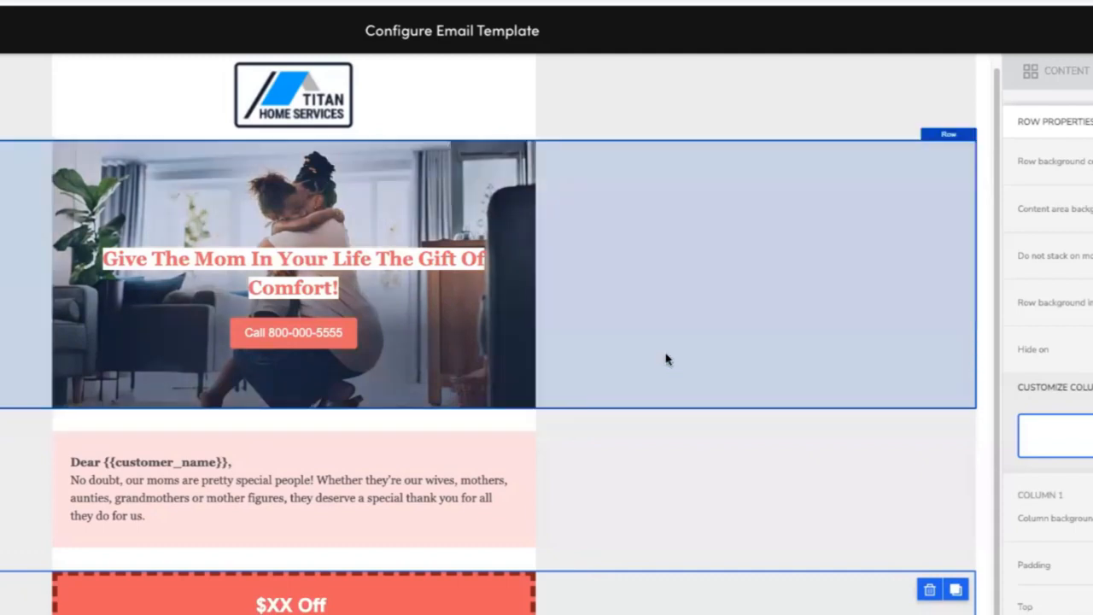
Scroll through the built template, selecting the hero, greeting and benefits rows to review their layout.
scroll(674, 449, down, 1)
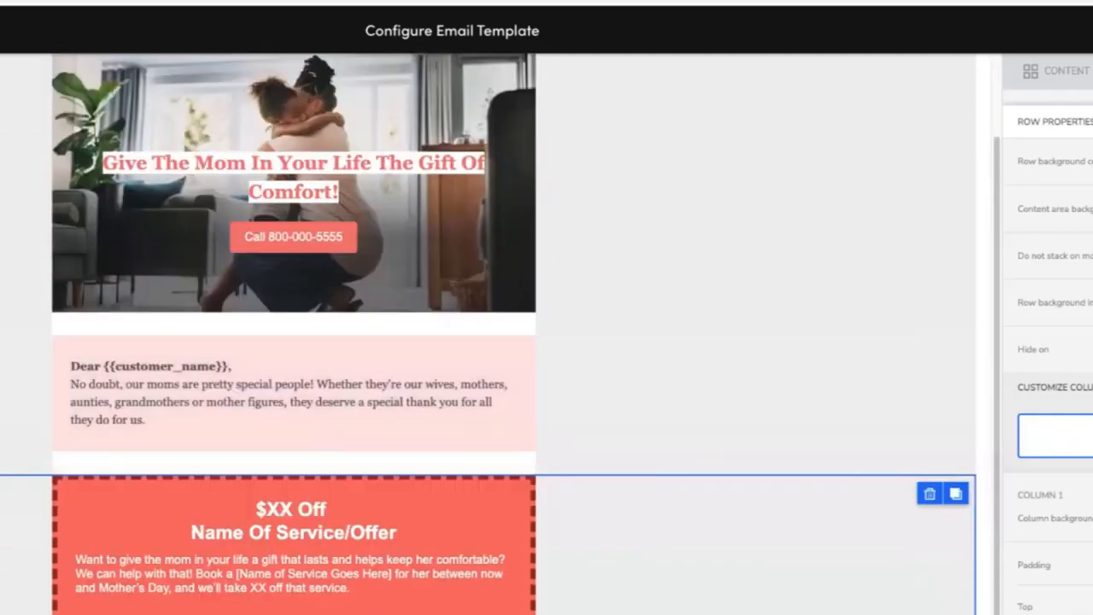
scroll(683, 341, down, 2)
scroll(679, 348, up, 3)
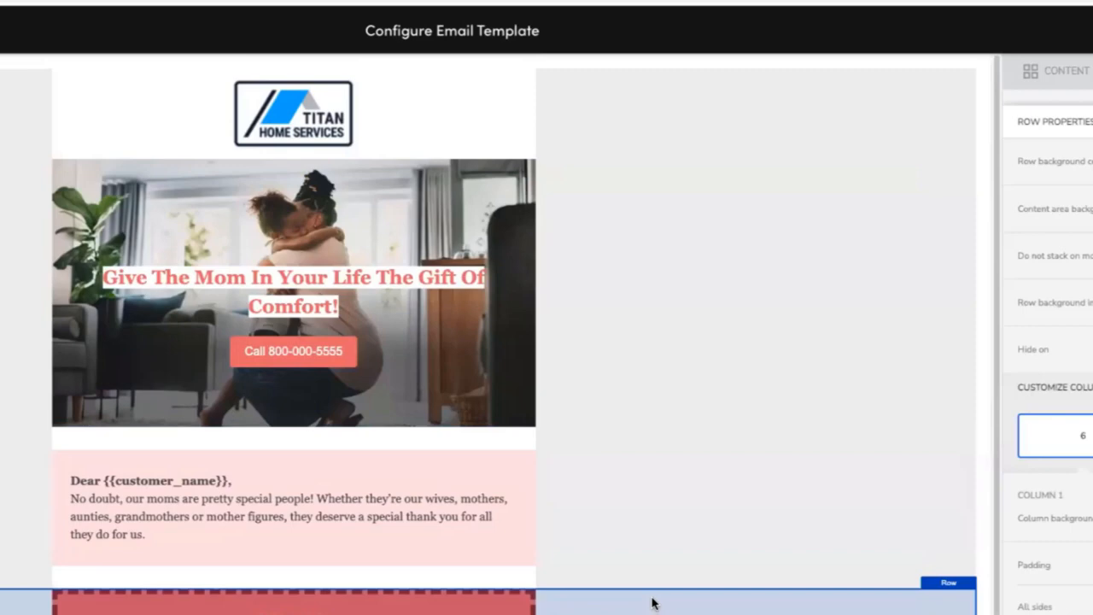
scroll(652, 602, down, 4)
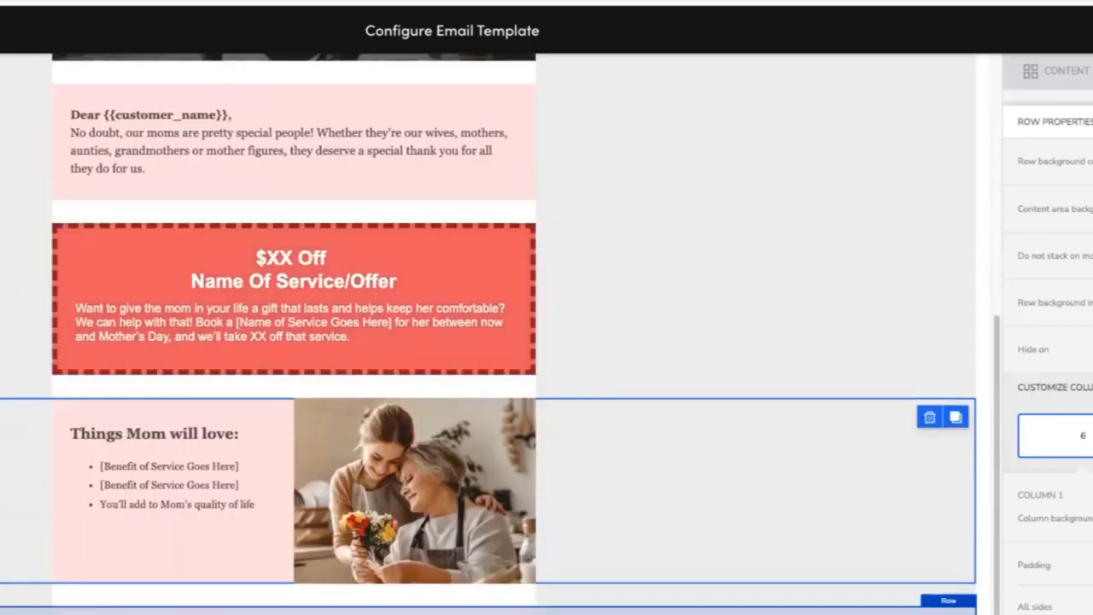
scroll(661, 461, up, 4)
click(715, 195)
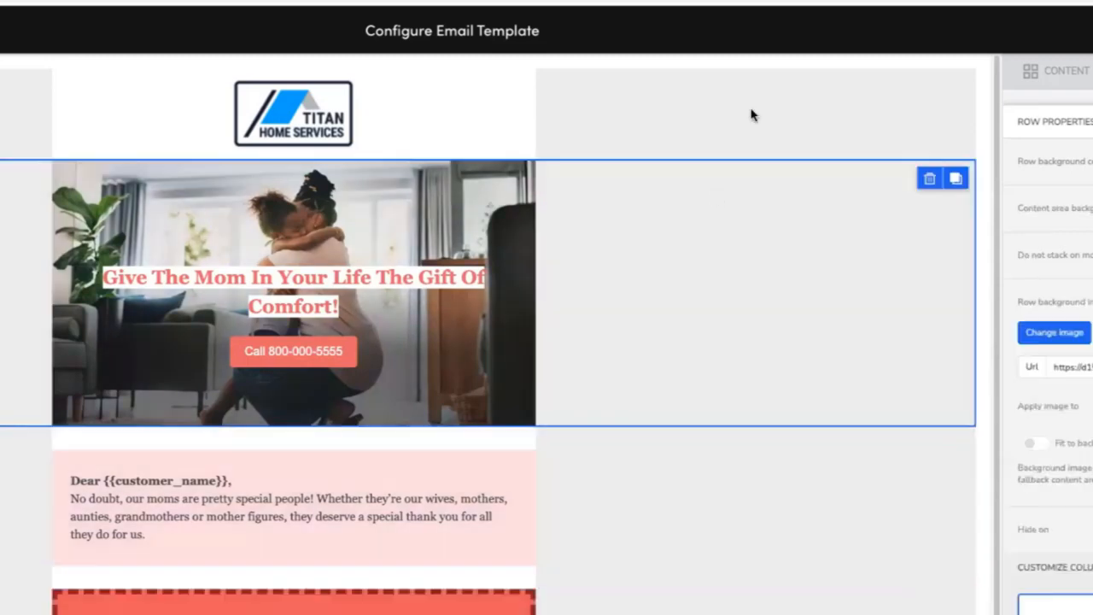
scroll(706, 520, down, 4)
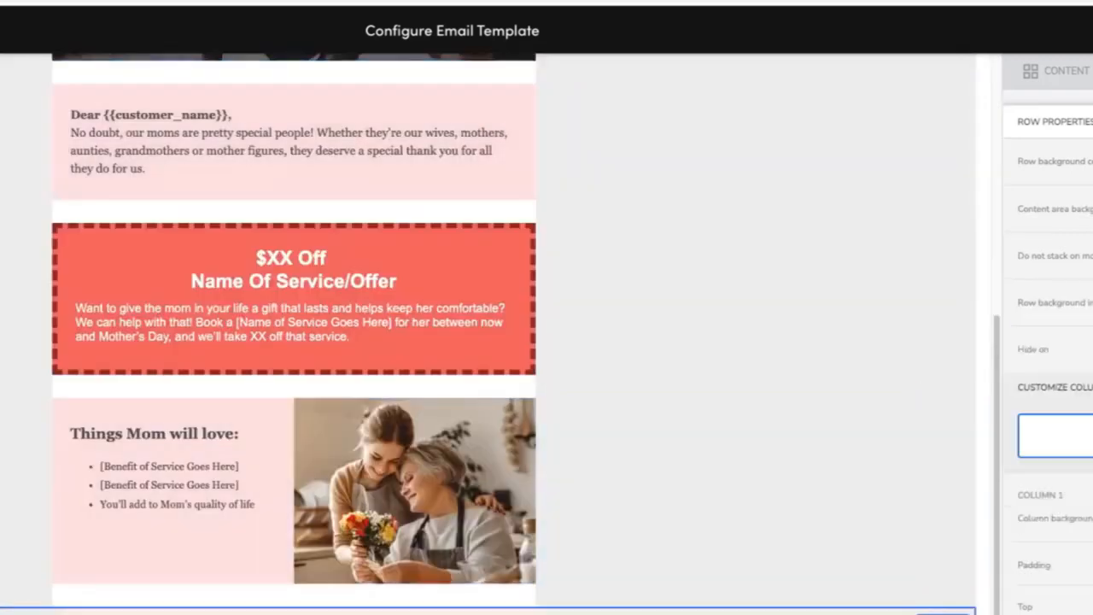
scroll(826, 392, up, 4)
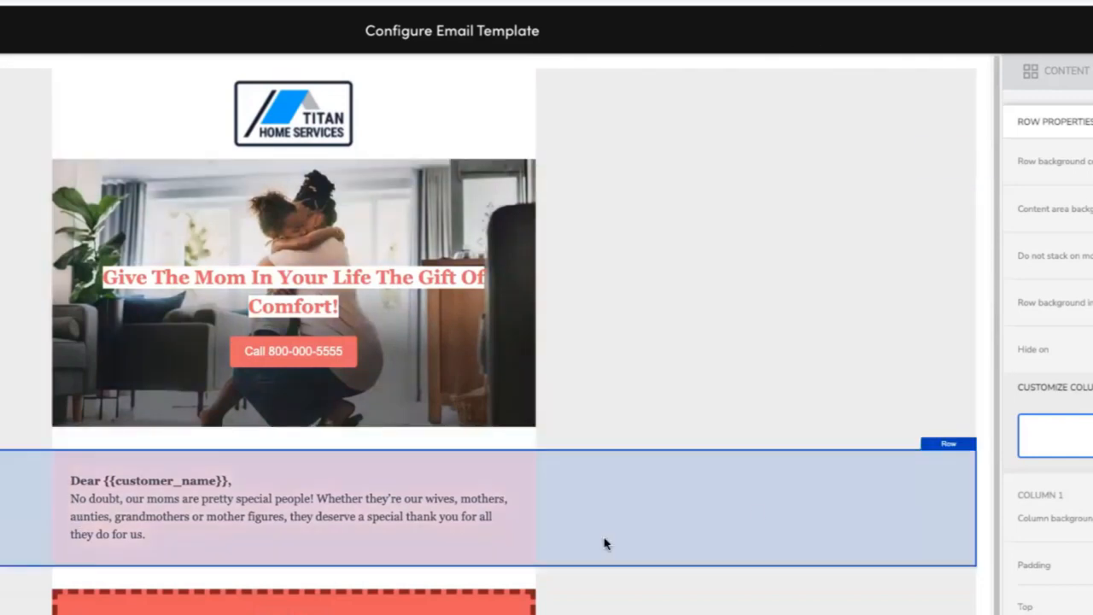
scroll(800, 507, down, 4)
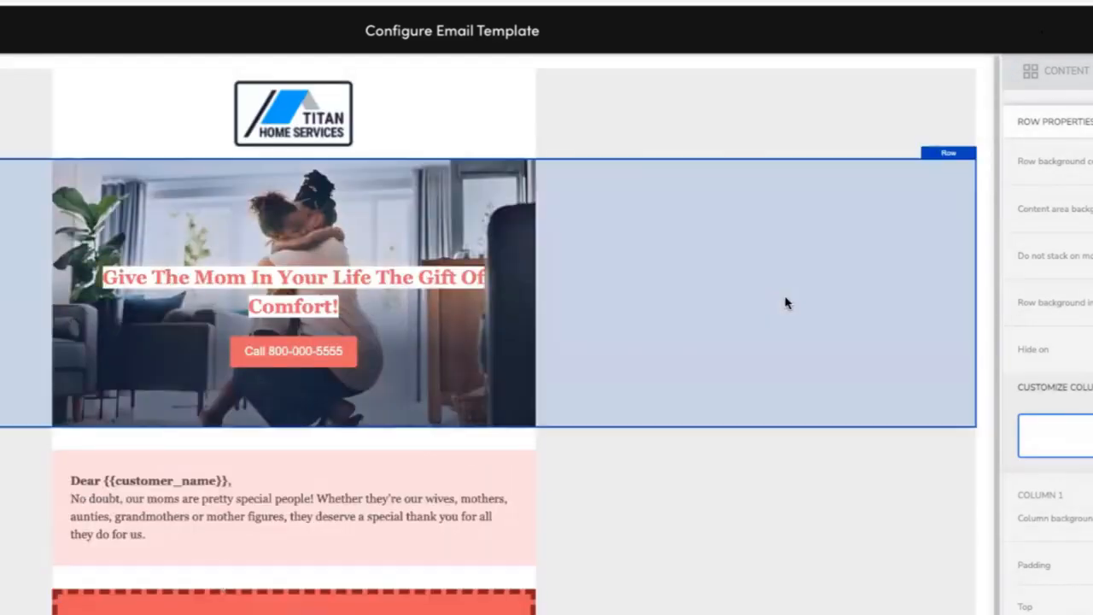
click(784, 304)
scroll(768, 308, down, 5)
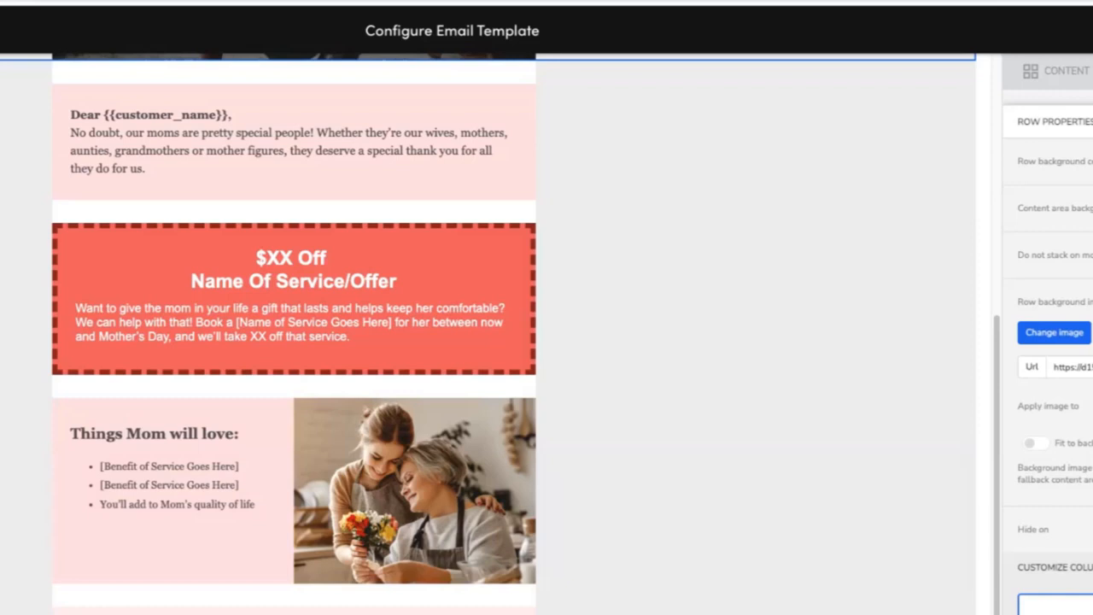
scroll(718, 342, up, 4)
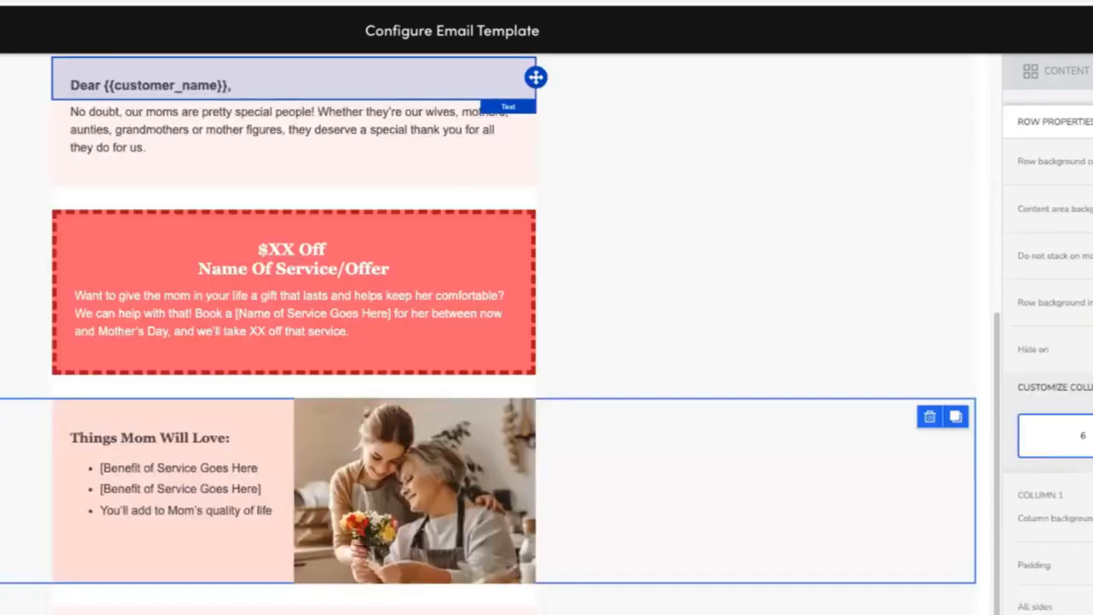
scroll(622, 561, up, 5)
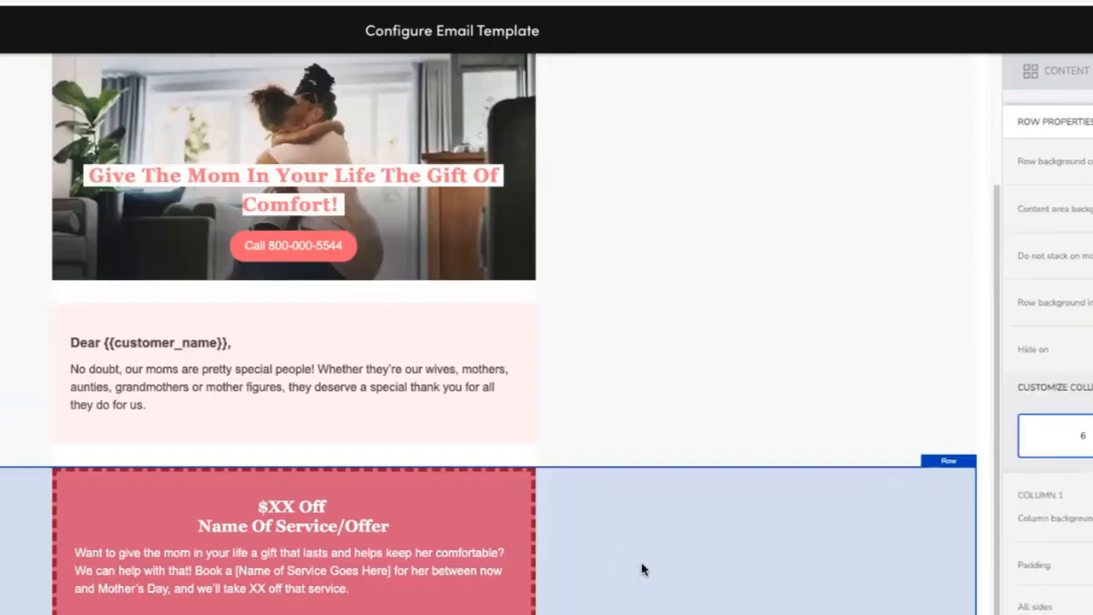
Review the reference design's logo, hero, greeting, offer and benefits sections for comparison with the built template.
click(882, 75)
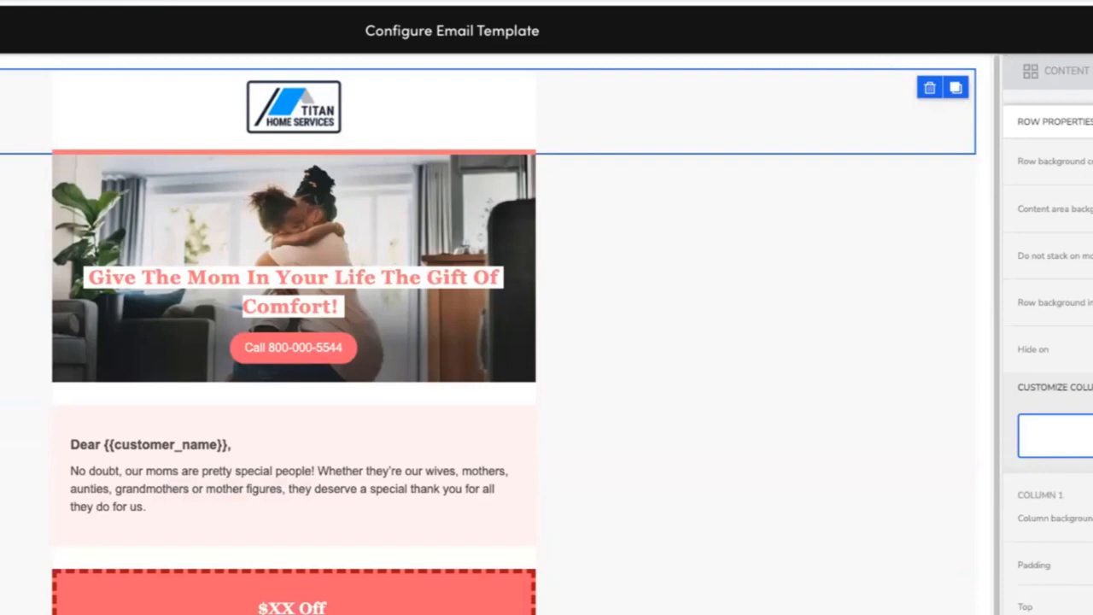
scroll(501, 335, down, 3)
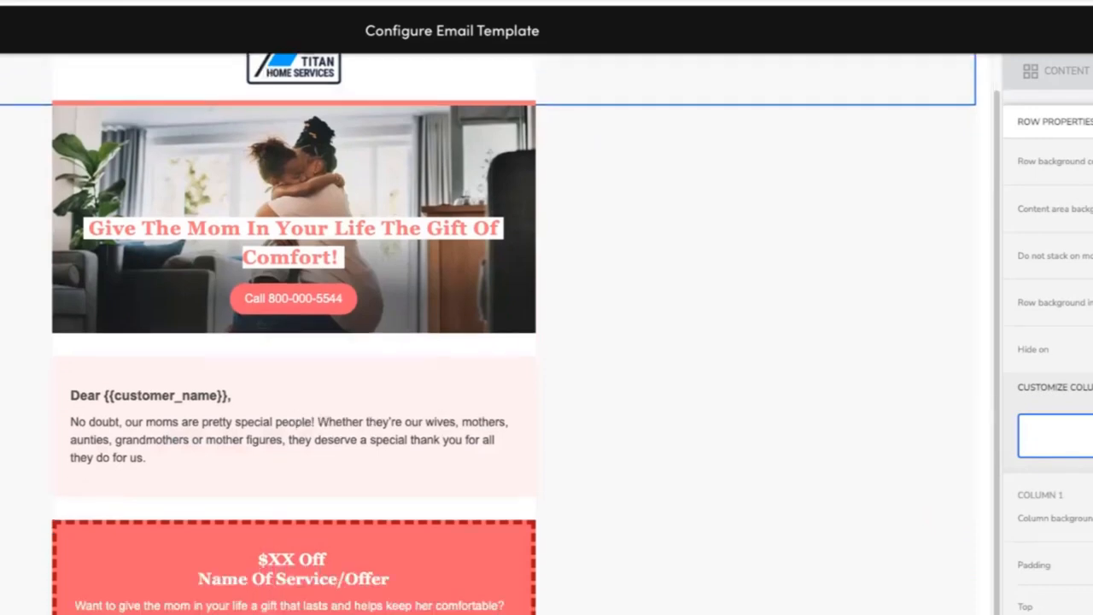
scroll(526, 346, down, 1)
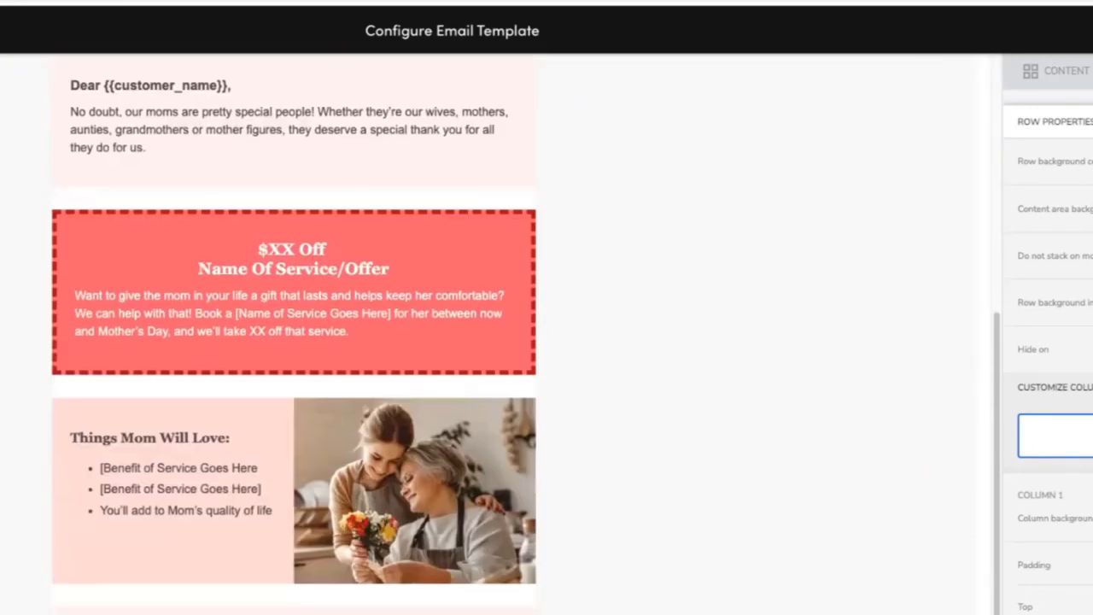
scroll(512, 335, up, 4)
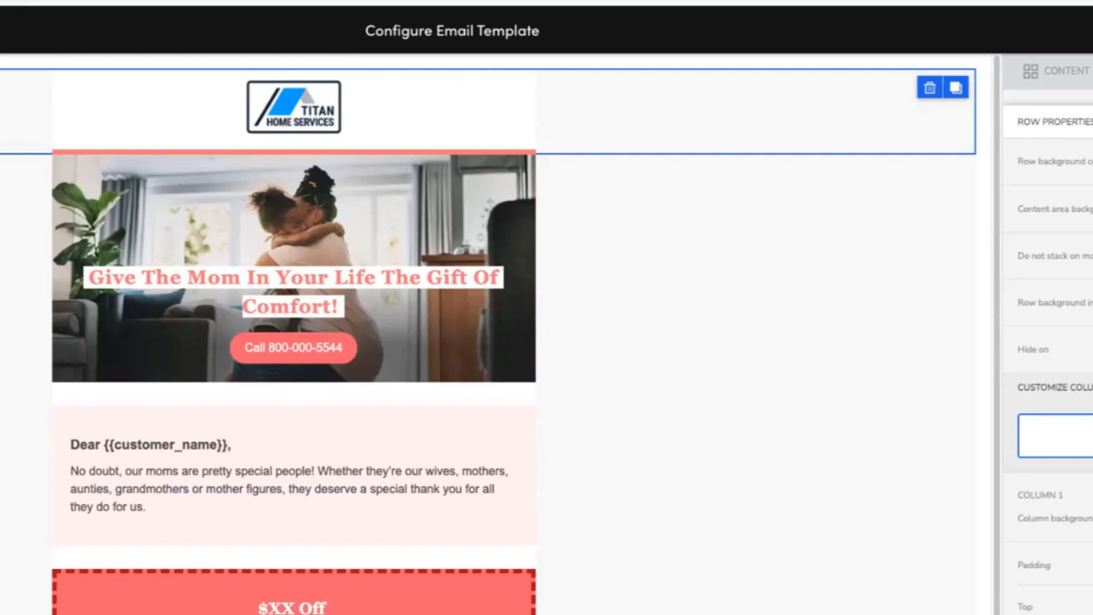
scroll(488, 334, down, 1)
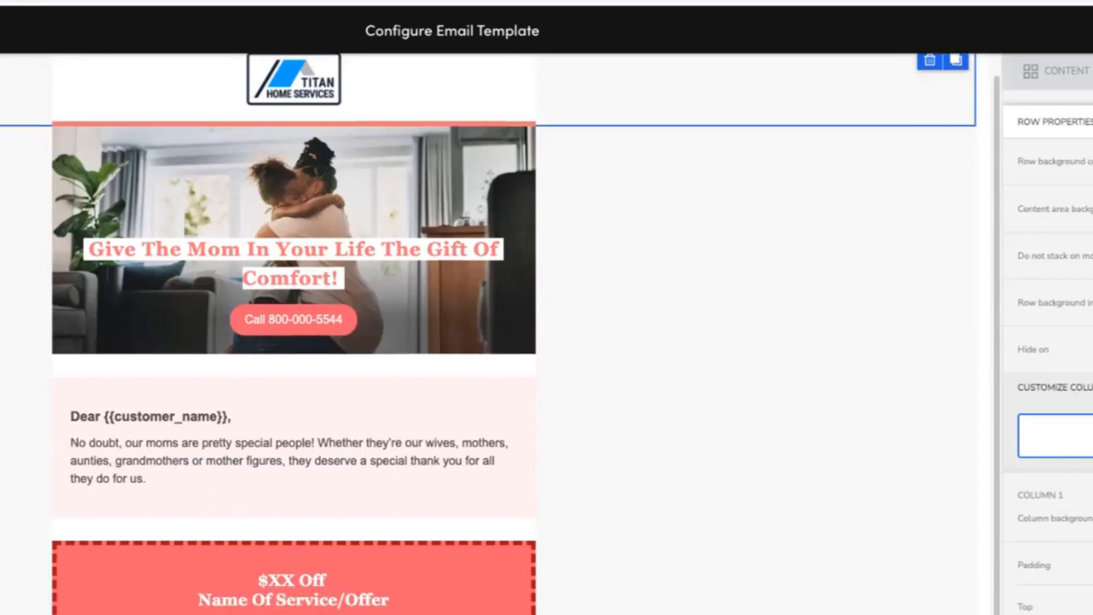
scroll(488, 335, down, 2)
scroll(489, 334, down, 3)
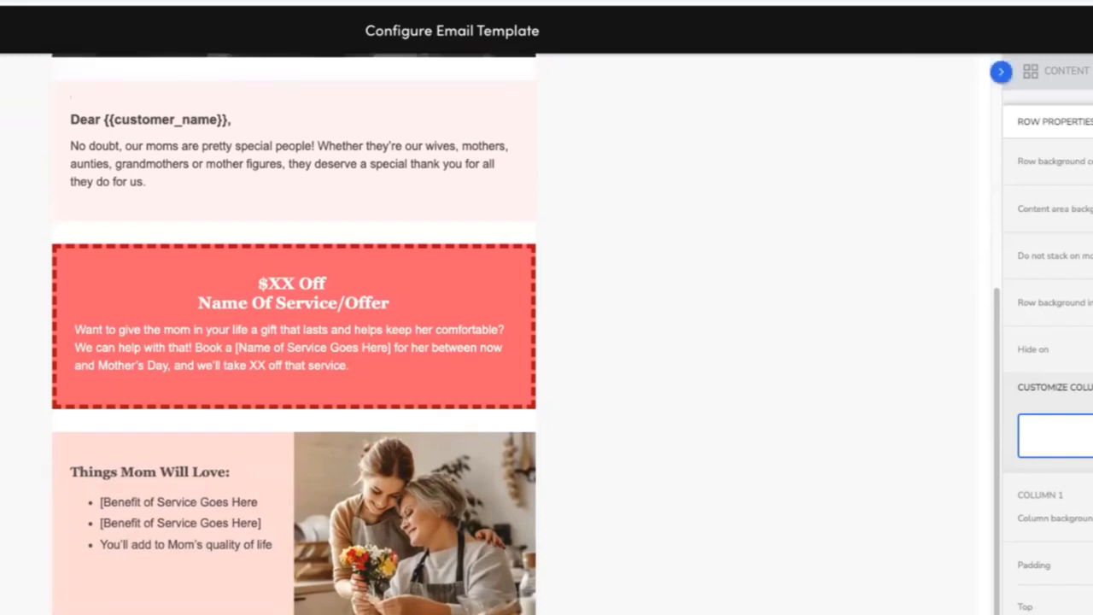
scroll(293, 333, up, 1)
scroll(294, 333, up, 5)
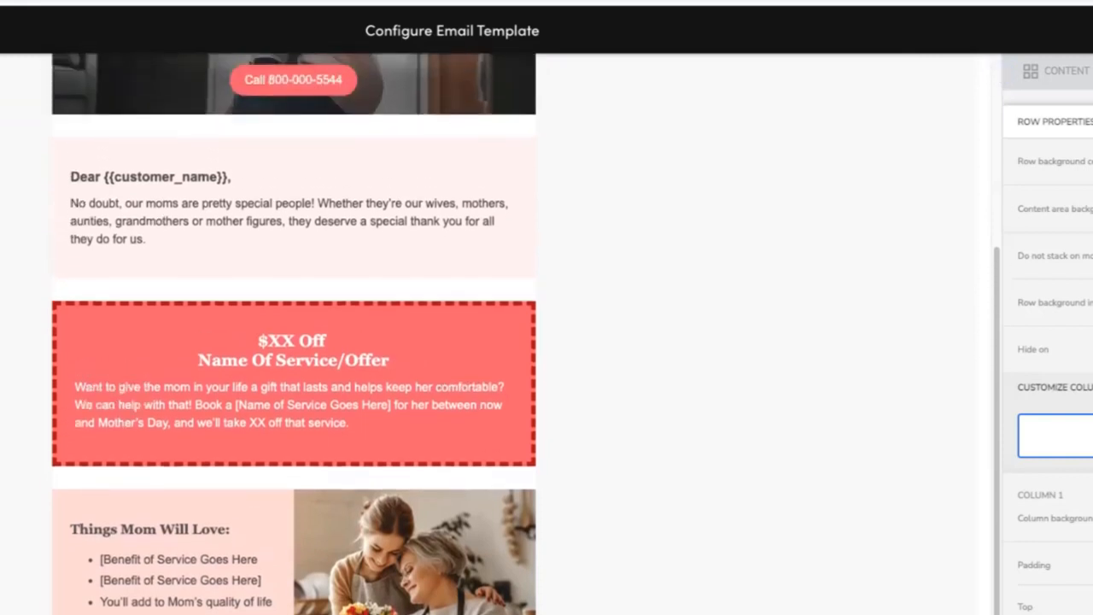